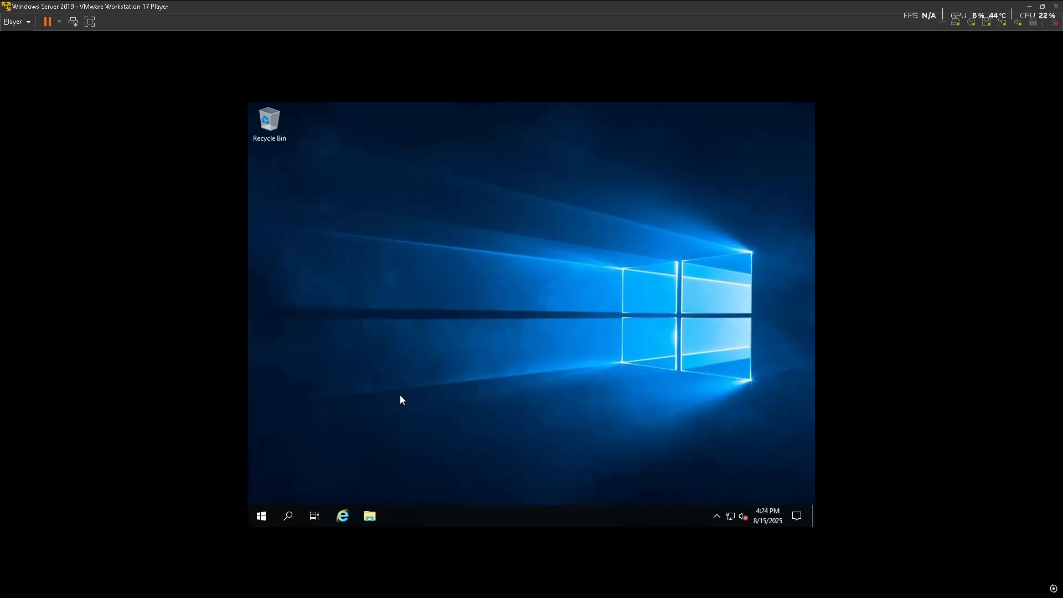
Bring up the Network & Internet status page, then launch Command Prompt via a cmd search
{"action": "left_click", "coordinate": [729, 518]}
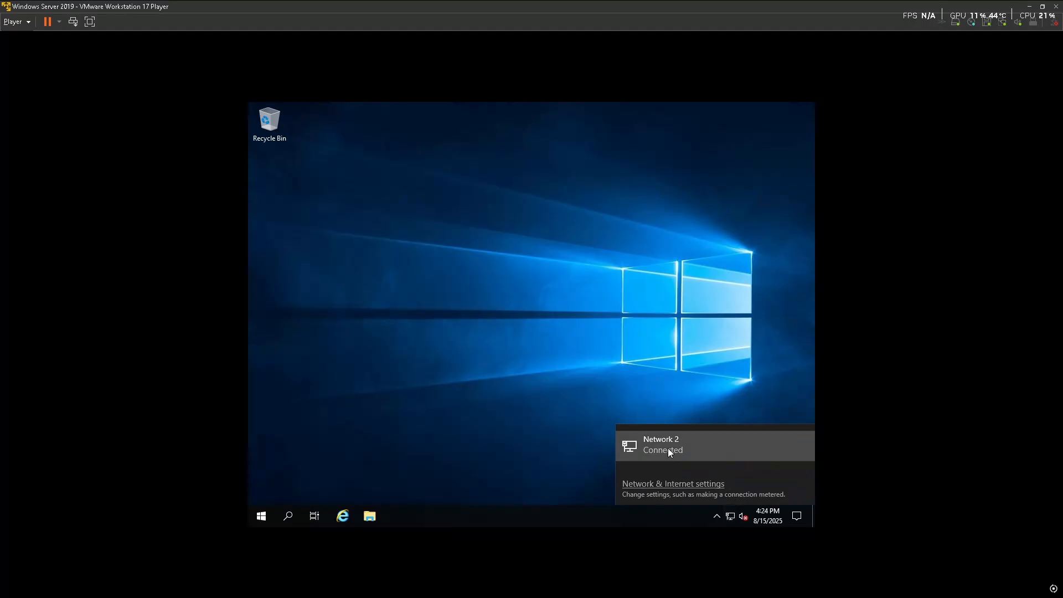
{"action": "left_click", "coordinate": [664, 485]}
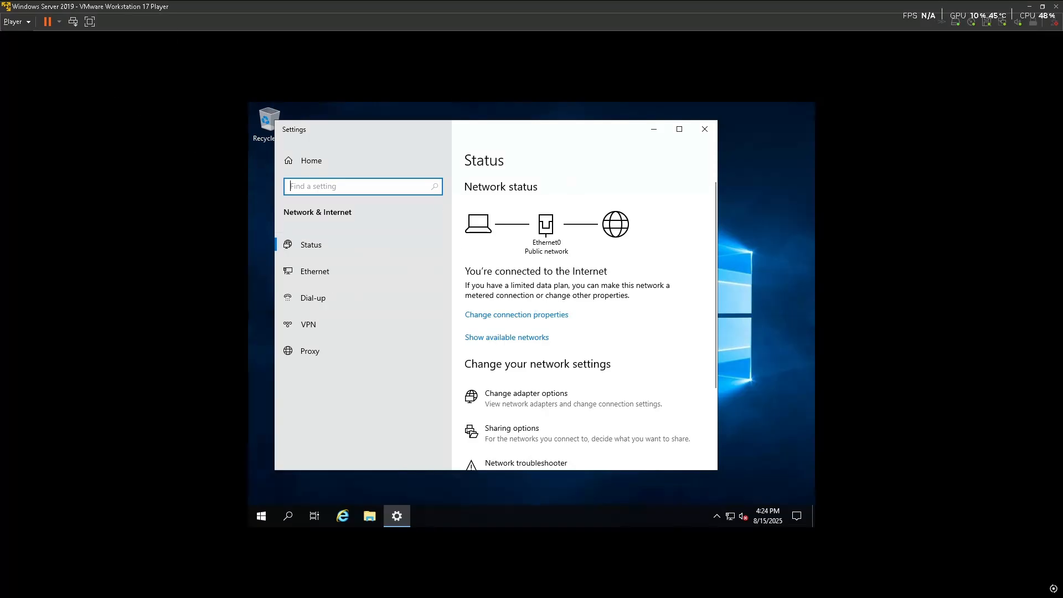
{"action": "key", "text": "super"}
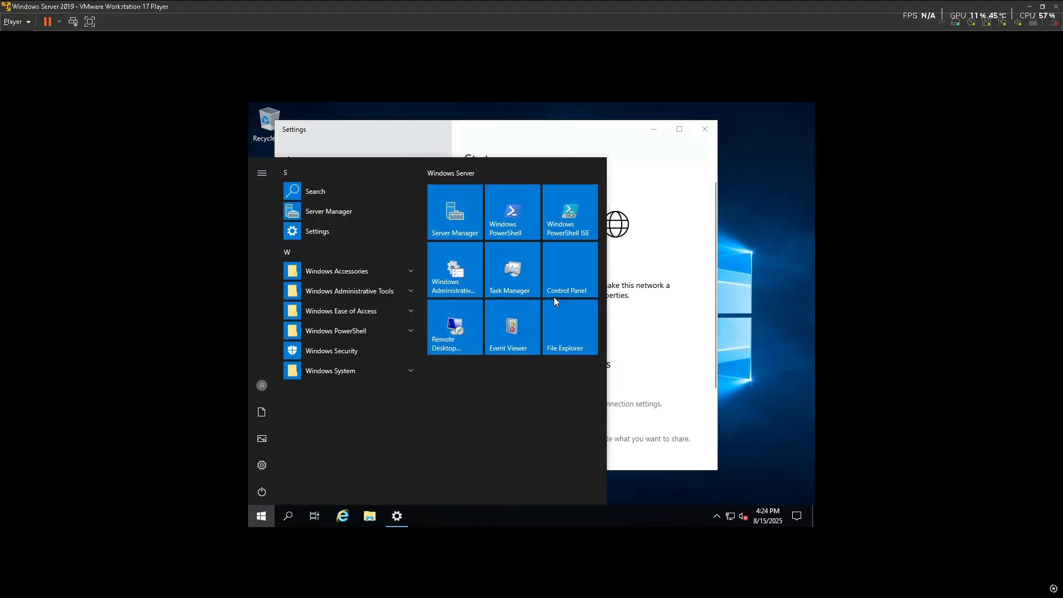
{"action": "type", "text": "cmd"}
{"action": "left_click", "coordinate": [388, 208]}
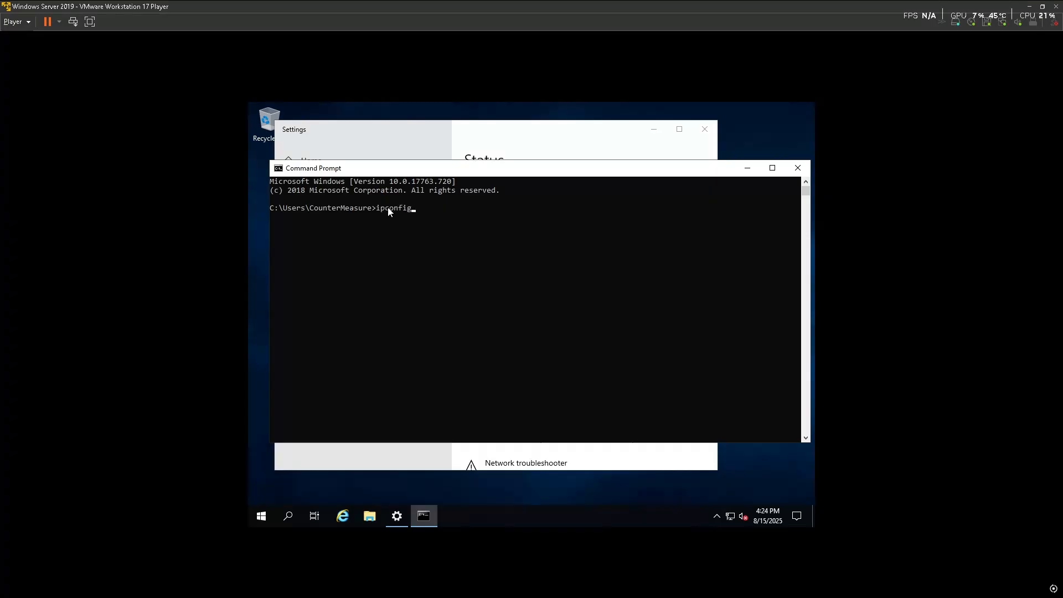
Run ipconfig and review IPv4 192.168.1.46, mask 255.255.255.0, gateway 192.168.1.1
{"action": "key", "text": "Return"}
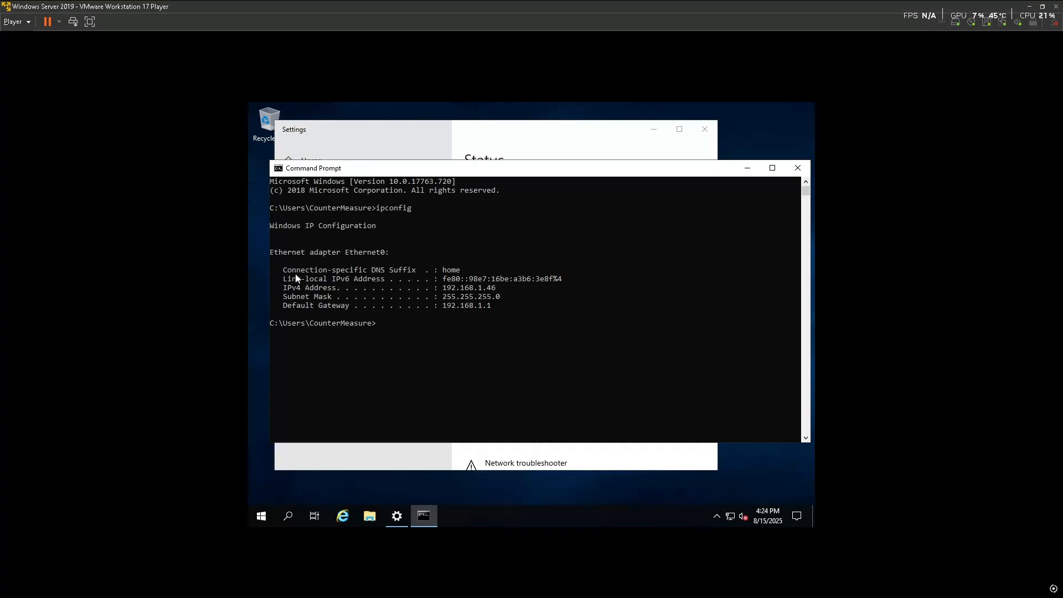
{"action": "left_click_drag", "start_coordinate": [284, 270], "coordinate": [512, 309]}
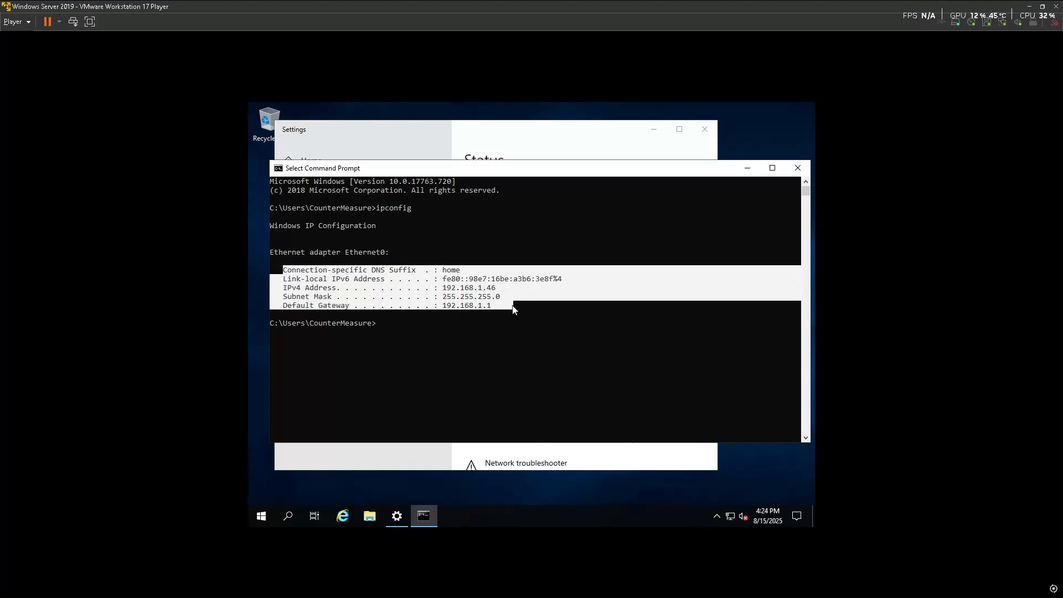
{"action": "left_click", "coordinate": [507, 323]}
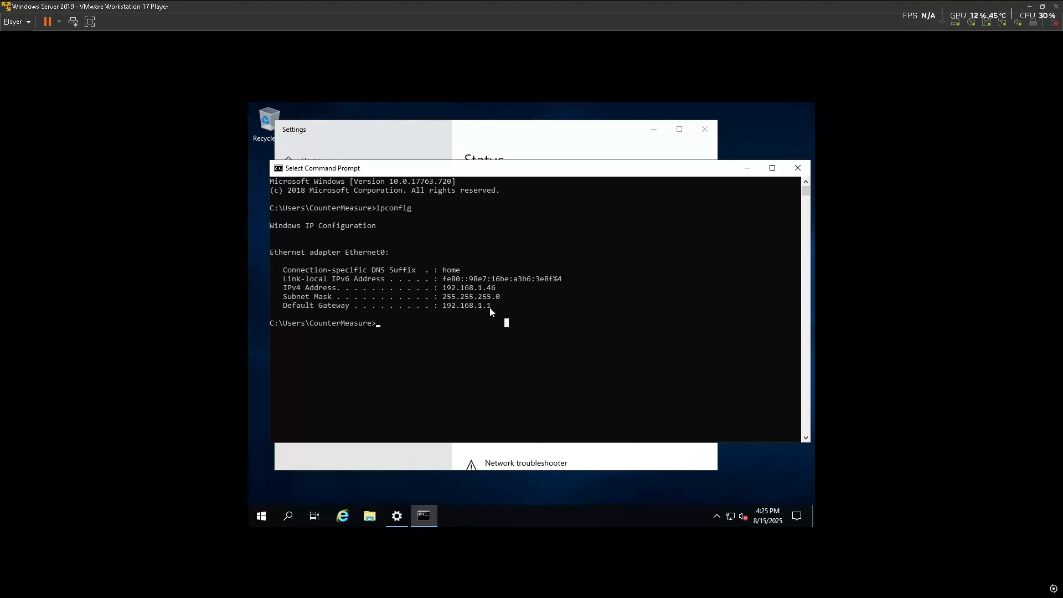
{"action": "left_click_drag", "start_coordinate": [429, 306], "coordinate": [446, 290]}
{"action": "left_click", "coordinate": [458, 330]}
Open Ethernet0's IPv4 properties and switch to a manually set IP address
{"action": "left_click", "coordinate": [747, 169]}
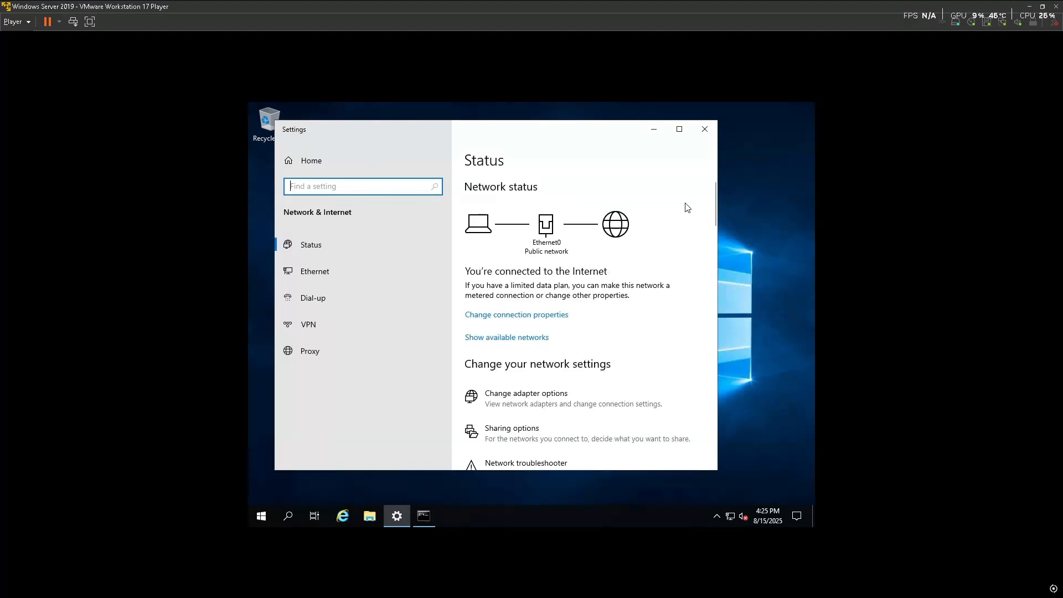
{"action": "left_click", "coordinate": [520, 410]}
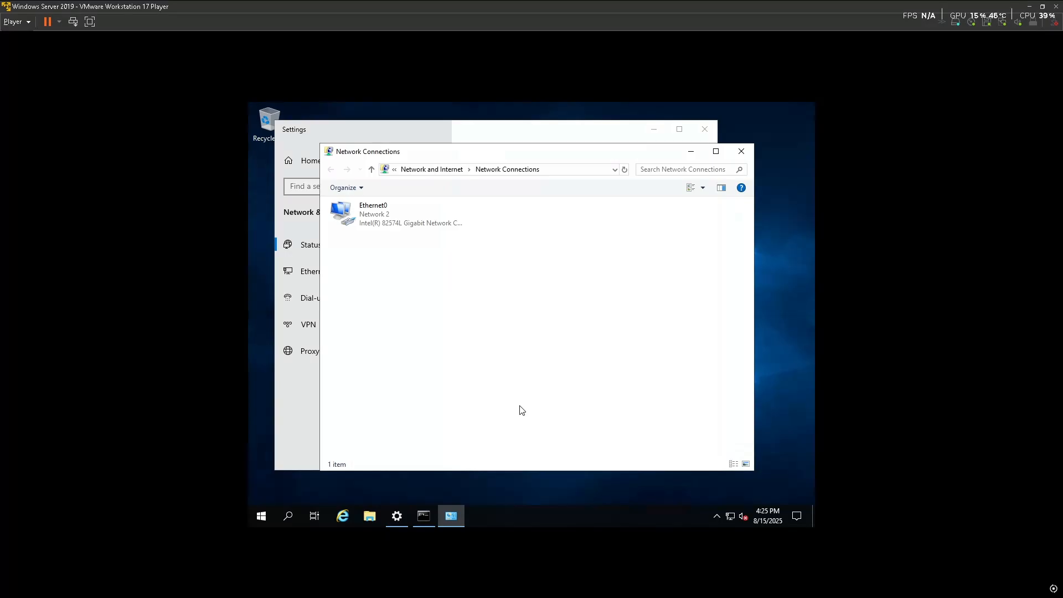
{"action": "left_click", "coordinate": [415, 214]}
{"action": "right_click", "coordinate": [416, 216]}
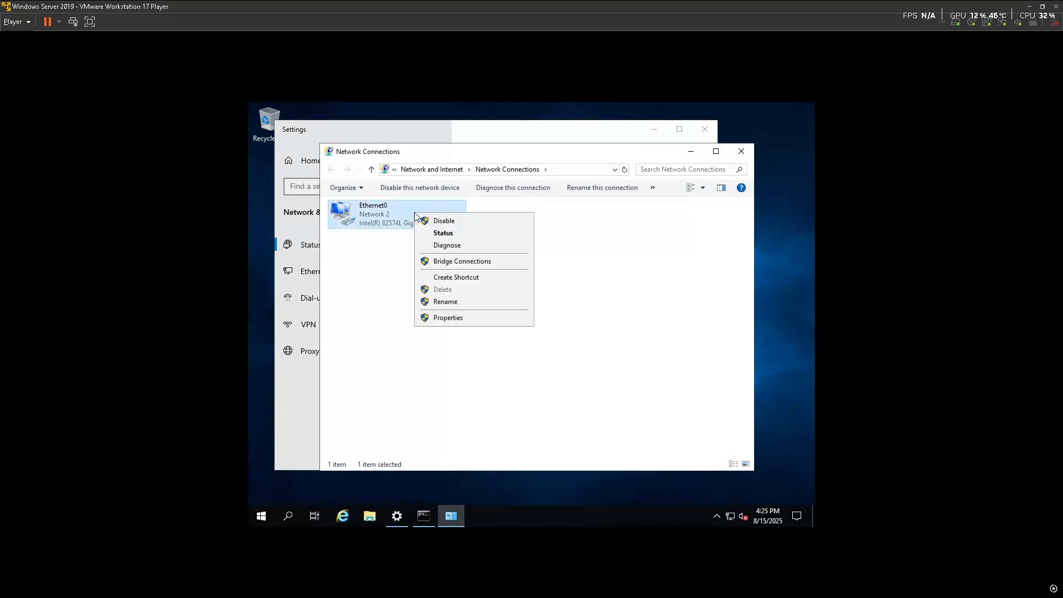
{"action": "left_click", "coordinate": [462, 318]}
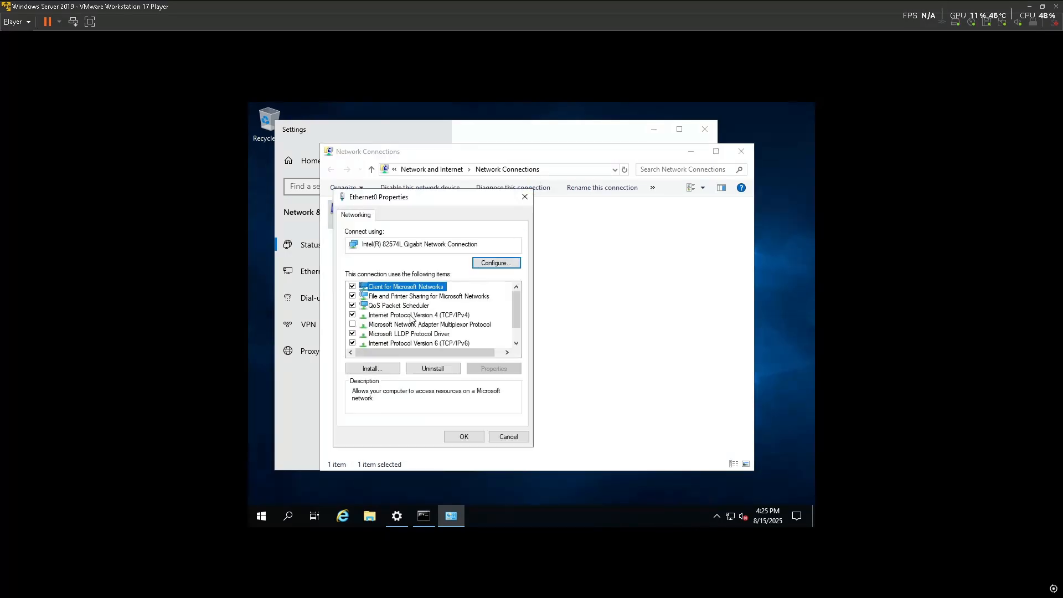
{"action": "double_click", "coordinate": [410, 316]}
{"action": "left_click", "coordinate": [383, 320]}
Enter IP 192.168.1.46, subnet mask 255.255.255.0 and default gateway 192.168.1.1
{"action": "left_click", "coordinate": [475, 334]}
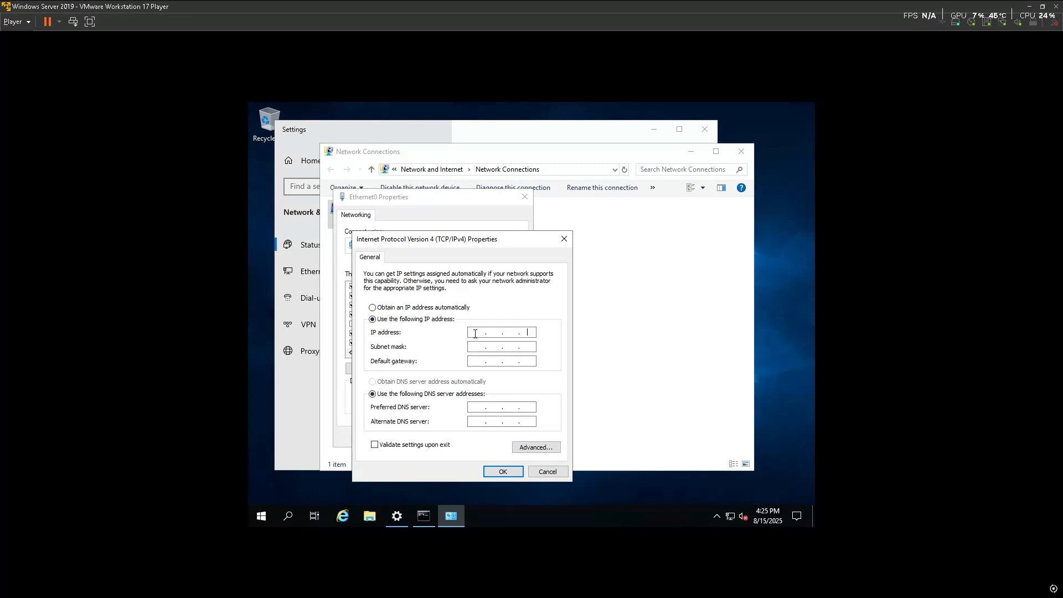
{"action": "type", "text": "192 . 168 . 1 . 46"}
{"action": "left_click", "coordinate": [428, 517]}
{"action": "left_click", "coordinate": [427, 517]}
{"action": "left_click", "coordinate": [478, 348]}
{"action": "left_click", "coordinate": [480, 362]}
{"action": "type", "text": "192 . 168 ."}
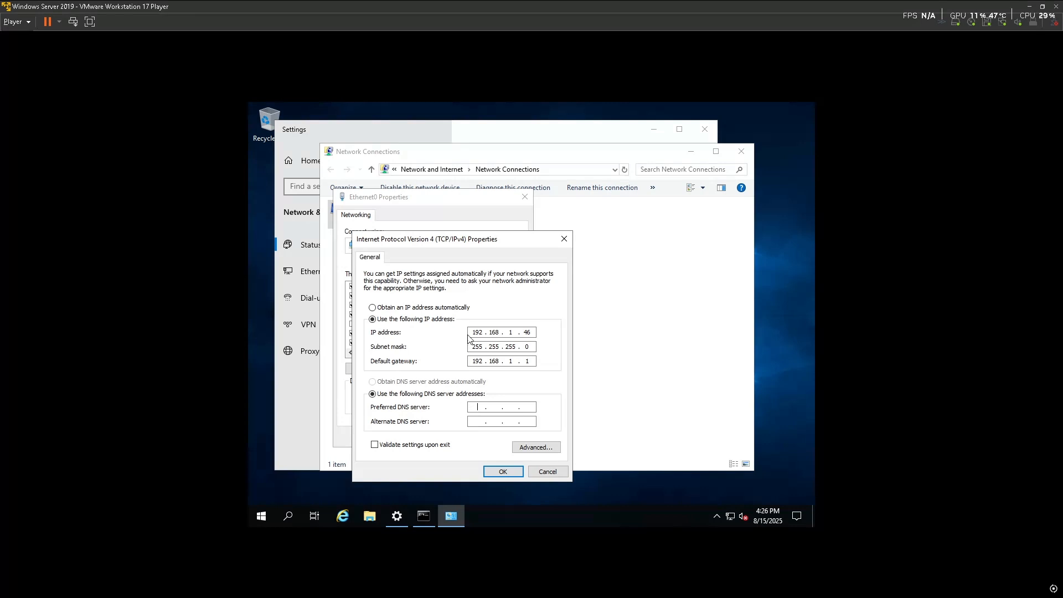
Set preferred DNS server 192.168.1.46 and confirm the adapter settings
{"action": "left_click", "coordinate": [470, 405]}
{"action": "type", "text": "192 . 168 . 1 . 46"}
{"action": "left_click", "coordinate": [503, 471]}
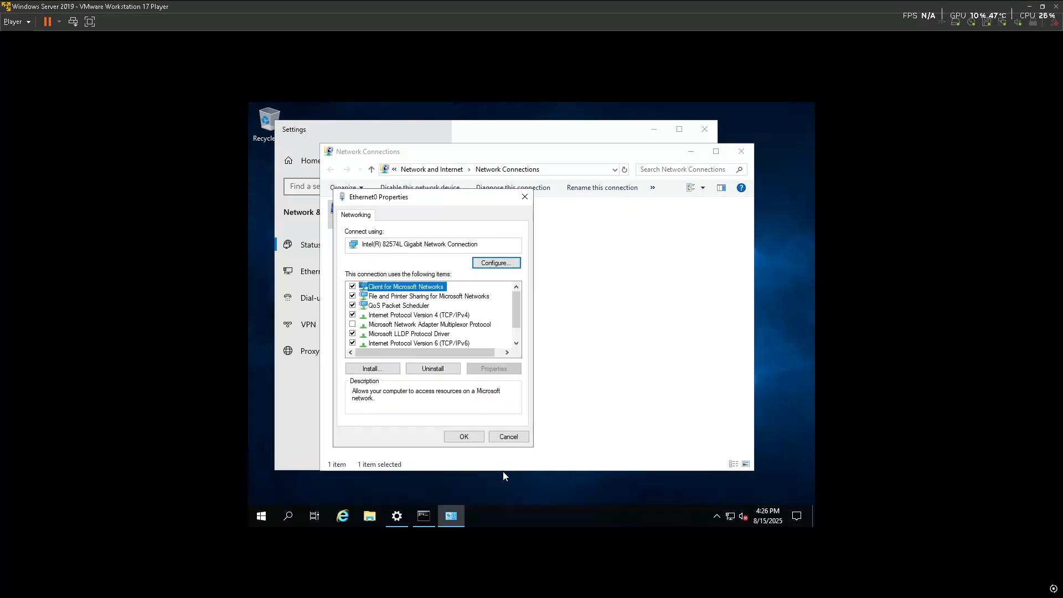
{"action": "left_click", "coordinate": [464, 436]}
Close Network Connections and Settings, then launch Server Manager from a 'server' search
{"action": "left_click", "coordinate": [742, 151]}
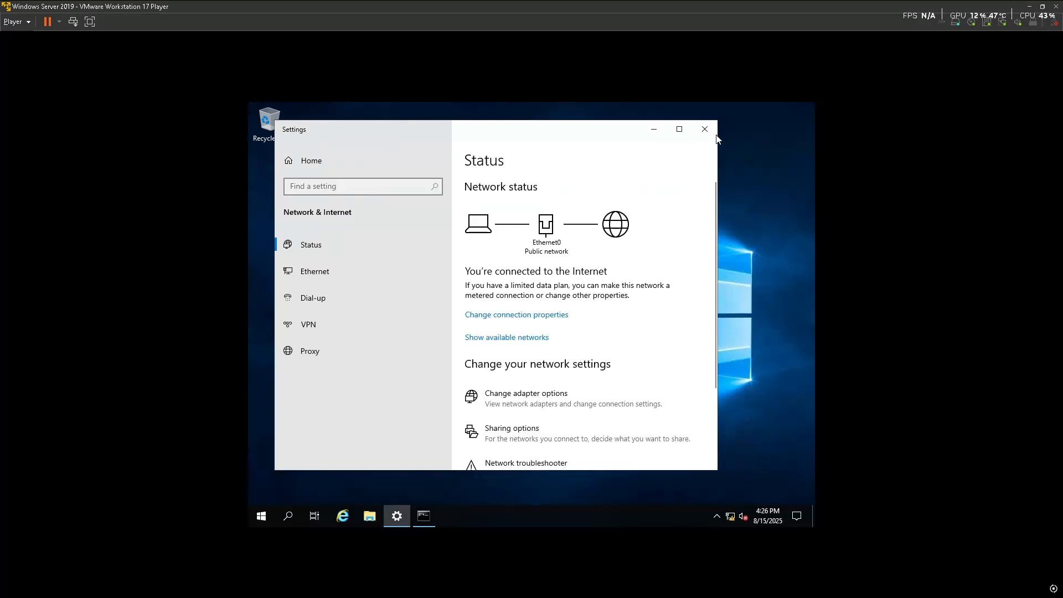
{"action": "left_click", "coordinate": [705, 129]}
{"action": "key", "text": "super"}
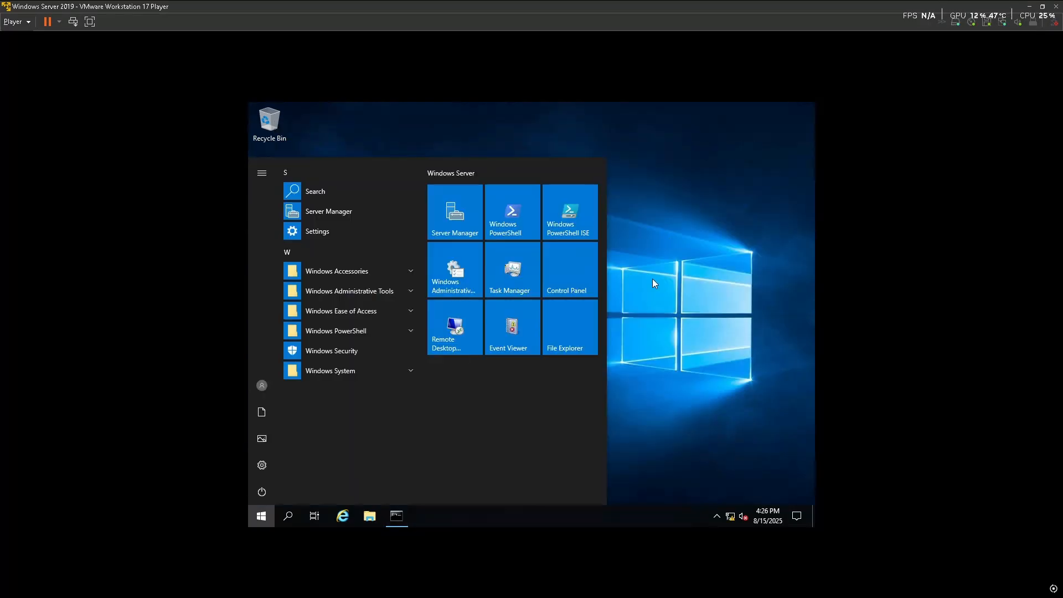
{"action": "type", "text": "windows"}
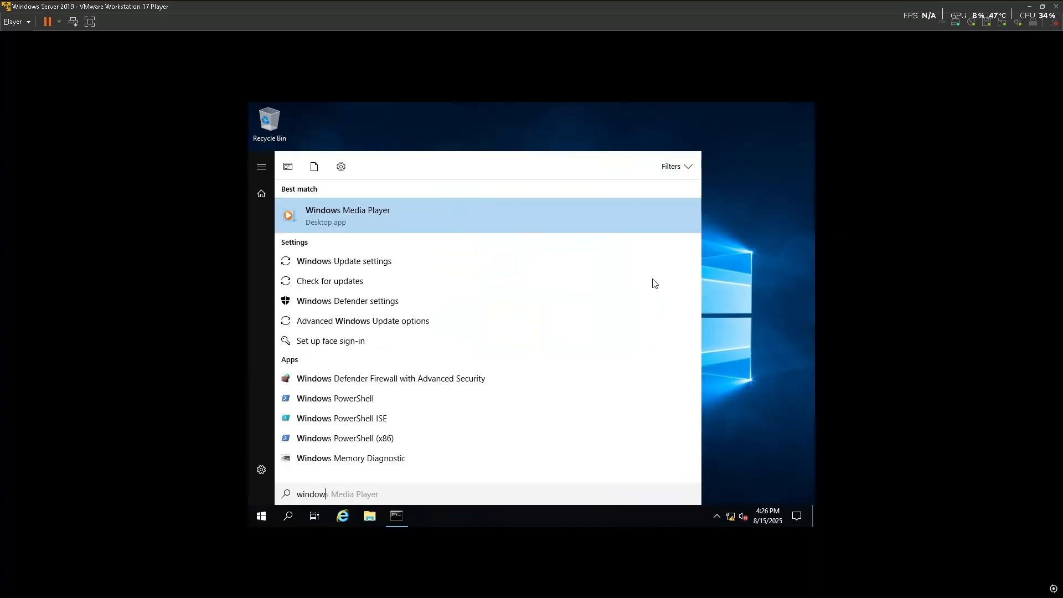
{"action": "key", "text": "BackSpace"}
{"action": "key", "text": "BackSpace"}
{"action": "key", "text": "BackSpace"}
{"action": "key", "text": "BackSpace"}
{"action": "key", "text": "BackSpace"}
{"action": "key", "text": "BackSpace"}
{"action": "key", "text": "BackSpace"}
{"action": "type", "text": "sev r"}
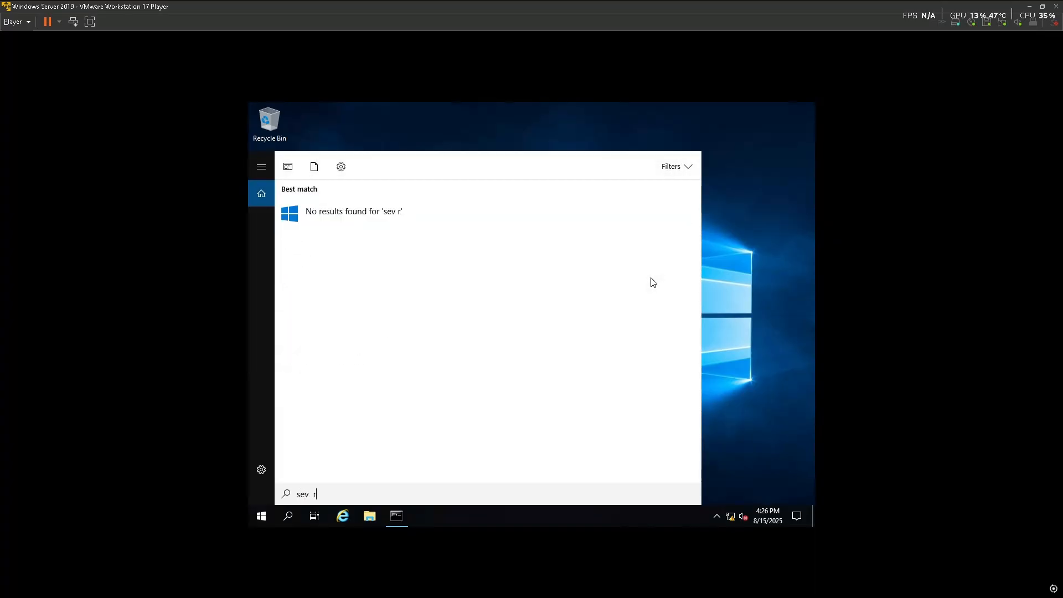
{"action": "key", "text": "BackSpace"}
{"action": "key", "text": "BackSpace"}
{"action": "key", "text": "BackSpace"}
{"action": "type", "text": "rver"}
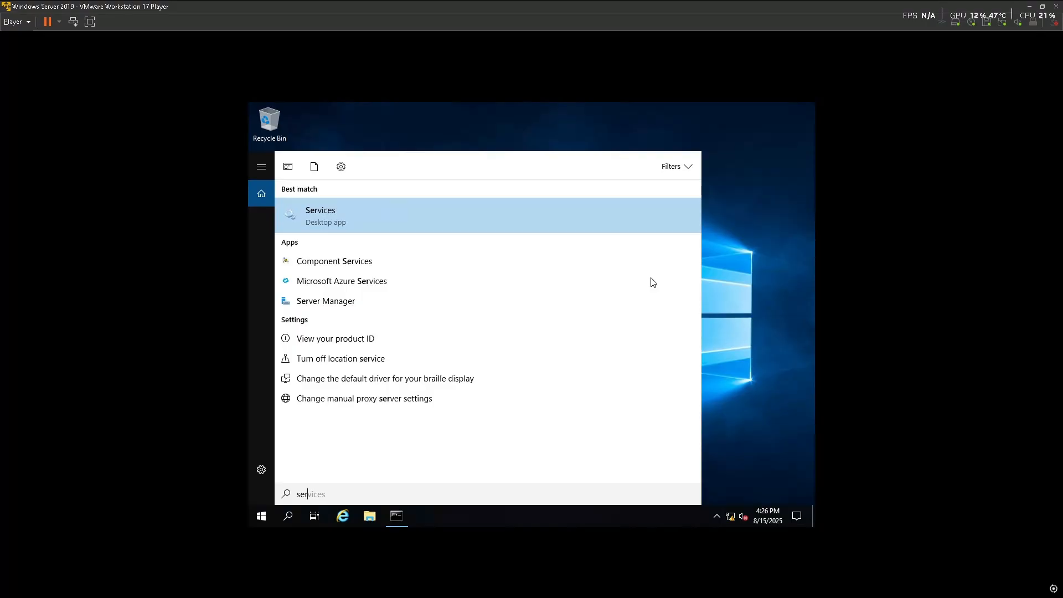
{"action": "left_click", "coordinate": [408, 211]}
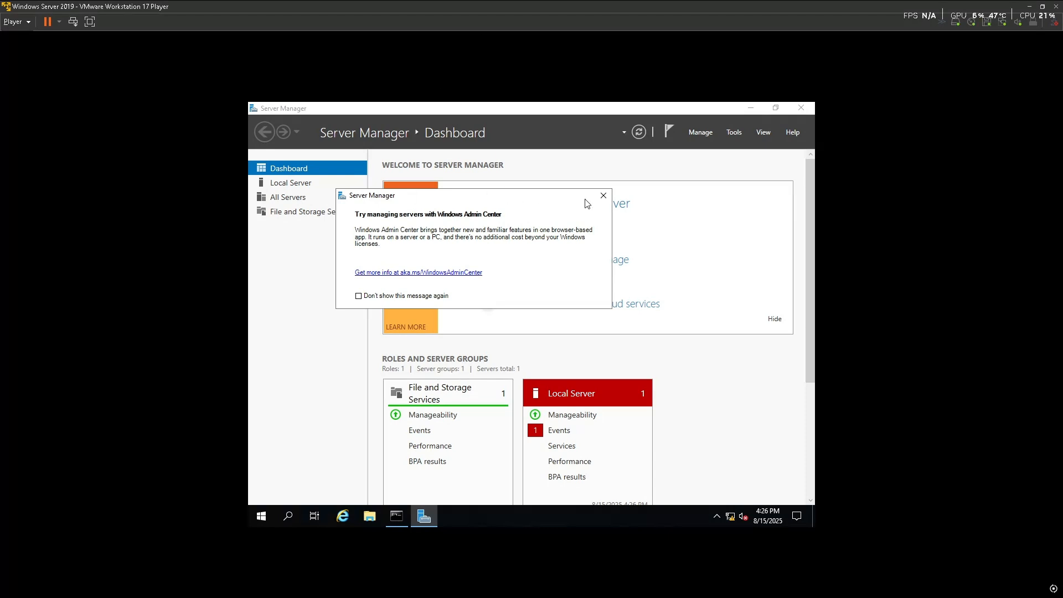
Change the local server's computer name in System Properties and acknowledge the restart notice
{"action": "left_click", "coordinate": [604, 197]}
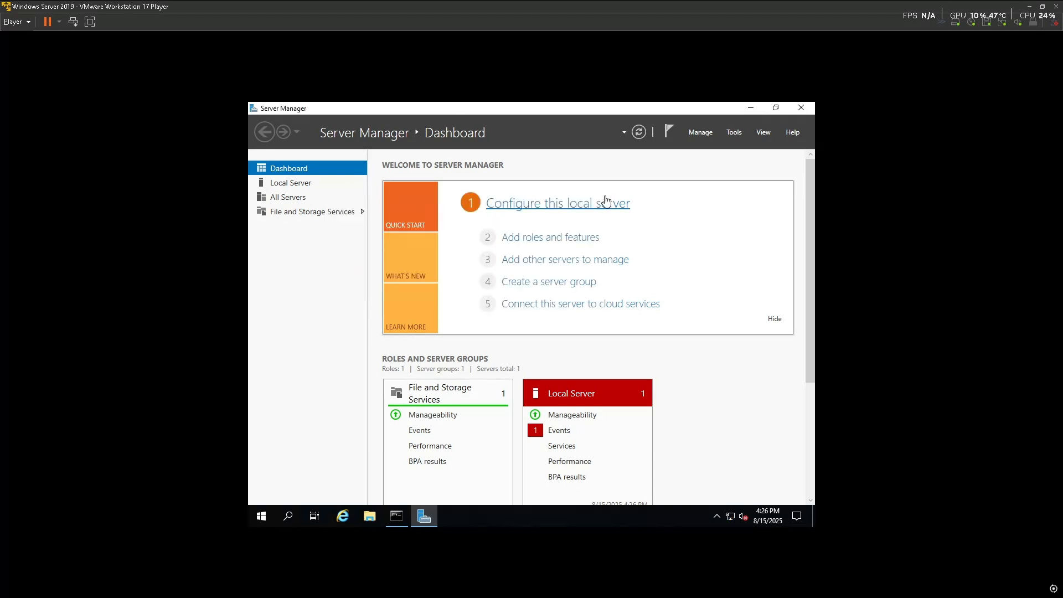
{"action": "left_click", "coordinate": [292, 186]}
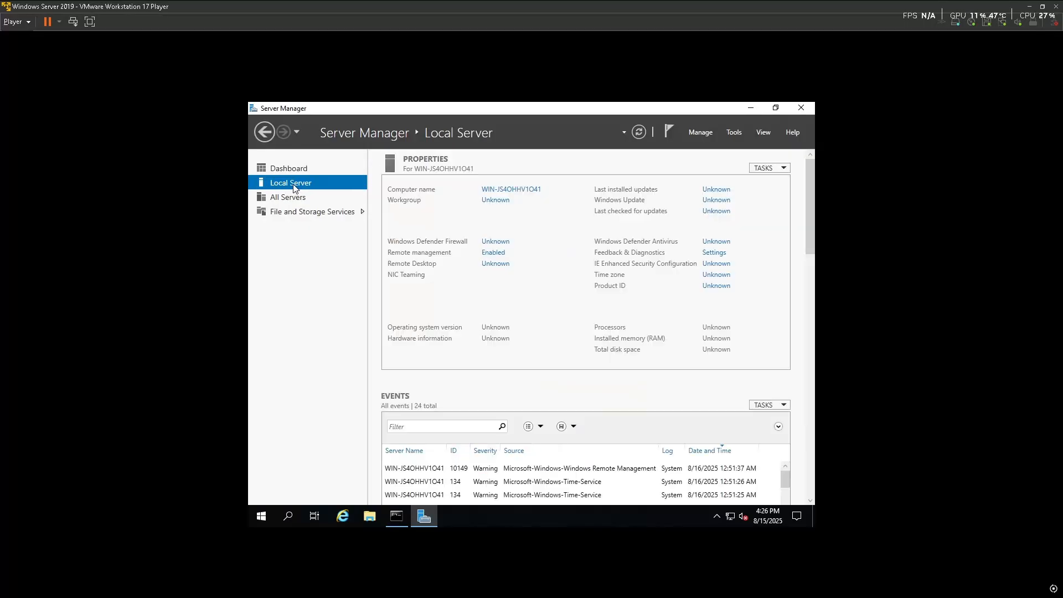
{"action": "left_click", "coordinate": [508, 191]}
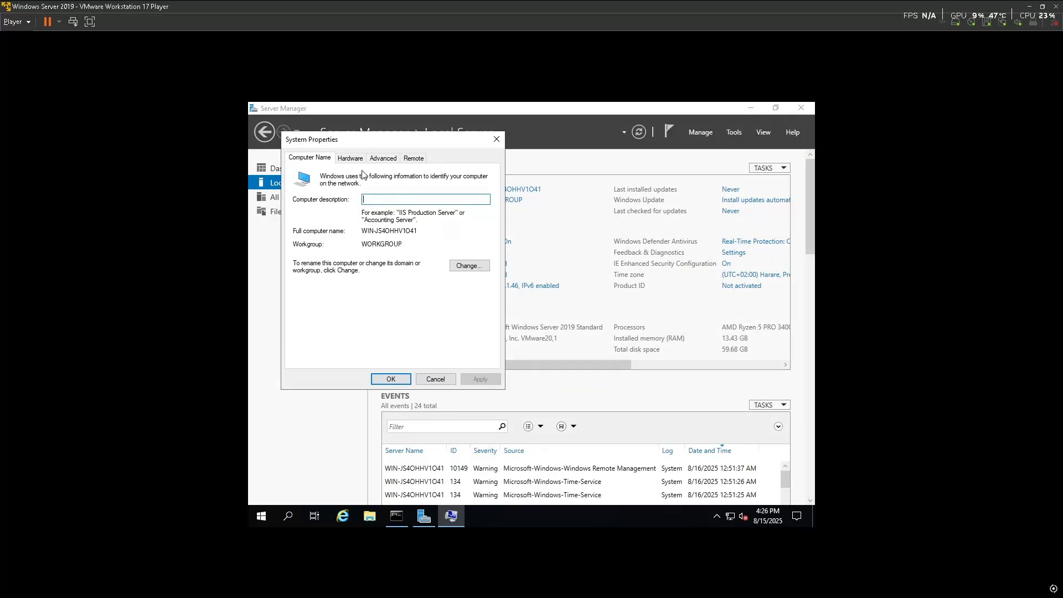
{"action": "left_click", "coordinate": [468, 265]}
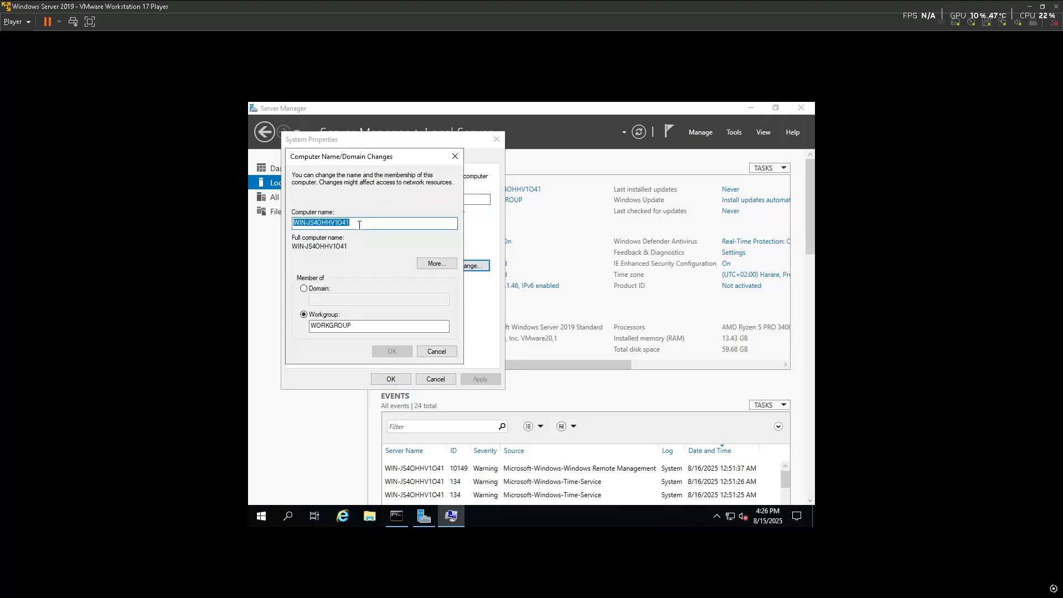
{"action": "type", "text": "Tshepo"}
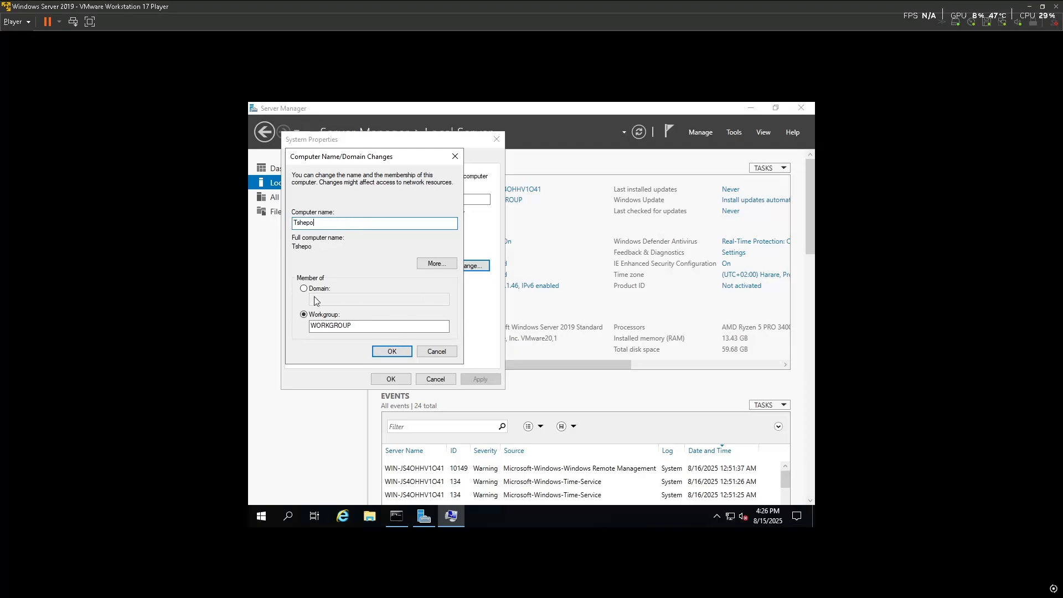
{"action": "left_click", "coordinate": [395, 355]}
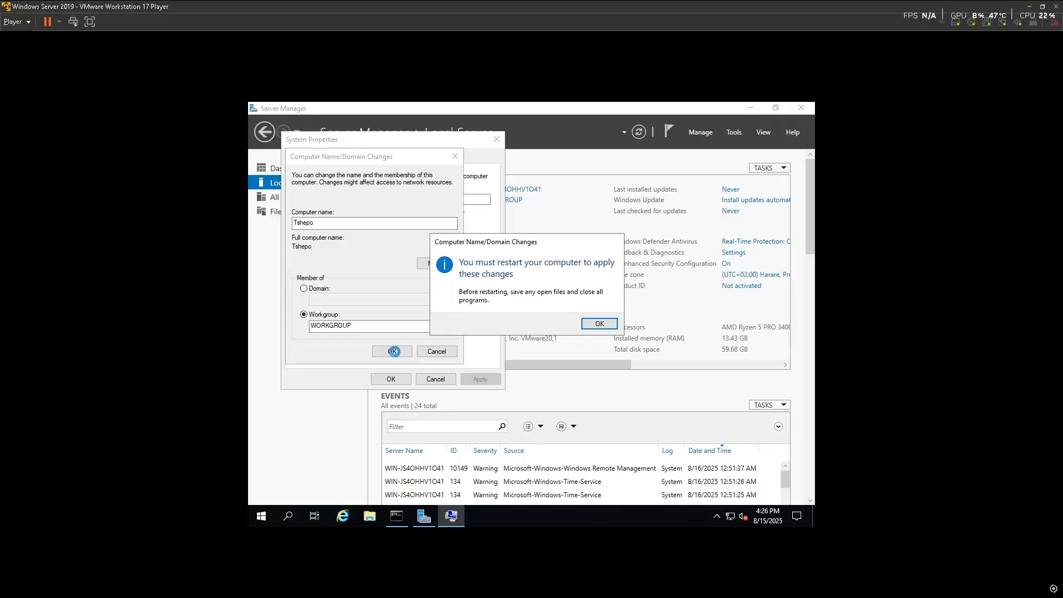
{"action": "left_click", "coordinate": [599, 324]}
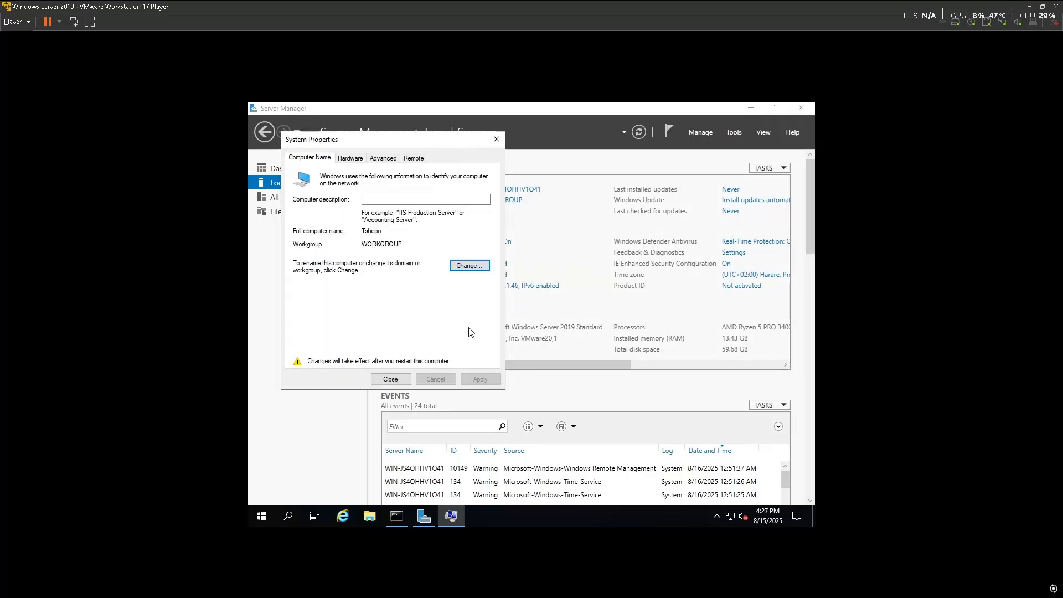
{"action": "left_click", "coordinate": [497, 139]}
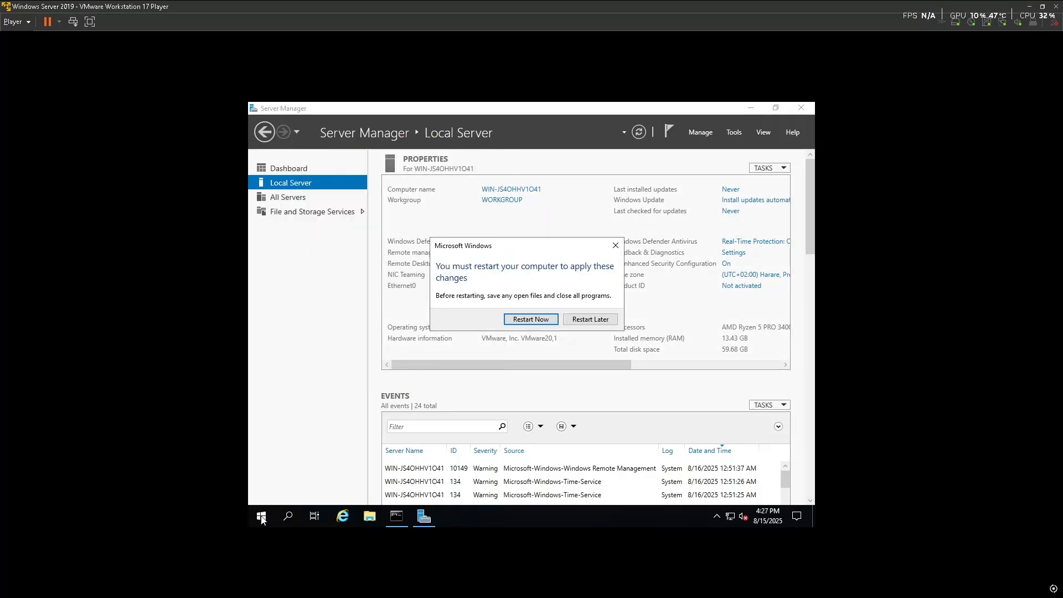
Restart the server, then cancel the shutdown reason prompt and close the Windows Admin Center suggestion
{"action": "left_click", "coordinate": [551, 321]}
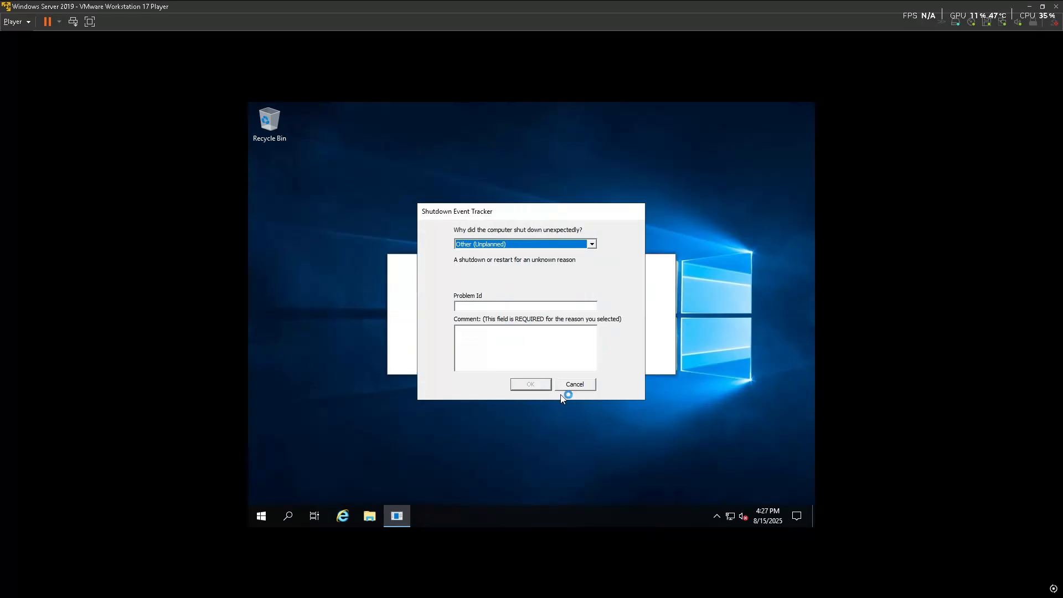
{"action": "left_click", "coordinate": [568, 386]}
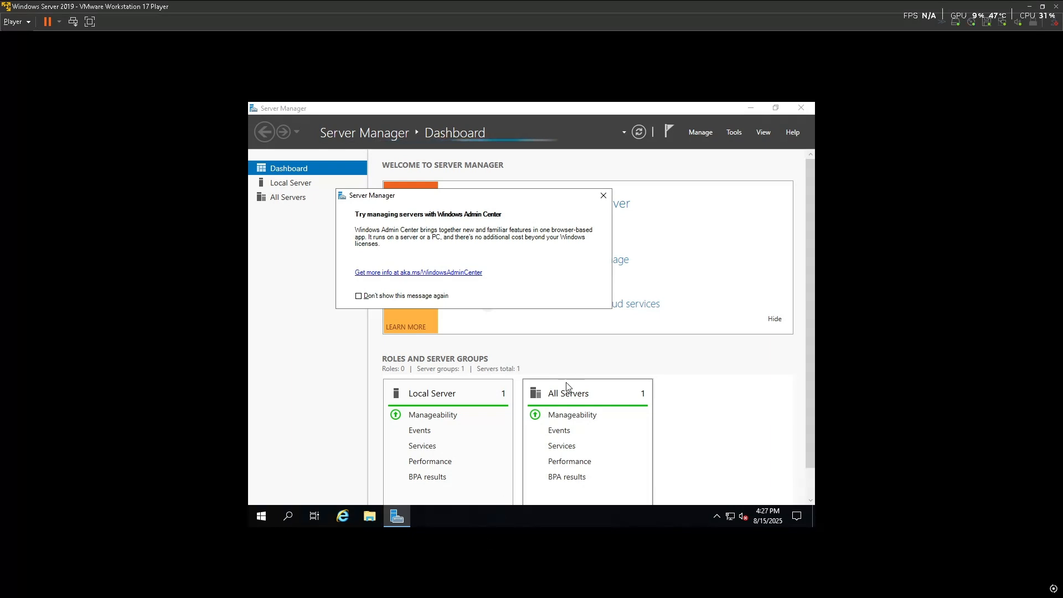
{"action": "key", "text": "super"}
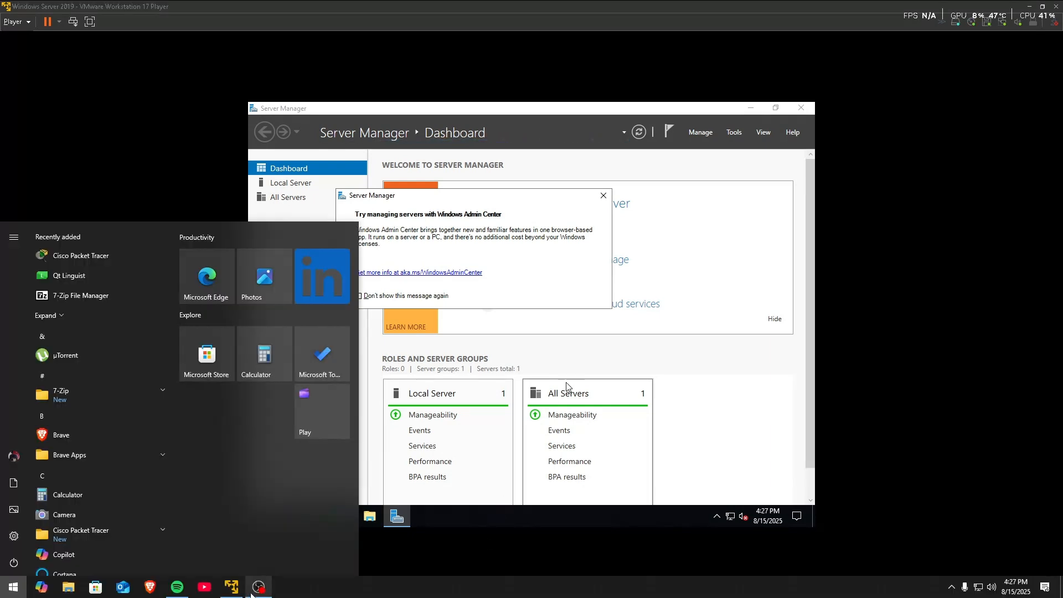
{"action": "left_click", "coordinate": [258, 593]}
{"action": "left_click", "coordinate": [258, 591]}
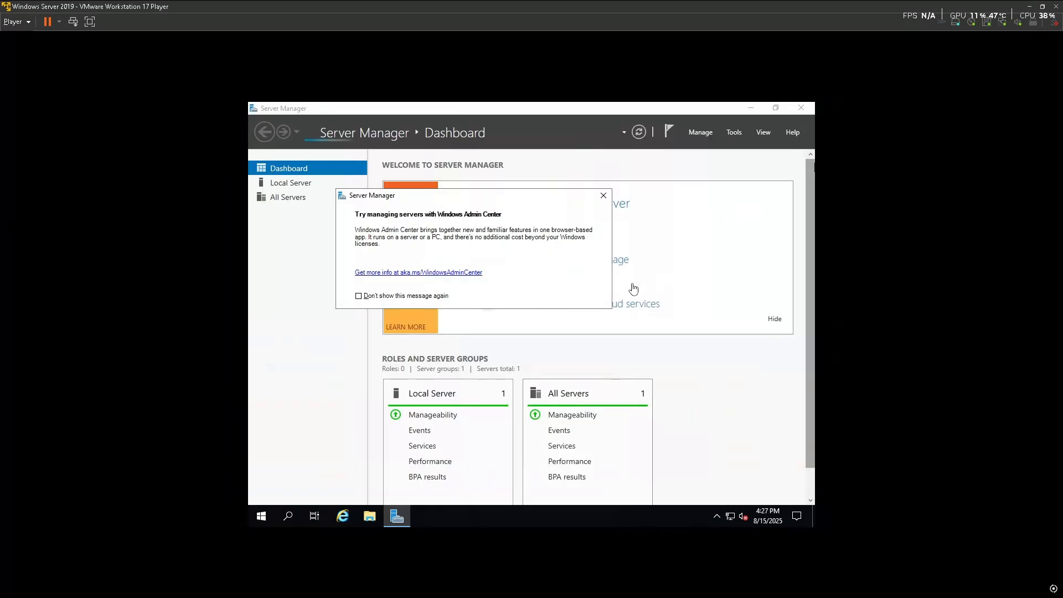
{"action": "left_click", "coordinate": [608, 192]}
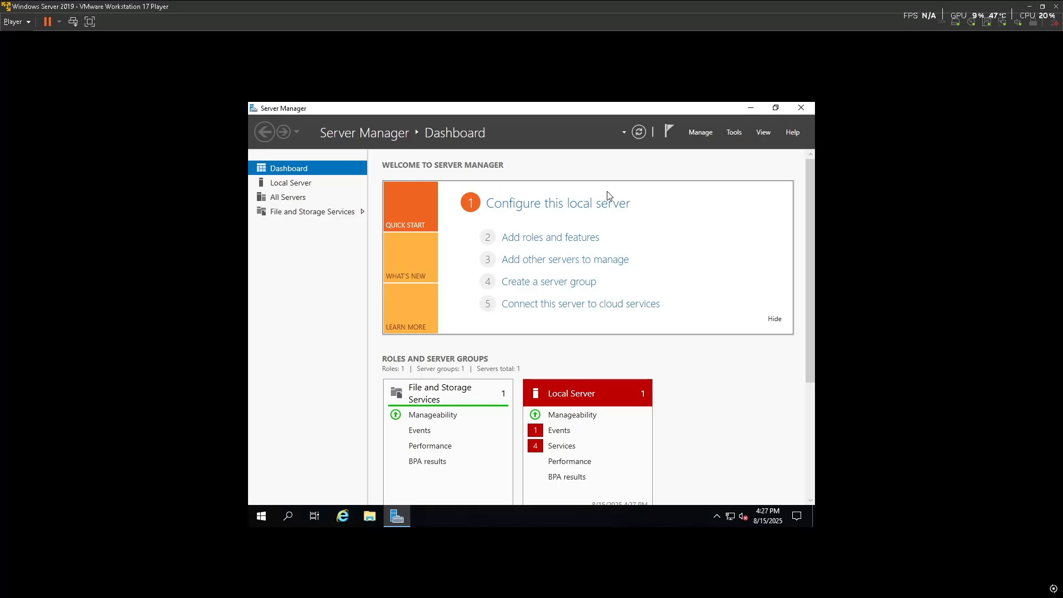
{"action": "left_click", "coordinate": [699, 132]}
In Add Roles and Features, select Active Directory Domain Services with its required management features
{"action": "left_click", "coordinate": [714, 148]}
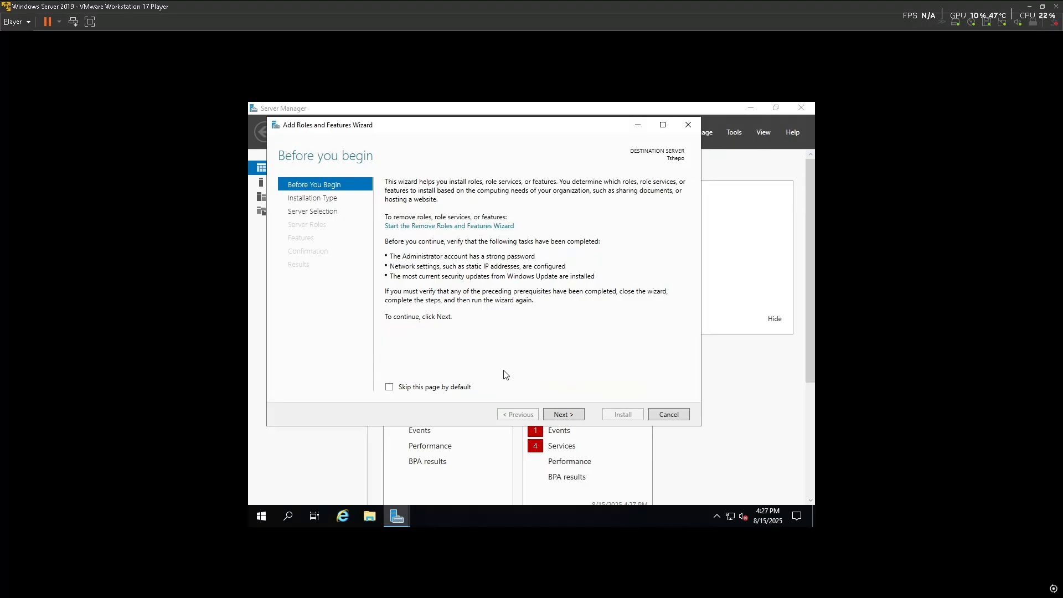
{"action": "left_click", "coordinate": [391, 388]}
{"action": "left_click", "coordinate": [569, 416]}
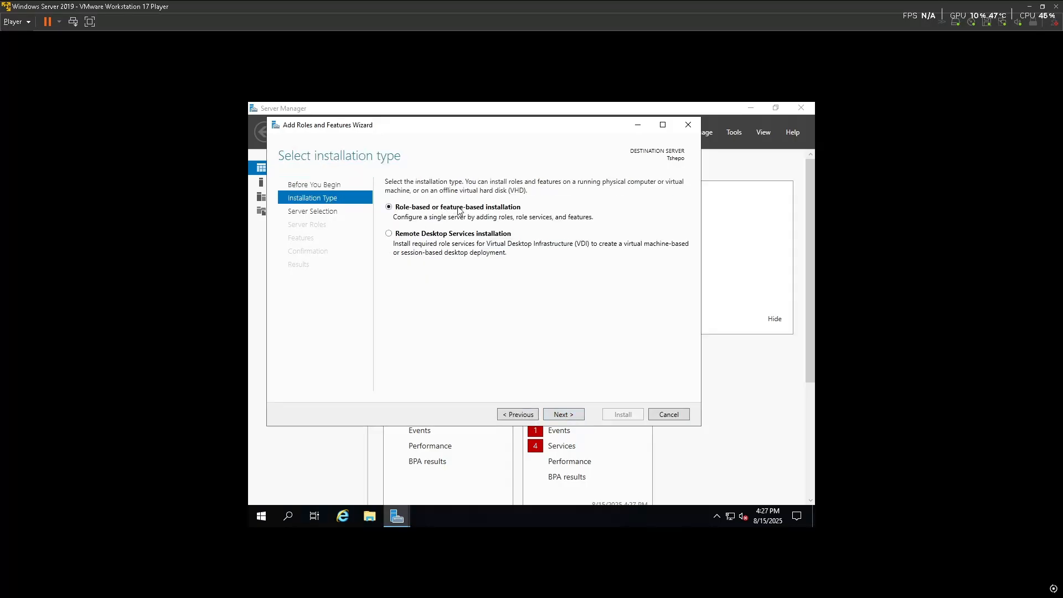
{"action": "left_click", "coordinate": [568, 418]}
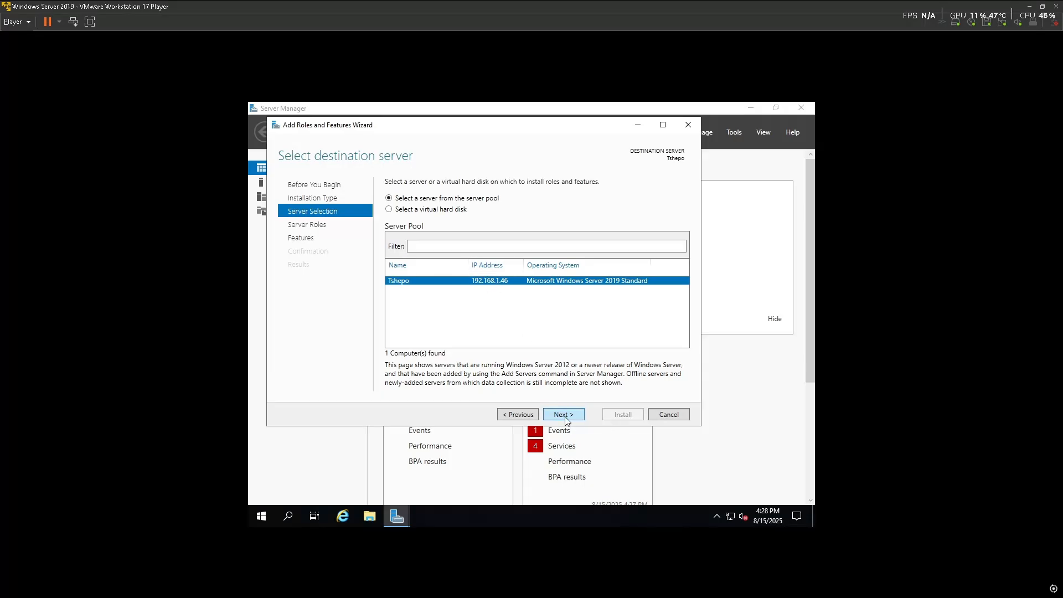
{"action": "left_click", "coordinate": [567, 420]}
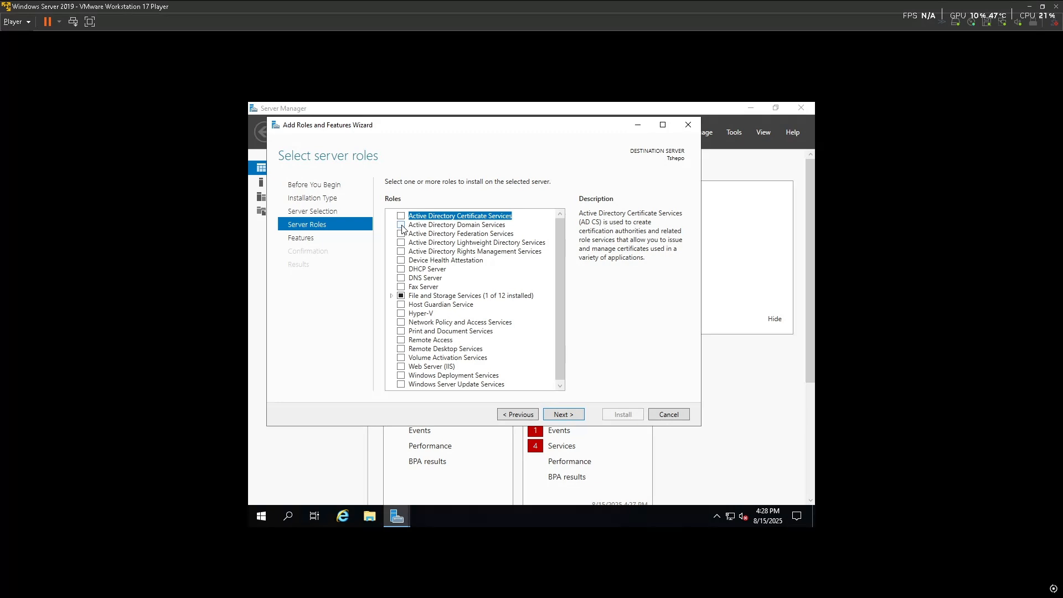
{"action": "left_click", "coordinate": [401, 225]}
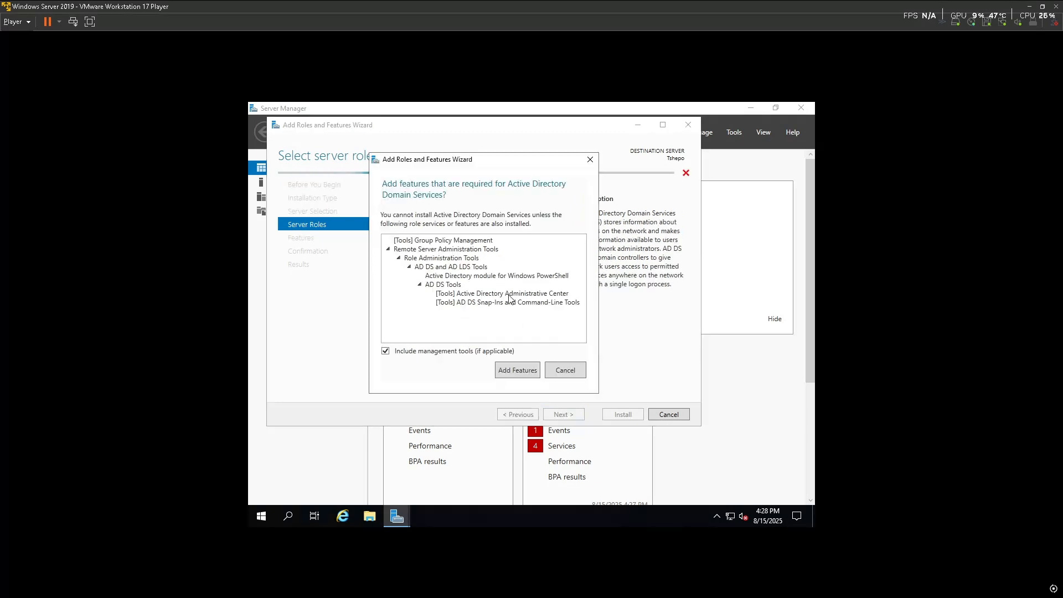
{"action": "left_click", "coordinate": [526, 370]}
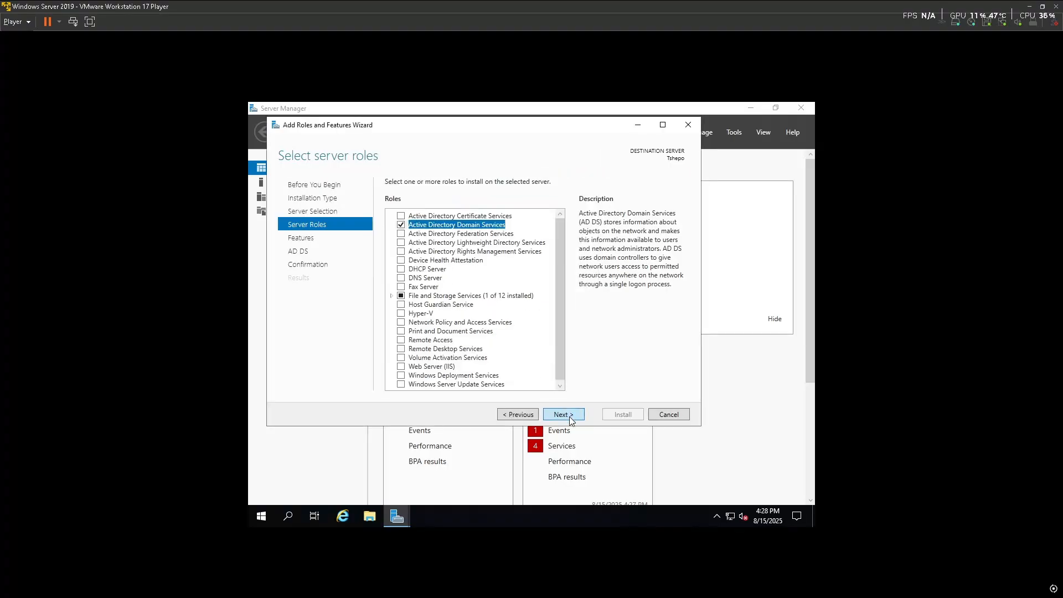
Allow automatic restart on the confirmation page and install the AD DS role
{"action": "left_click", "coordinate": [571, 419]}
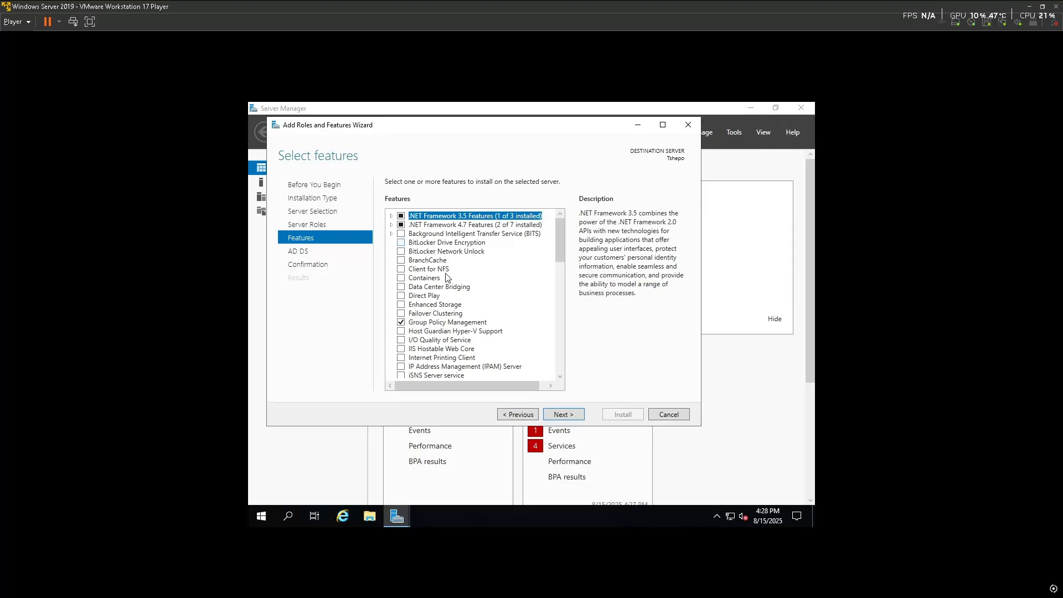
{"action": "left_click", "coordinate": [571, 416]}
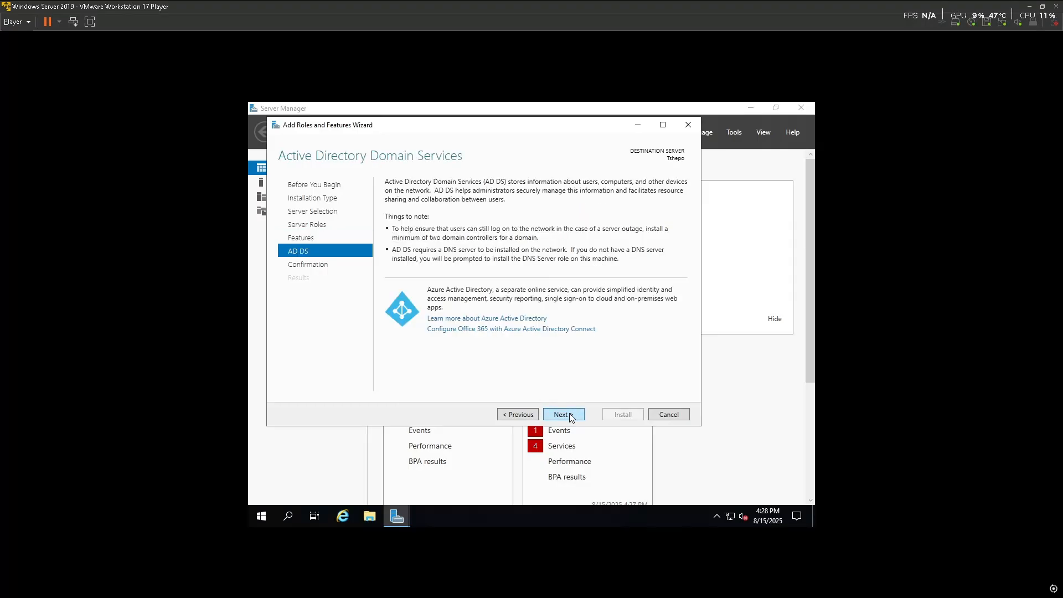
{"action": "left_click", "coordinate": [571, 416]}
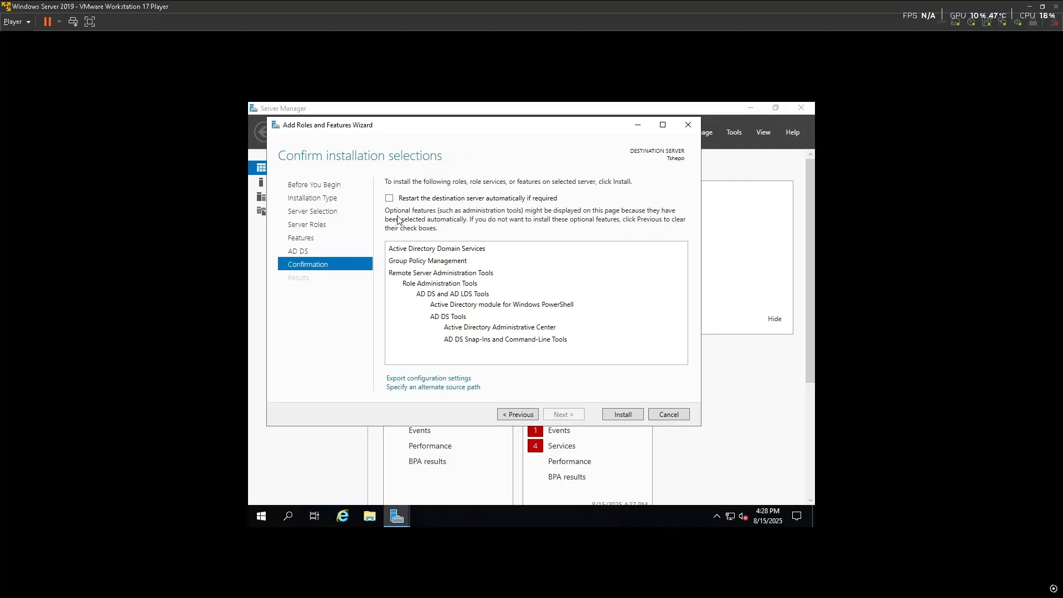
{"action": "left_click", "coordinate": [390, 199]}
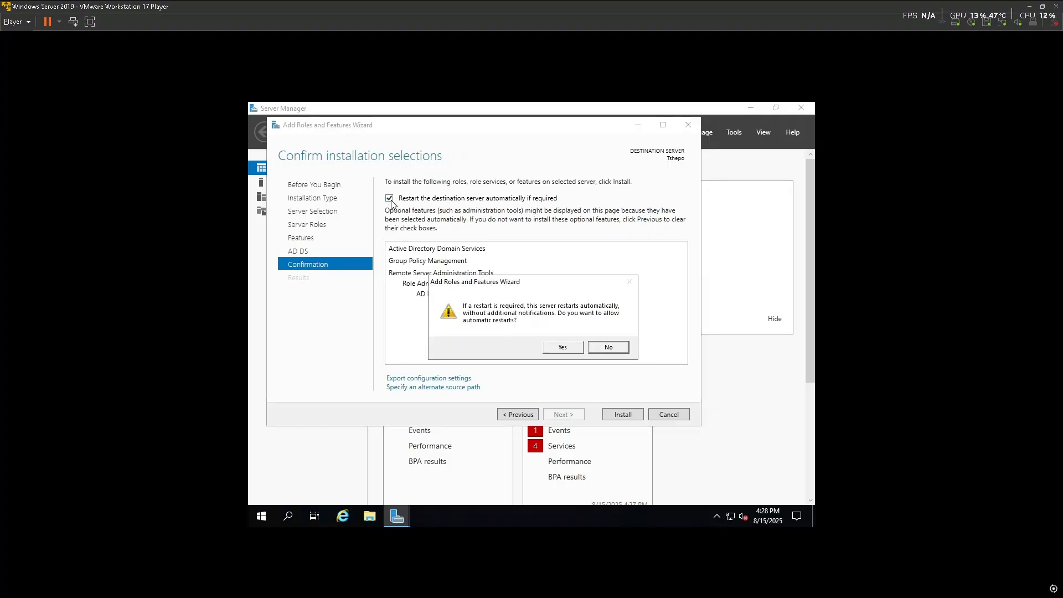
{"action": "left_click", "coordinate": [563, 348]}
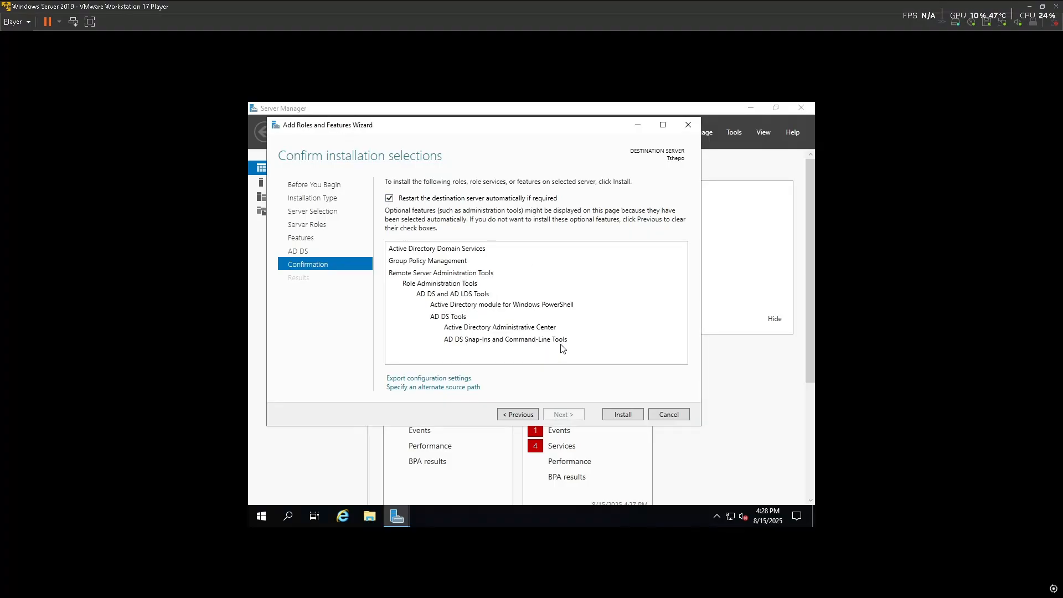
{"action": "left_click", "coordinate": [624, 416]}
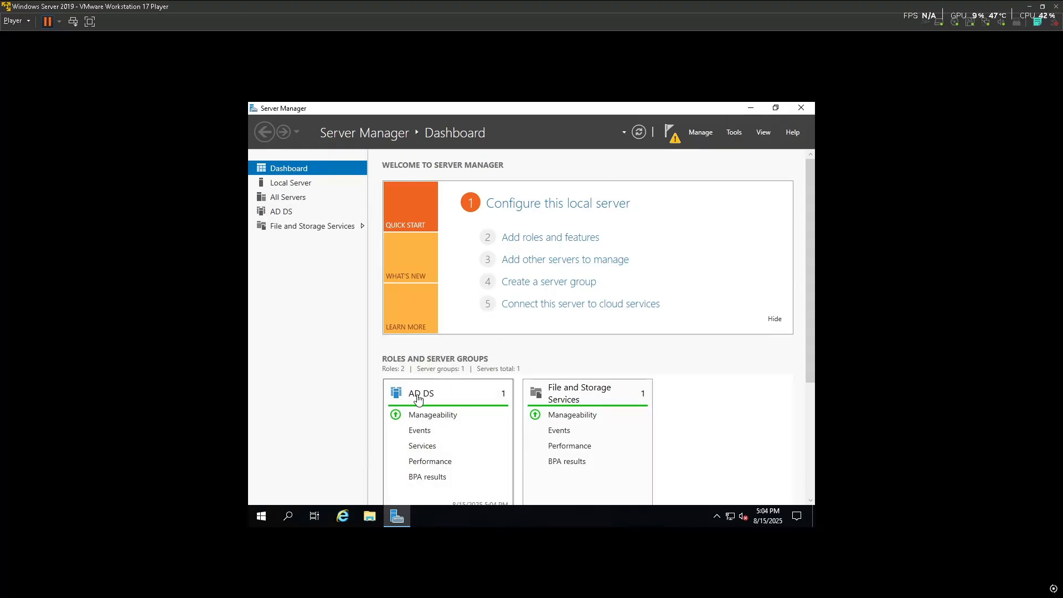
Start promoting the server to a domain controller and choose 'Add a new forest'
{"action": "left_click", "coordinate": [672, 134]}
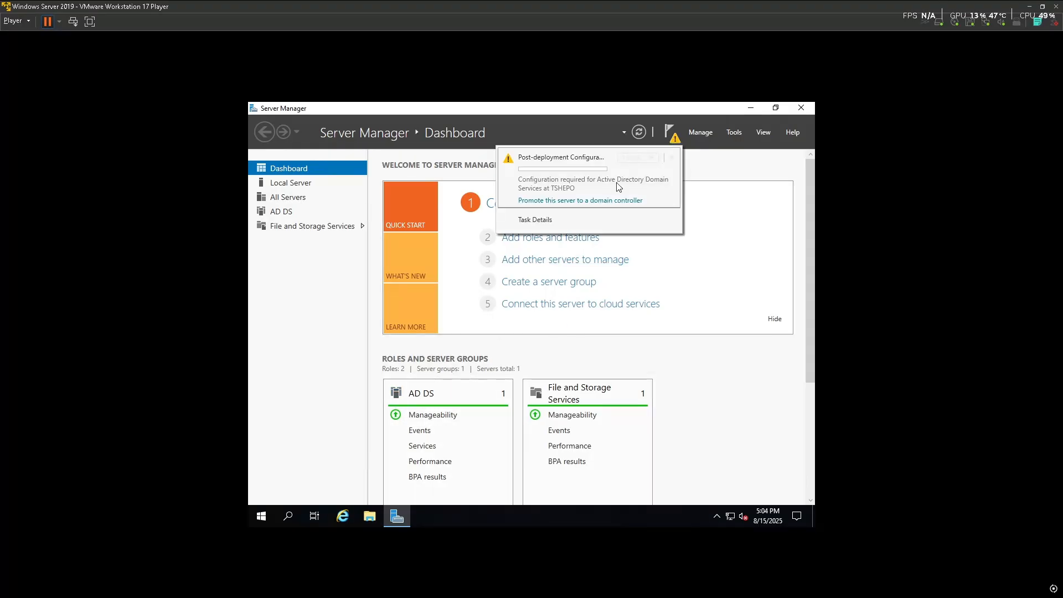
{"action": "left_click", "coordinate": [566, 201]}
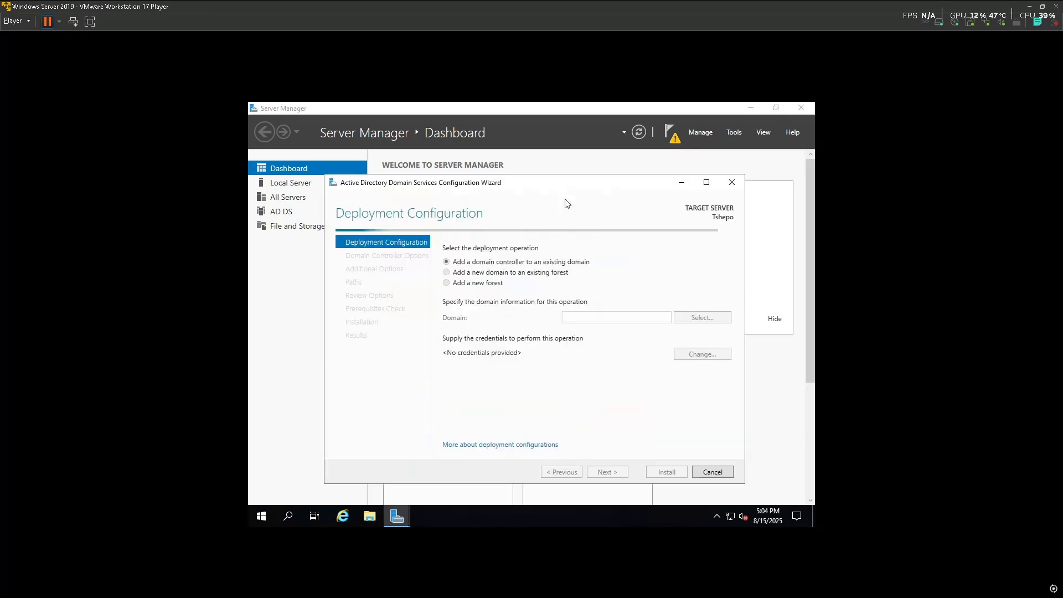
{"action": "left_click", "coordinate": [448, 283]}
{"action": "key", "text": "super"}
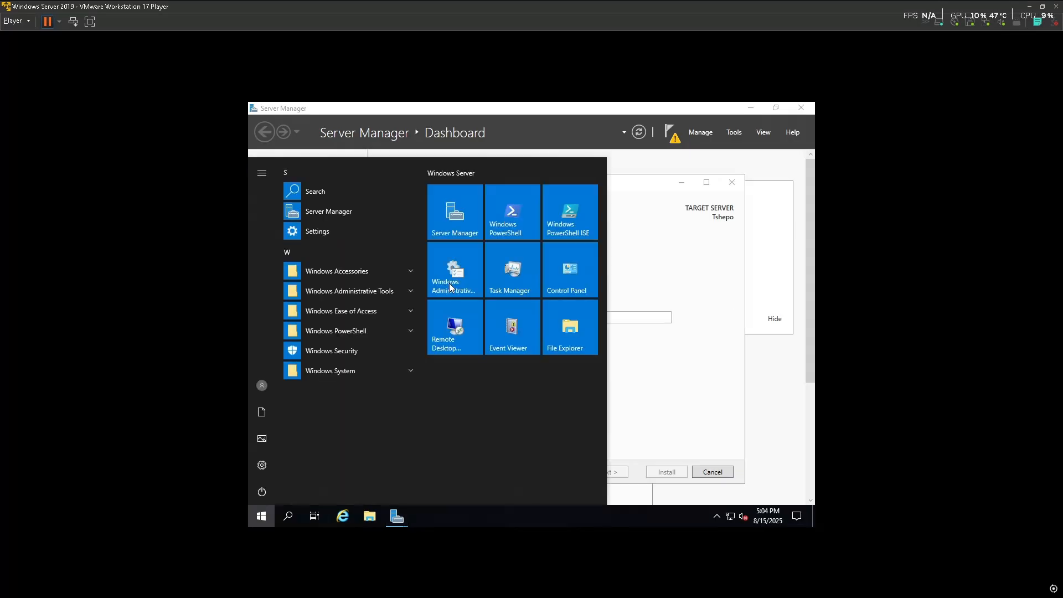
{"action": "type", "text": "cmd"}
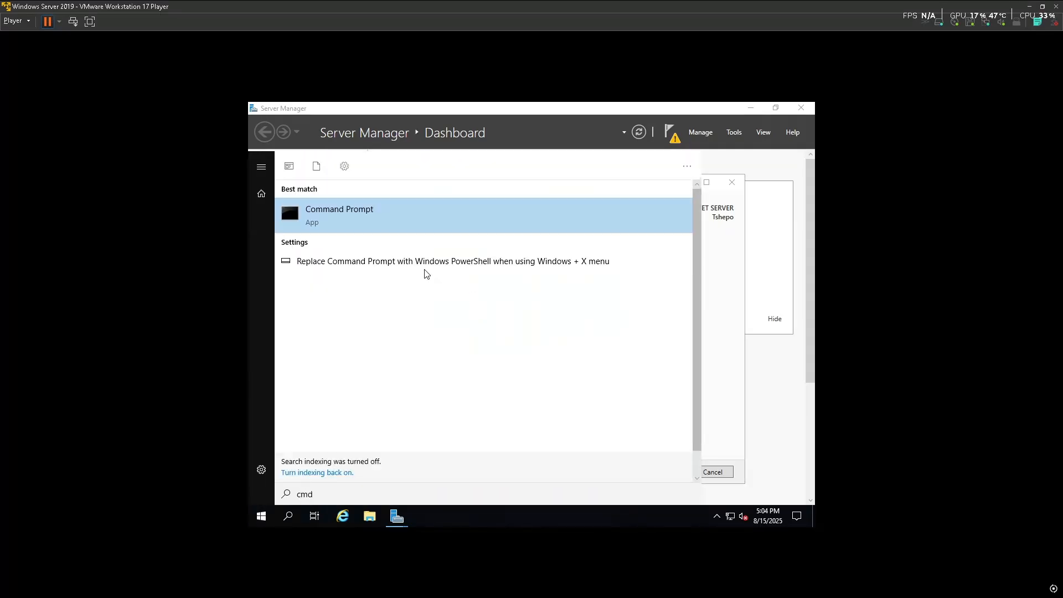
{"action": "left_click", "coordinate": [369, 226]}
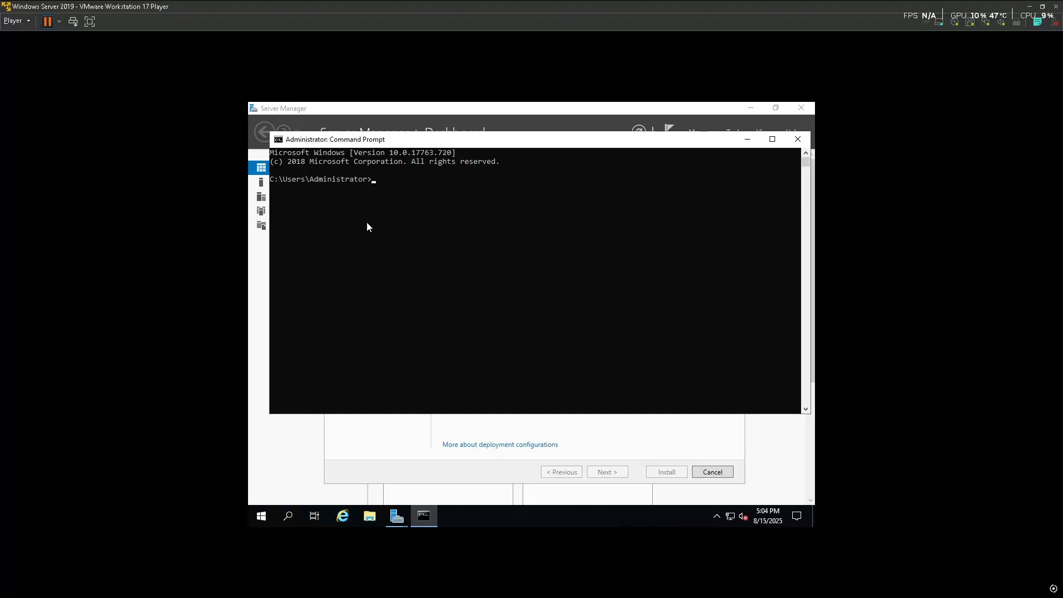
{"action": "type", "text": "whoami"}
{"action": "key", "text": "Return"}
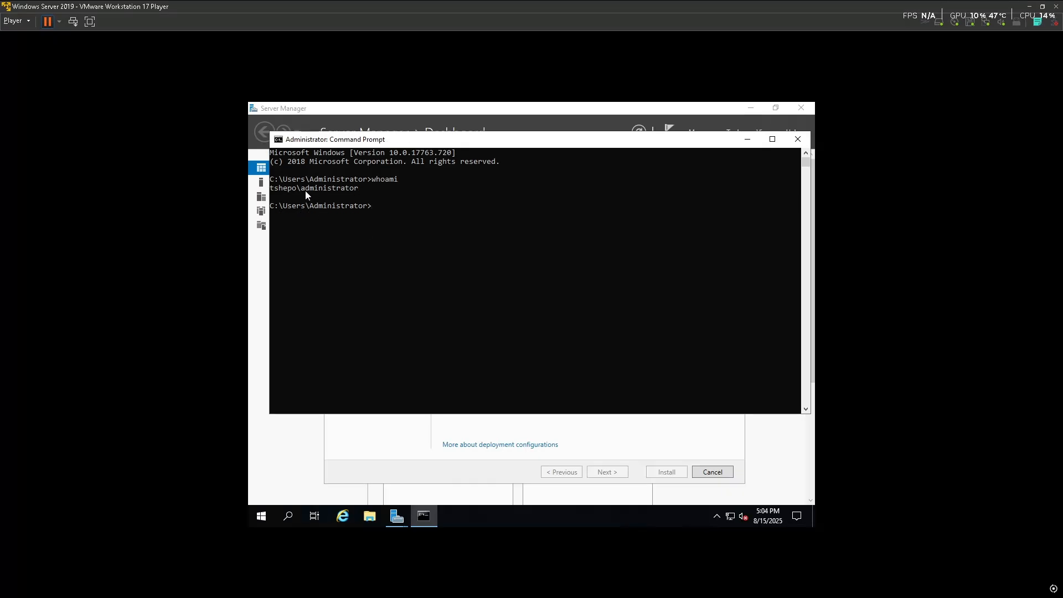
{"action": "left_click_drag", "start_coordinate": [306, 191], "coordinate": [363, 191]}
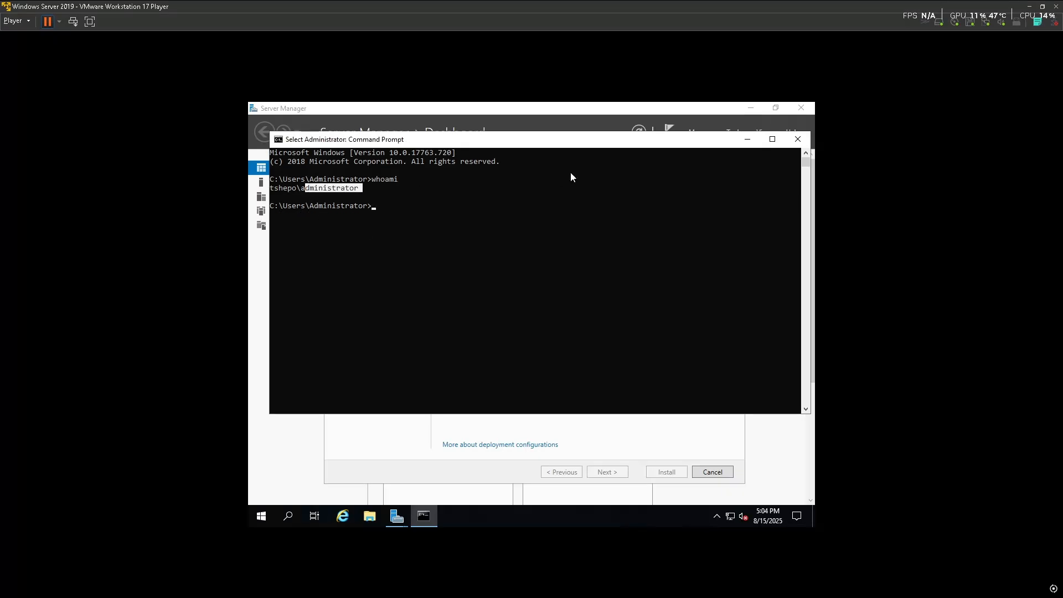
{"action": "left_click", "coordinate": [790, 143]}
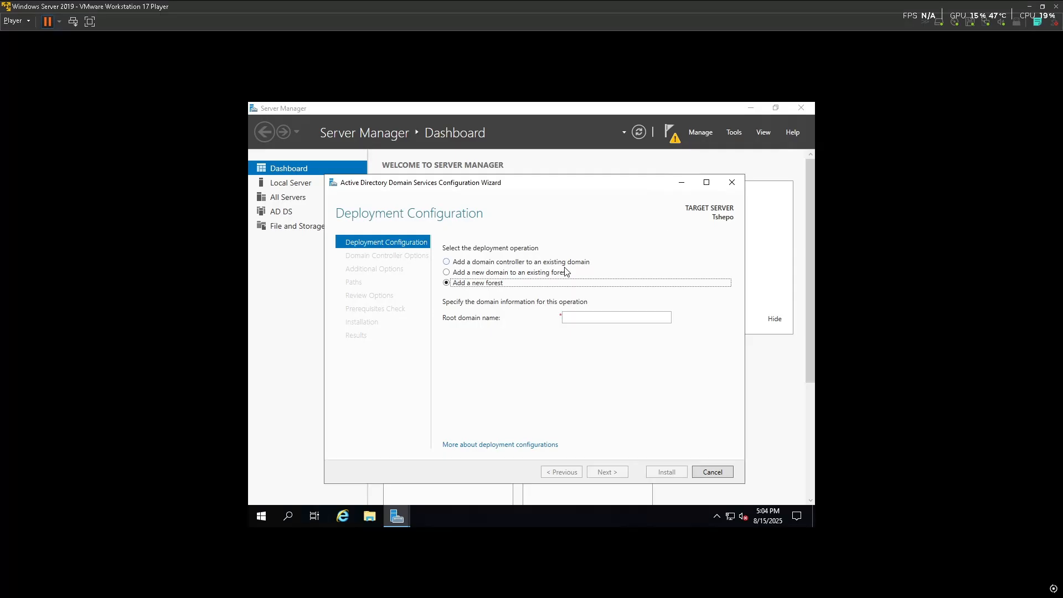
Enter lab.local as the root domain name and continue
{"action": "left_click", "coordinate": [574, 319]}
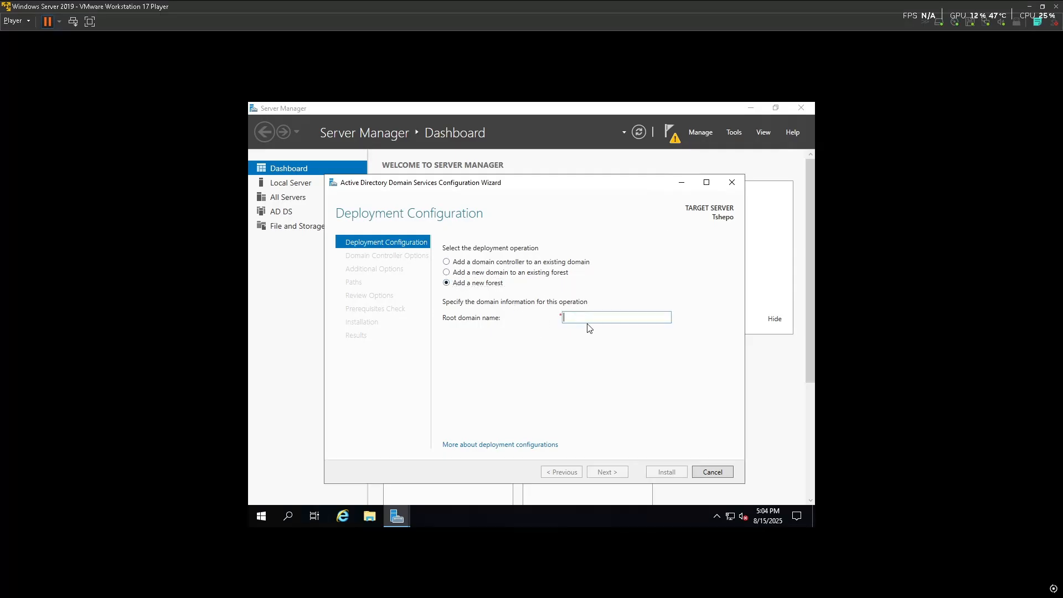
{"action": "type", "text": "l"}
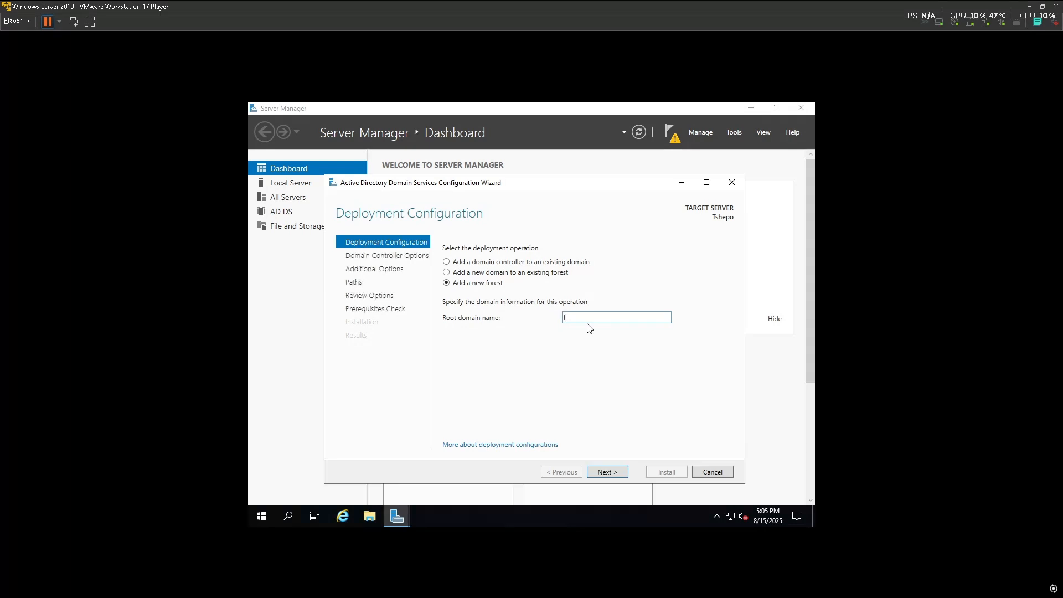
{"action": "type", "text": "ab.local"}
{"action": "left_click", "coordinate": [609, 473]}
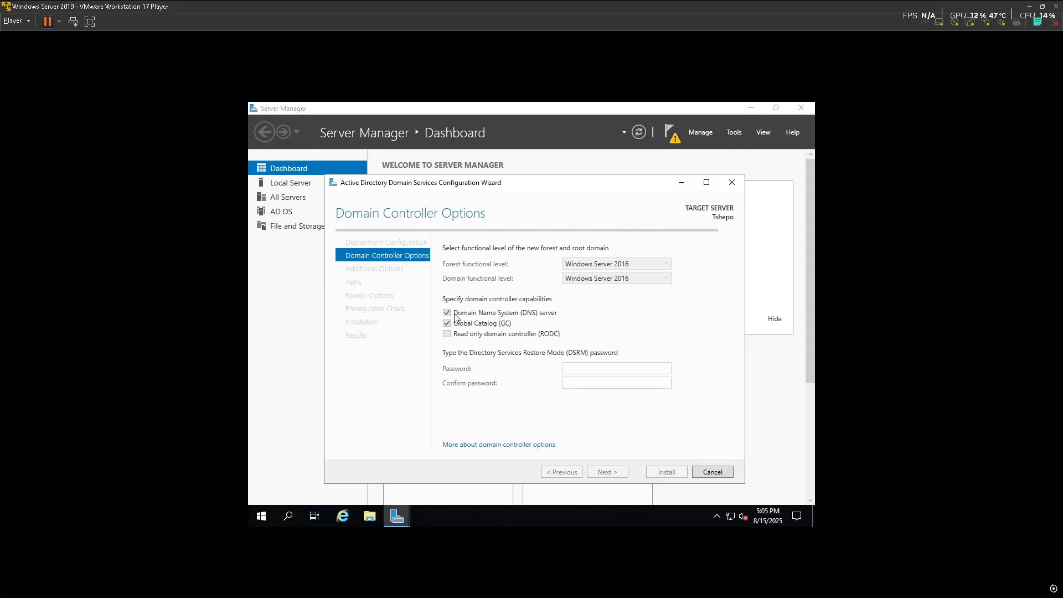
Enter and confirm the Directory Services Restore Mode password, then continue to DNS Options
{"action": "left_click", "coordinate": [586, 371]}
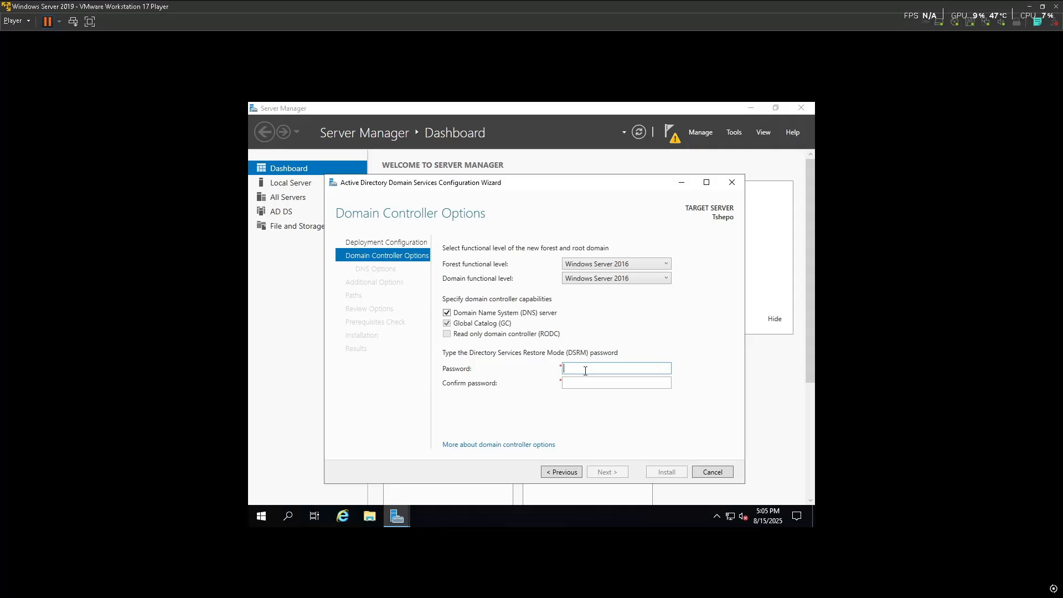
{"action": "type", "text": "P•••••••••••••"}
{"action": "left_click", "coordinate": [601, 381]}
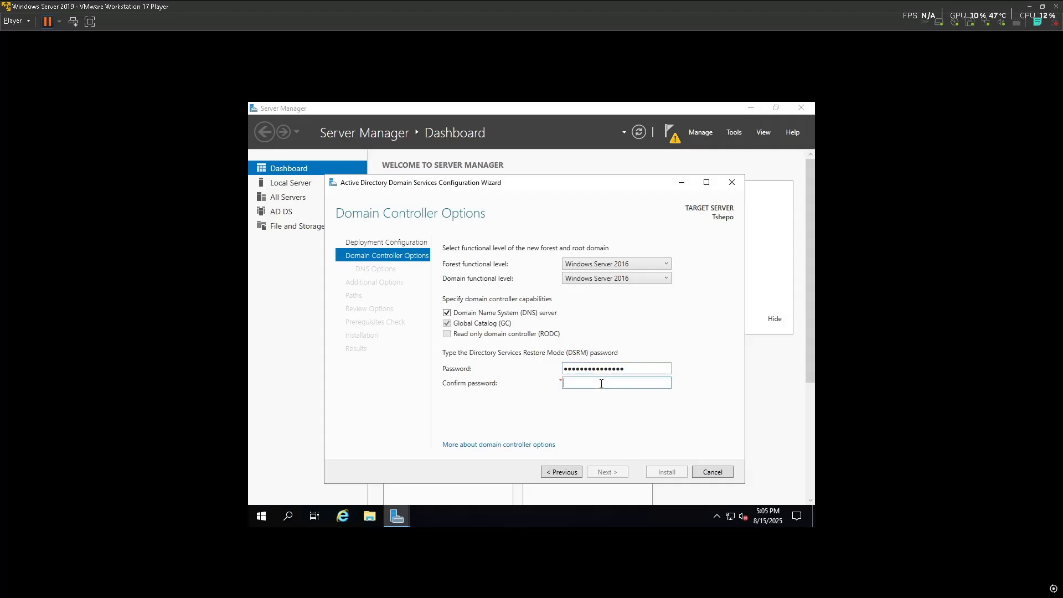
{"action": "type", "text": "•••••••••••••"}
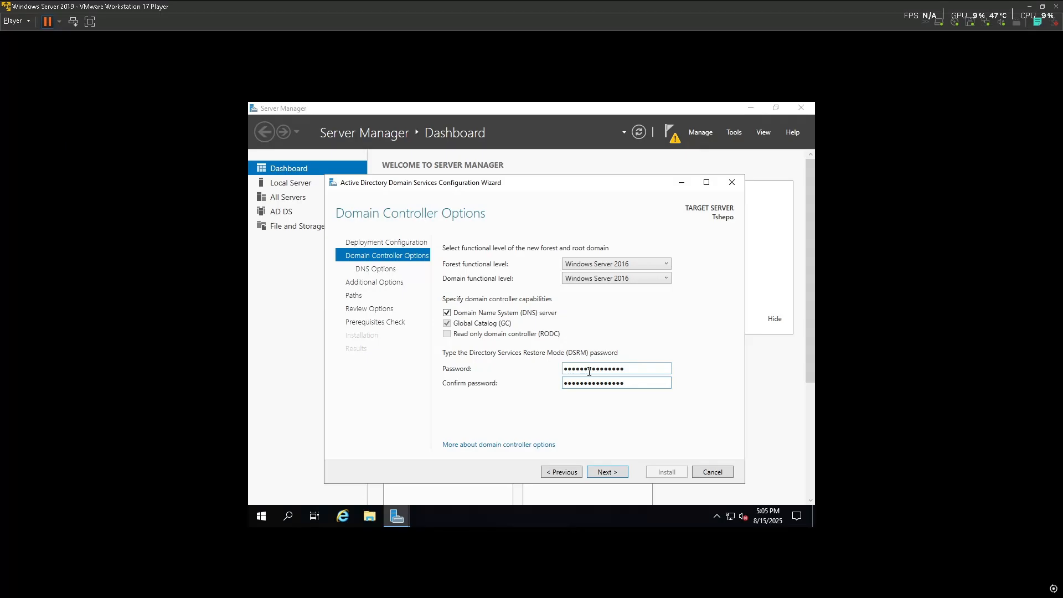
{"action": "left_click", "coordinate": [594, 473]}
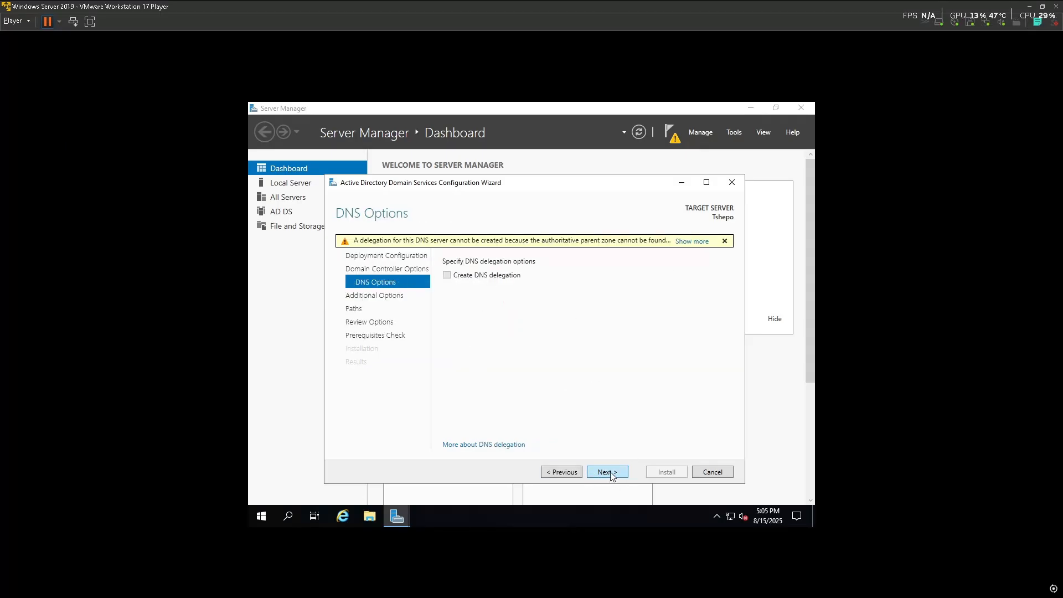
Accept the DNS options, the NetBIOS name LAB and the default database, log and SYSVOL paths
{"action": "left_click", "coordinate": [611, 474]}
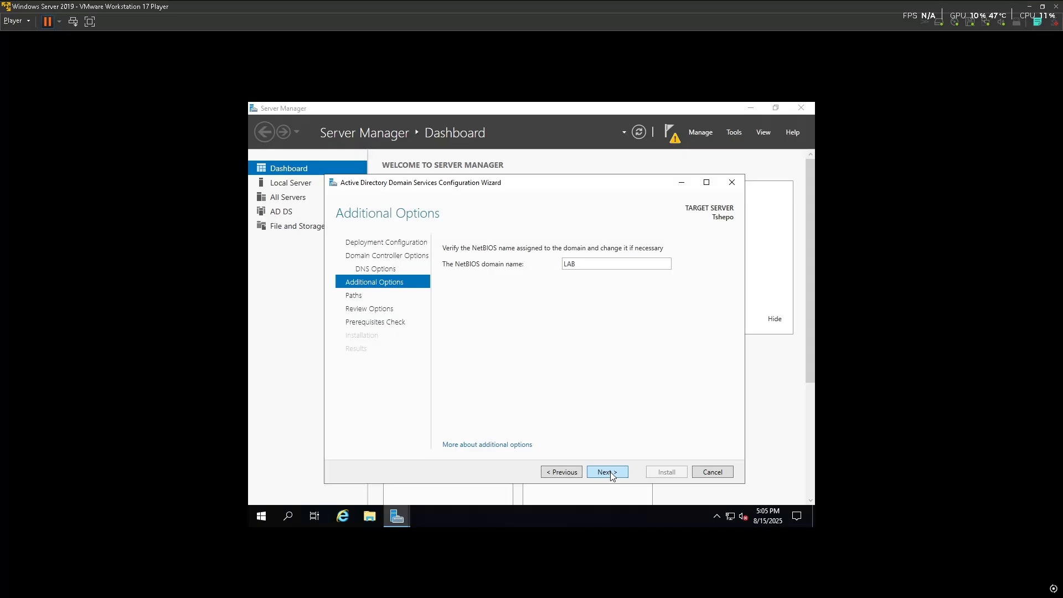
{"action": "left_click", "coordinate": [610, 474]}
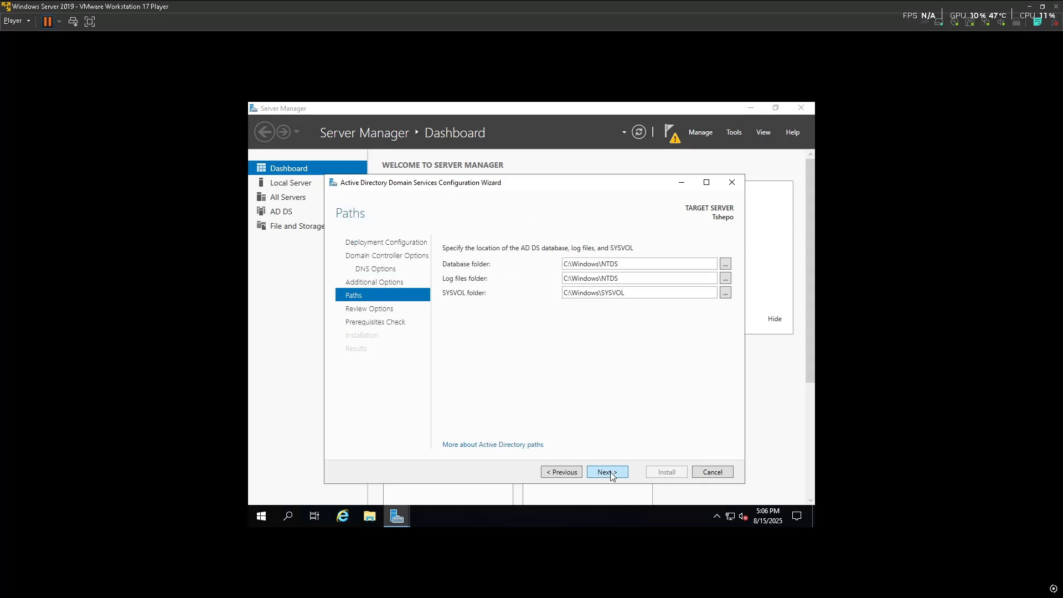
{"action": "left_click", "coordinate": [607, 473]}
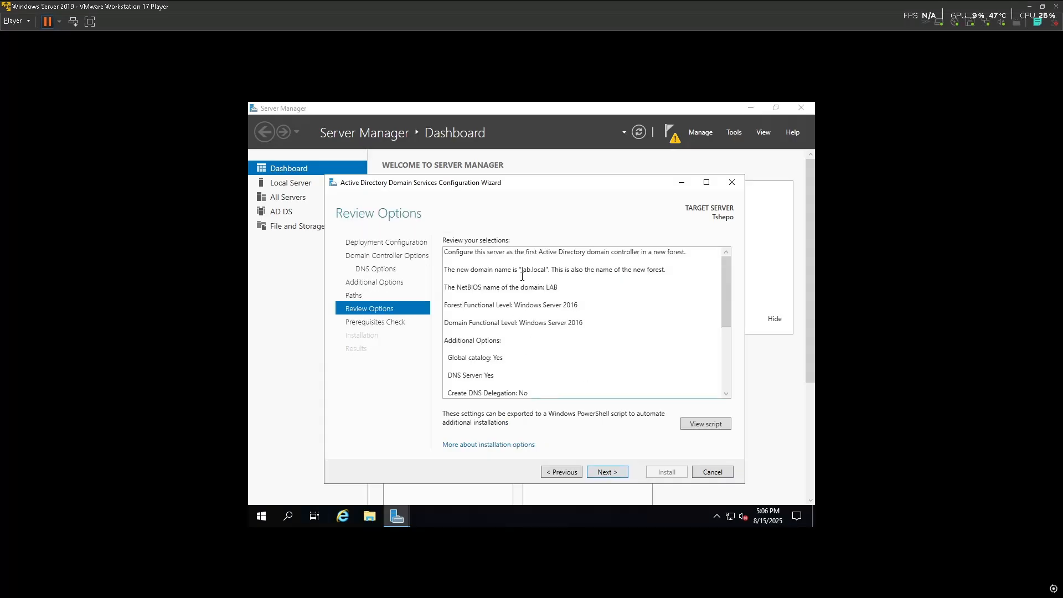
Review the lab.local configuration summary and run the prerequisites check
{"action": "scroll", "coordinate": [543, 348], "scroll_direction": "down", "scroll_amount": 3}
{"action": "scroll", "coordinate": [542, 341], "scroll_direction": "up", "scroll_amount": 3}
{"action": "scroll", "coordinate": [516, 314], "scroll_direction": "down", "scroll_amount": 3}
{"action": "scroll", "coordinate": [522, 318], "scroll_direction": "up", "scroll_amount": 3}
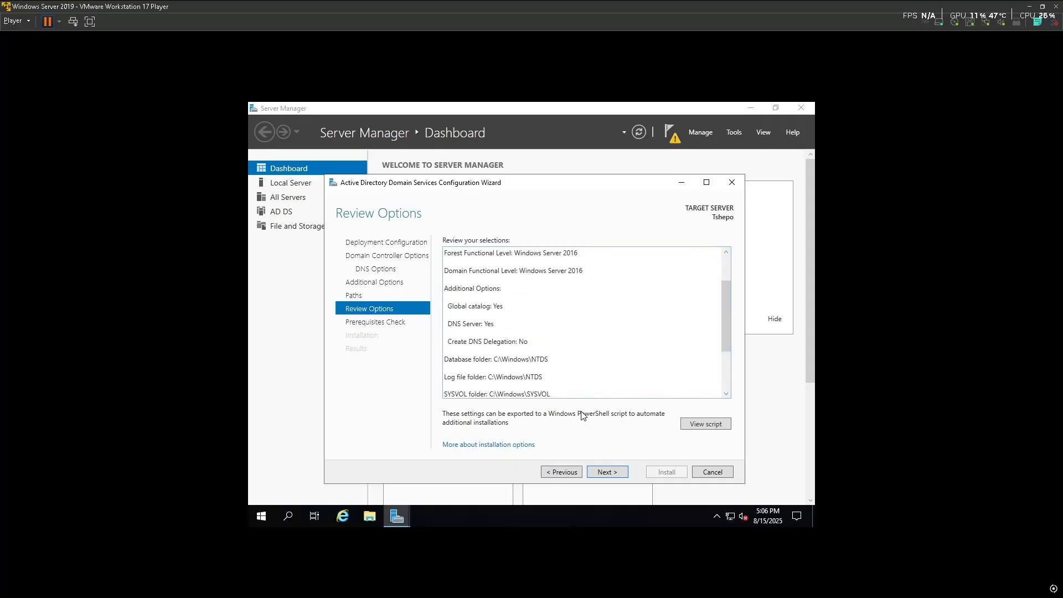
{"action": "triple_click", "coordinate": [495, 326]}
{"action": "left_click", "coordinate": [523, 324]}
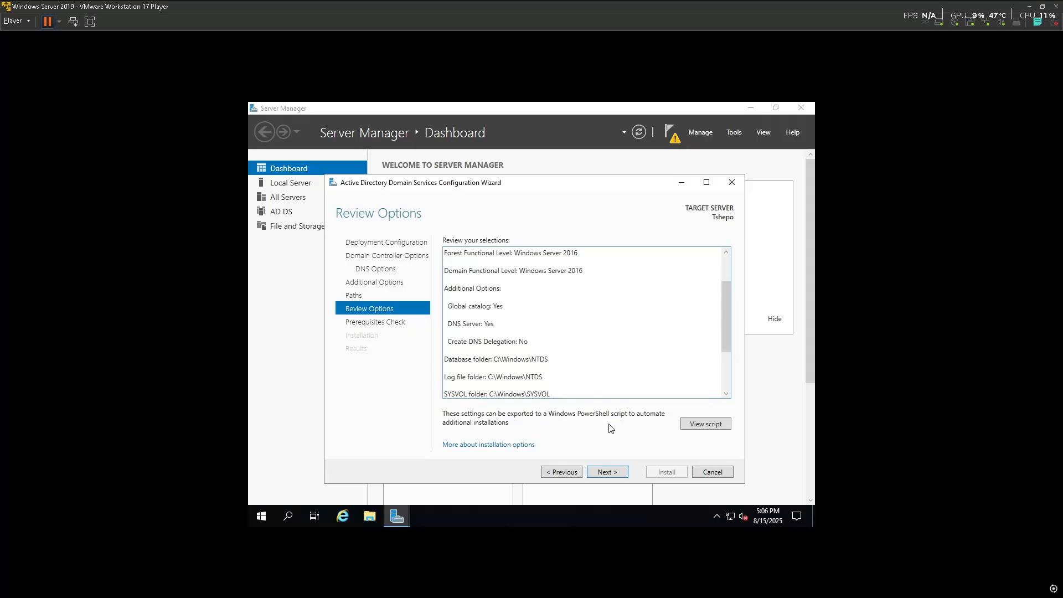
{"action": "left_click", "coordinate": [604, 471]}
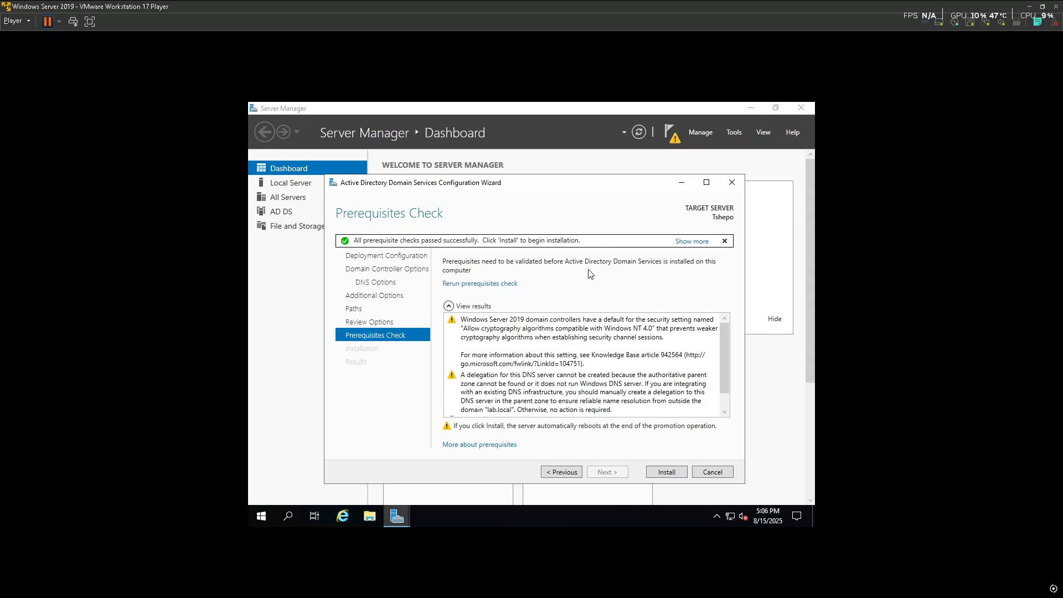
{"action": "scroll", "coordinate": [546, 379], "scroll_direction": "down", "scroll_amount": 1}
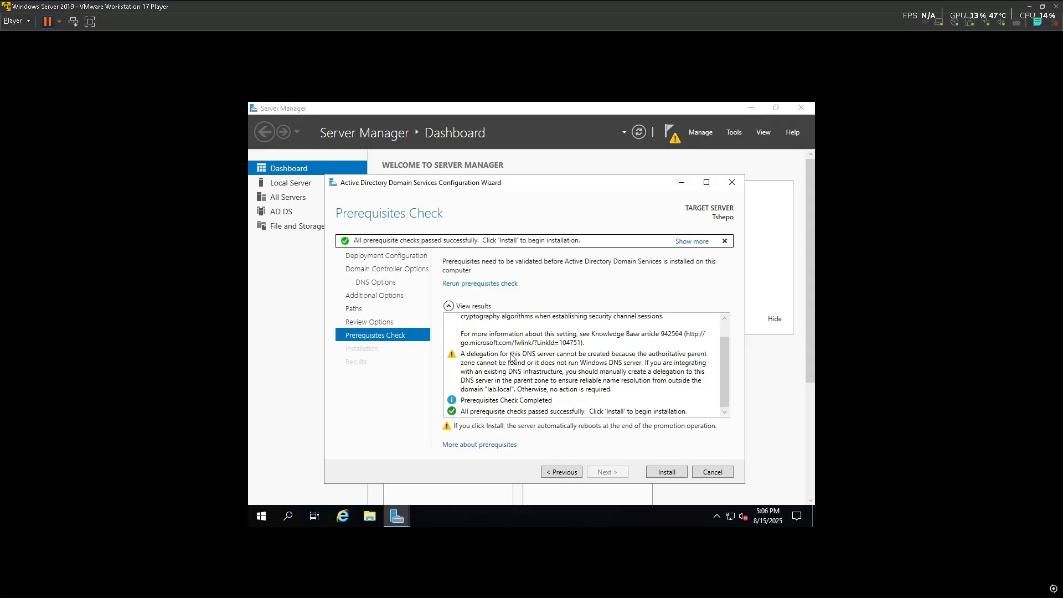
{"action": "scroll", "coordinate": [560, 378], "scroll_direction": "up", "scroll_amount": 1}
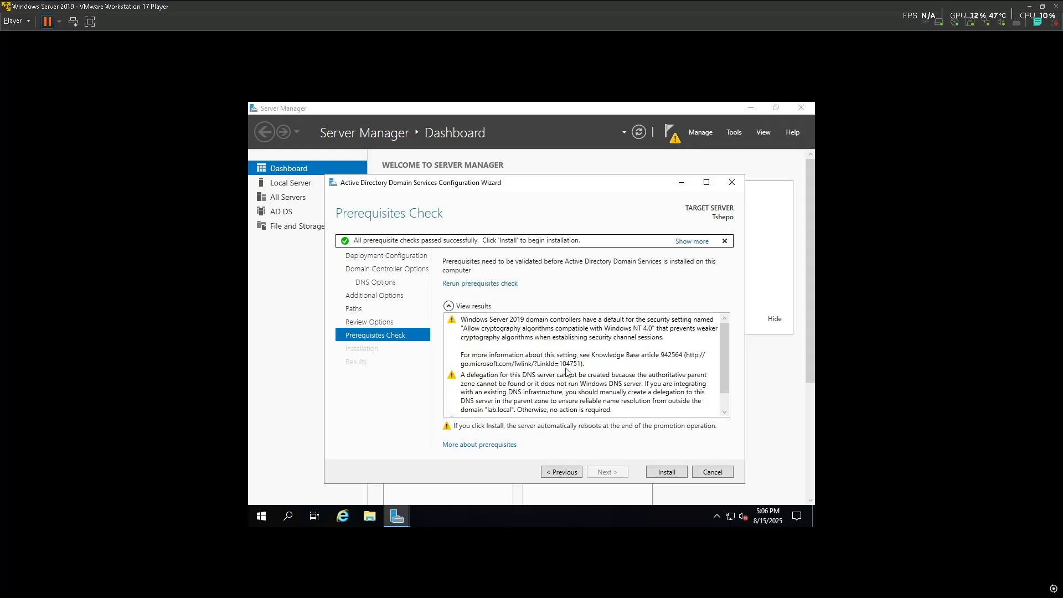
{"action": "scroll", "coordinate": [566, 372], "scroll_direction": "down", "scroll_amount": 1}
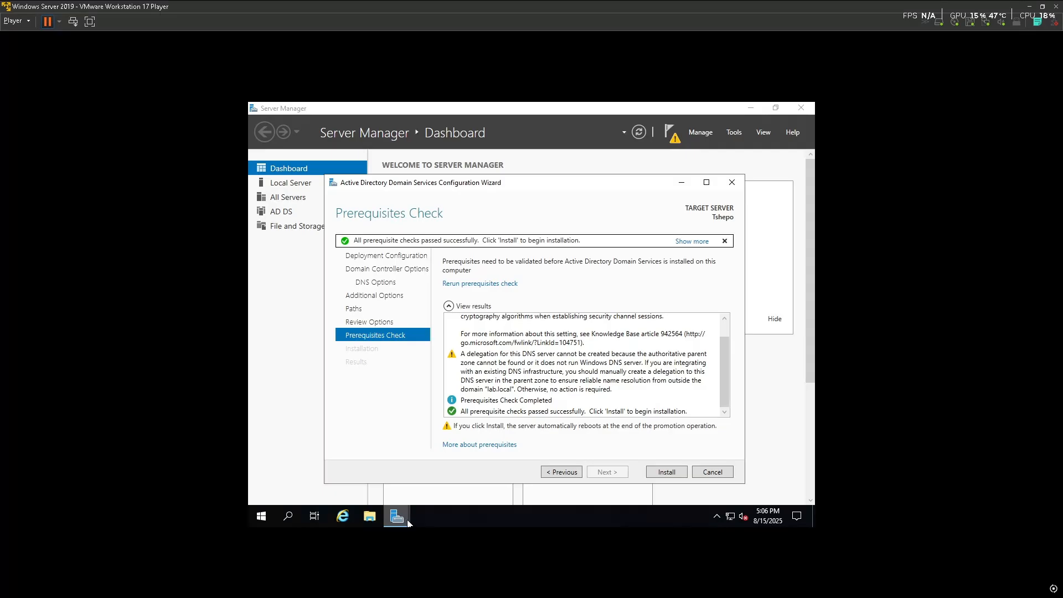
{"action": "mouse_move", "coordinate": [407, 524]}
{"action": "key", "text": "super"}
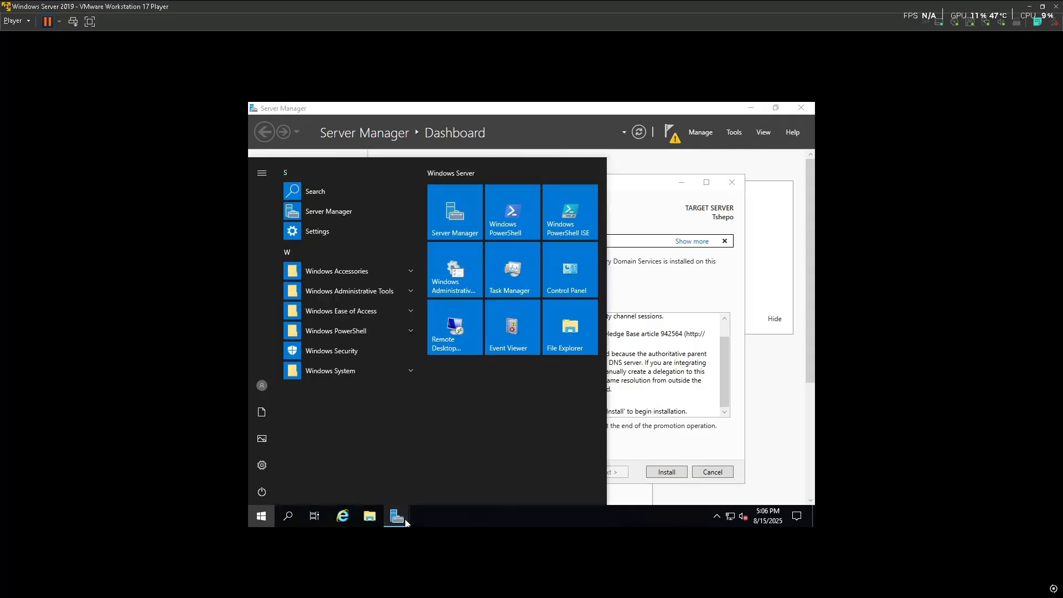
{"action": "type", "text": "computer"}
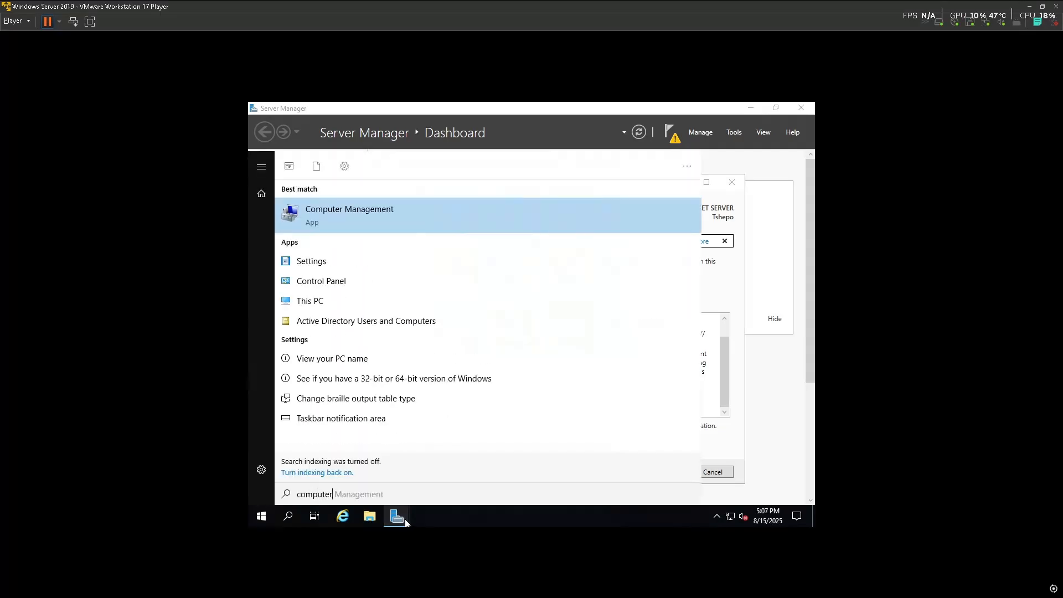
{"action": "left_click", "coordinate": [390, 221]}
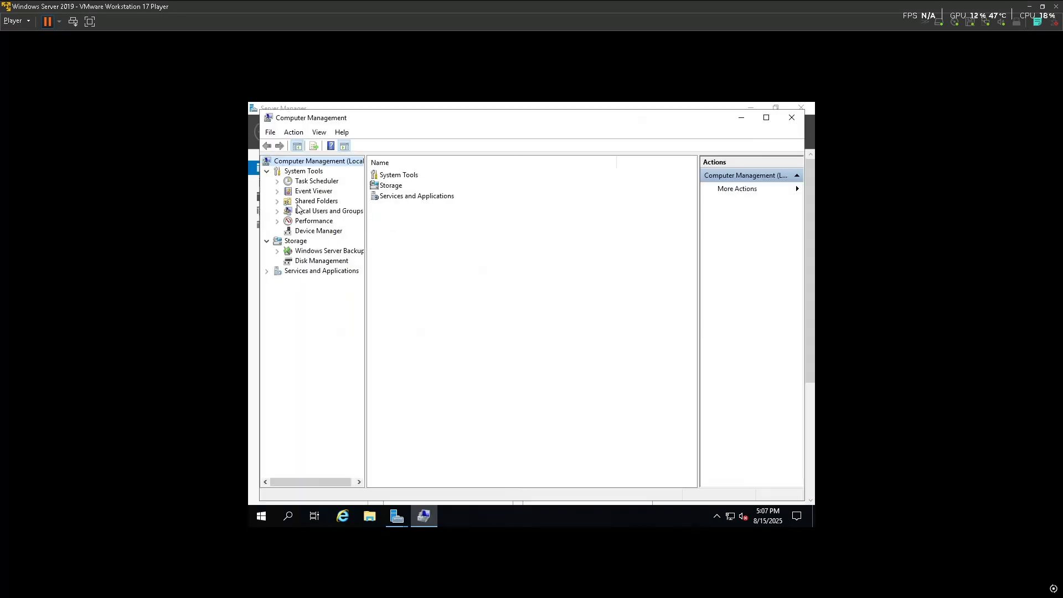
{"action": "left_click", "coordinate": [278, 212]}
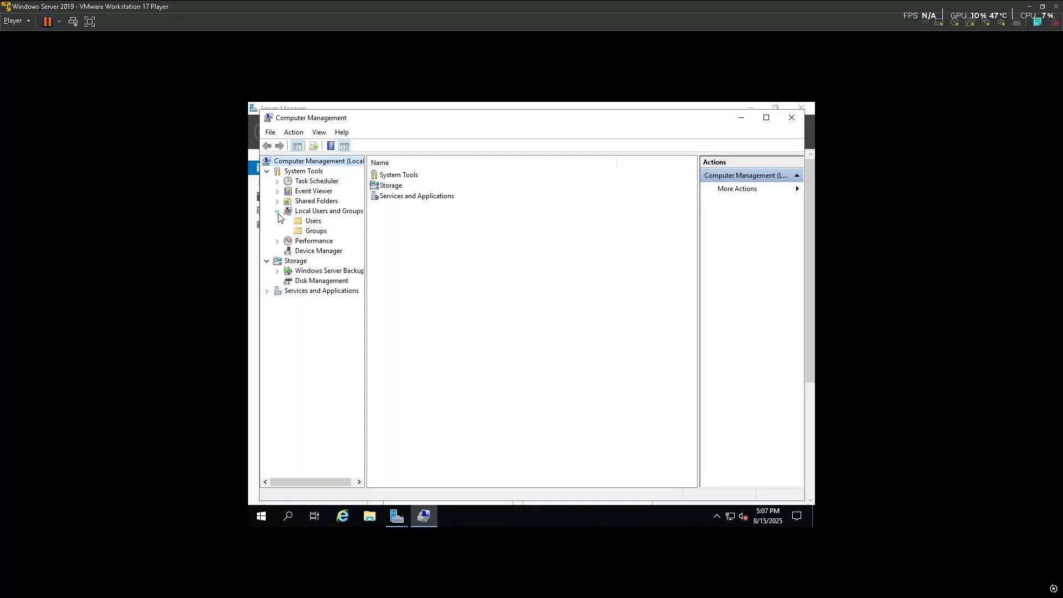
{"action": "left_click", "coordinate": [313, 222]}
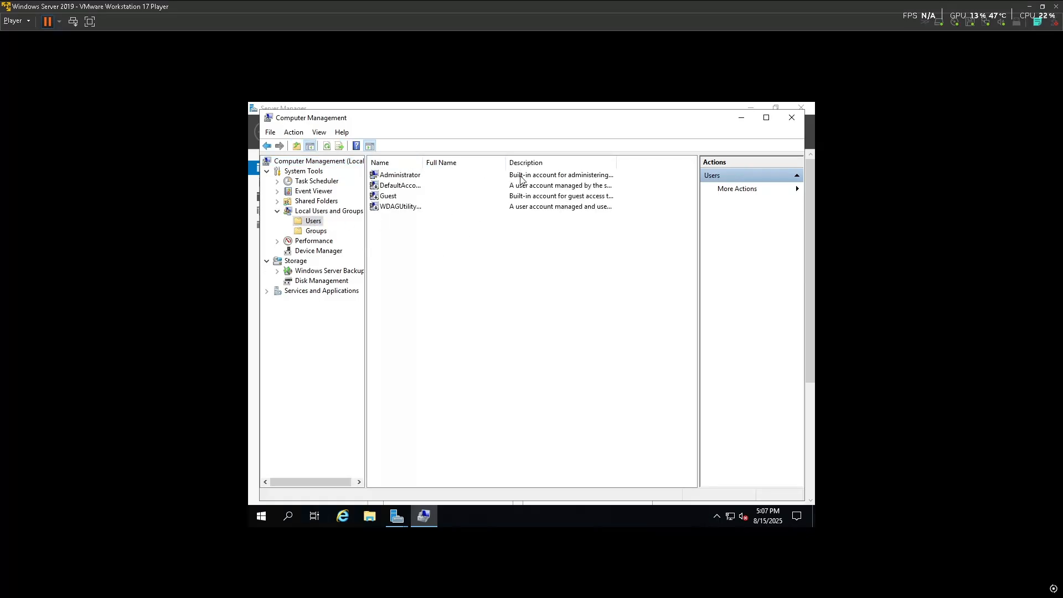
{"action": "left_click", "coordinate": [421, 176]}
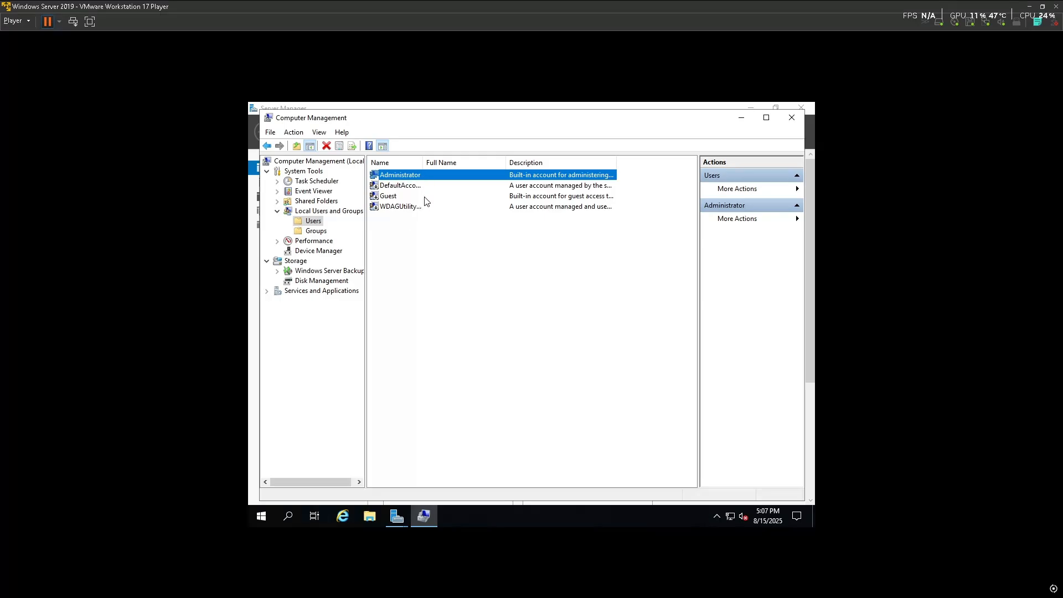
{"action": "left_click", "coordinate": [406, 241]}
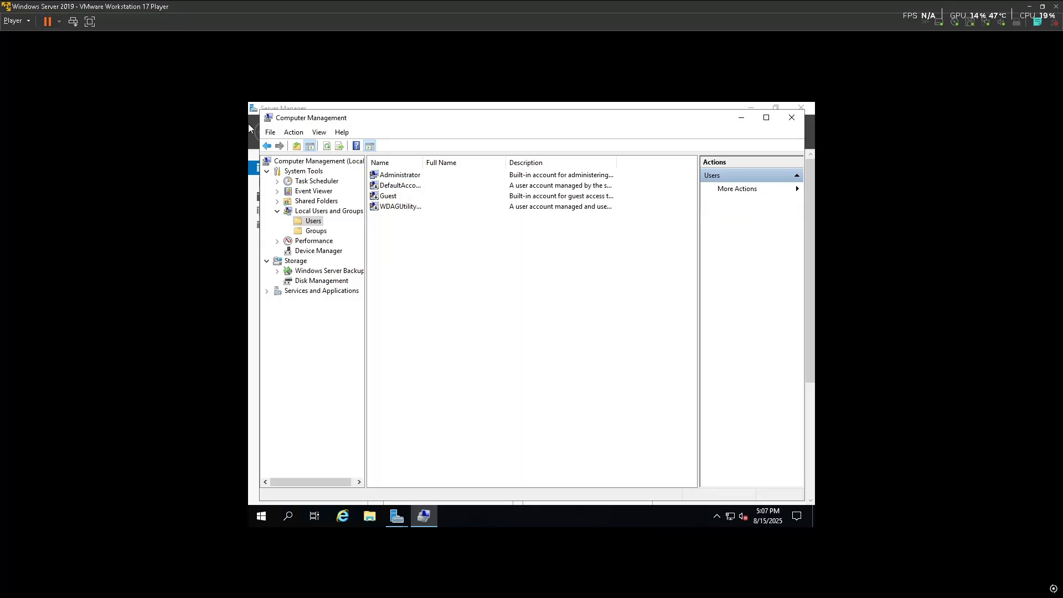
{"action": "left_click", "coordinate": [259, 517]}
{"action": "left_click", "coordinate": [261, 492]}
{"action": "left_click", "coordinate": [682, 413]}
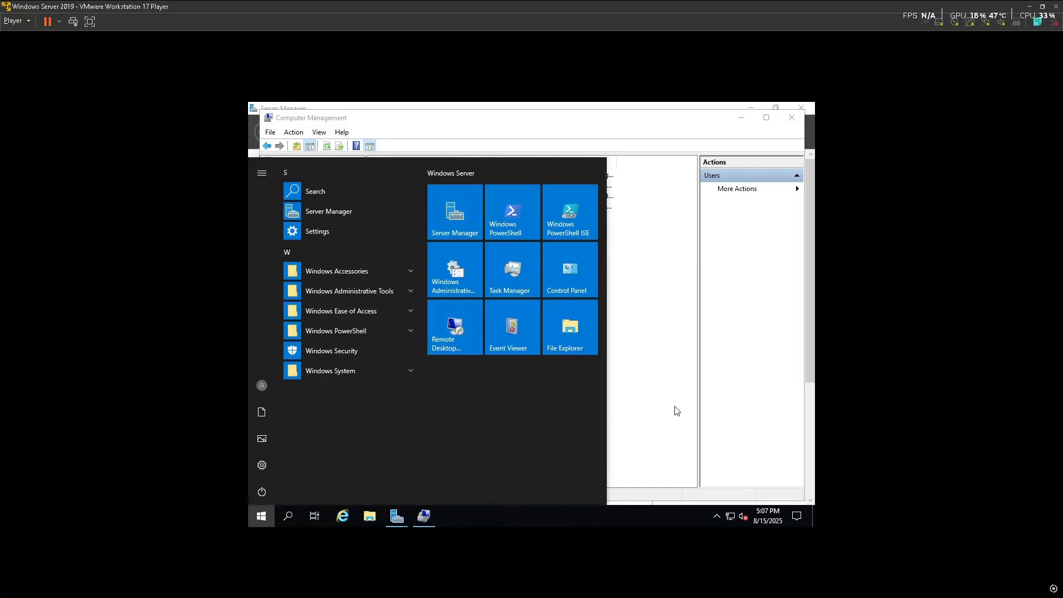
{"action": "left_click", "coordinate": [651, 286]}
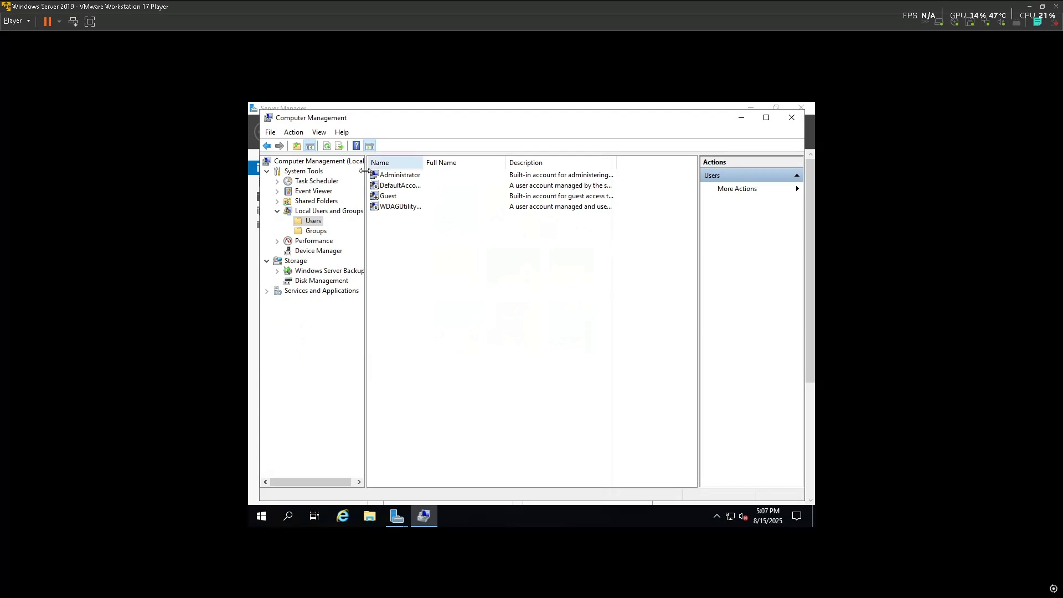
{"action": "left_click", "coordinate": [399, 177]}
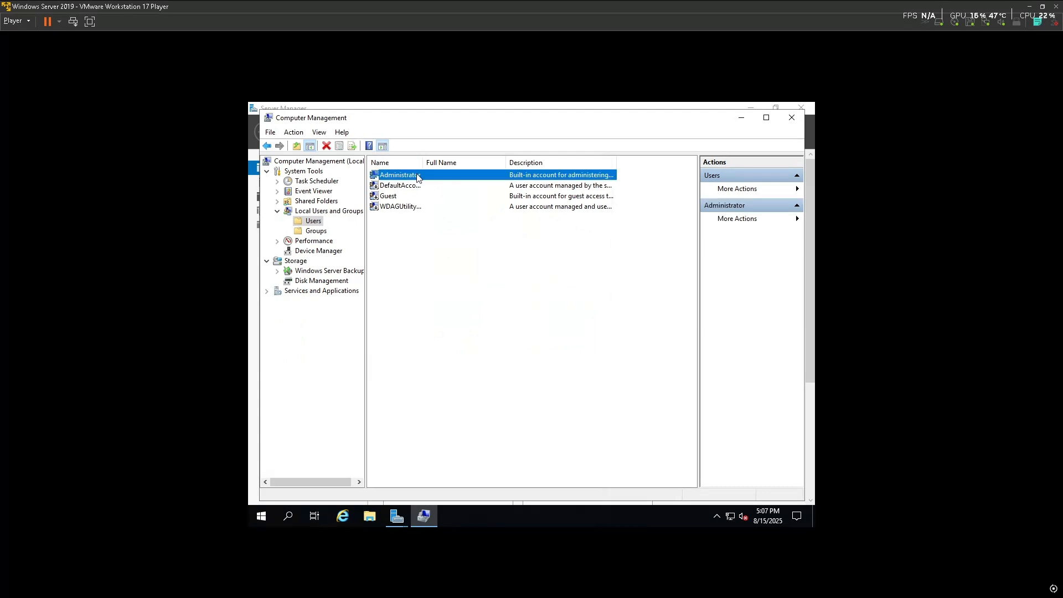
{"action": "left_click", "coordinate": [792, 118]}
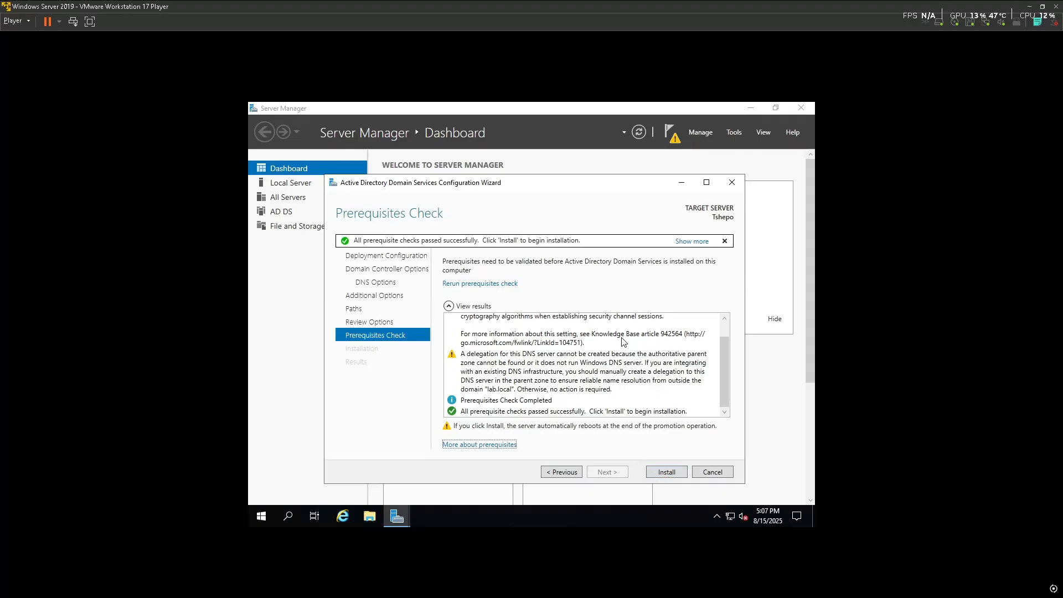
{"action": "key", "text": "super"}
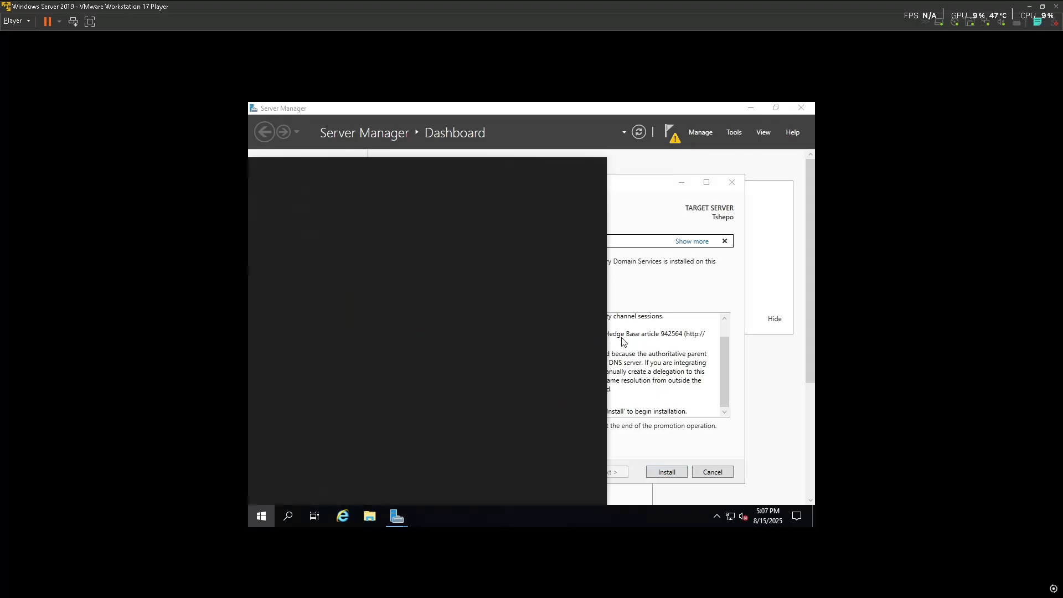
{"action": "type", "text": "cmd"}
{"action": "key", "text": "Return"}
{"action": "type", "text": "net us"}
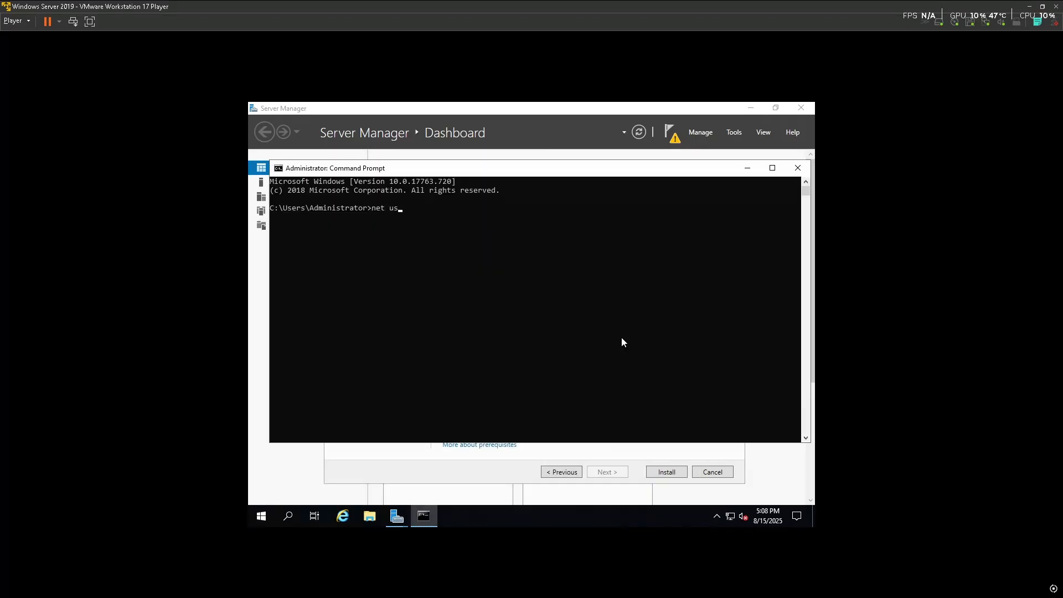
{"action": "type", "text": "er <>username <>"}
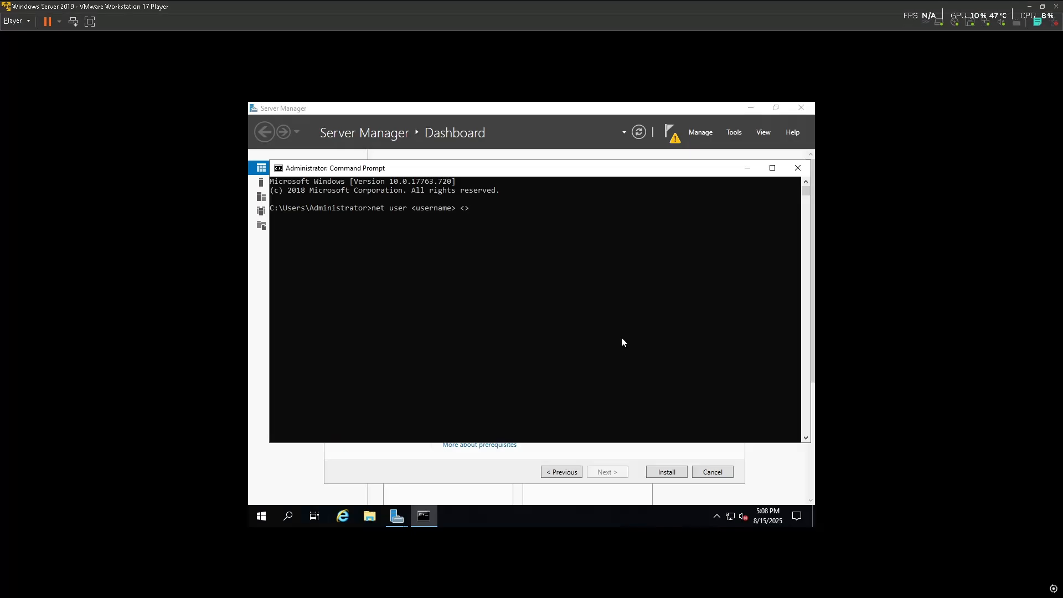
{"action": "key", "text": "Left"}
{"action": "type", "text": "password"}
{"action": "left_click", "coordinate": [808, 171]}
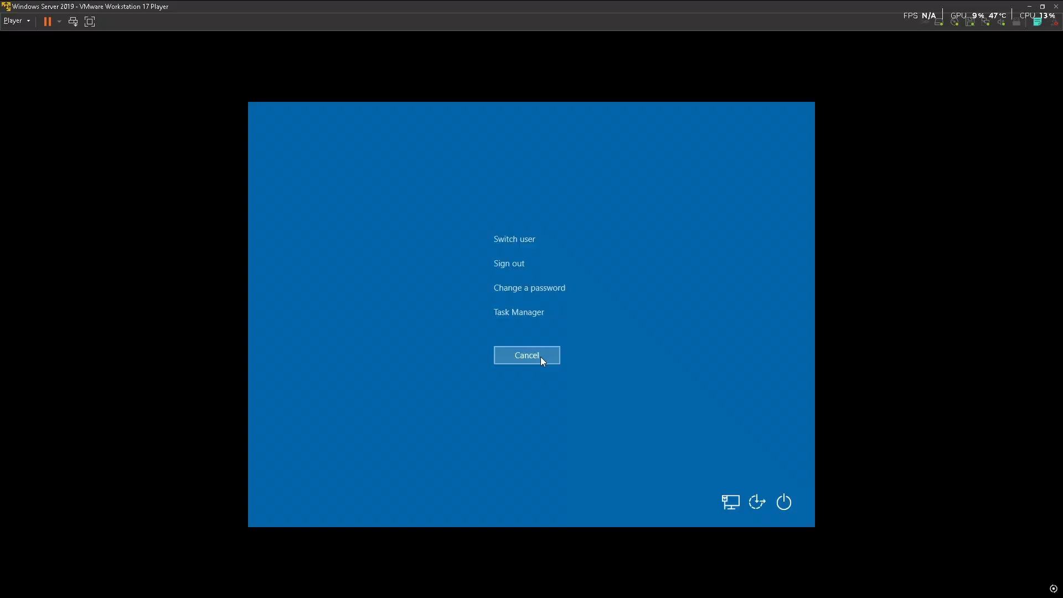
Install Active Directory Domain Services, dismissing the security screen, sign-out notice and finished wizard
{"action": "left_click", "coordinate": [540, 357]}
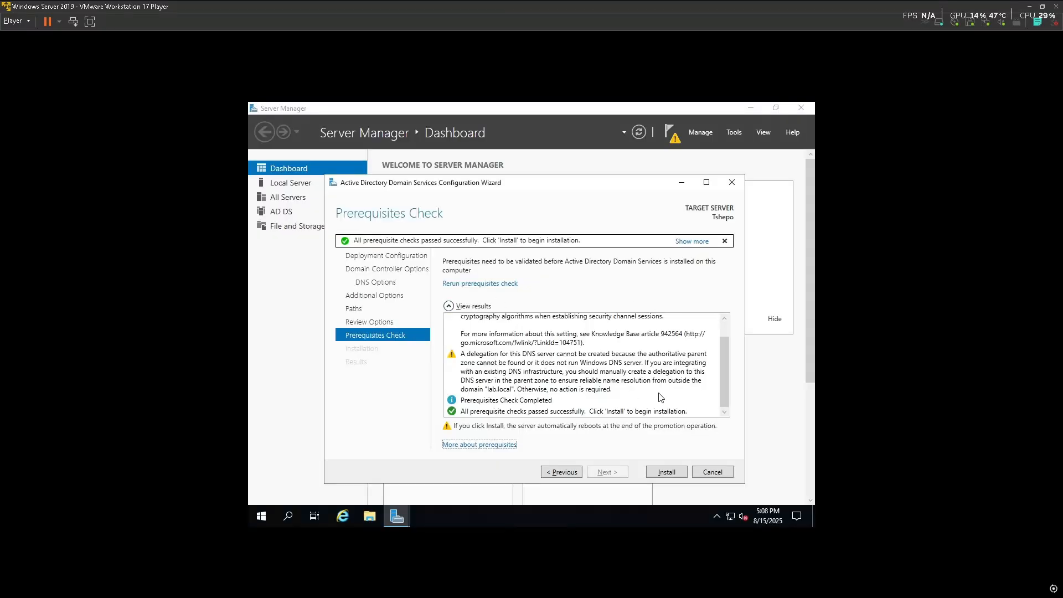
{"action": "left_click", "coordinate": [670, 472]}
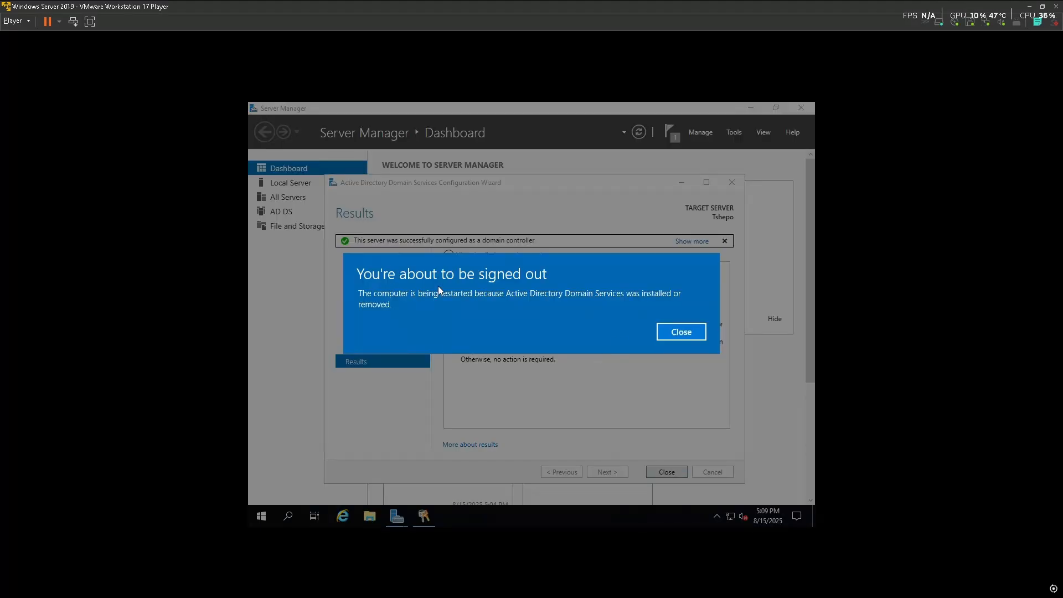
{"action": "left_click", "coordinate": [680, 335]}
{"action": "left_click", "coordinate": [659, 473]}
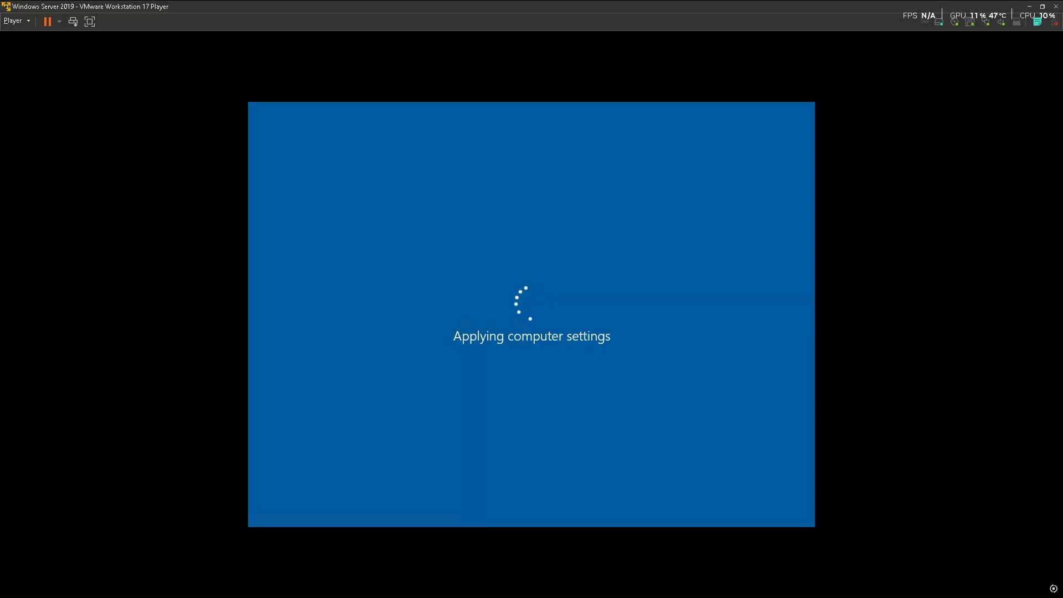
Dismiss the incorrect password error on the VM's sign-in screen
{"action": "key", "text": "super"}
{"action": "left_click", "coordinate": [262, 590]}
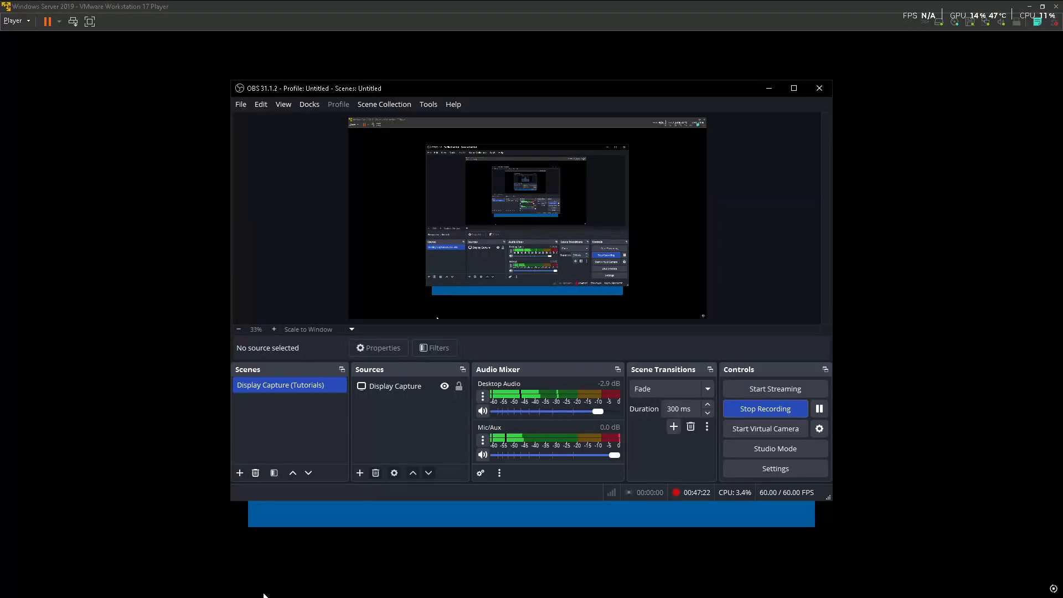
{"action": "left_click", "coordinate": [769, 96]}
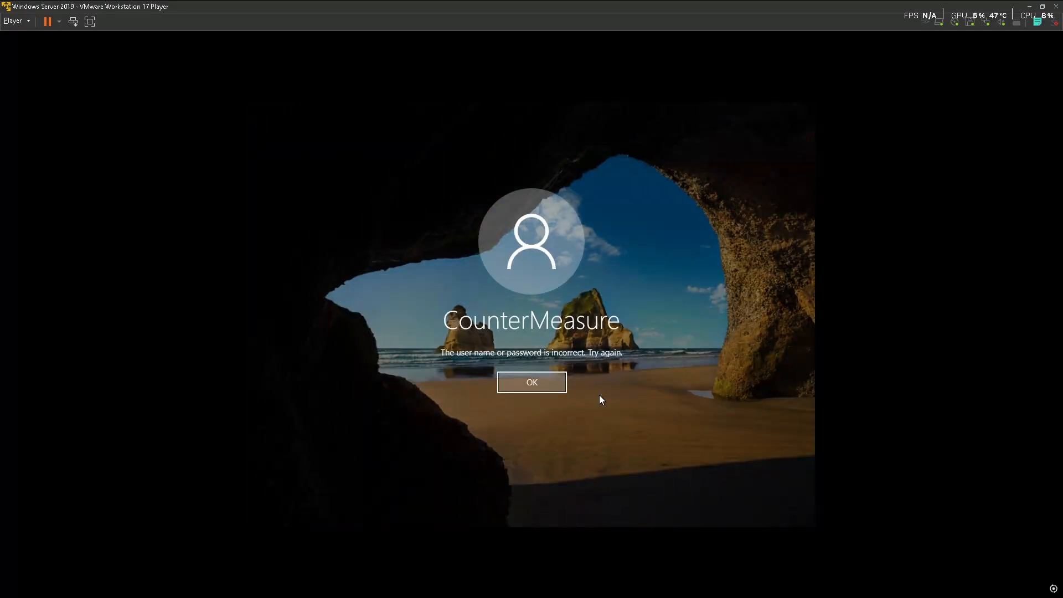
{"action": "left_click", "coordinate": [535, 383]}
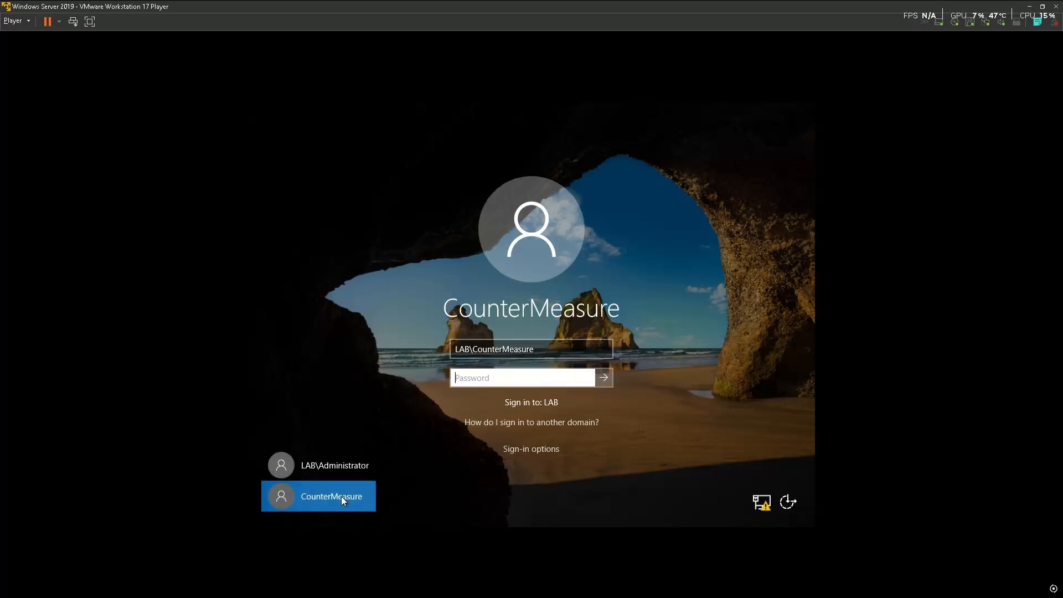
Sign in as LAB\Administrator with the account password, verifying it before submitting
{"action": "left_click", "coordinate": [349, 466]}
{"action": "key", "text": "Caps_Lock"}
{"action": "type", "text": "•••••••"}
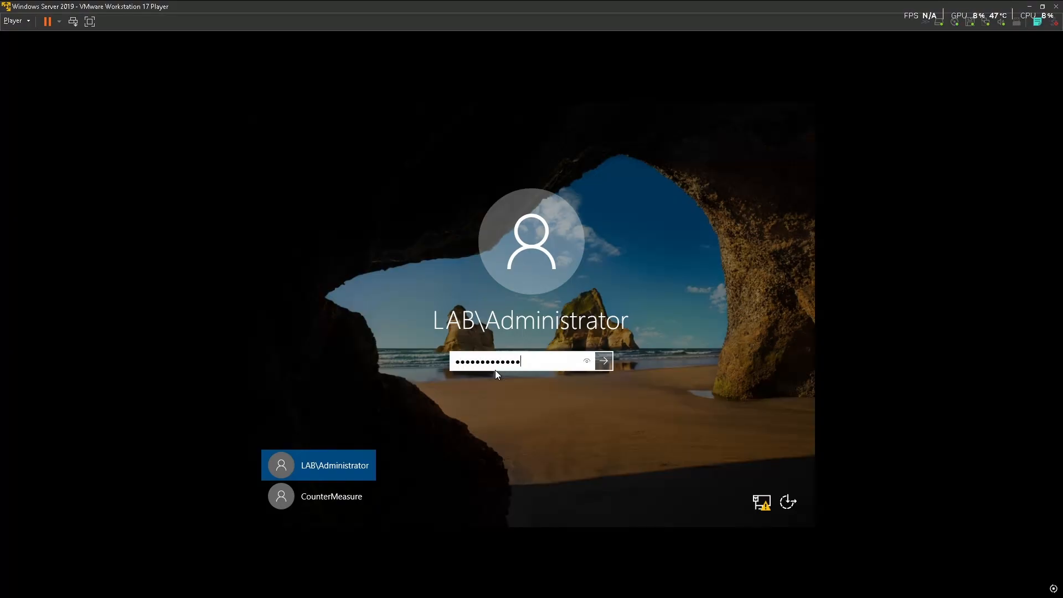
{"action": "left_click", "coordinate": [587, 362]}
{"action": "left_click", "coordinate": [612, 360]}
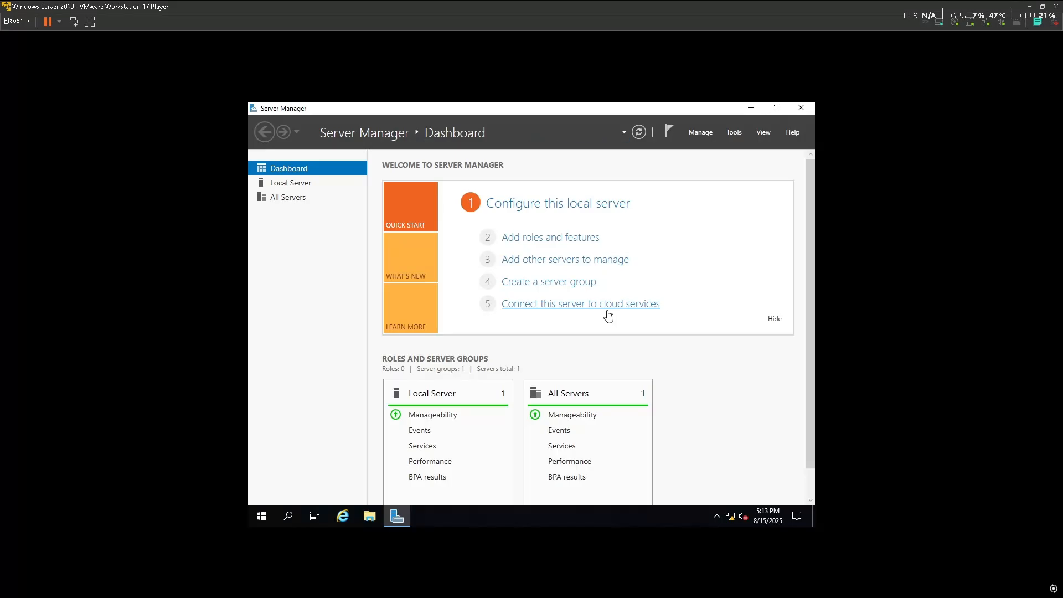
Scroll the Server Manager Dashboard down to the Local Server and All Servers tiles
{"action": "scroll", "coordinate": [596, 276], "scroll_direction": "down", "scroll_amount": 1}
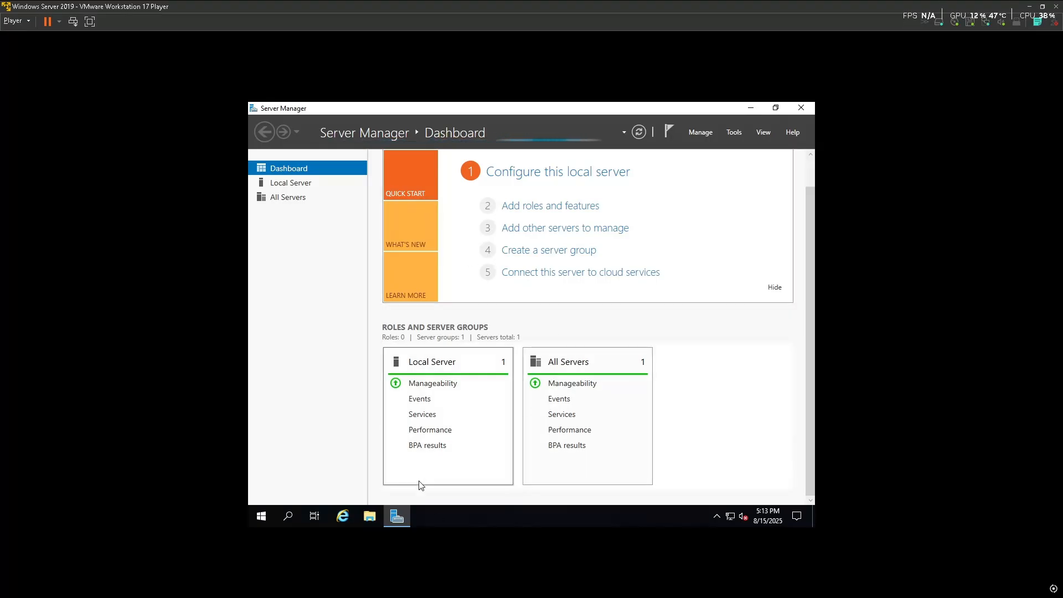
{"action": "left_click", "coordinate": [727, 132]}
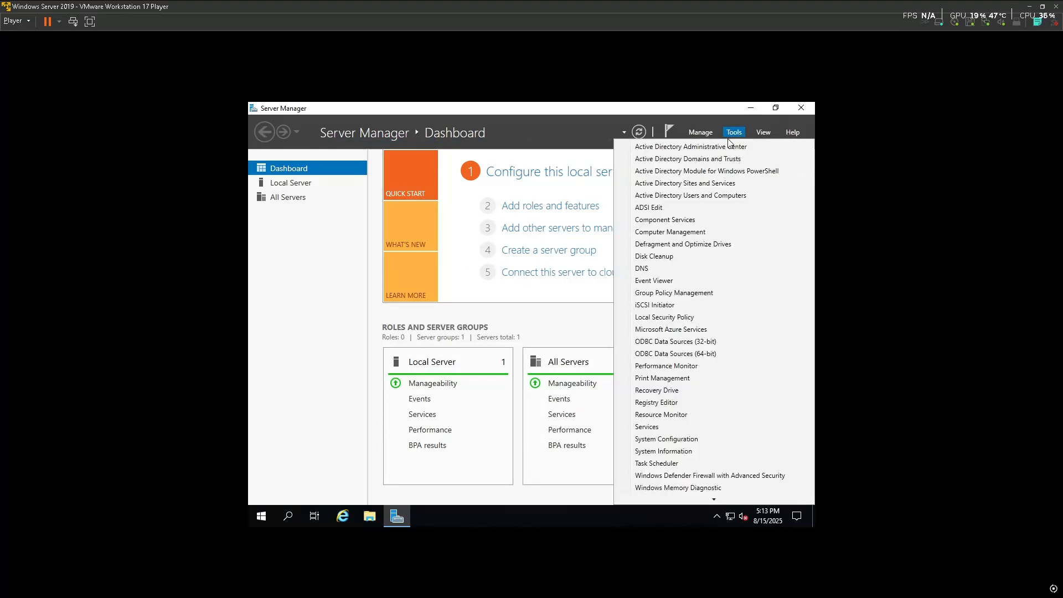
{"action": "left_click", "coordinate": [657, 276]}
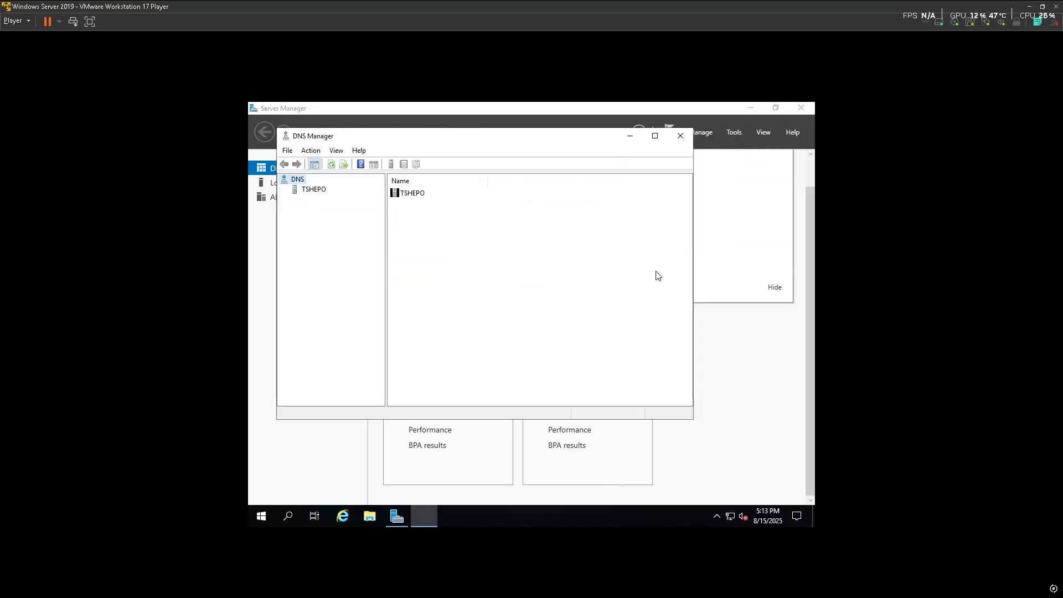
{"action": "left_click", "coordinate": [411, 195]}
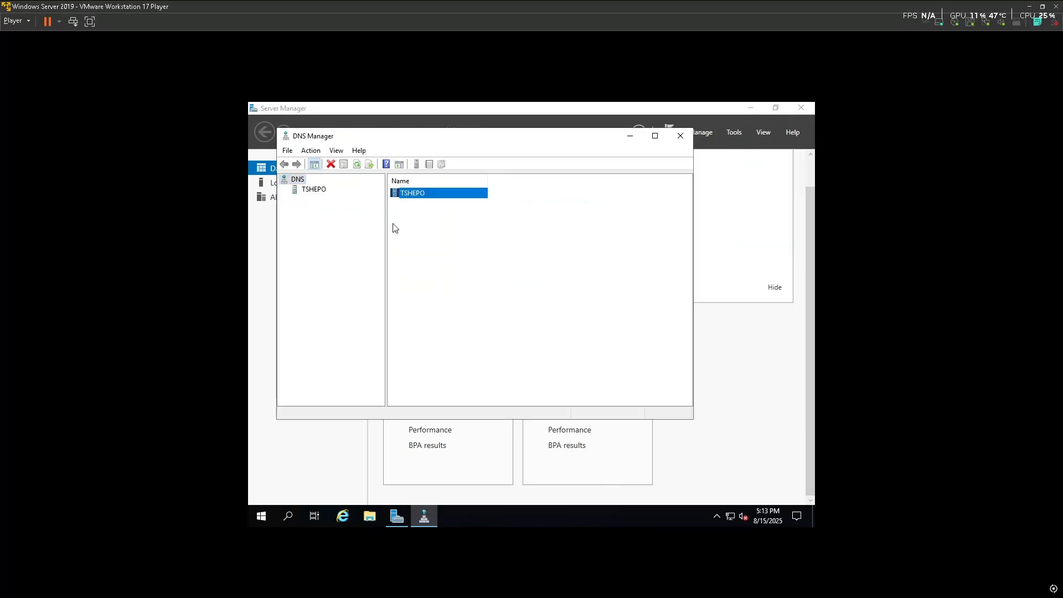
{"action": "left_click", "coordinate": [314, 190]}
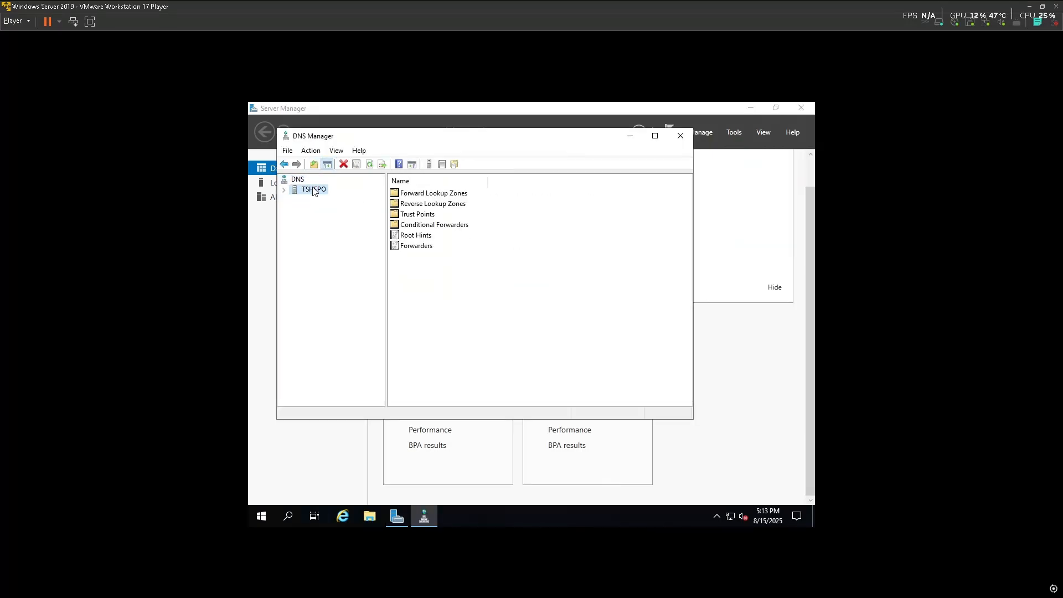
{"action": "double_click", "coordinate": [435, 194]}
{"action": "double_click", "coordinate": [485, 205]}
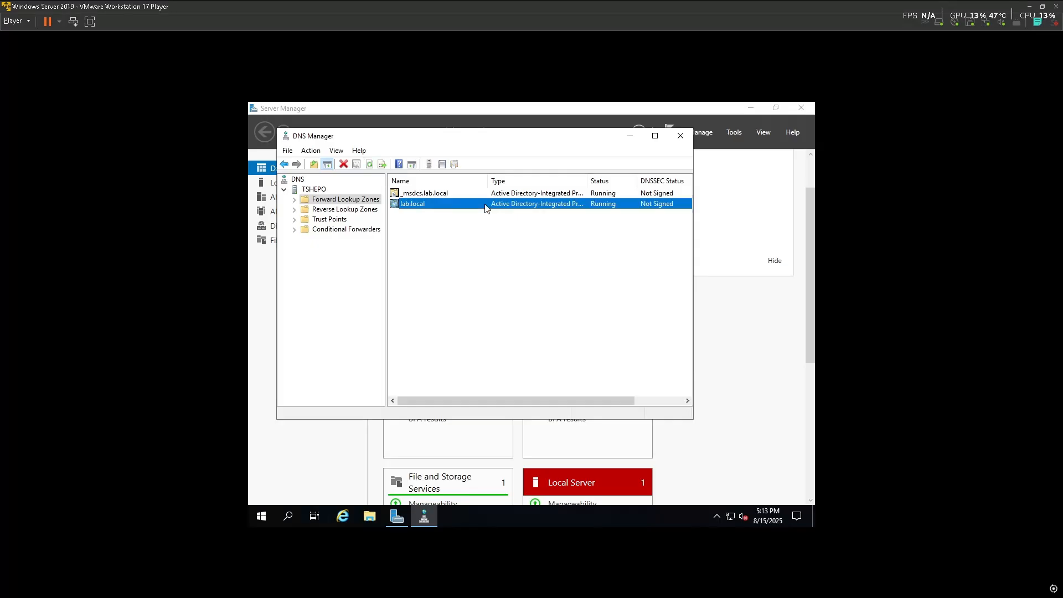
{"action": "left_click_drag", "start_coordinate": [509, 311], "coordinate": [458, 237]}
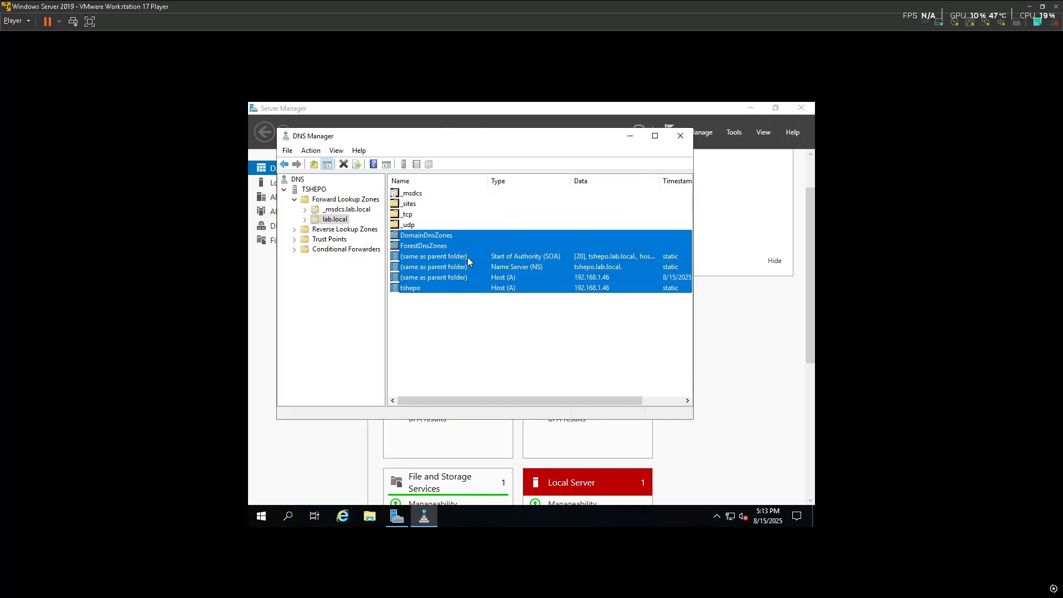
{"action": "left_click", "coordinate": [576, 310]}
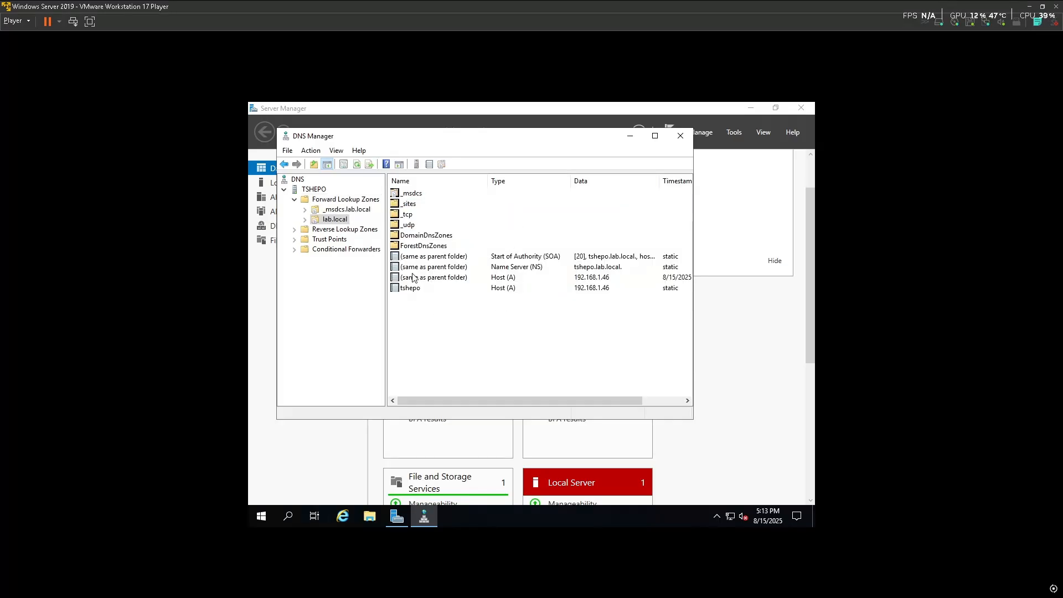
{"action": "left_click", "coordinate": [681, 136]}
{"action": "scroll", "coordinate": [725, 386], "scroll_direction": "down", "scroll_amount": 4}
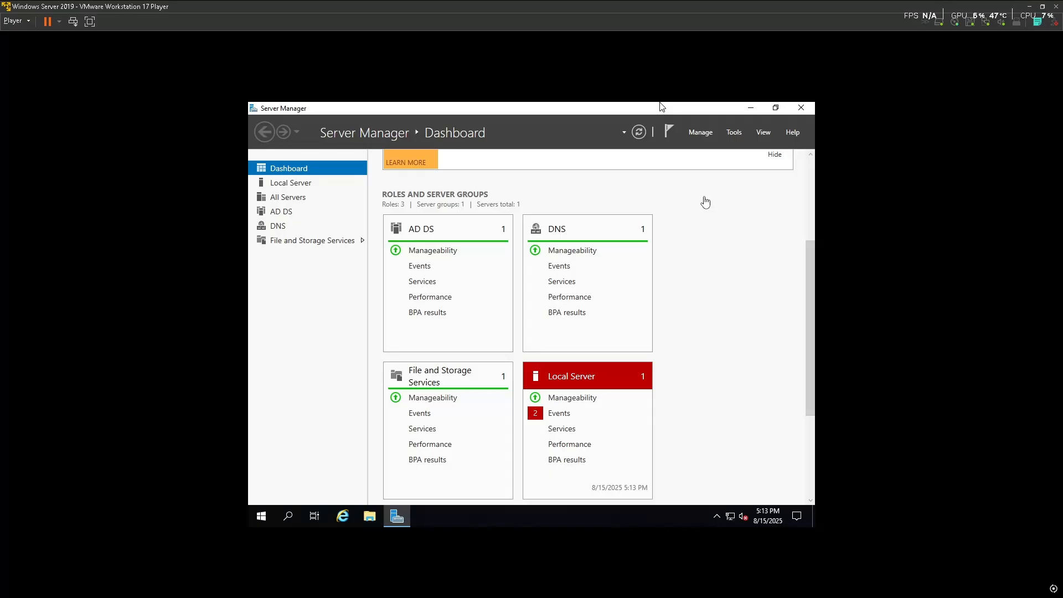
Launch Active Directory Users and Computers and add a Banana LTD OU under lab.local
{"action": "left_click", "coordinate": [726, 133]}
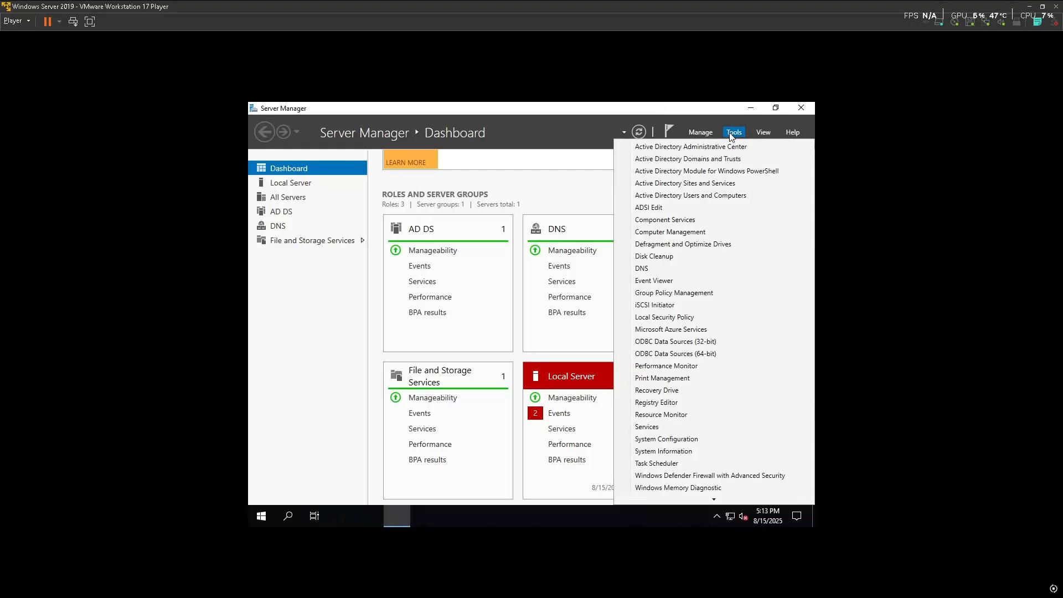
{"action": "left_click", "coordinate": [711, 196]}
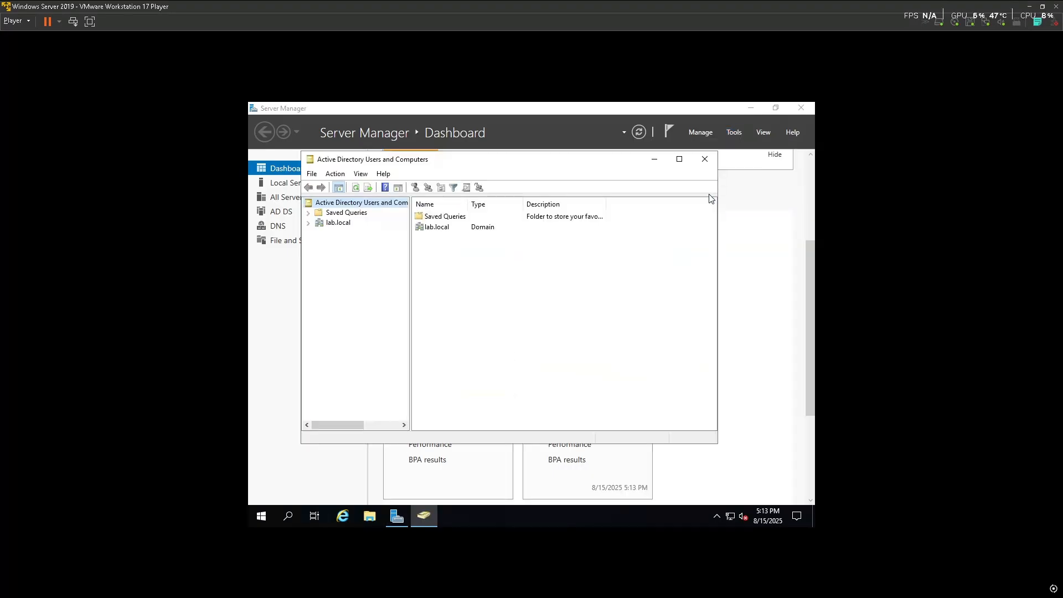
{"action": "left_click", "coordinate": [309, 223]}
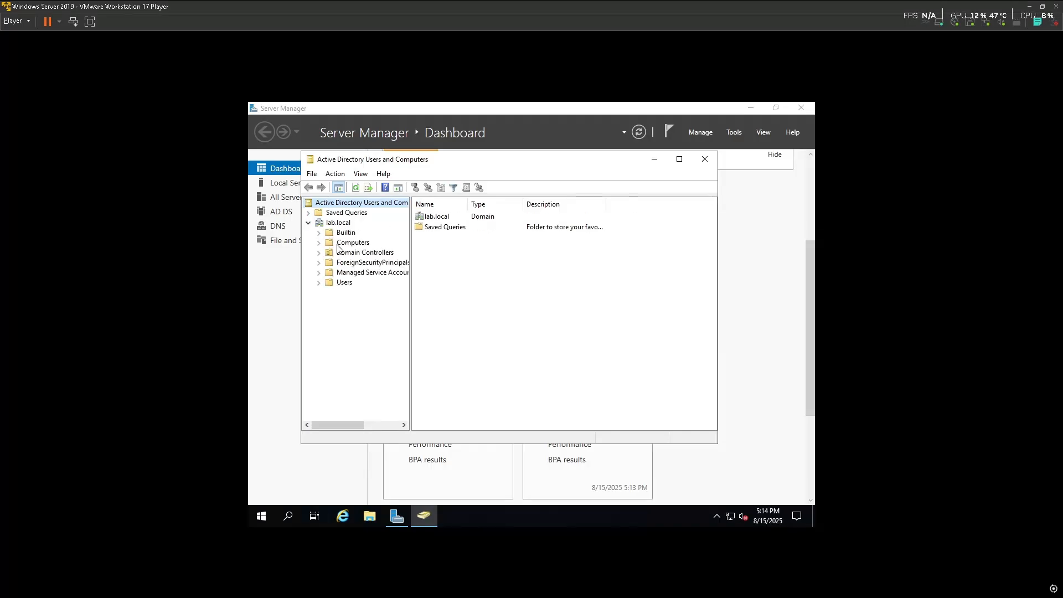
{"action": "right_click", "coordinate": [340, 222]}
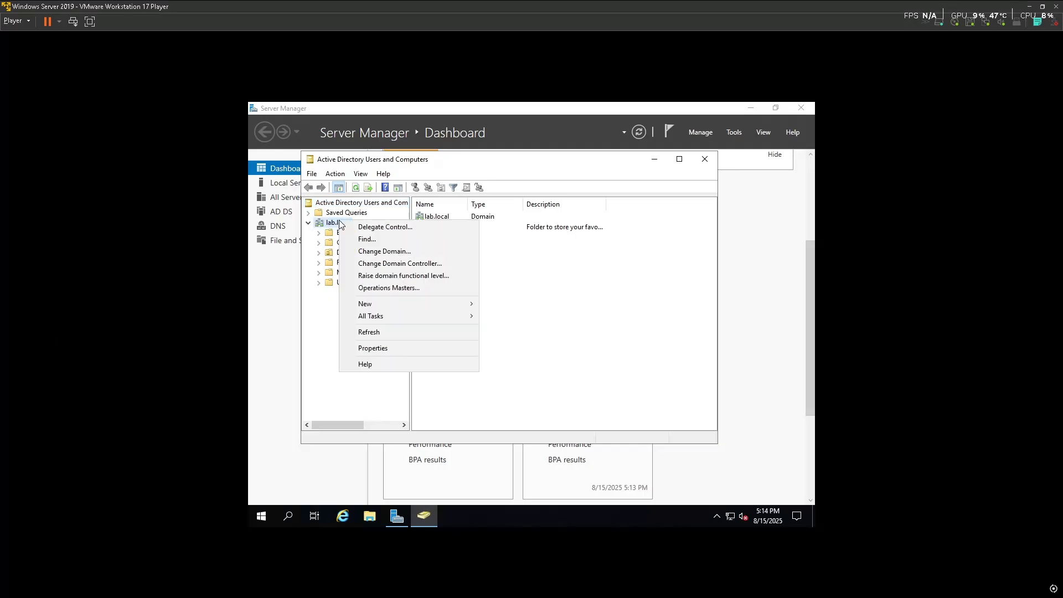
{"action": "mouse_move", "coordinate": [400, 300]}
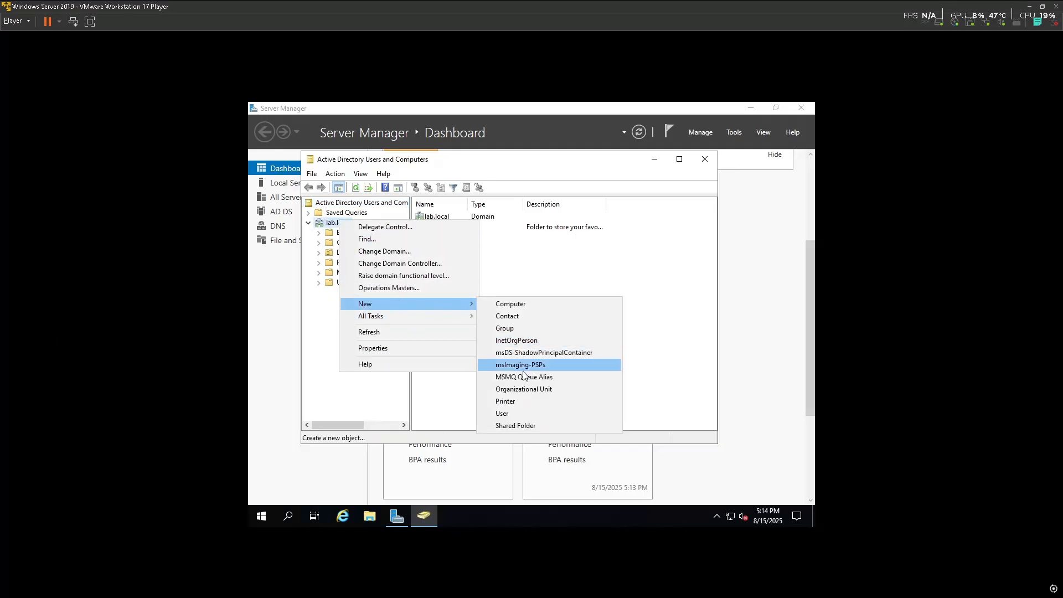
{"action": "left_click", "coordinate": [524, 389]}
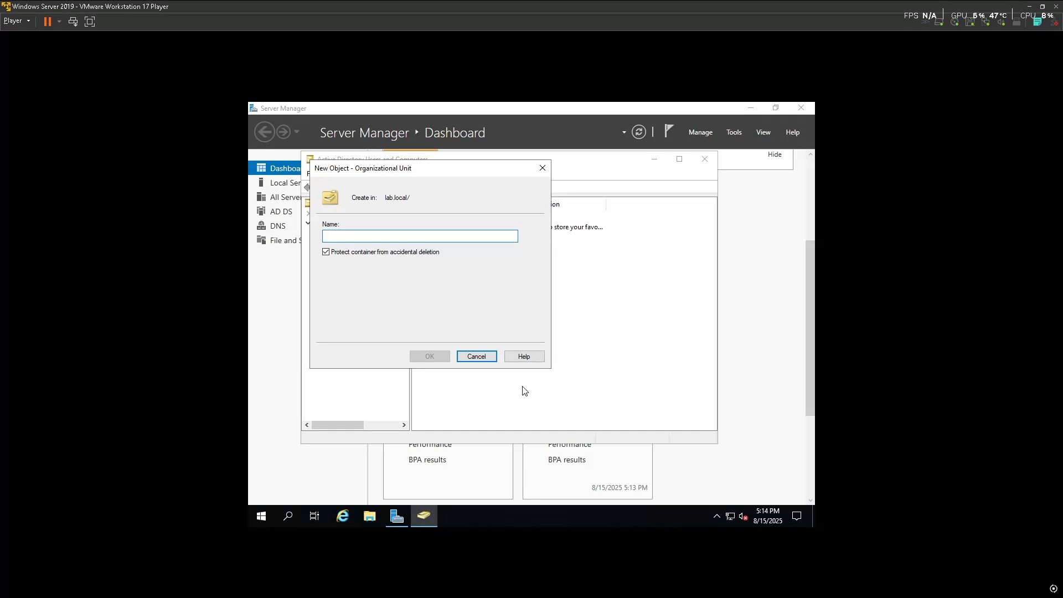
{"action": "type", "text": "Ba"}
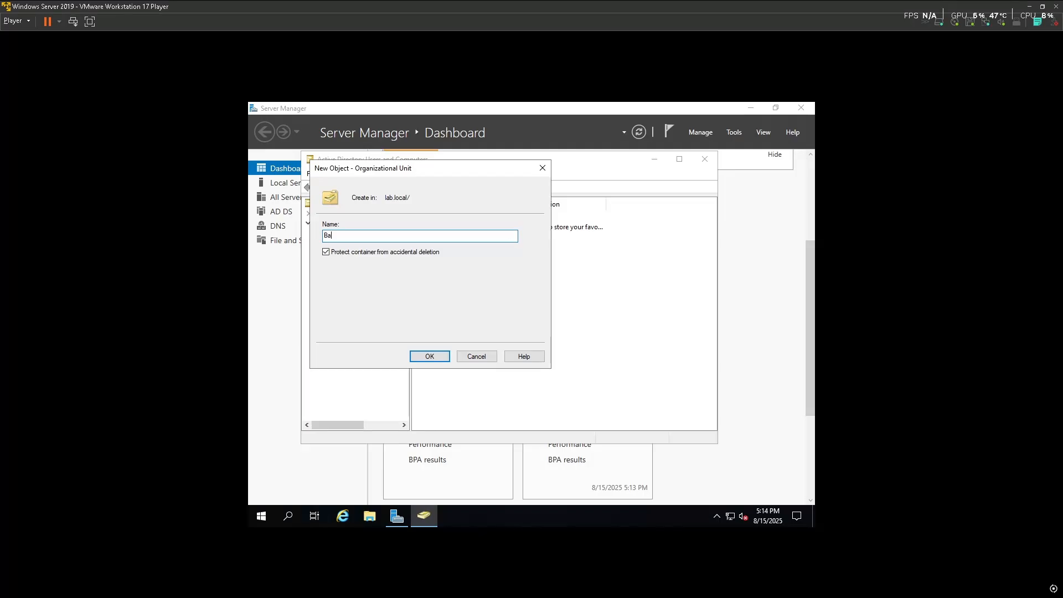
{"action": "type", "text": "nana LTD"}
{"action": "left_click", "coordinate": [429, 356]}
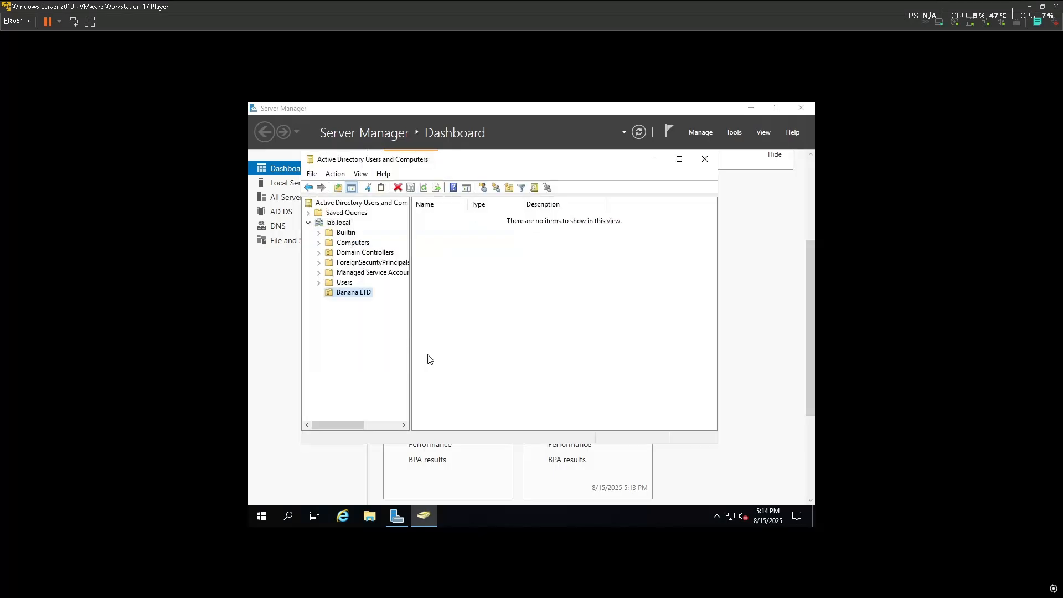
Create an IT organizational unit inside Banana LTD
{"action": "right_click", "coordinate": [517, 301]}
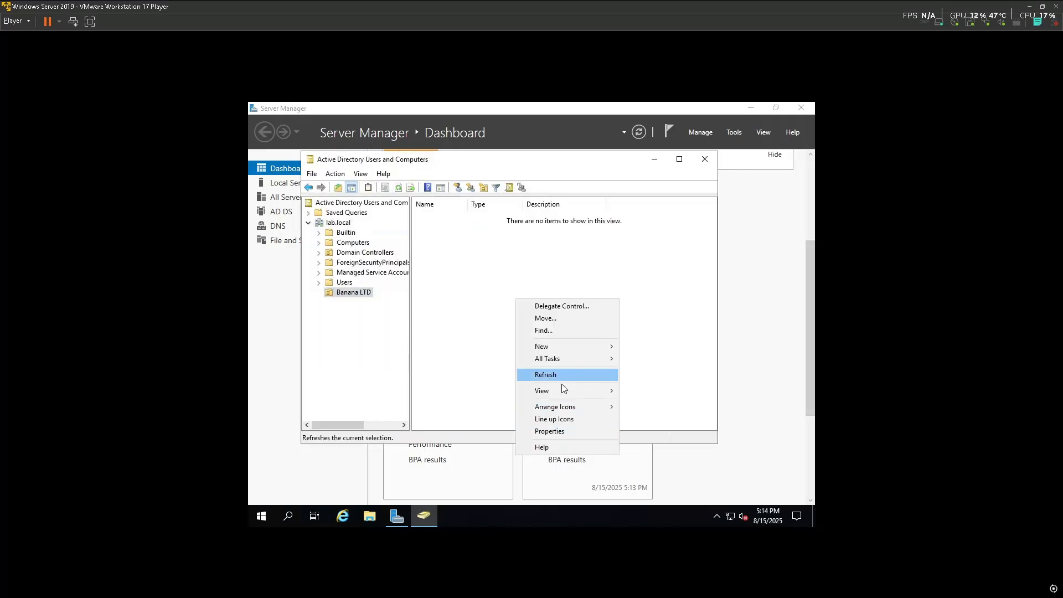
{"action": "mouse_move", "coordinate": [573, 351]}
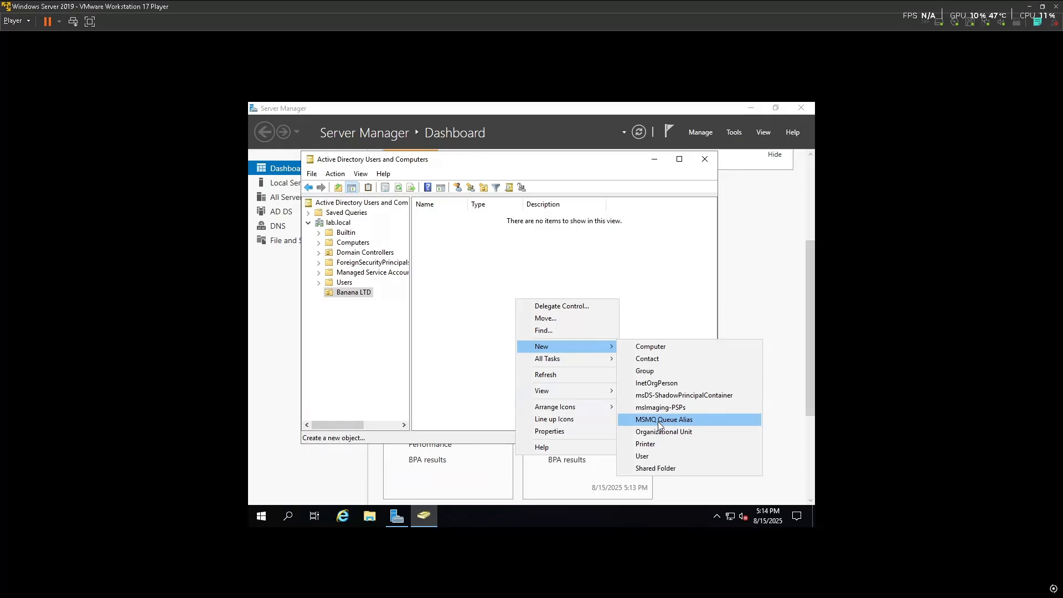
{"action": "left_click", "coordinate": [659, 422]}
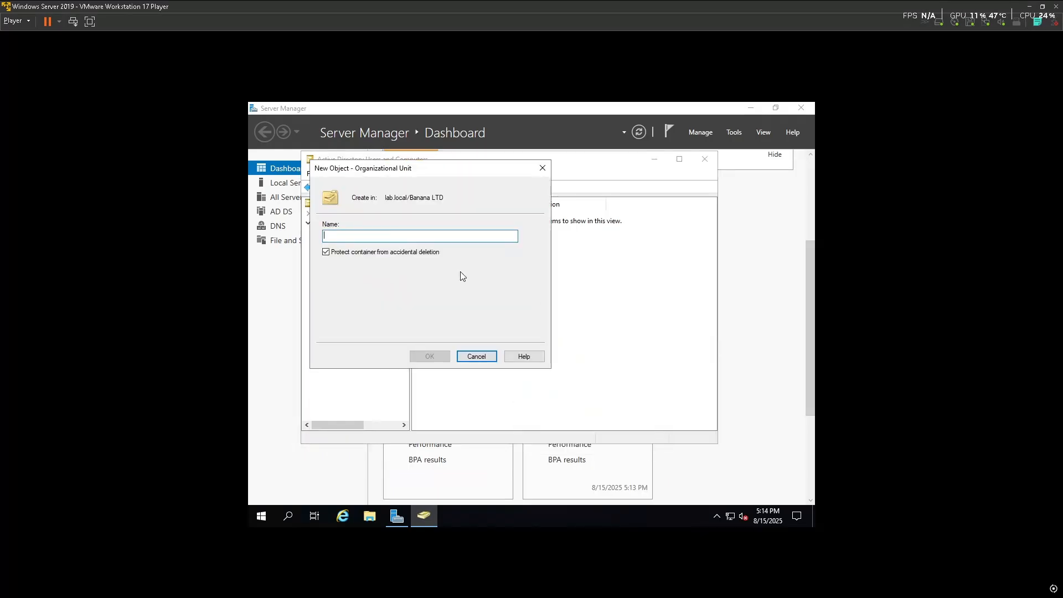
{"action": "type", "text": "it"}
{"action": "key", "text": "BackSpace"}
{"action": "key", "text": "BackSpace"}
{"action": "type", "text": "IT"}
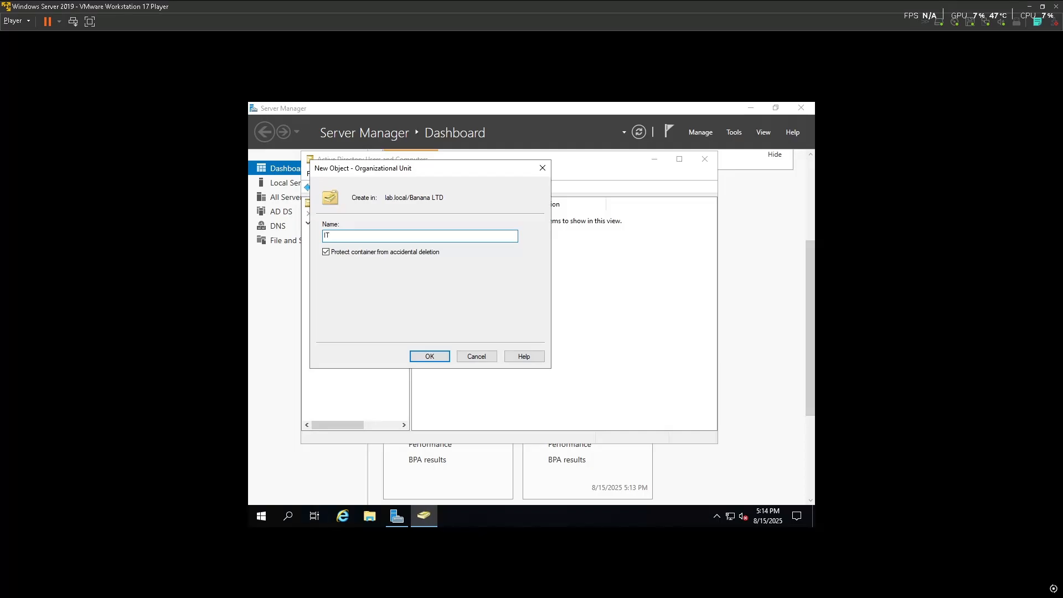
{"action": "left_click", "coordinate": [430, 357]}
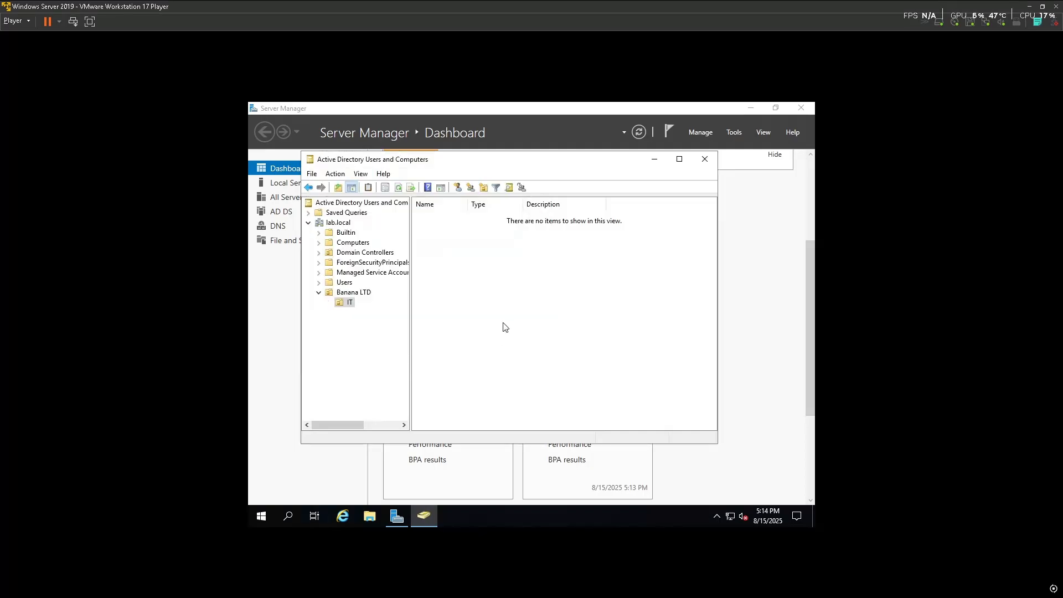
Create a SALES OU inside IT and drag it onto Banana LTD
{"action": "right_click", "coordinate": [462, 313]}
{"action": "mouse_move", "coordinate": [521, 359]}
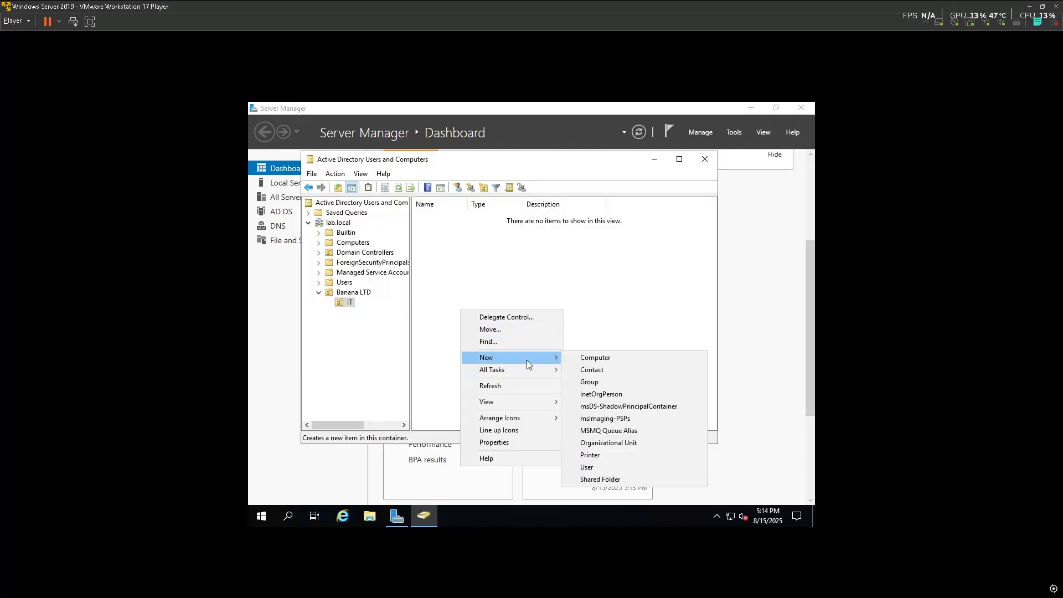
{"action": "left_click", "coordinate": [607, 443]}
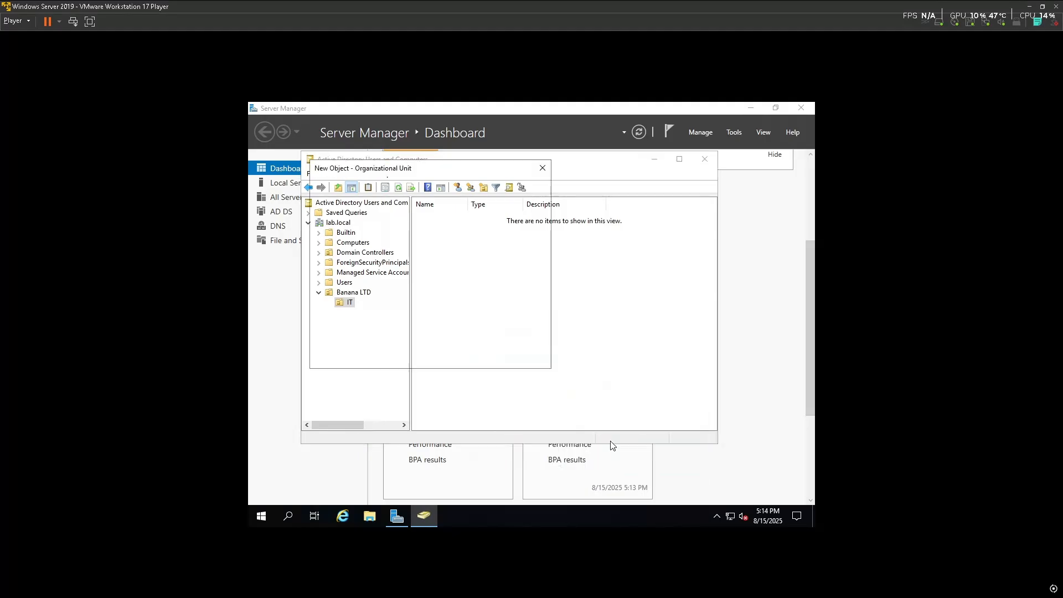
{"action": "type", "text": "Sales"}
{"action": "key", "text": "BackSpace"}
{"action": "key", "text": "BackSpace"}
{"action": "key", "text": "BackSpace"}
{"action": "key", "text": "BackSpace"}
{"action": "type", "text": "ALES"}
{"action": "left_click", "coordinate": [416, 358]}
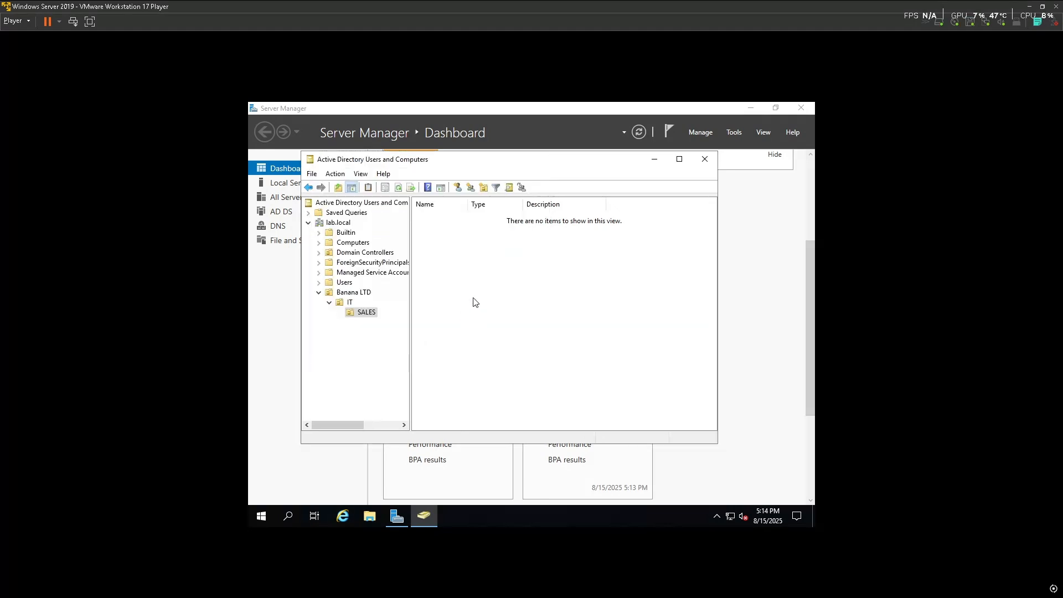
{"action": "left_click_drag", "start_coordinate": [360, 317], "coordinate": [355, 294]}
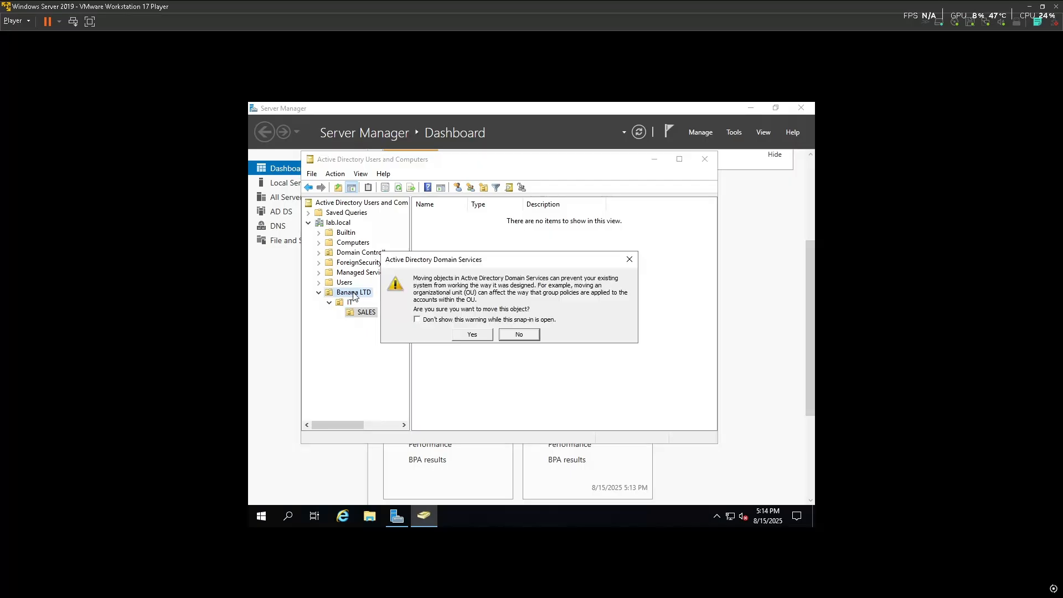
Try moving and then deleting SALES under IT, dismissing both access-denied errors
{"action": "left_click", "coordinate": [479, 337]}
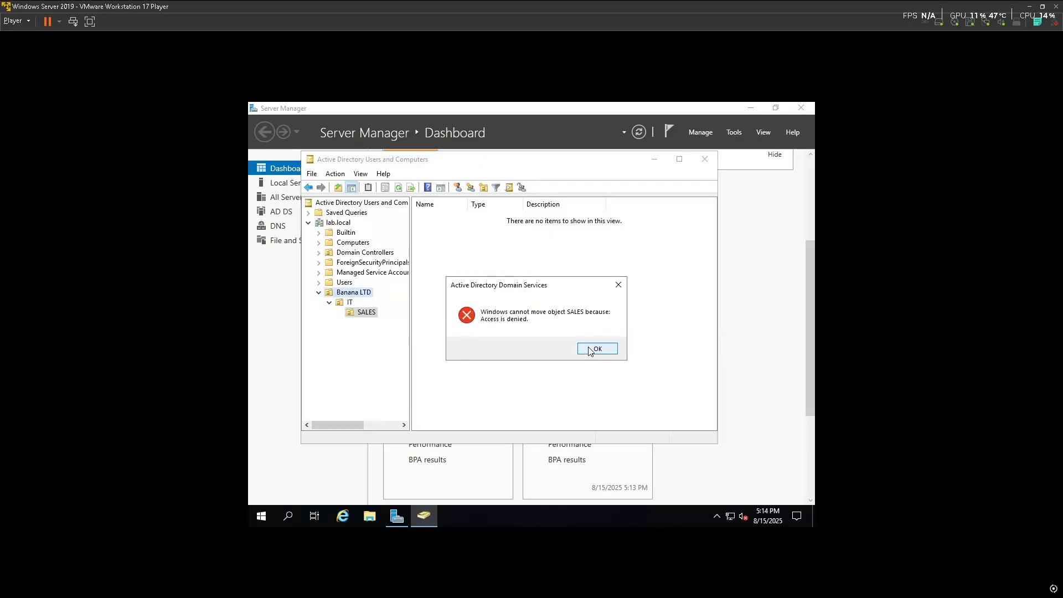
{"action": "left_click", "coordinate": [590, 351]}
{"action": "left_click", "coordinate": [365, 314]}
{"action": "key", "text": "Delete"}
{"action": "left_click", "coordinate": [568, 349]}
{"action": "key", "text": "Return"}
Inspect the Managed By and COM+ tabs of SALES's properties
{"action": "right_click", "coordinate": [364, 314]}
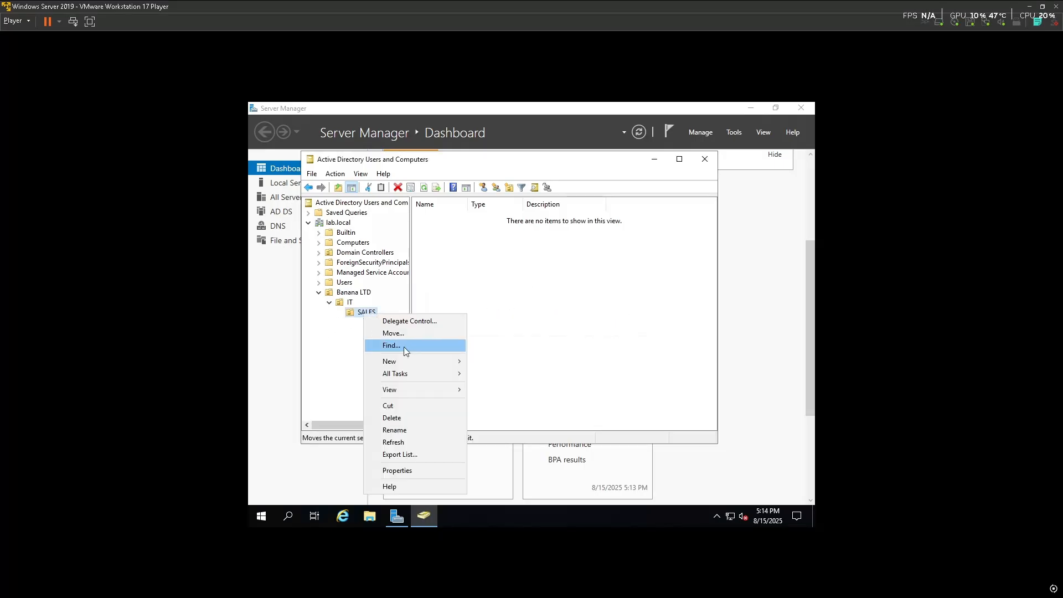
{"action": "left_click", "coordinate": [441, 470]}
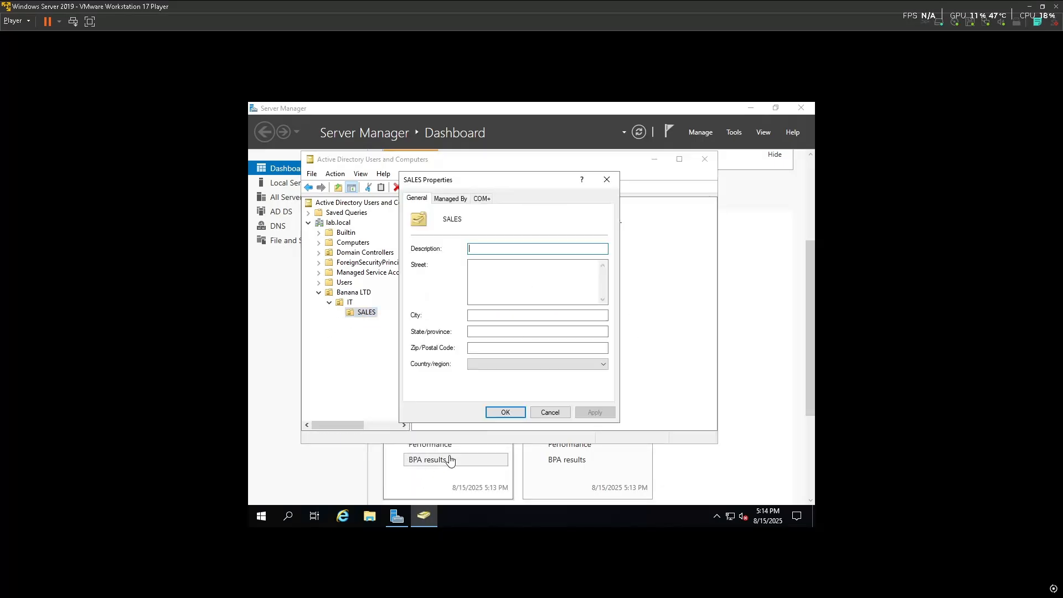
{"action": "left_click", "coordinate": [450, 199]}
{"action": "left_click", "coordinate": [482, 199]}
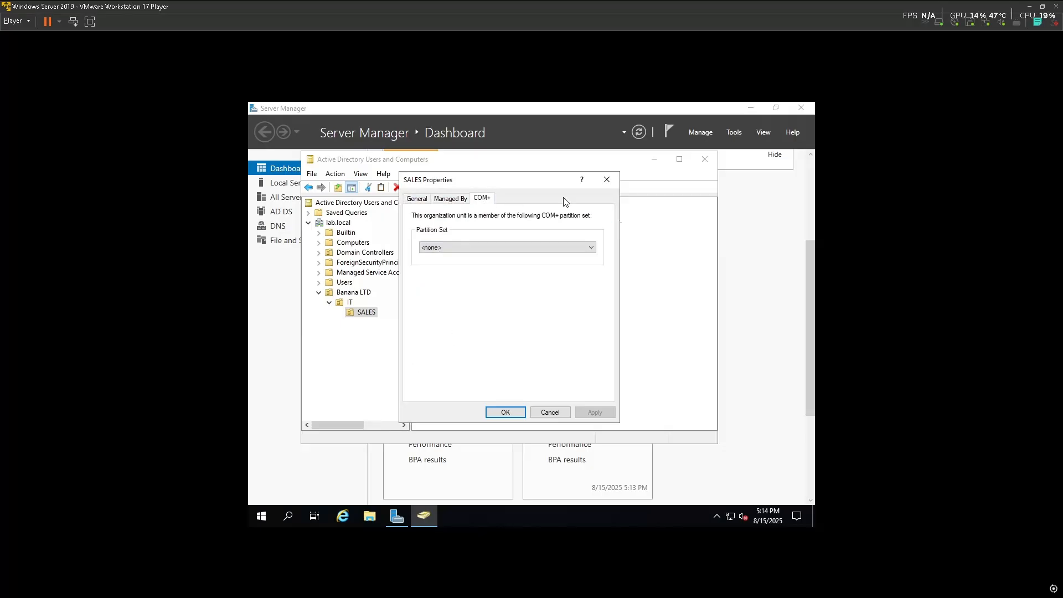
{"action": "left_click", "coordinate": [608, 181]}
{"action": "right_click", "coordinate": [362, 313]}
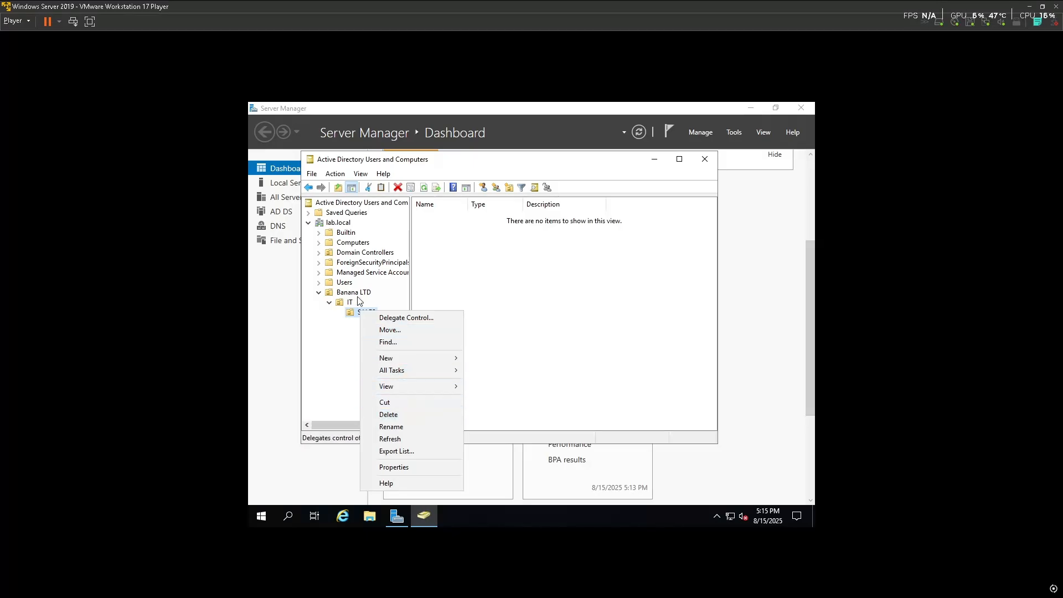
{"action": "left_click", "coordinate": [358, 315]}
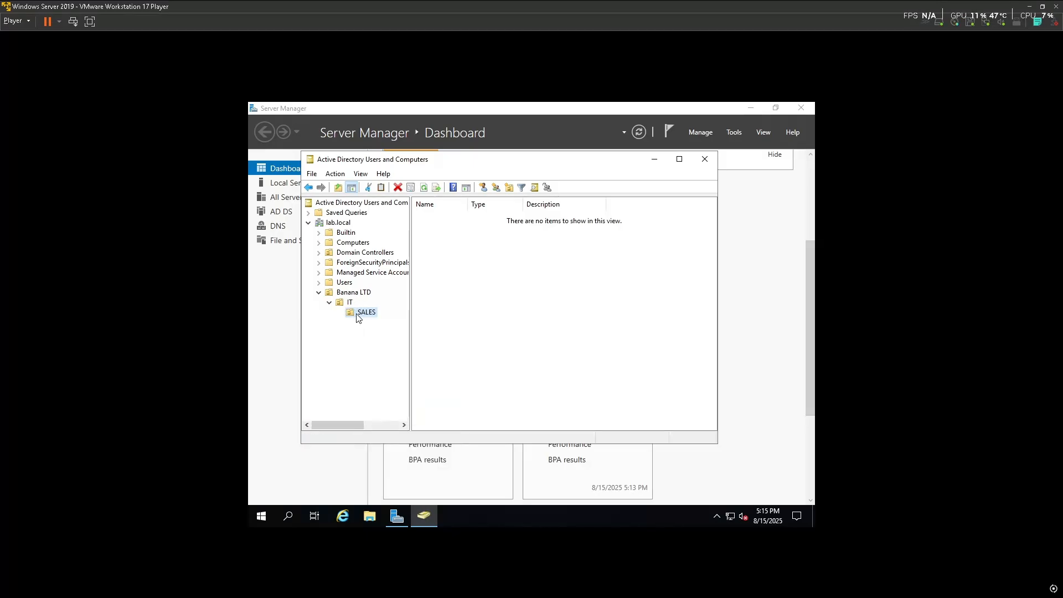
Browse to Banana LTD's contents and open their context menu
{"action": "left_click", "coordinate": [350, 303]}
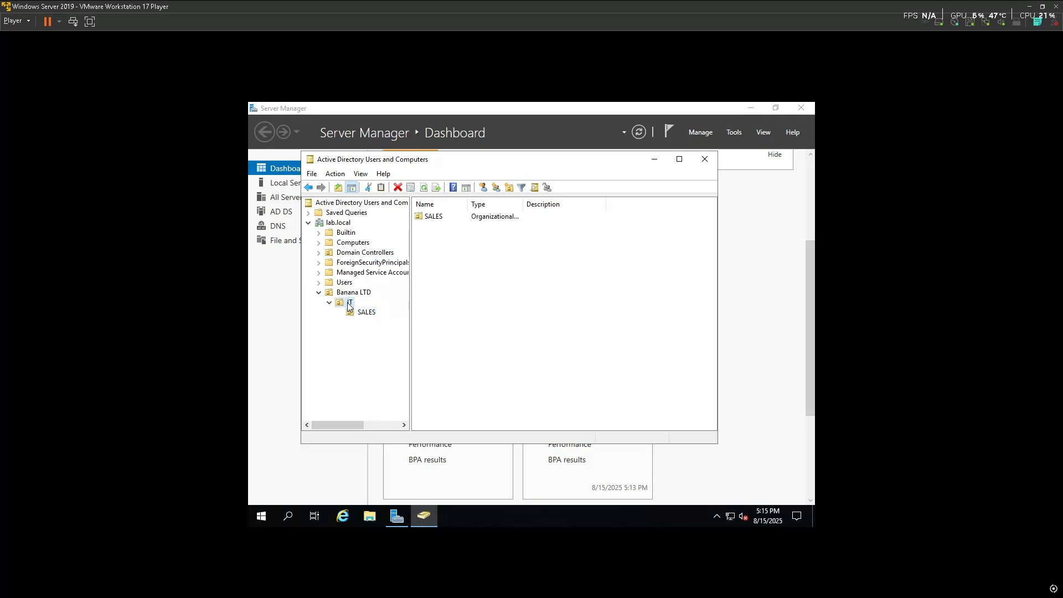
{"action": "left_click", "coordinate": [358, 293]}
{"action": "right_click", "coordinate": [563, 298]}
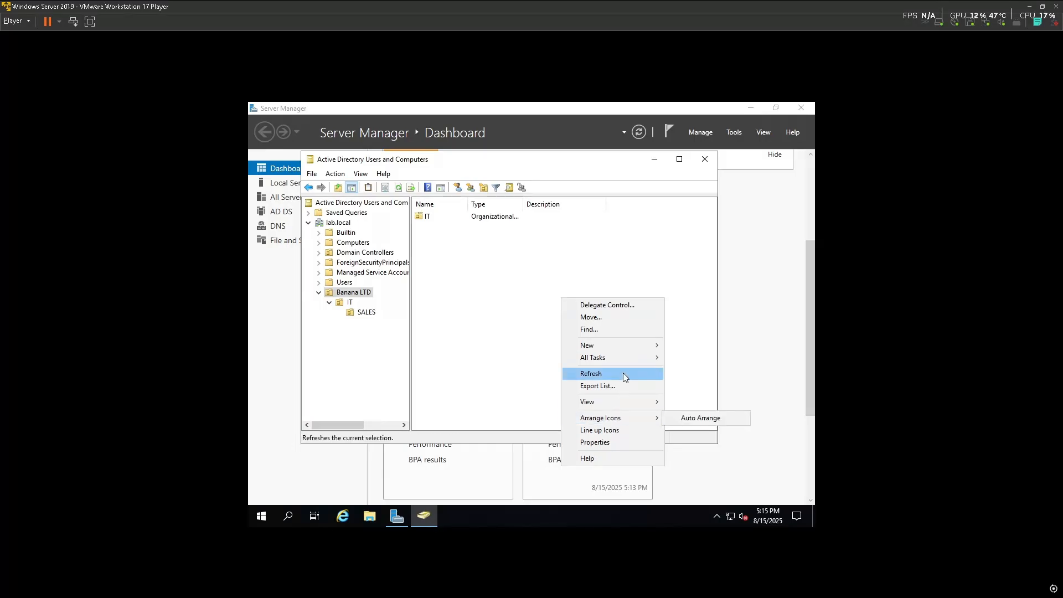
Create a SALES organizational unit directly in Banana LTD
{"action": "mouse_move", "coordinate": [627, 346]}
{"action": "left_click", "coordinate": [719, 431]}
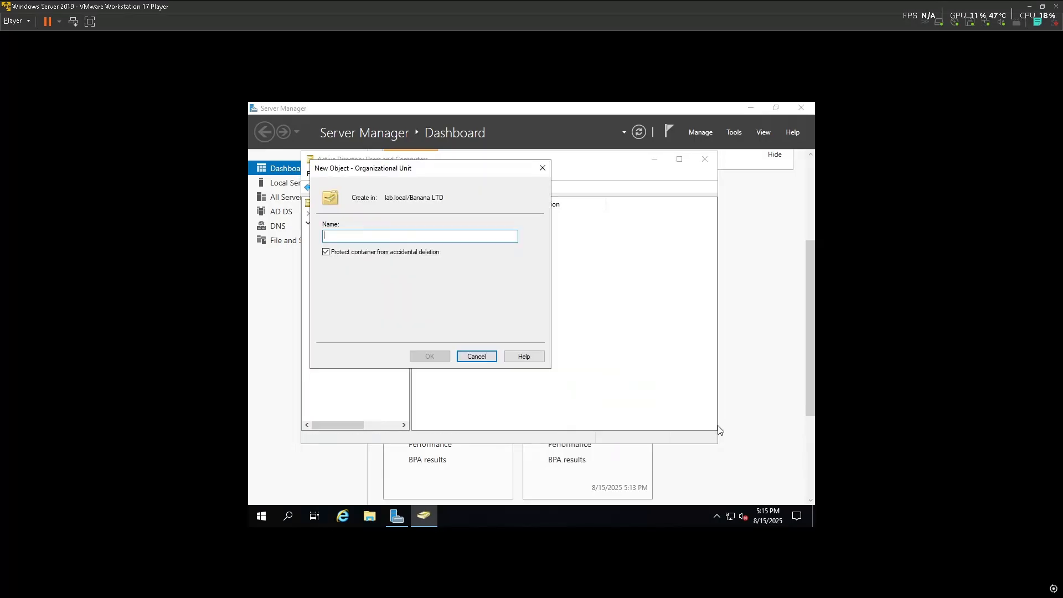
{"action": "type", "text": "use"}
{"action": "key", "text": "BackSpace"}
{"action": "key", "text": "BackSpace"}
{"action": "key", "text": "BackSpace"}
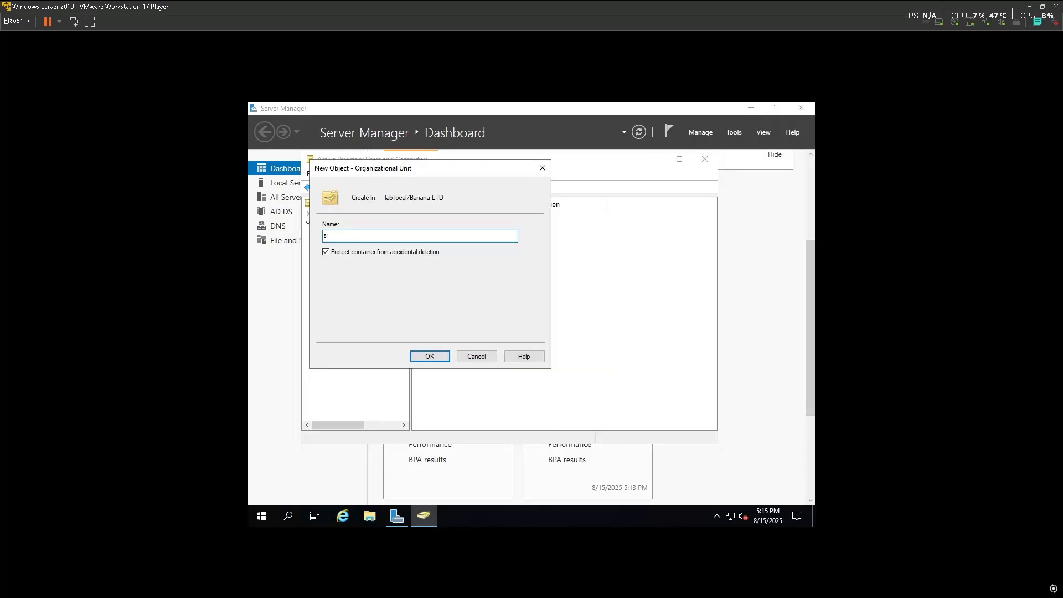
{"action": "type", "text": "SALES"}
{"action": "left_click", "coordinate": [430, 356]}
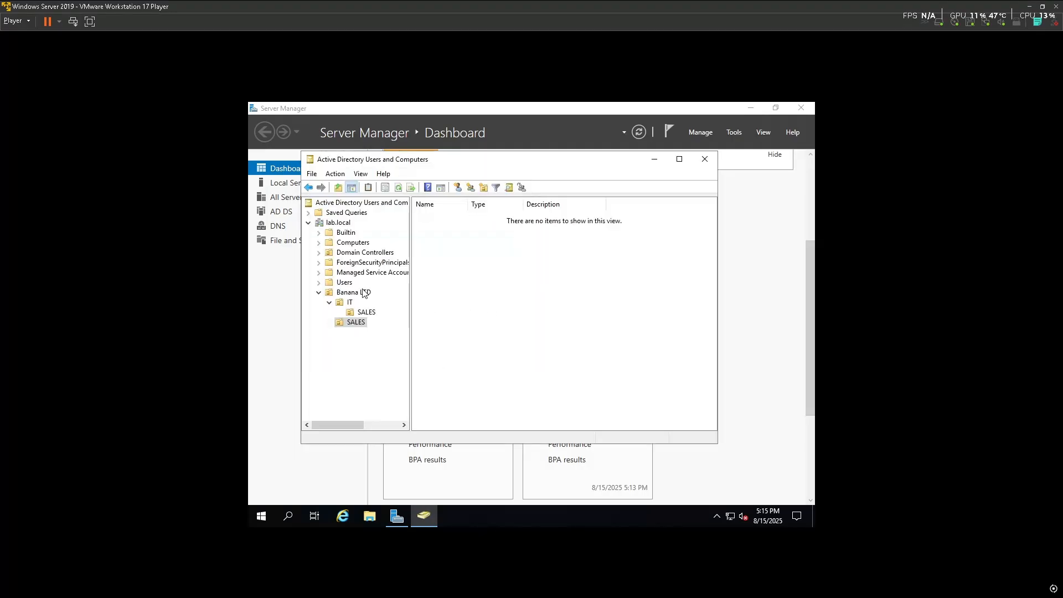
Browse IT's contents and select its nested SALES unit
{"action": "left_click", "coordinate": [351, 303]}
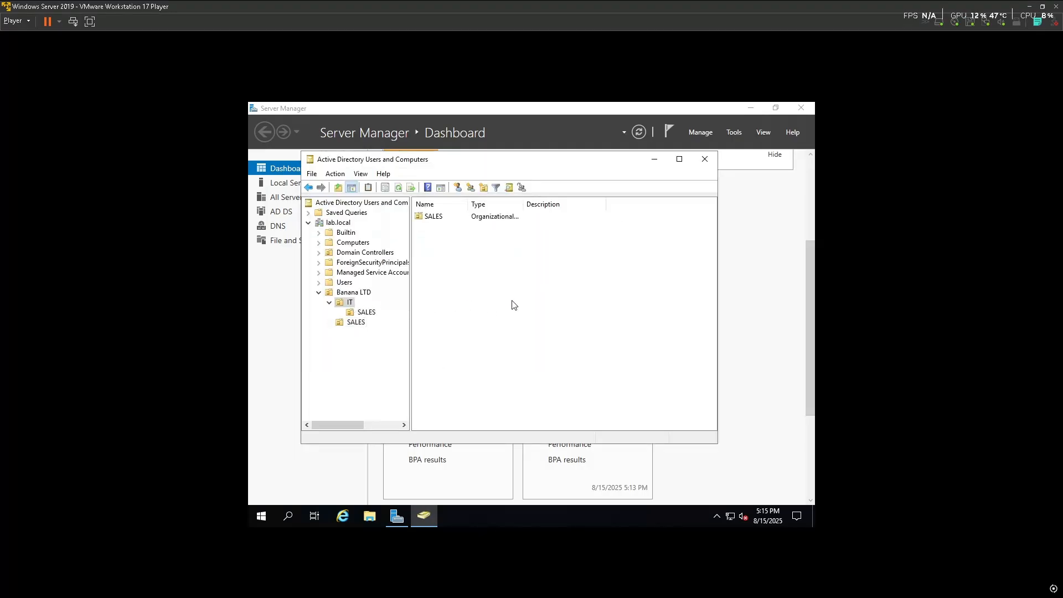
{"action": "right_click", "coordinate": [511, 276]}
{"action": "left_click", "coordinate": [453, 242]}
{"action": "left_click", "coordinate": [457, 219]}
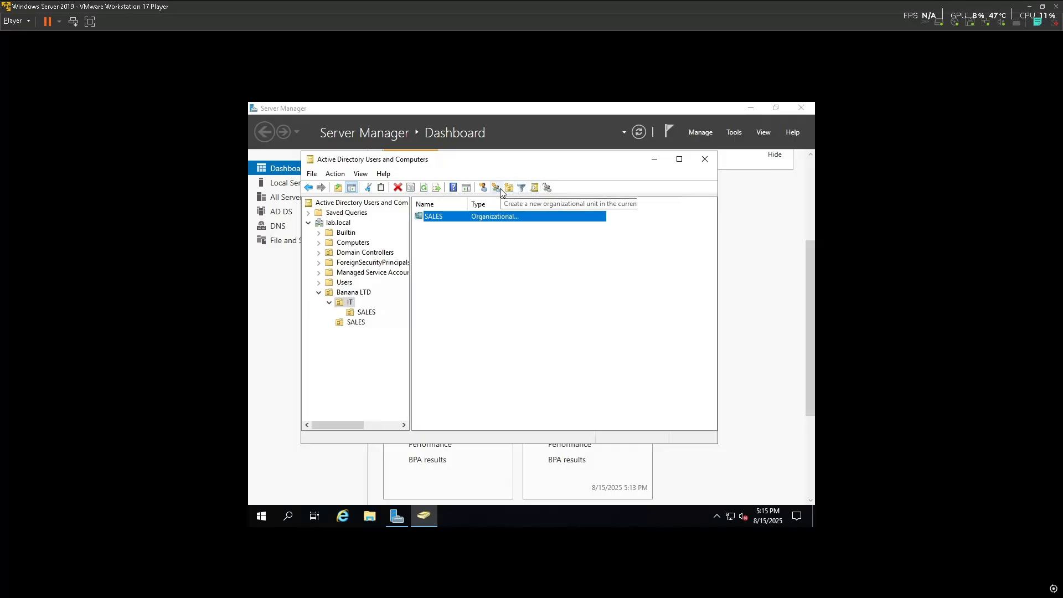
Turn on Advanced Features in the console's View menu
{"action": "left_click", "coordinate": [360, 174]}
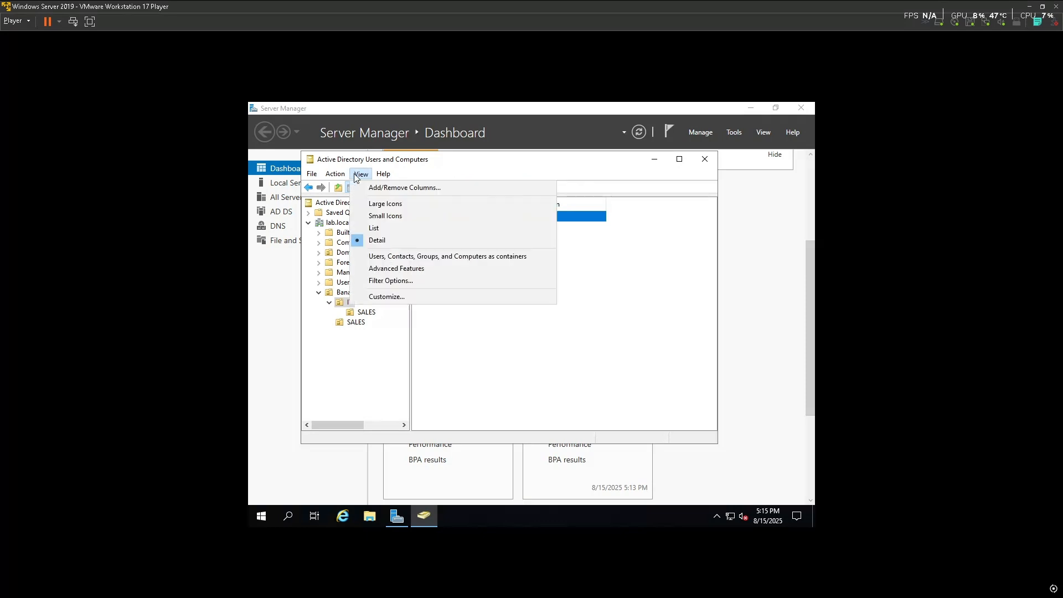
{"action": "left_click", "coordinate": [386, 294]}
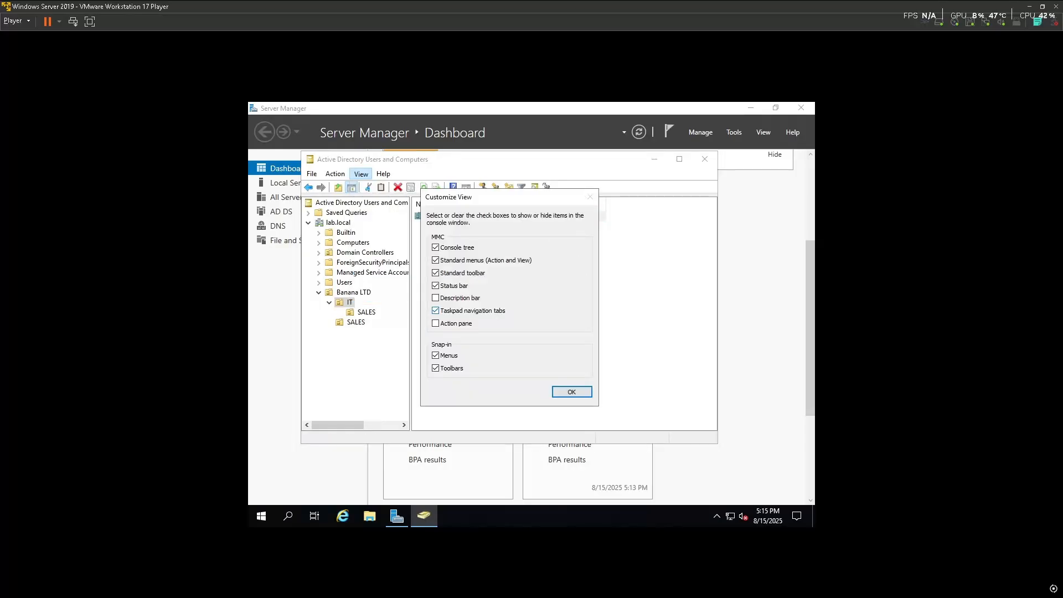
{"action": "left_click", "coordinate": [571, 392]}
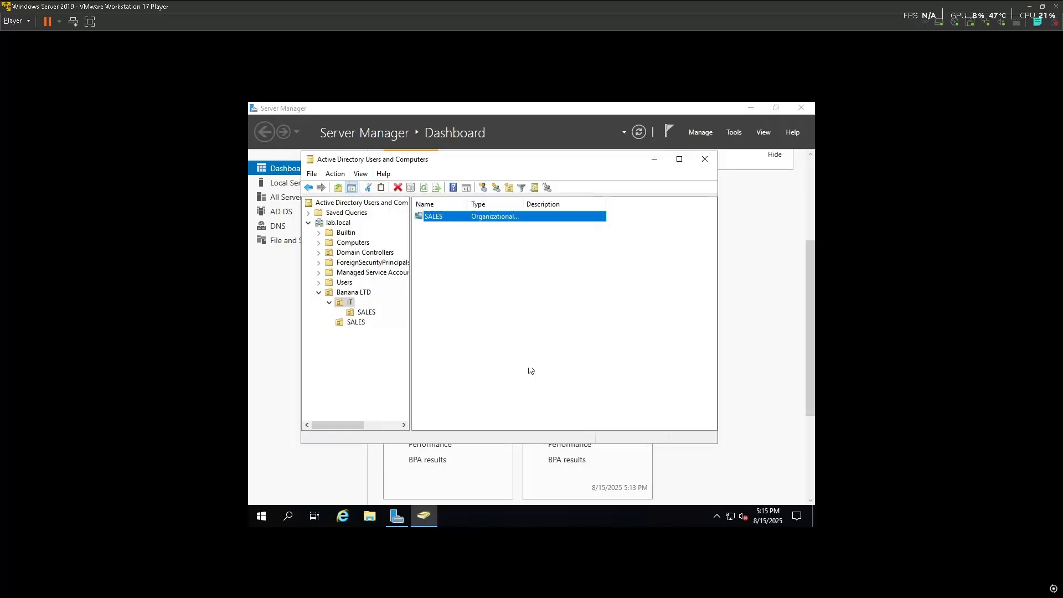
{"action": "left_click", "coordinate": [360, 174]}
{"action": "left_click", "coordinate": [398, 269]}
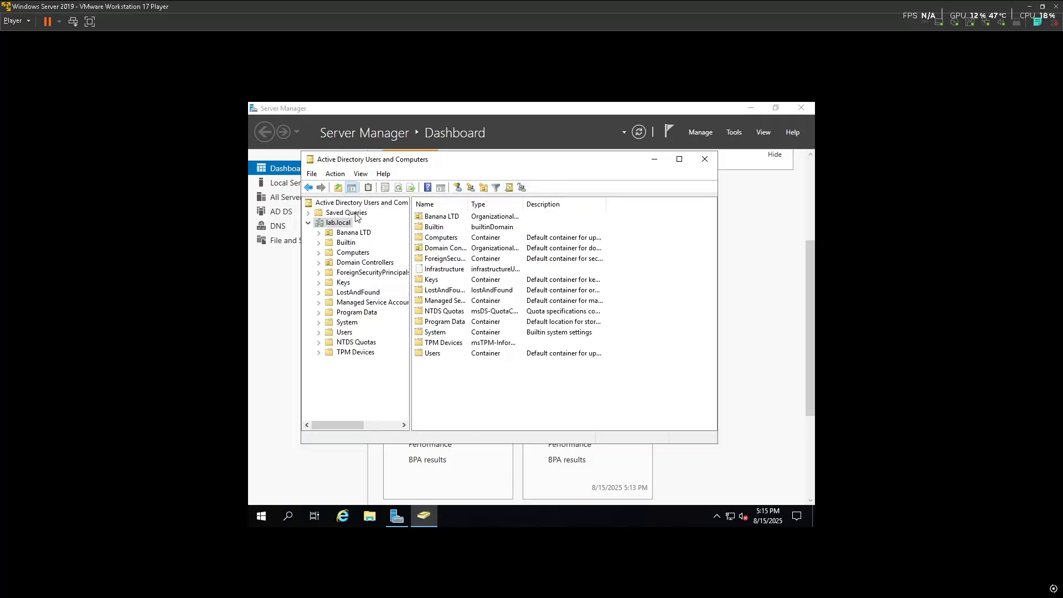
Expand Banana LTD and IT and open the Properties of the nested SALES unit
{"action": "left_click", "coordinate": [319, 233]}
{"action": "left_click", "coordinate": [330, 243]}
{"action": "left_click", "coordinate": [362, 253]}
{"action": "right_click", "coordinate": [360, 255]}
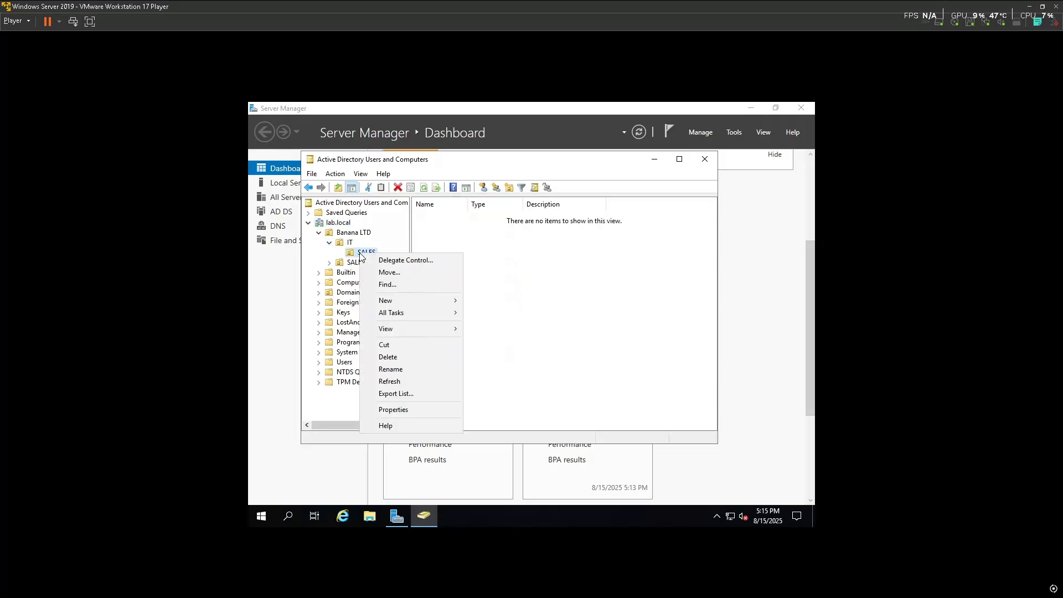
{"action": "left_click", "coordinate": [354, 256]}
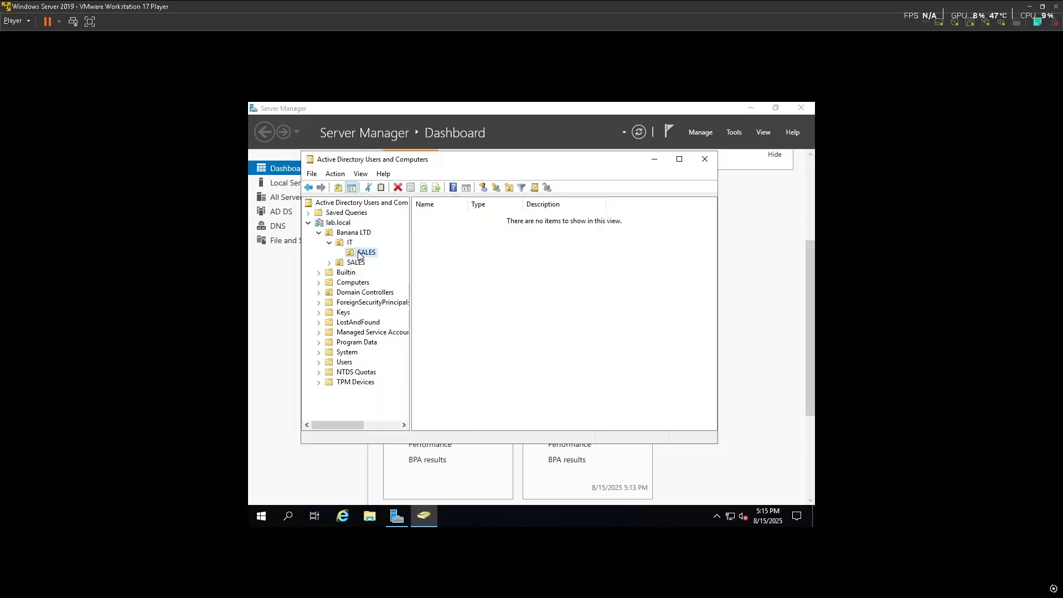
{"action": "right_click", "coordinate": [358, 256]}
{"action": "left_click", "coordinate": [403, 405]}
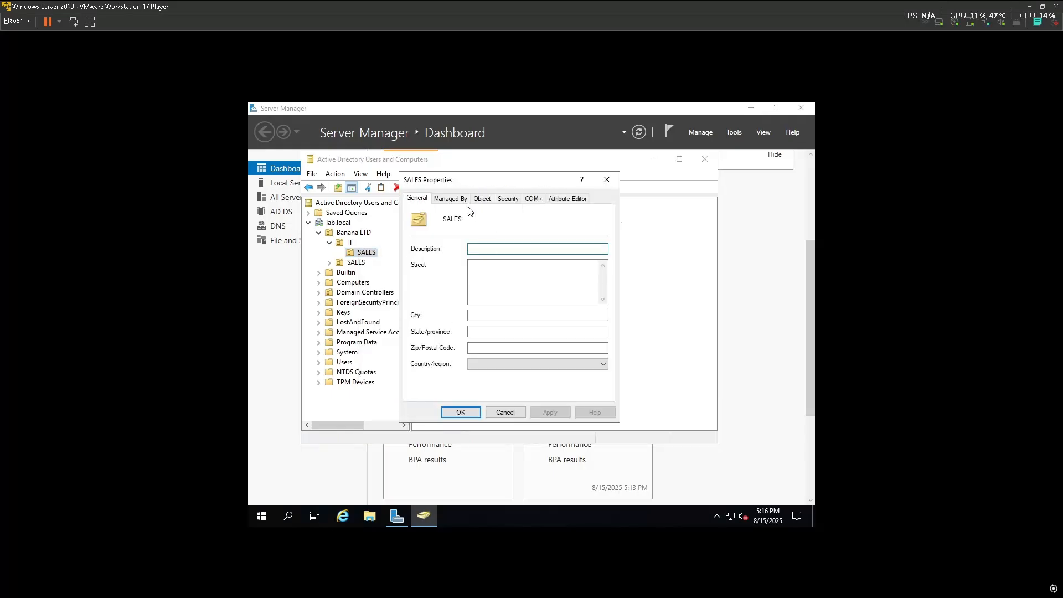
Clear 'Protect object from accidental deletion' on nested SALES and apply
{"action": "left_click", "coordinate": [557, 201]}
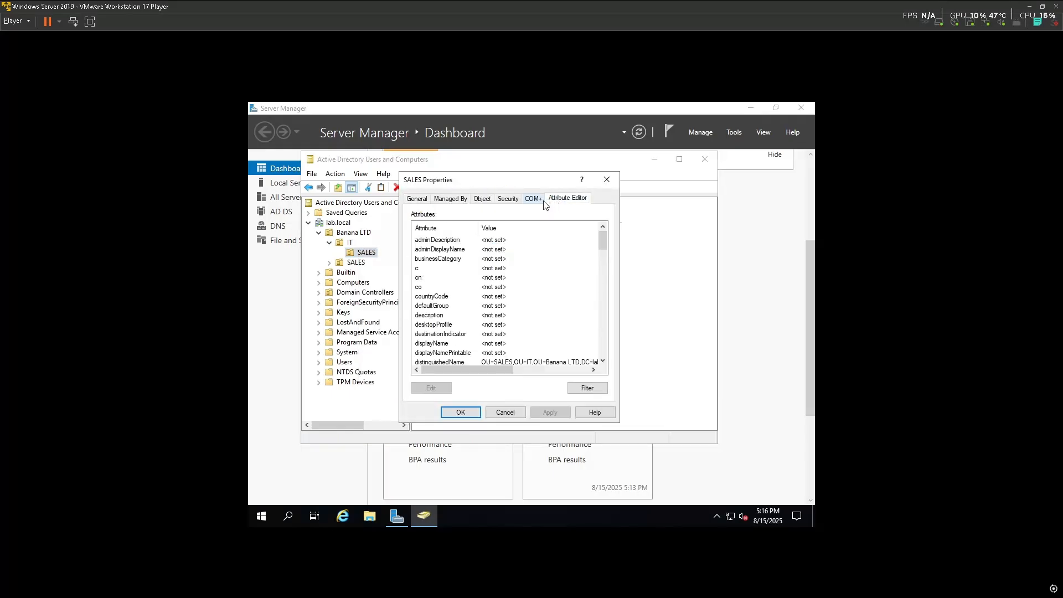
{"action": "left_click", "coordinate": [524, 203]}
{"action": "left_click", "coordinate": [511, 199]}
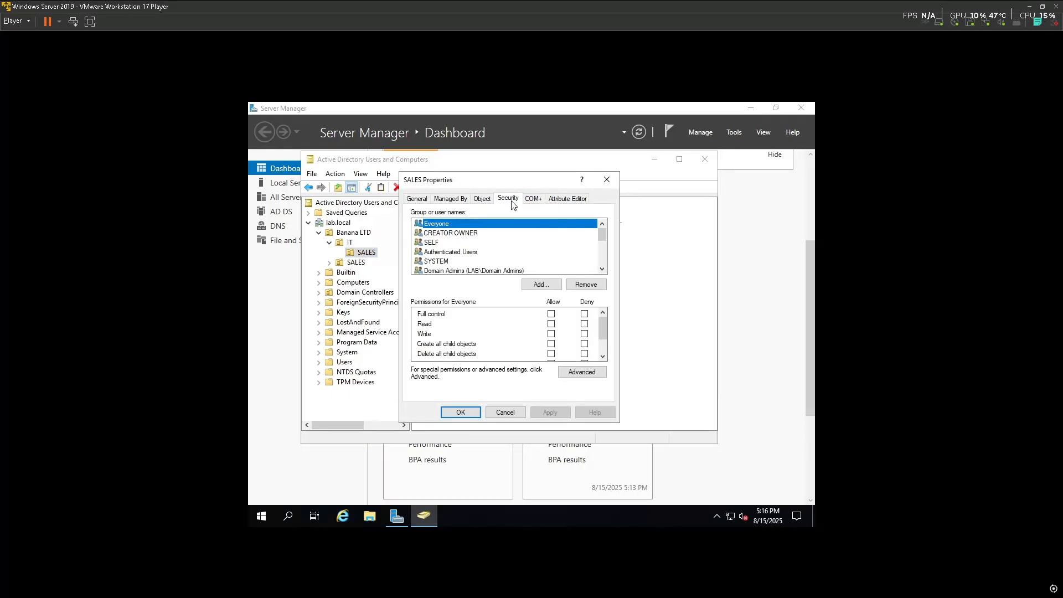
{"action": "left_click", "coordinate": [543, 204]}
{"action": "left_click", "coordinate": [487, 203]}
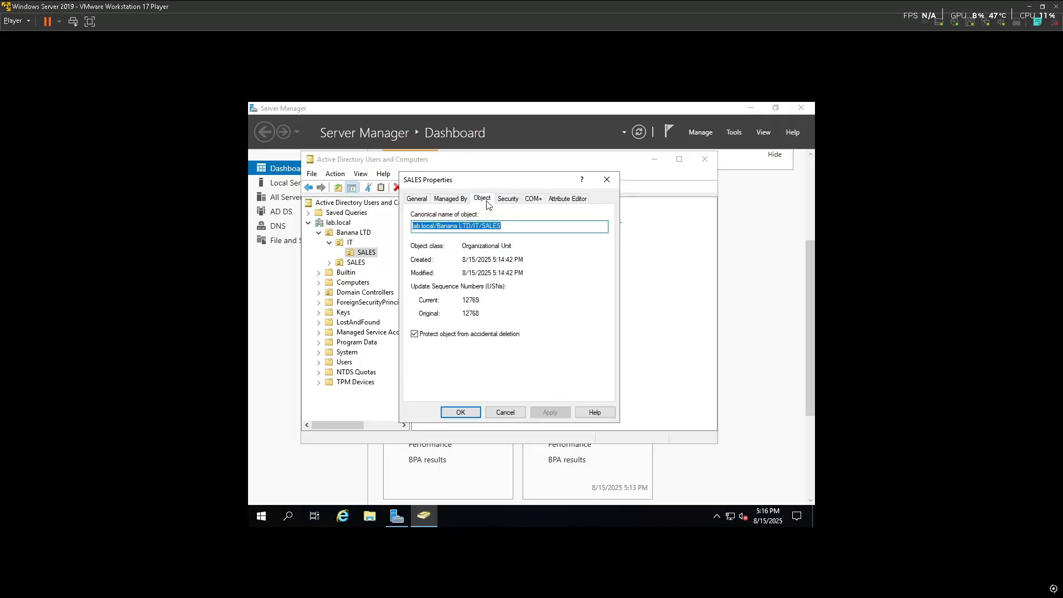
{"action": "left_click", "coordinate": [415, 334]}
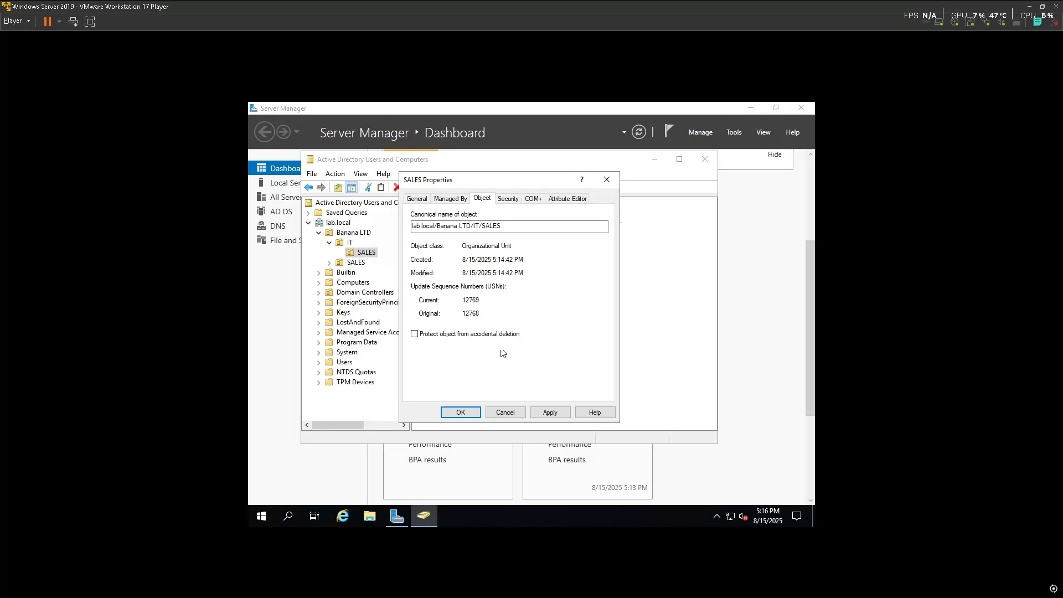
{"action": "left_click", "coordinate": [550, 413]}
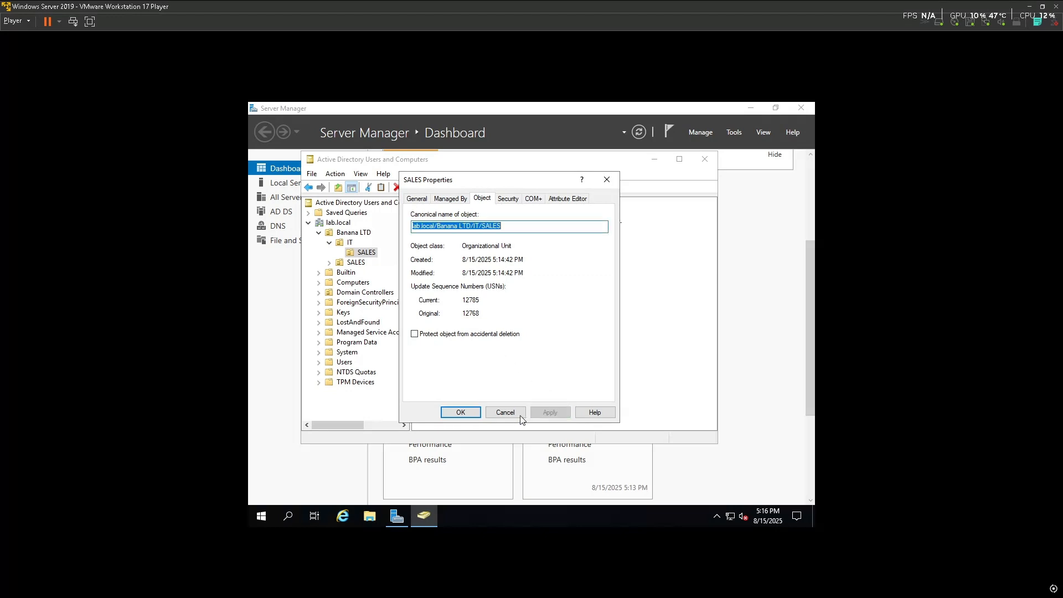
{"action": "left_click", "coordinate": [459, 413]}
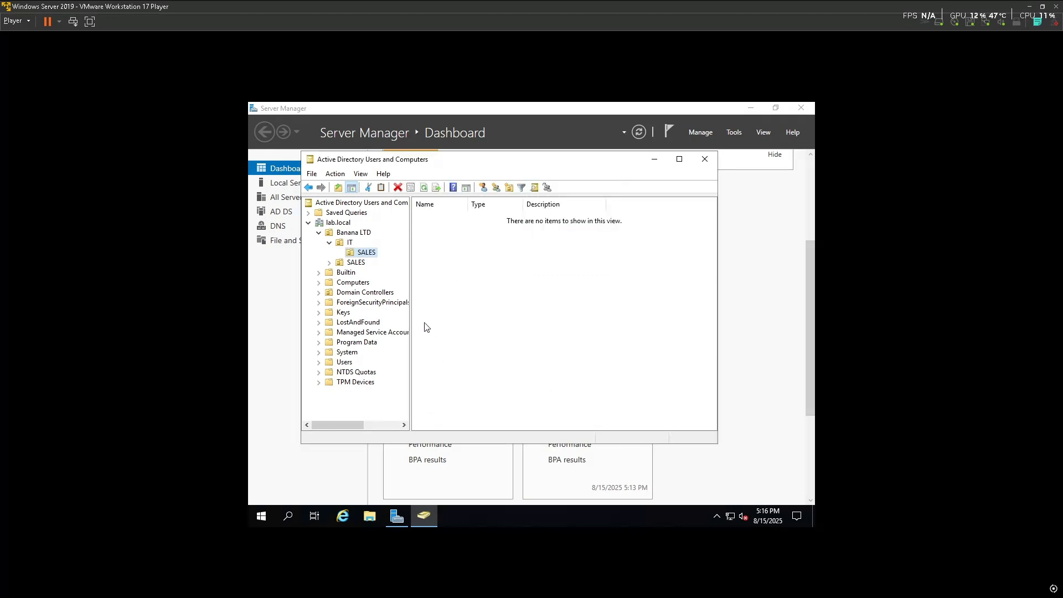
Delete the SALES OU under IT and confirm the deletion
{"action": "left_click", "coordinate": [365, 253]}
{"action": "key", "text": "Return"}
{"action": "left_click", "coordinate": [619, 362]}
{"action": "key", "text": "Delete"}
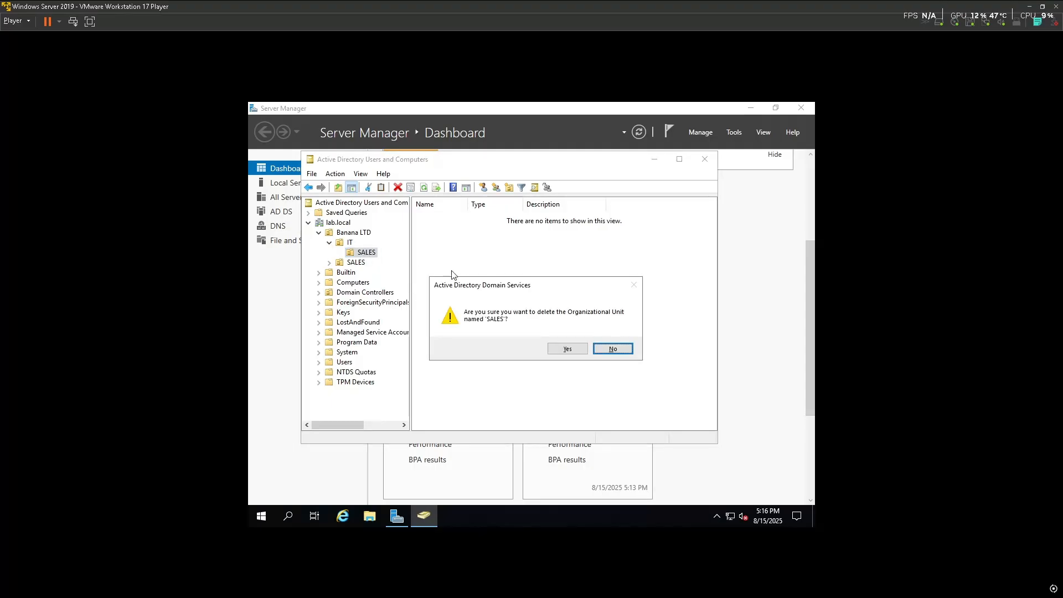
{"action": "left_click", "coordinate": [566, 351]}
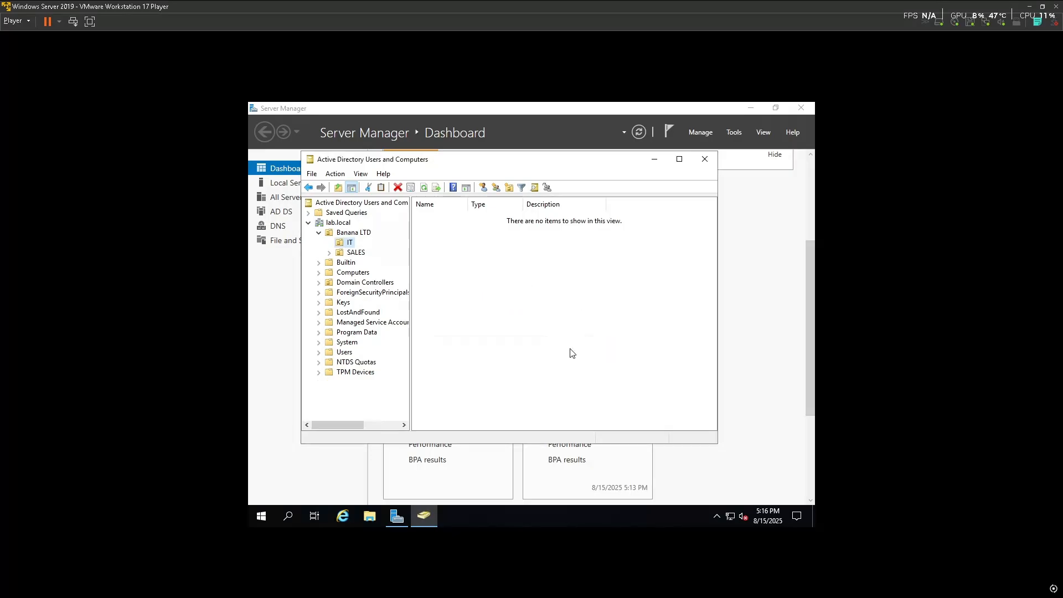
Add a global security group named IT DEPARTMENT to the IT OU in Active Directory Users and Computers
{"action": "left_click", "coordinate": [705, 159]}
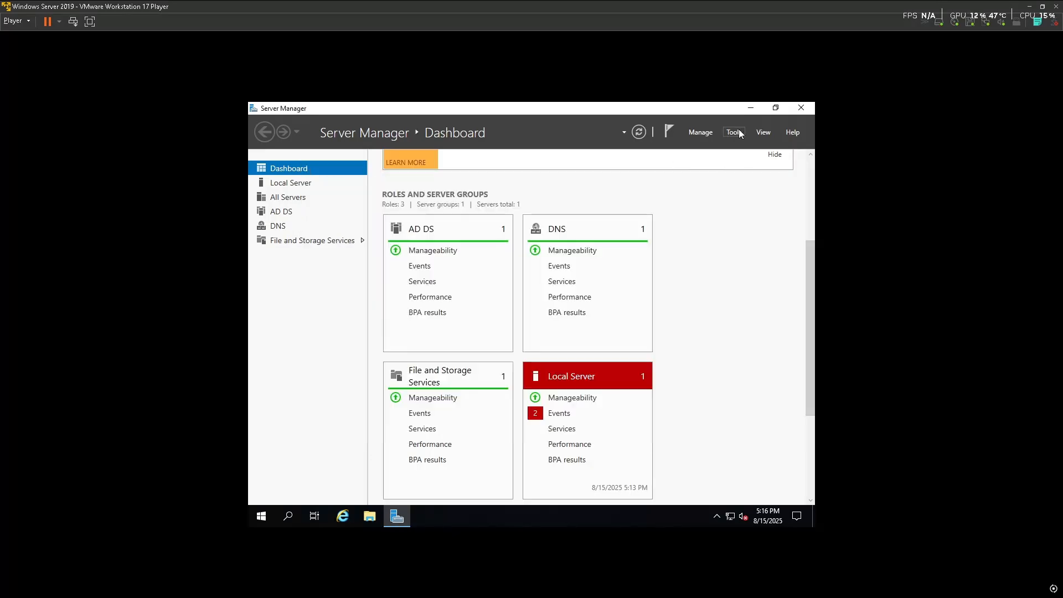
{"action": "left_click", "coordinate": [739, 132]}
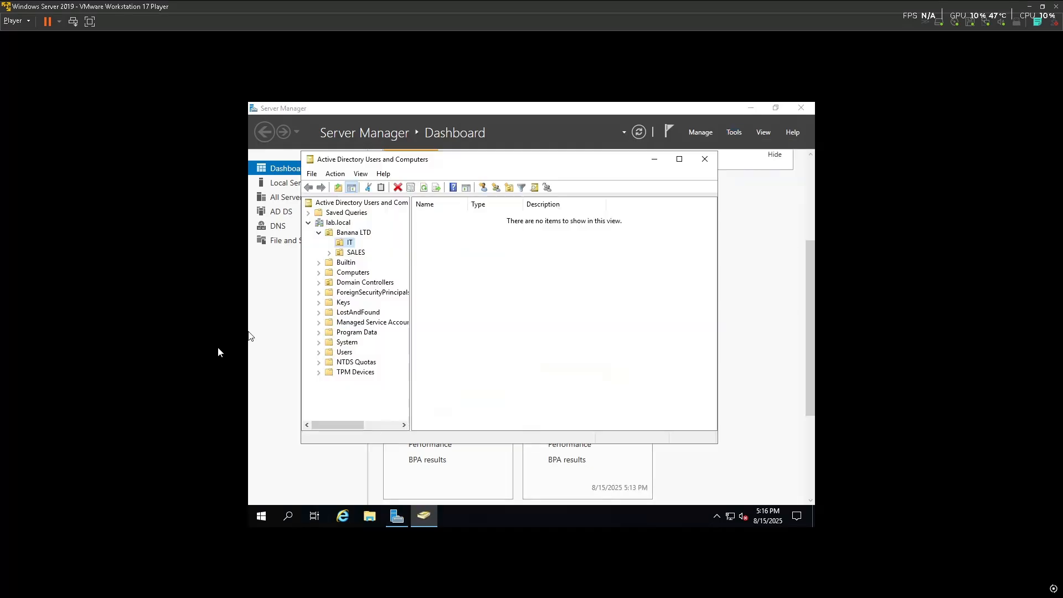
{"action": "right_click", "coordinate": [482, 259]}
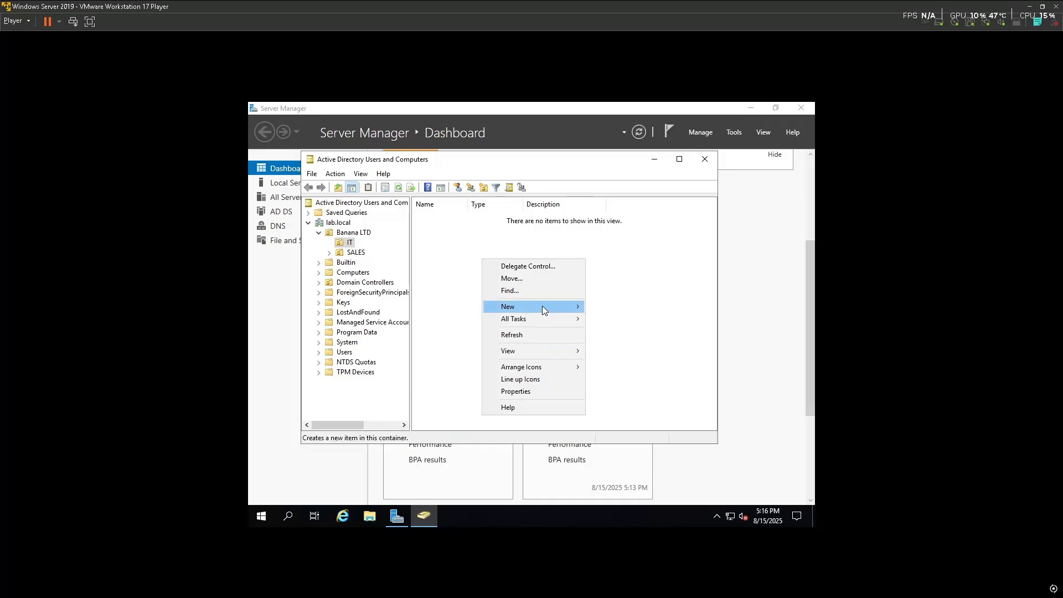
{"action": "mouse_move", "coordinate": [544, 307]}
{"action": "left_click", "coordinate": [614, 331]}
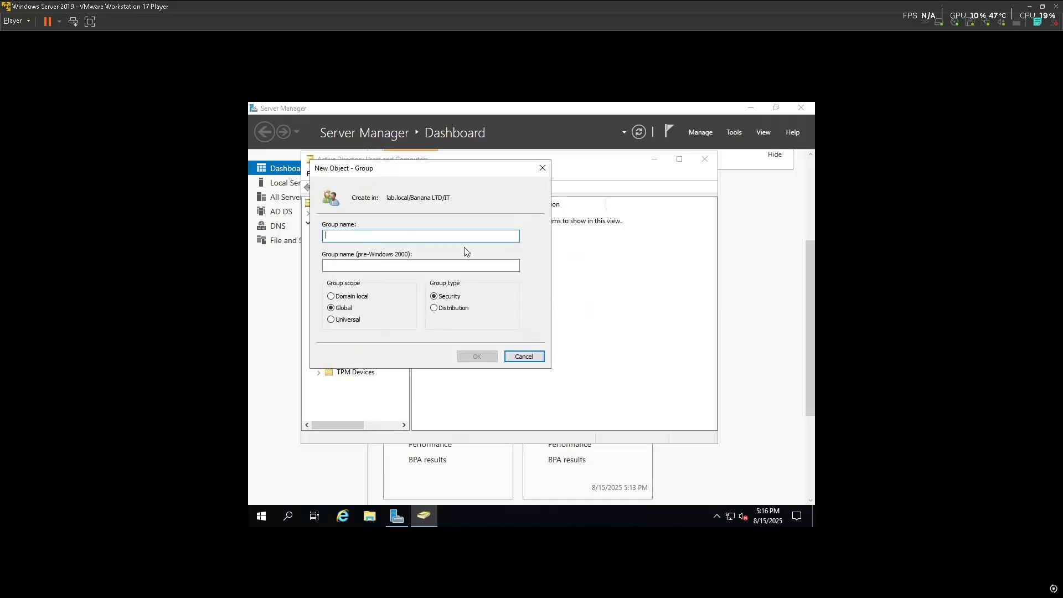
{"action": "type", "text": "S"}
{"action": "key", "text": "BackSpace"}
{"action": "type", "text": "IT"}
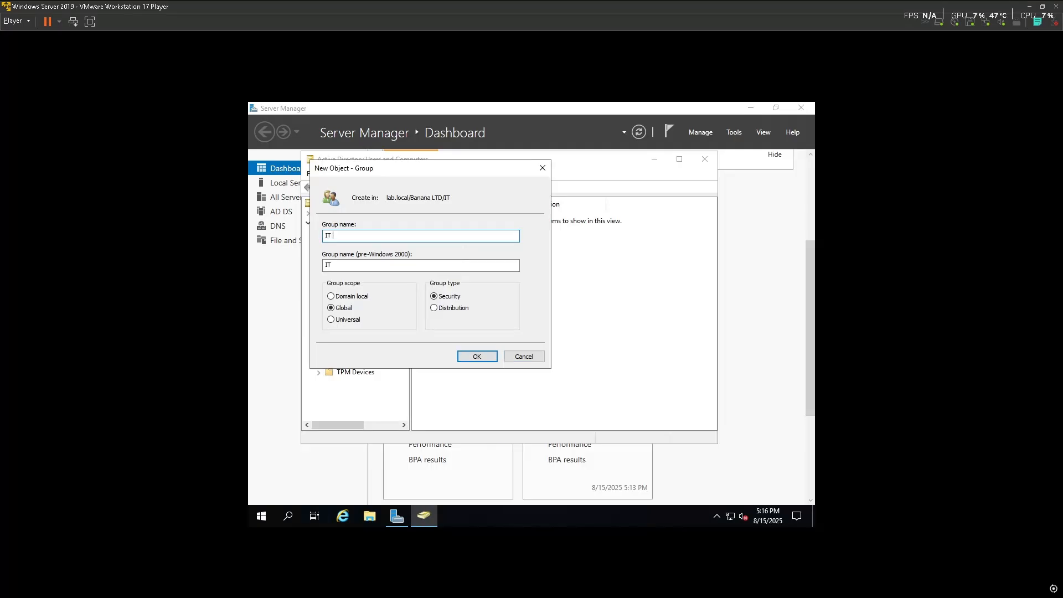
{"action": "type", "text": " DEPARTMENT"}
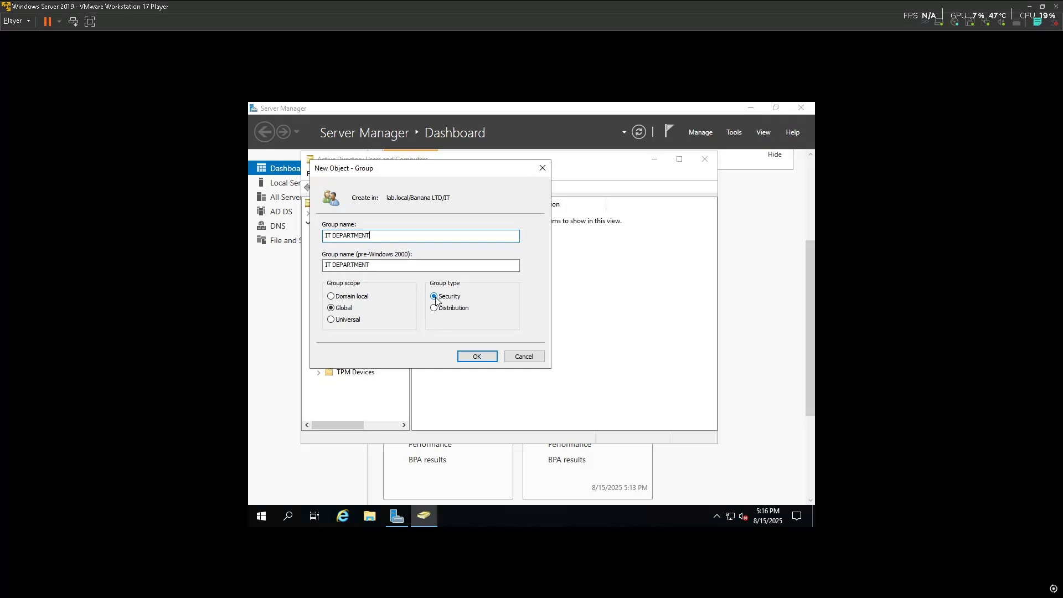
{"action": "left_click", "coordinate": [478, 357]}
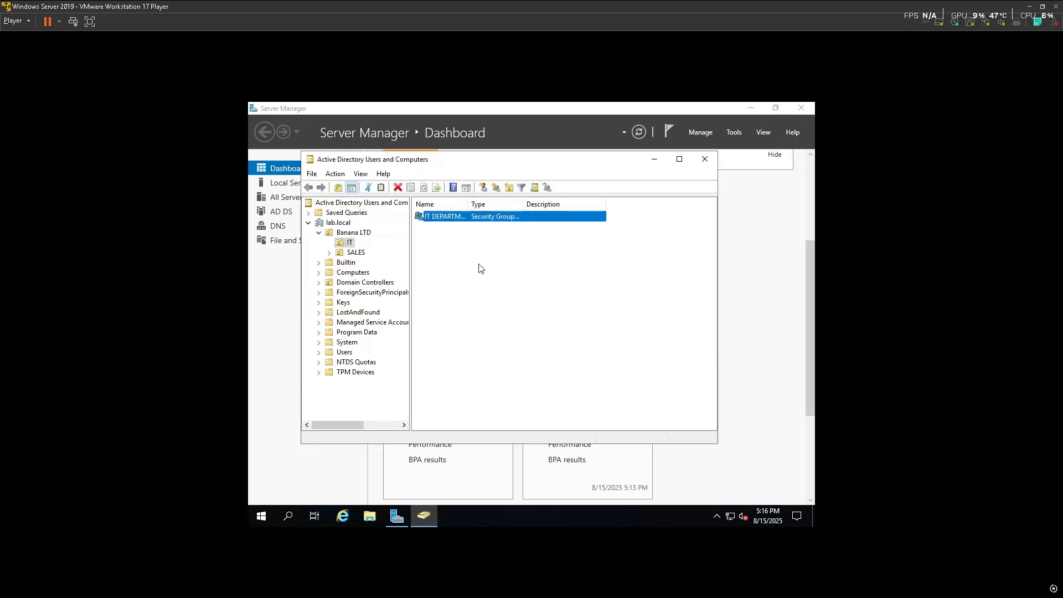
Start a new user in the IT OU, entering the user's first name and logon name
{"action": "right_click", "coordinate": [505, 299]}
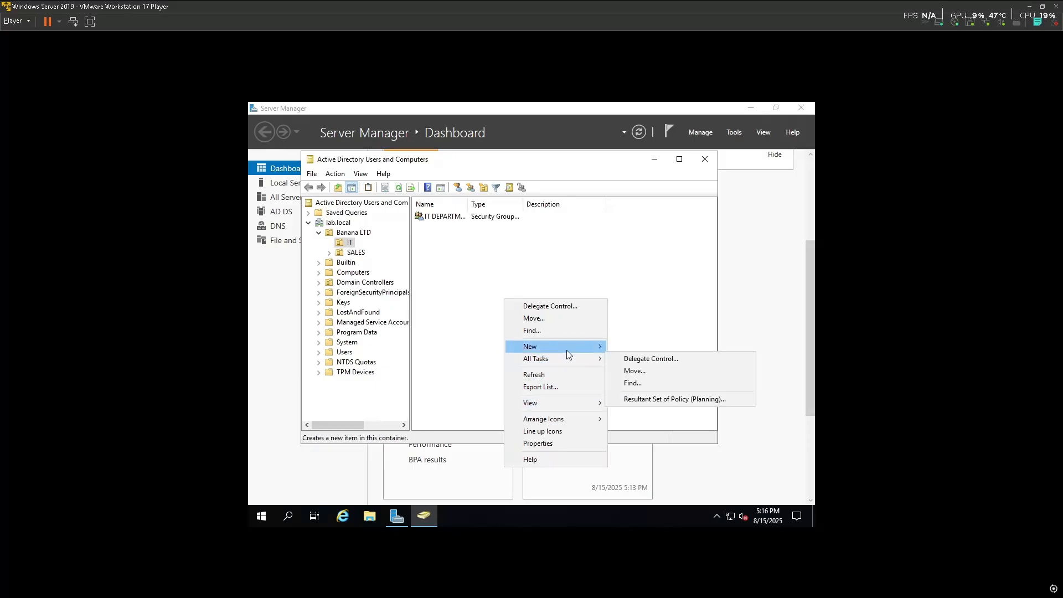
{"action": "mouse_move", "coordinate": [572, 347]}
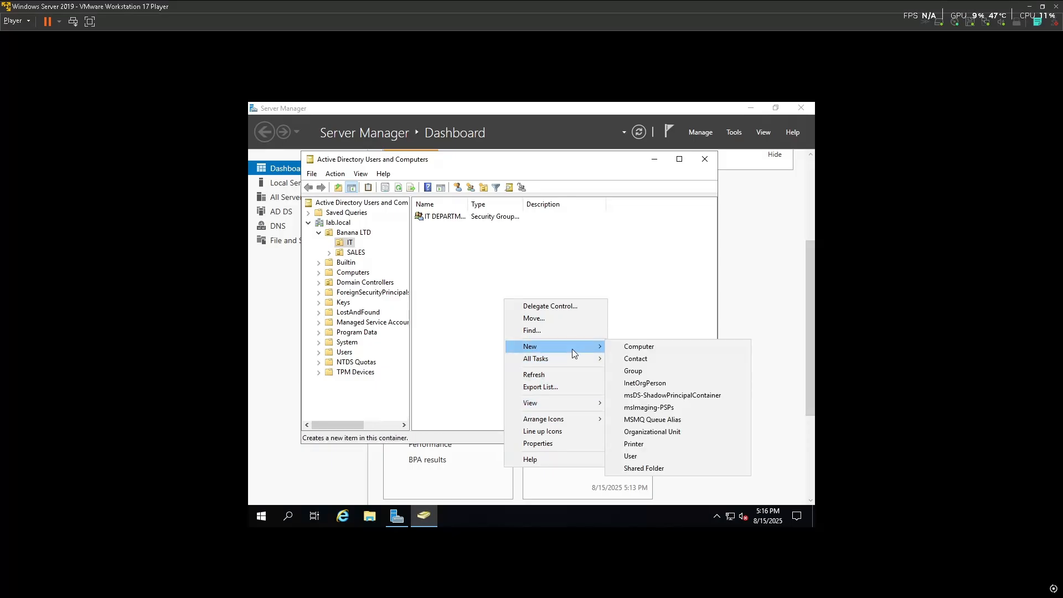
{"action": "left_click", "coordinate": [632, 455]}
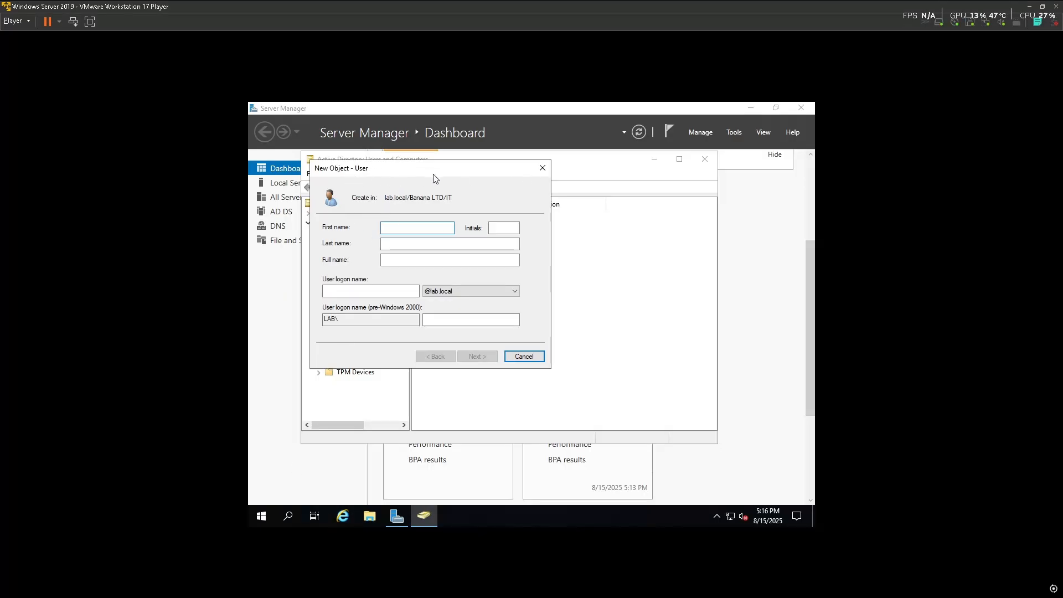
{"action": "type", "text": "a"}
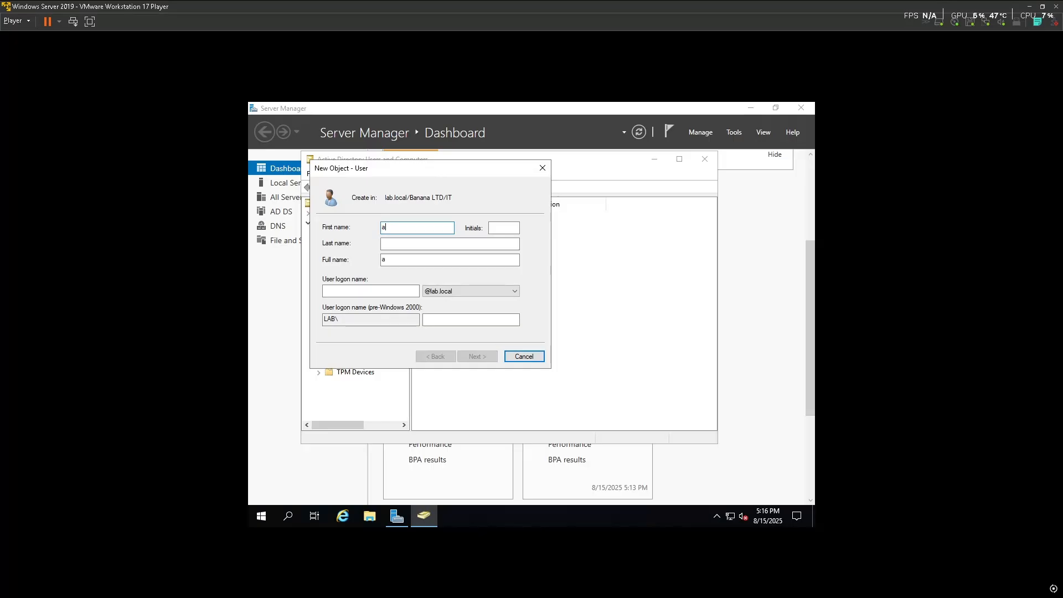
{"action": "key", "text": "BackSpace"}
{"action": "key", "text": "BackSpace"}
{"action": "key", "text": "BackSpace"}
{"action": "key", "text": "BackSpace"}
{"action": "type", "text": "Abdul"}
{"action": "left_click", "coordinate": [516, 230]}
{"action": "left_click", "coordinate": [350, 291]}
{"action": "type", "text": "Abdul"}
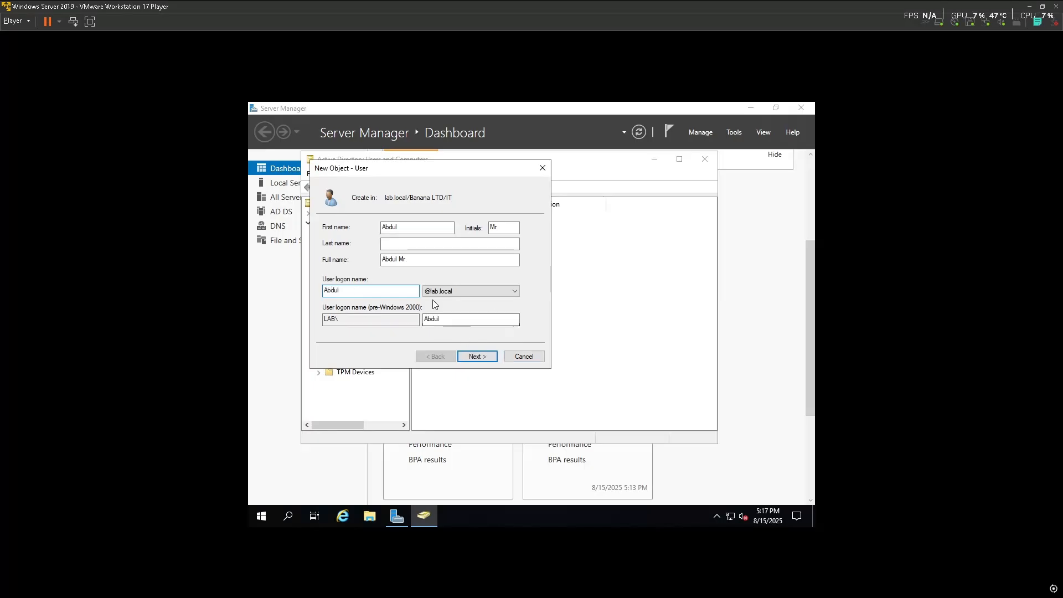
{"action": "left_click", "coordinate": [477, 356]}
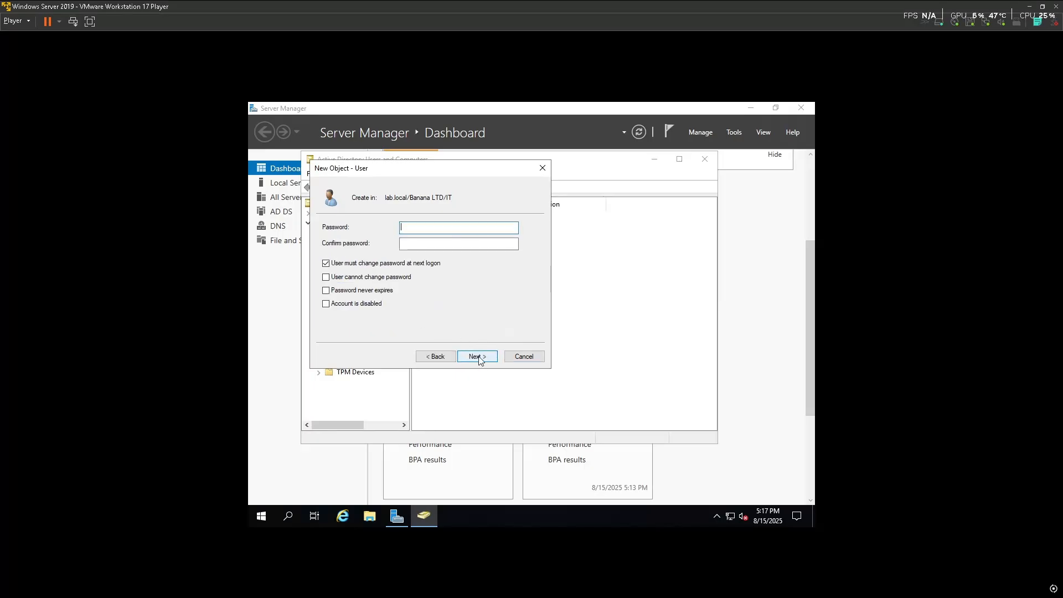
Enter a password, clear must-change, block password changes; the policy rejects it, so abandon the wizard
{"action": "left_click", "coordinate": [457, 232]}
{"action": "type", "text": "P"}
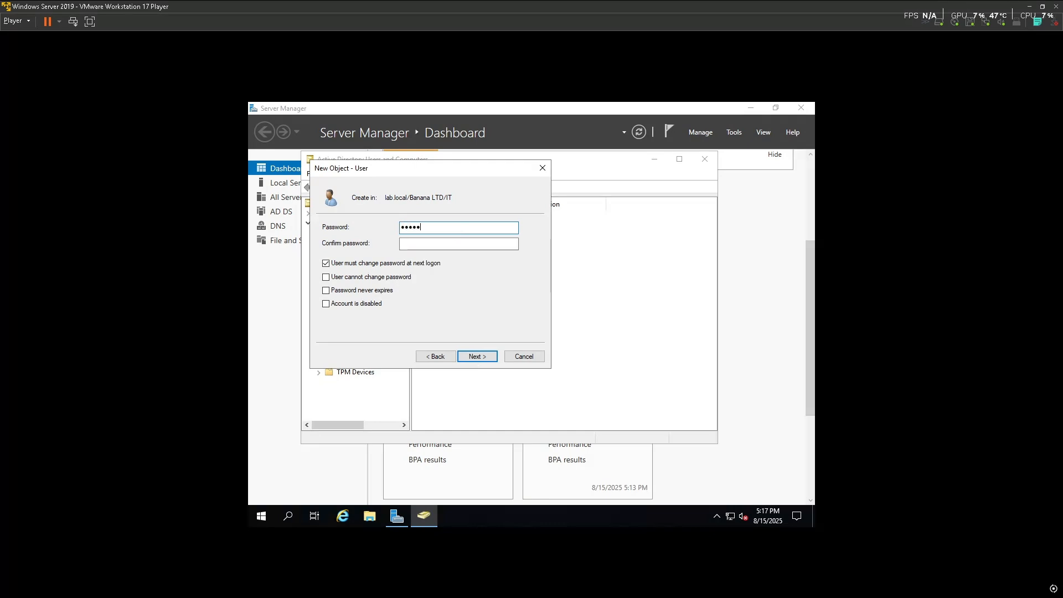
{"action": "left_click", "coordinate": [424, 247]}
{"action": "type", "text": "P"}
{"action": "type", "text": "rd"}
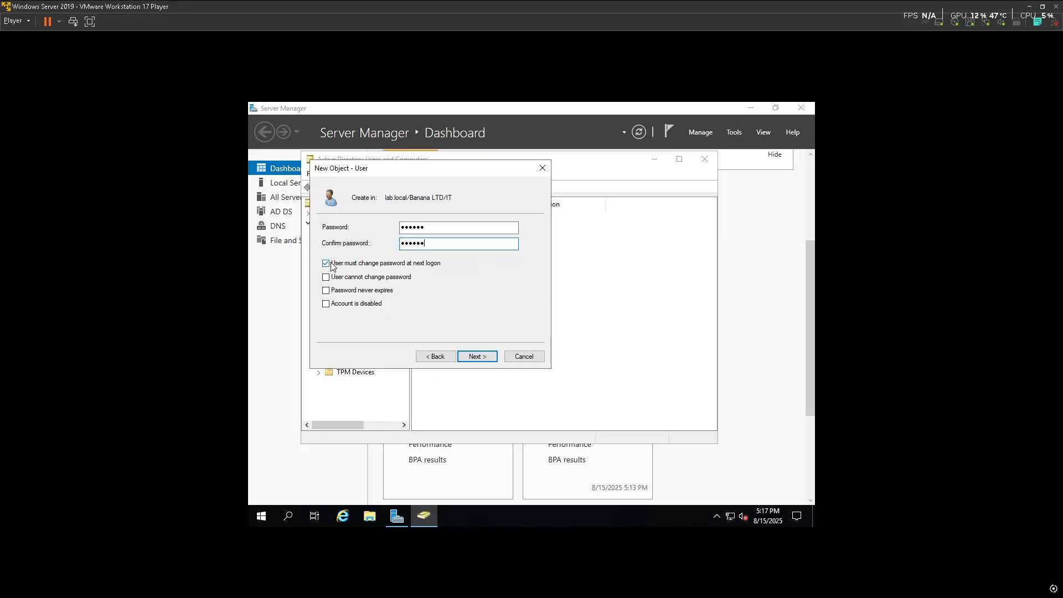
{"action": "left_click", "coordinate": [328, 264]}
{"action": "left_click", "coordinate": [326, 277]}
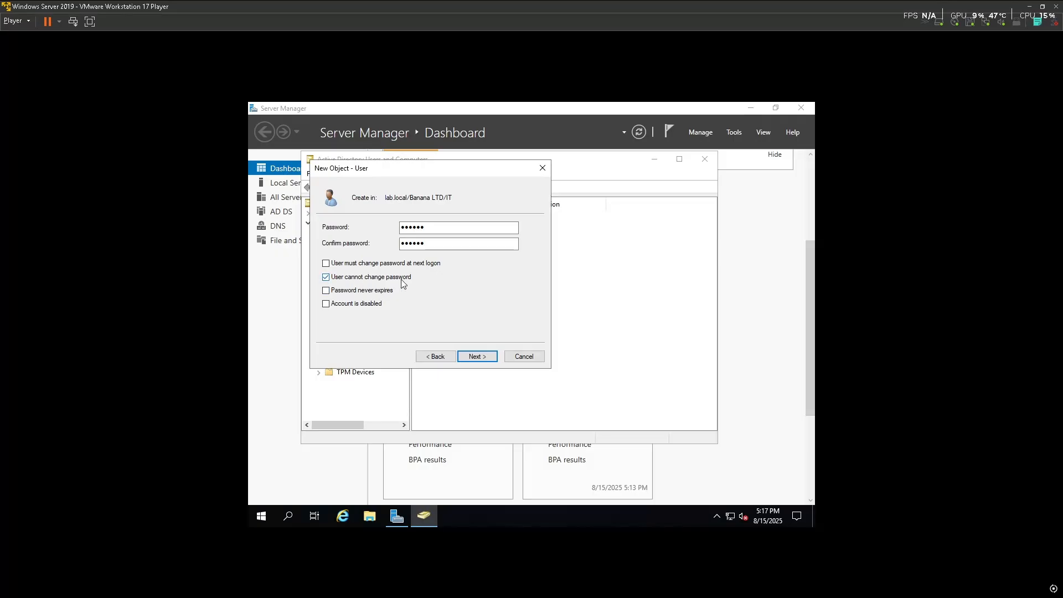
{"action": "left_click", "coordinate": [477, 357]}
{"action": "left_click", "coordinate": [477, 356]}
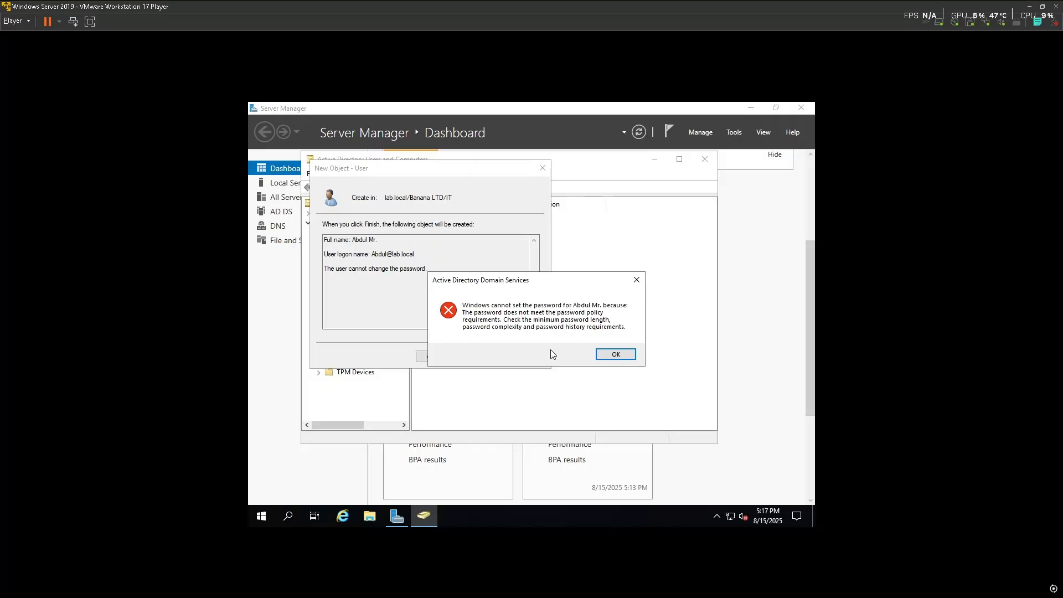
{"action": "left_click", "coordinate": [614, 355]}
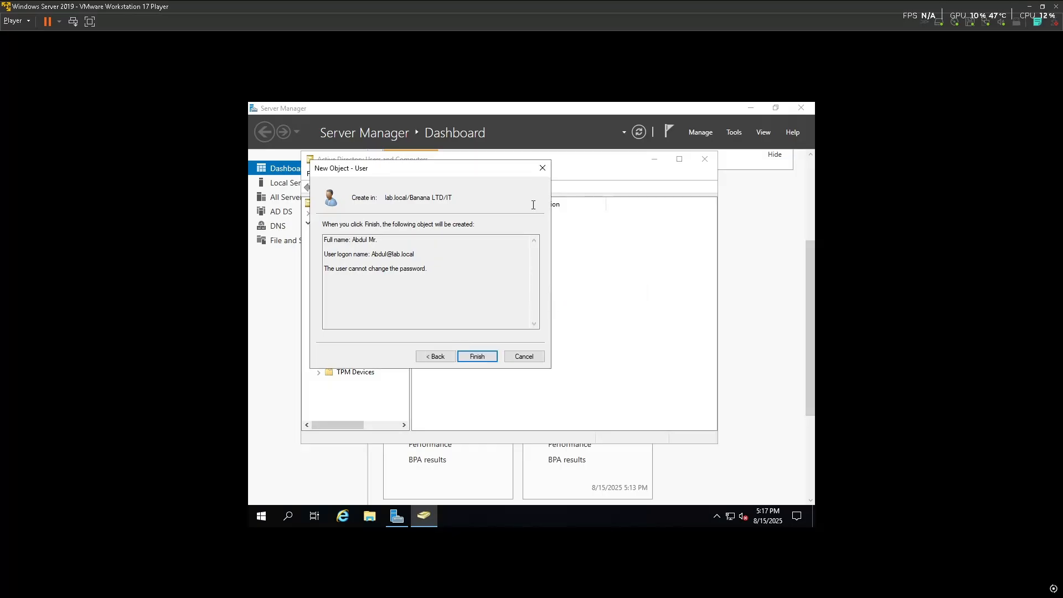
{"action": "left_click", "coordinate": [544, 167]}
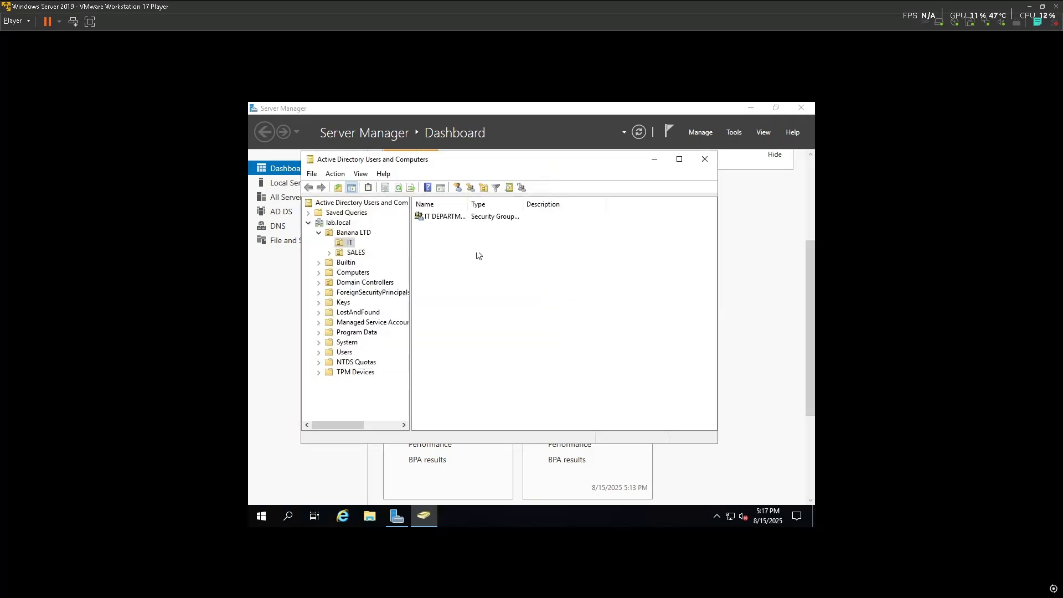
Inspect the IT DEPARTMENT group's properties and actions without changing anything
{"action": "double_click", "coordinate": [460, 219]}
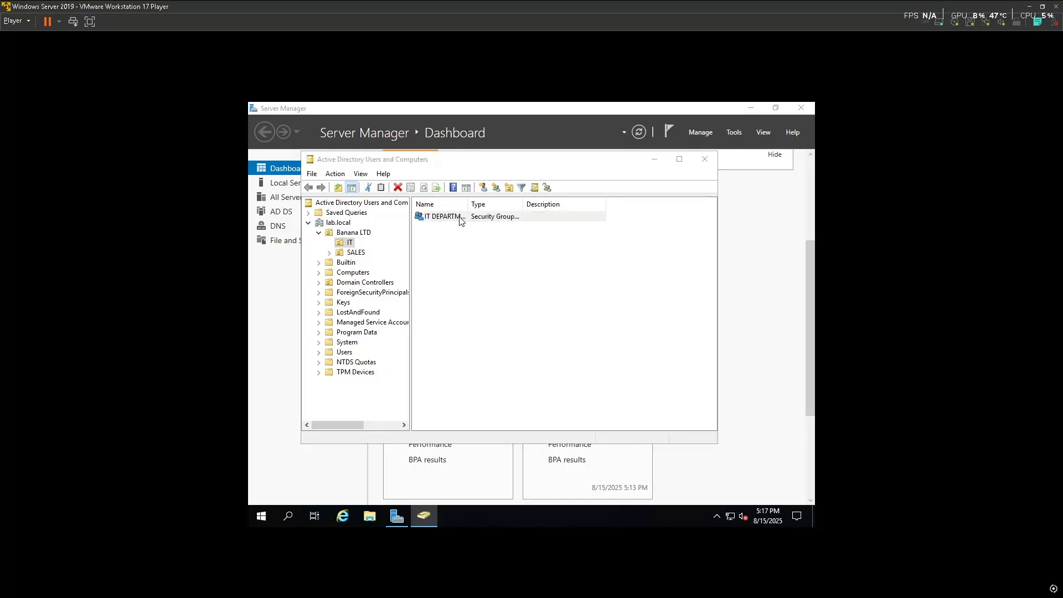
{"action": "left_click", "coordinate": [607, 174]}
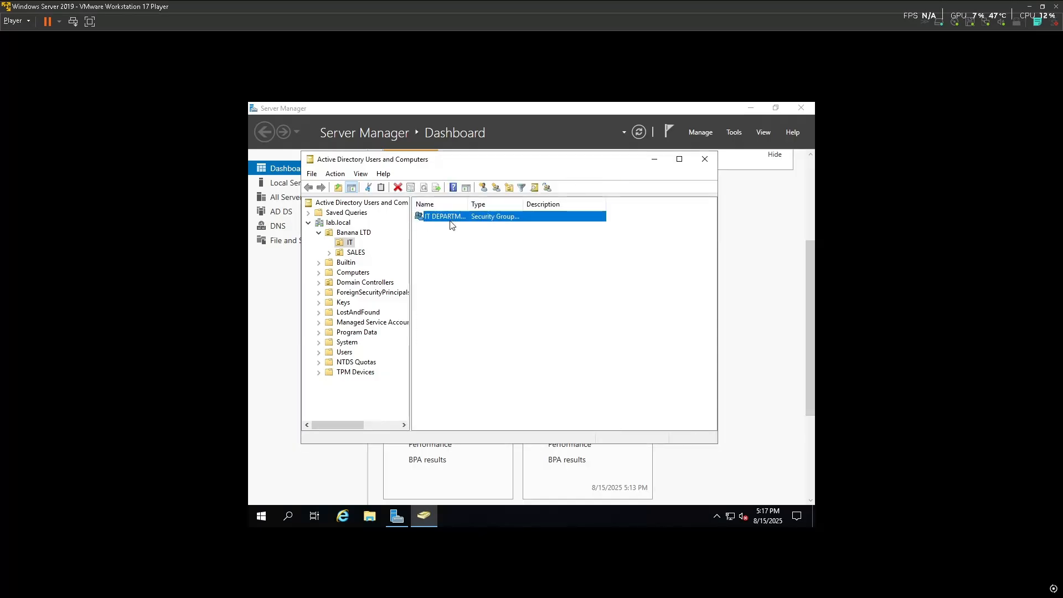
{"action": "right_click", "coordinate": [451, 219]}
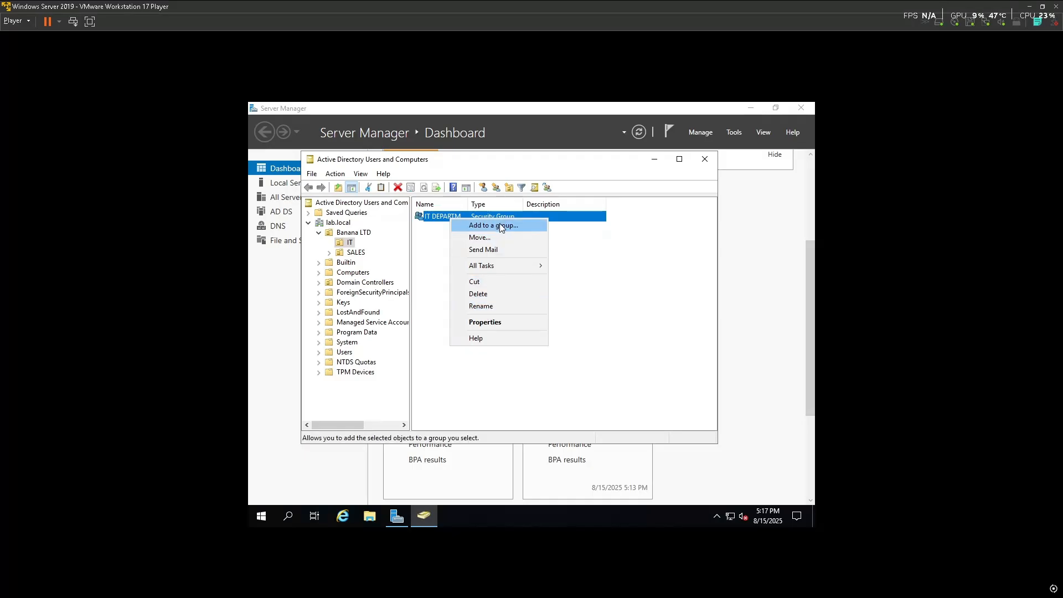
{"action": "left_click", "coordinate": [519, 304]}
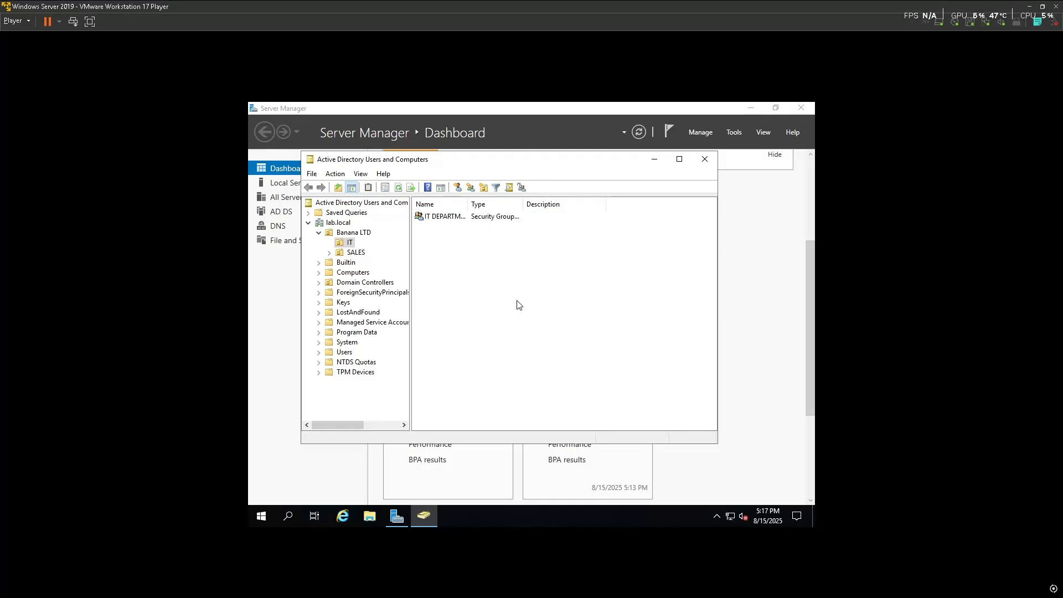
In Group Policy Management, create and link a new GPO named Password in lab.local
{"action": "left_click", "coordinate": [705, 159]}
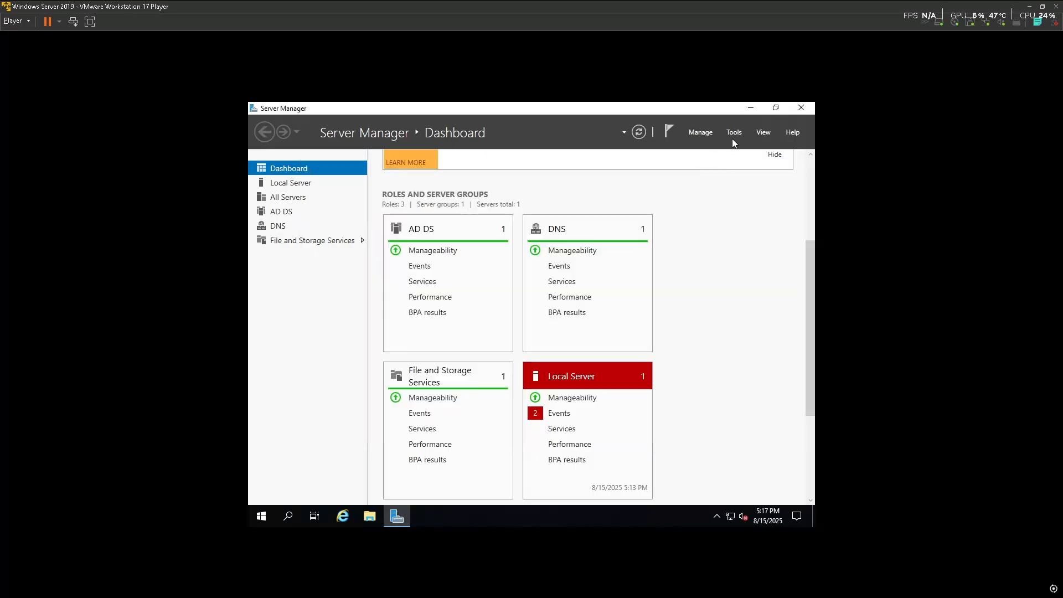
{"action": "left_click", "coordinate": [734, 132]}
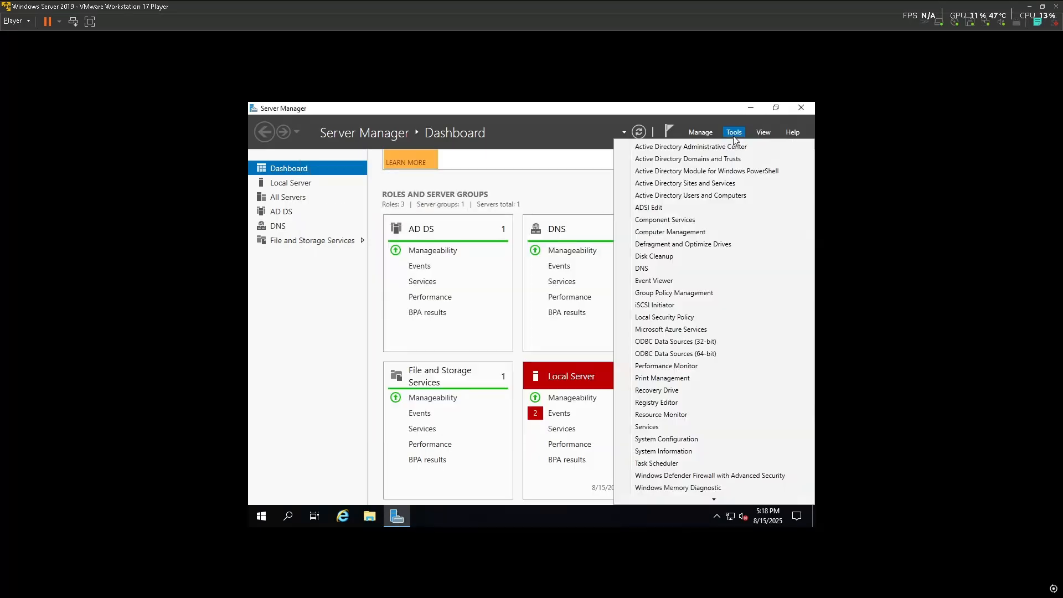
{"action": "left_click", "coordinate": [701, 293]}
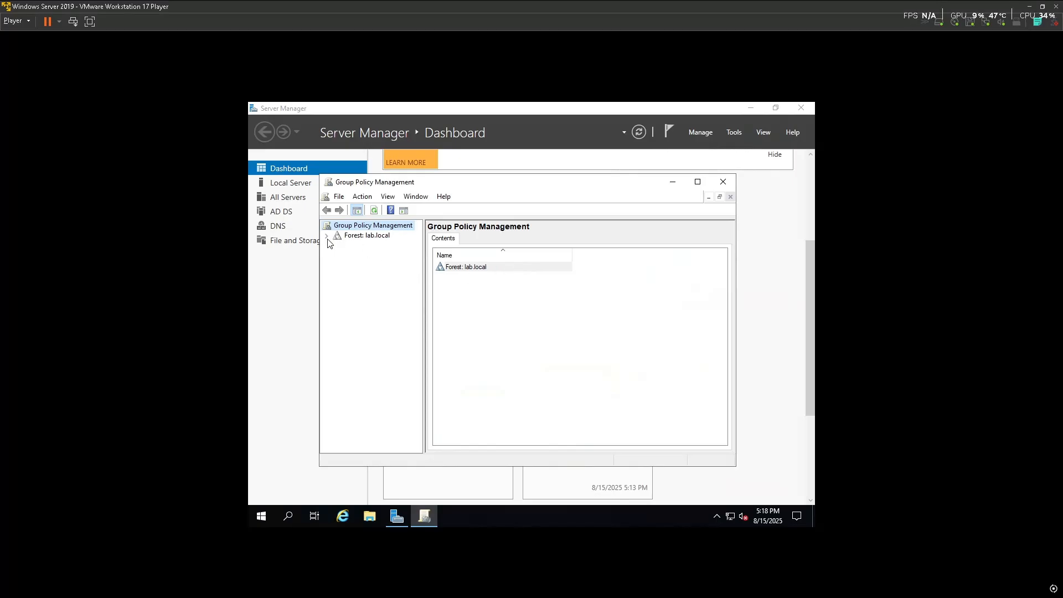
{"action": "left_click", "coordinate": [327, 236]}
{"action": "left_click", "coordinate": [338, 246]}
{"action": "left_click", "coordinate": [373, 256]}
{"action": "right_click", "coordinate": [373, 257]}
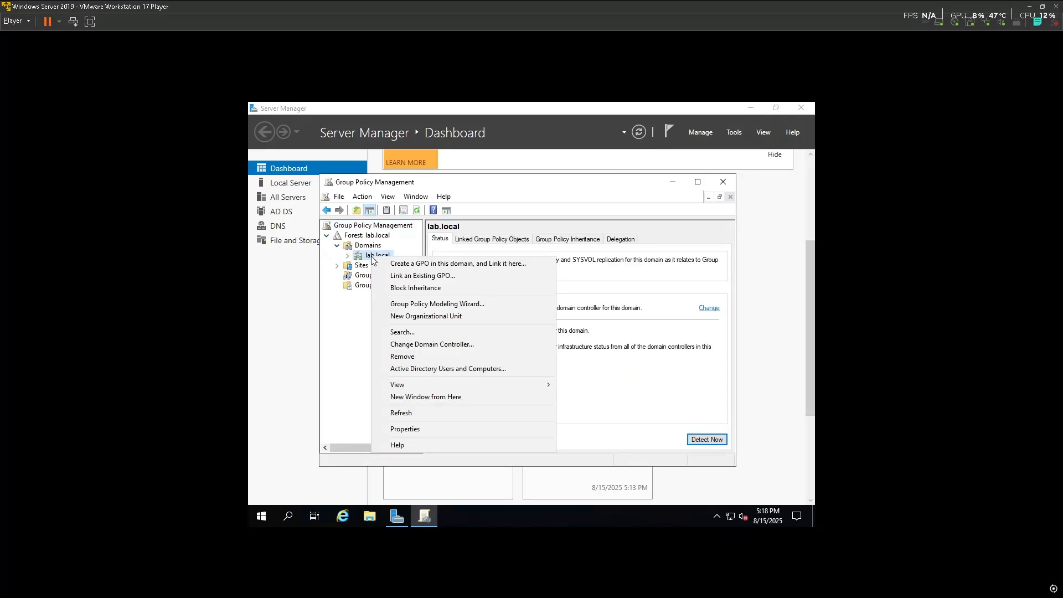
{"action": "left_click", "coordinate": [405, 265]}
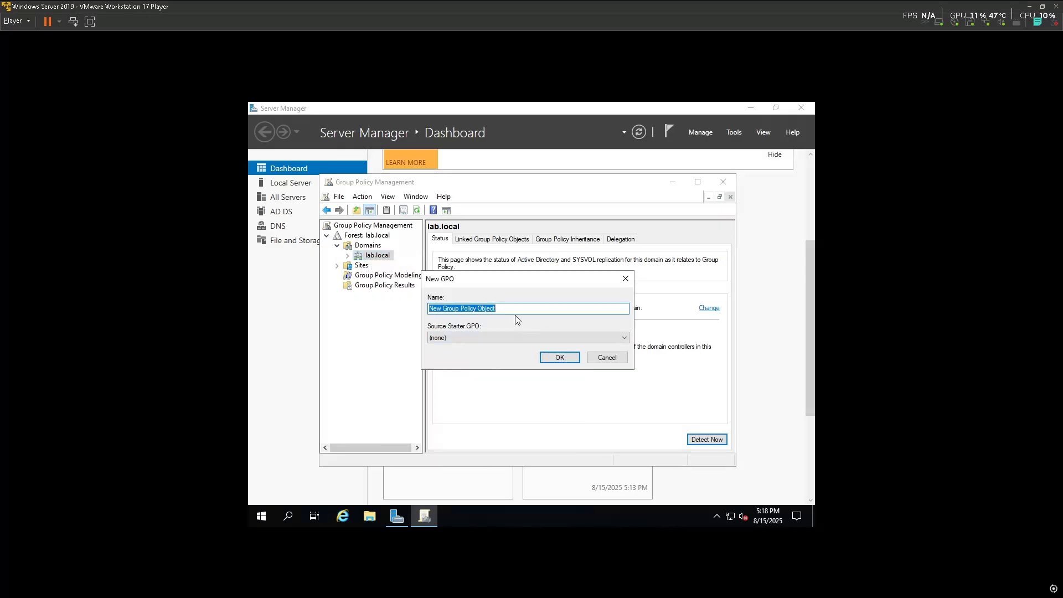
{"action": "type", "text": "Password"}
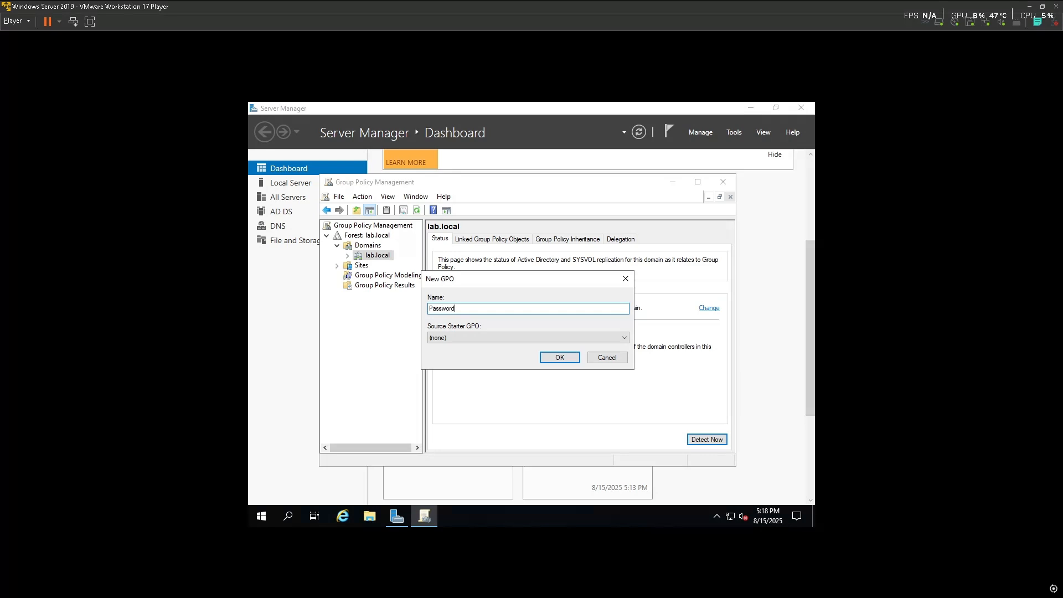
{"action": "left_click", "coordinate": [558, 357]}
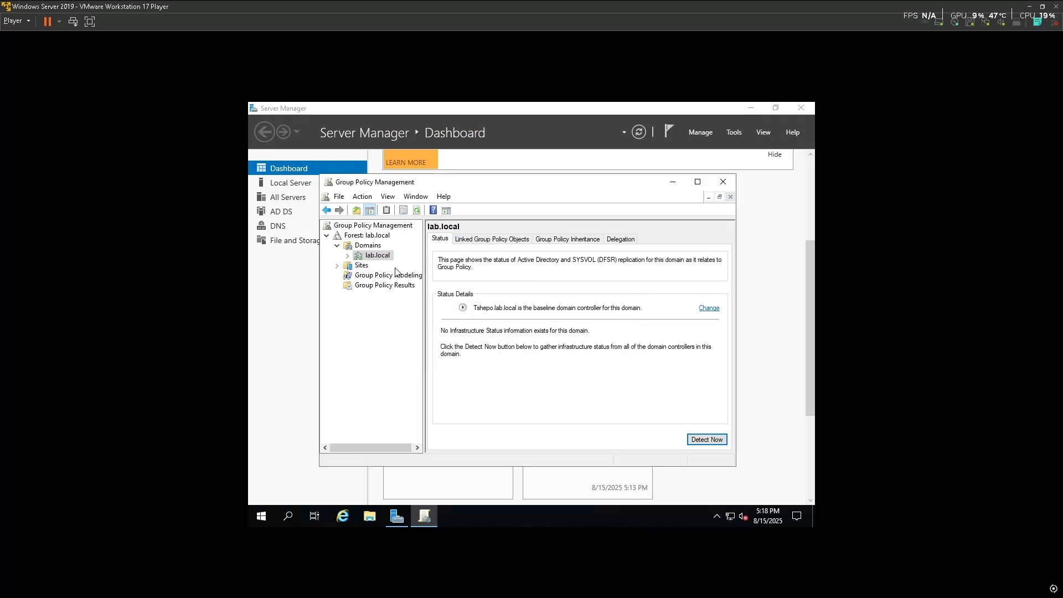
Delete the Password GPO link from lab.local and select the Default Domain Policy
{"action": "double_click", "coordinate": [376, 257]}
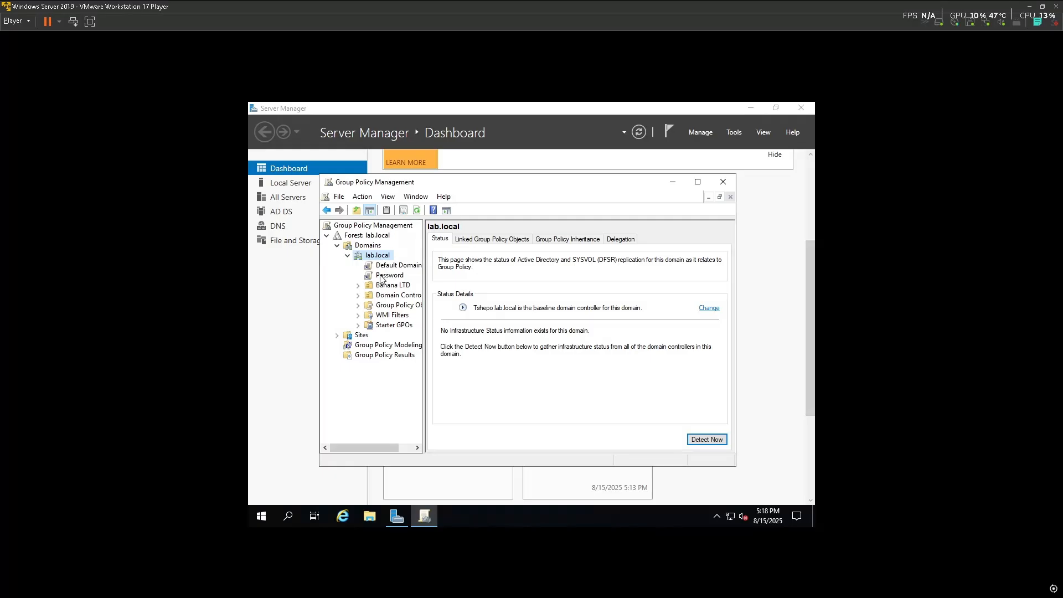
{"action": "left_click", "coordinate": [382, 277]}
{"action": "left_click", "coordinate": [607, 348]}
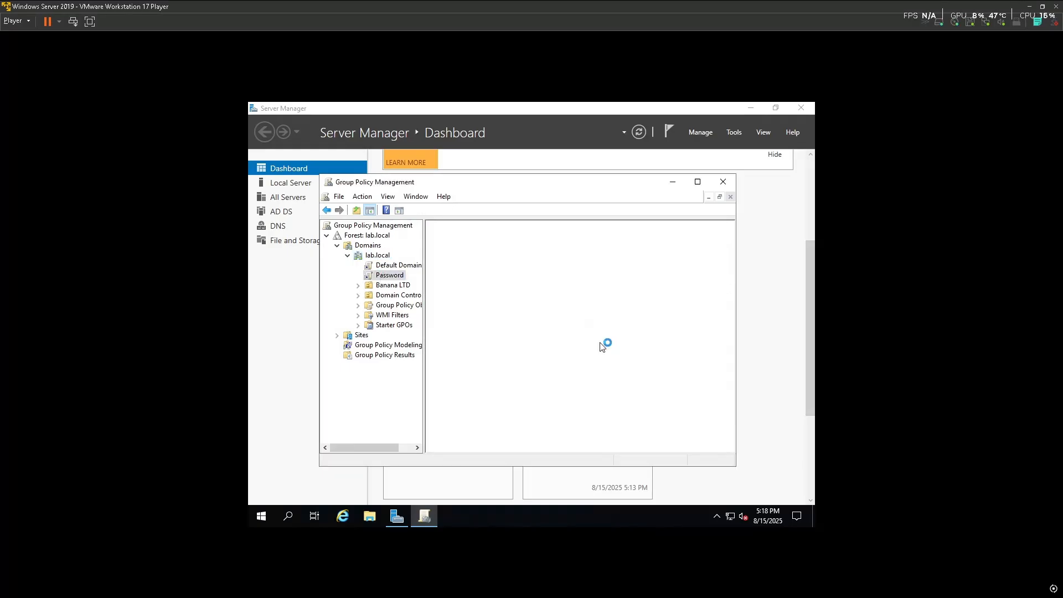
{"action": "right_click", "coordinate": [395, 279]}
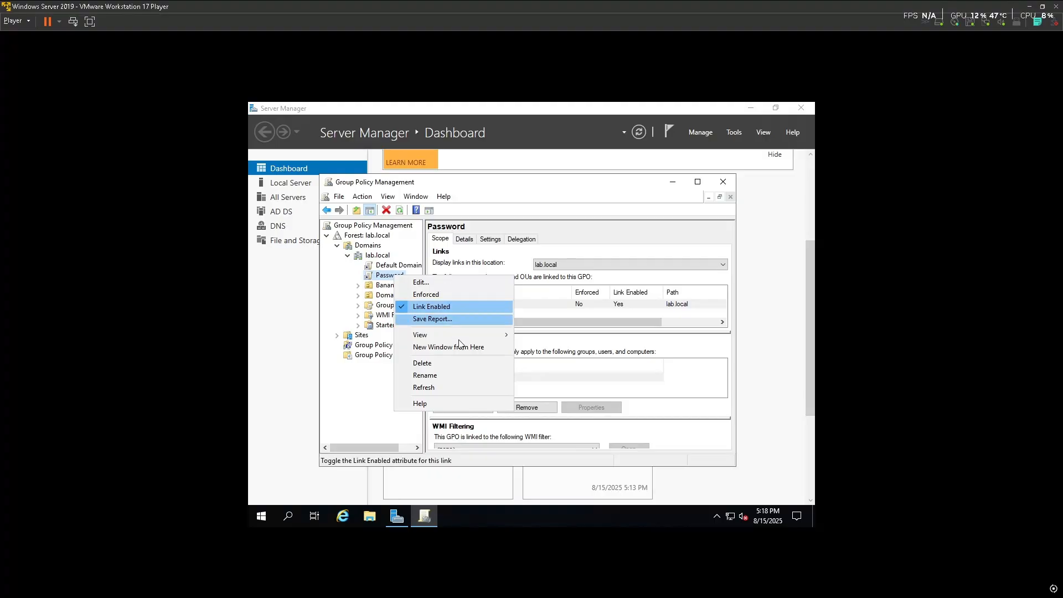
{"action": "left_click", "coordinate": [441, 363]}
{"action": "left_click", "coordinate": [533, 357]}
{"action": "left_click", "coordinate": [391, 269]}
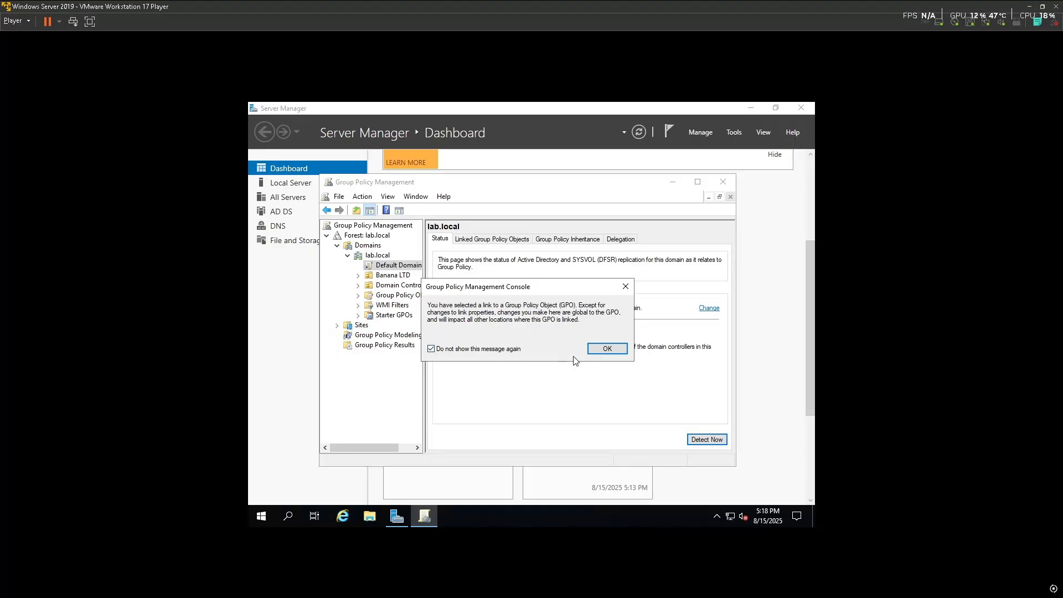
{"action": "left_click", "coordinate": [607, 348]}
Edit the Default Domain Policy and navigate to Account Policies > Password Policy
{"action": "right_click", "coordinate": [396, 269]}
{"action": "left_click", "coordinate": [421, 275]}
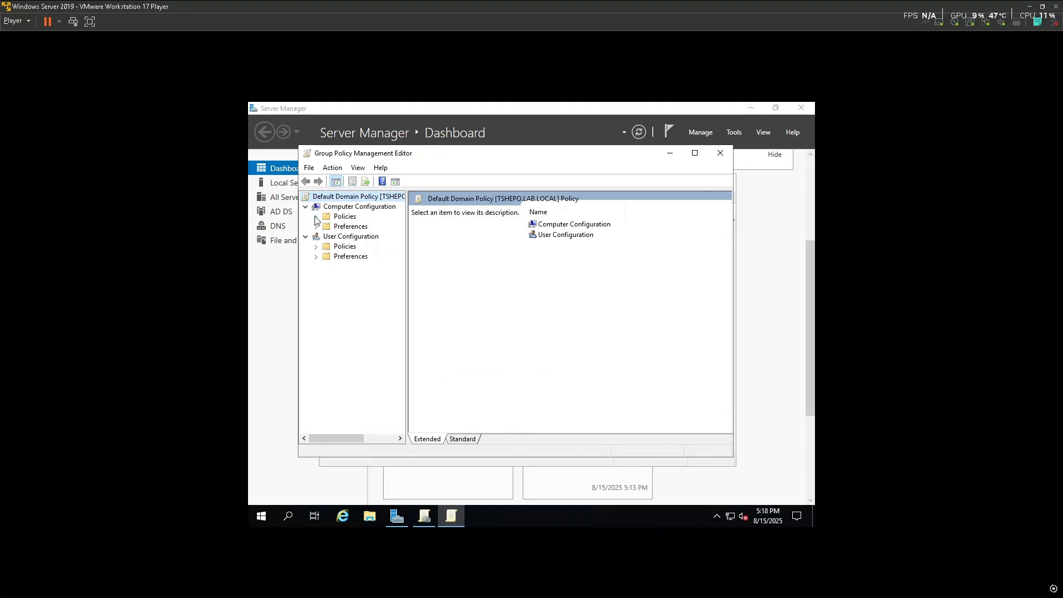
{"action": "left_click", "coordinate": [317, 217]}
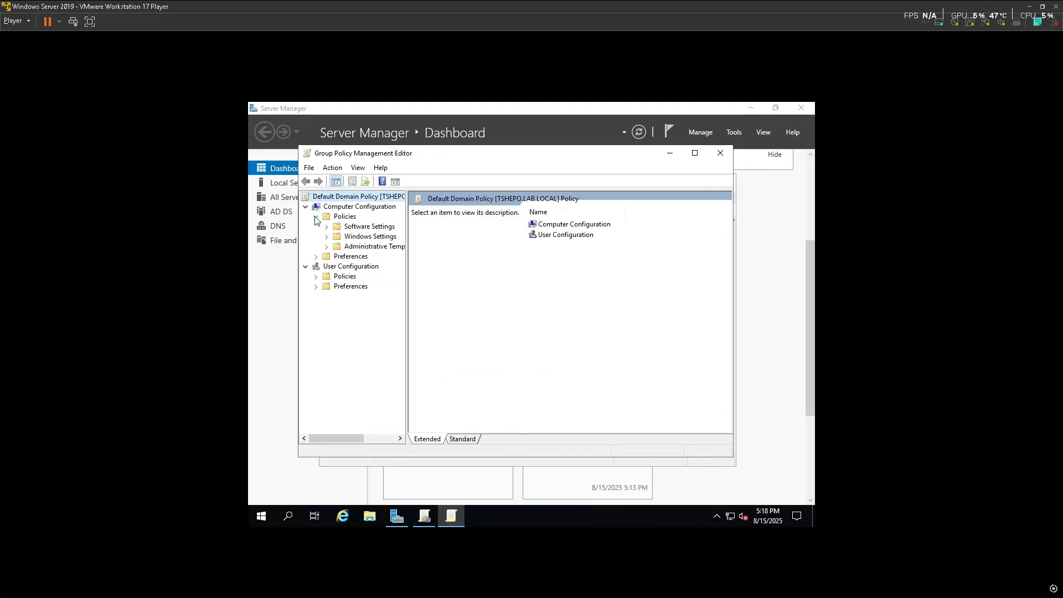
{"action": "left_click", "coordinate": [327, 237]}
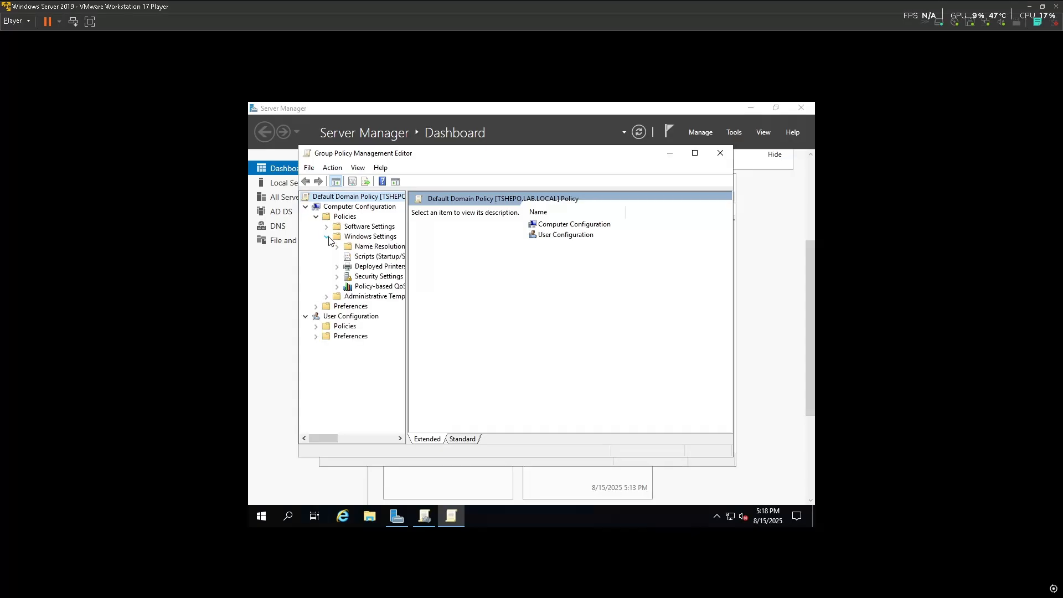
{"action": "left_click", "coordinate": [337, 276]}
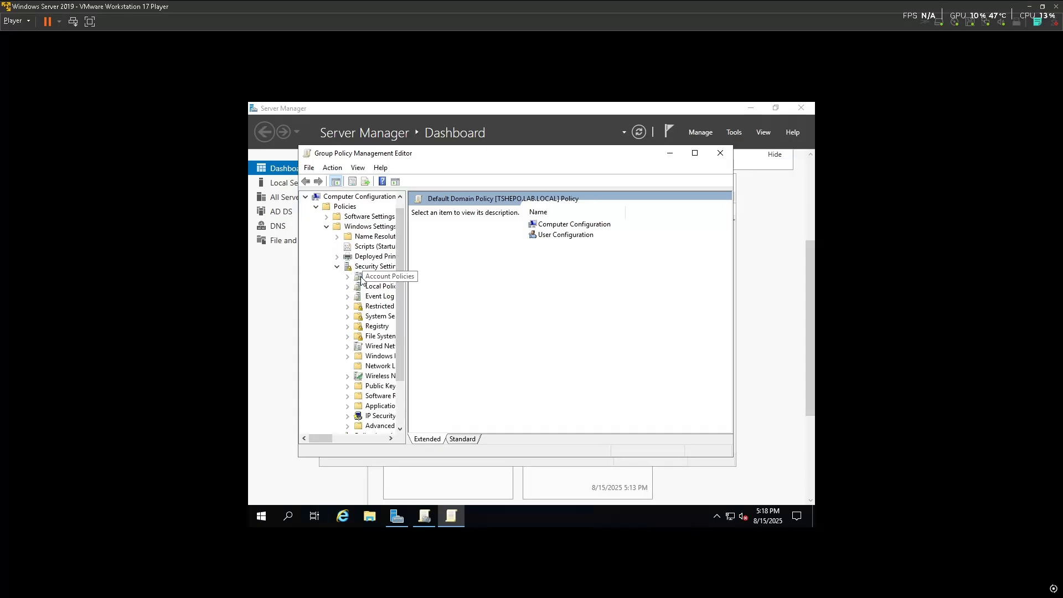
{"action": "left_click", "coordinate": [379, 276]}
{"action": "left_click", "coordinate": [474, 213]}
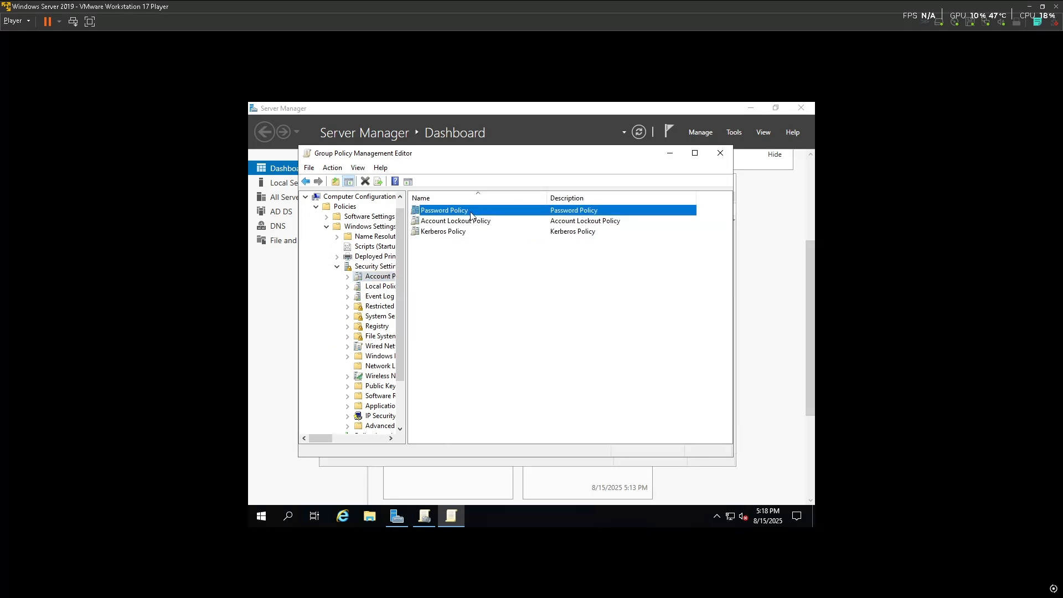
{"action": "right_click", "coordinate": [471, 217]}
{"action": "left_click", "coordinate": [489, 220]}
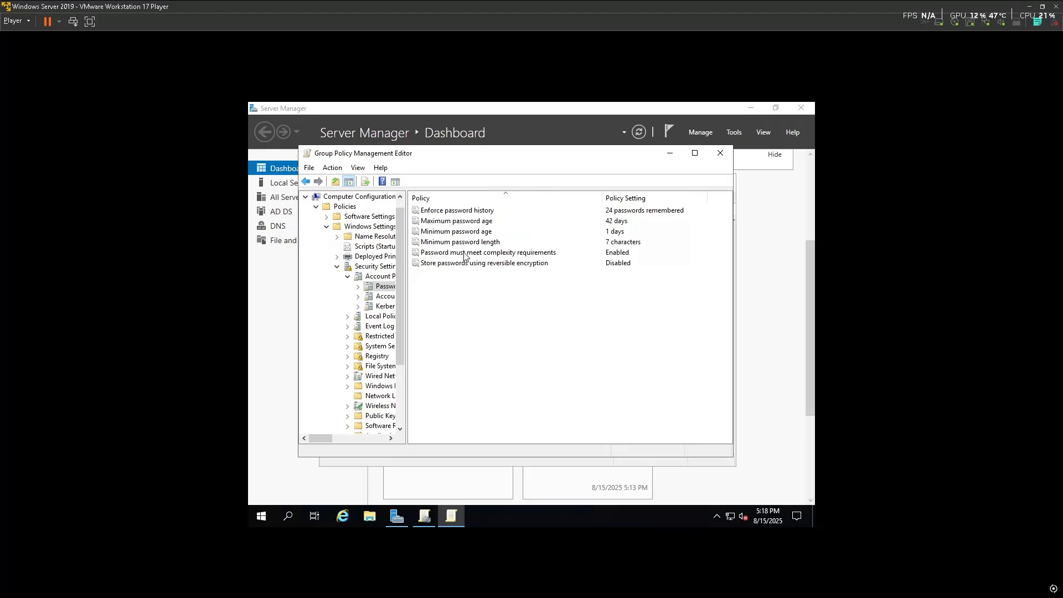
Set 'Password must meet complexity requirements' to Disabled
{"action": "left_click", "coordinate": [480, 257]}
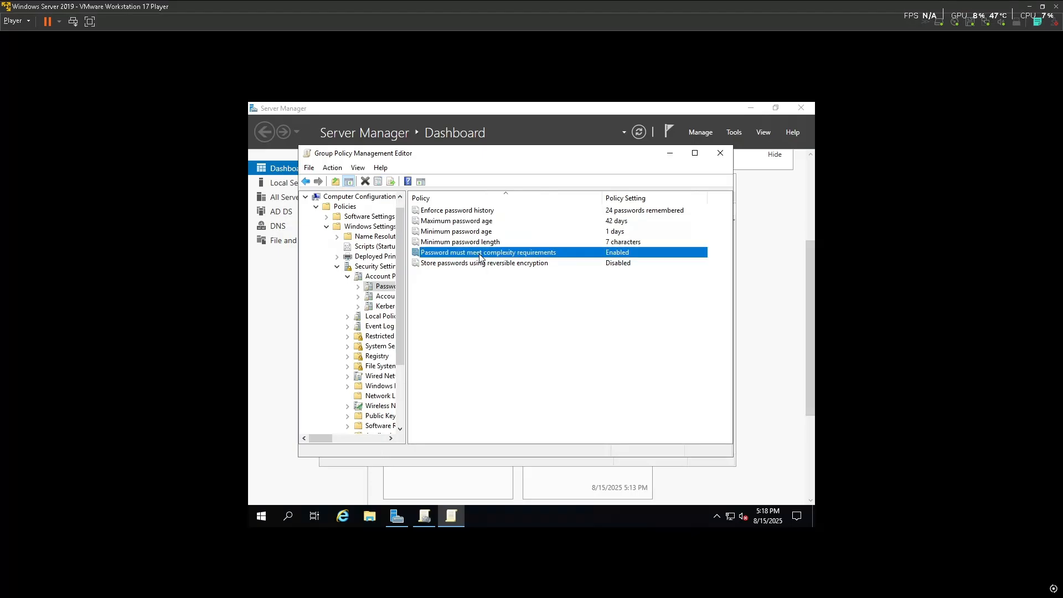
{"action": "double_click", "coordinate": [480, 252]}
{"action": "left_click", "coordinate": [434, 257]}
{"action": "left_click", "coordinate": [606, 432]}
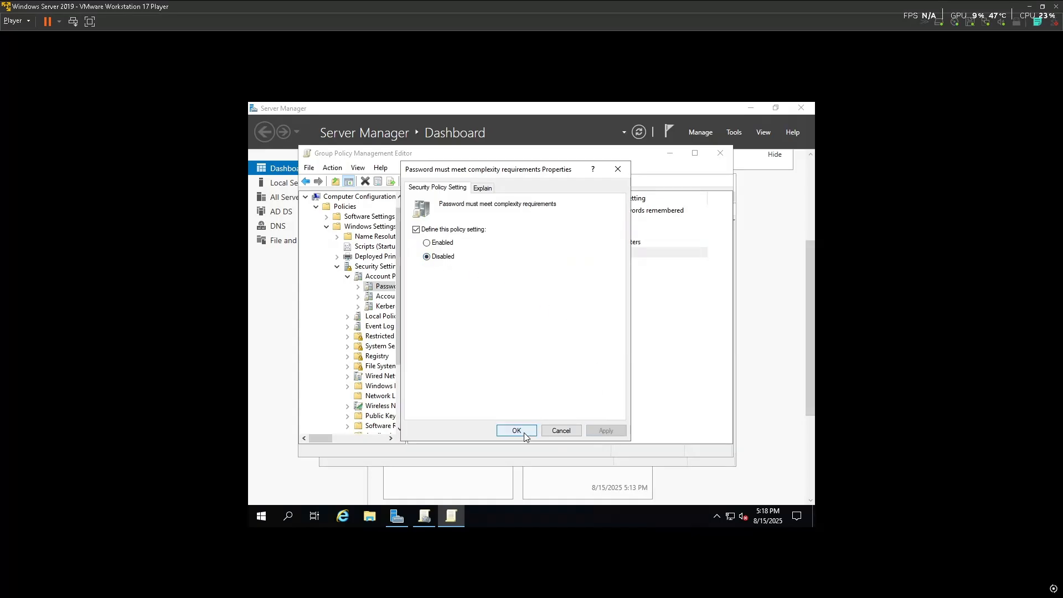
{"action": "left_click", "coordinate": [516, 431]}
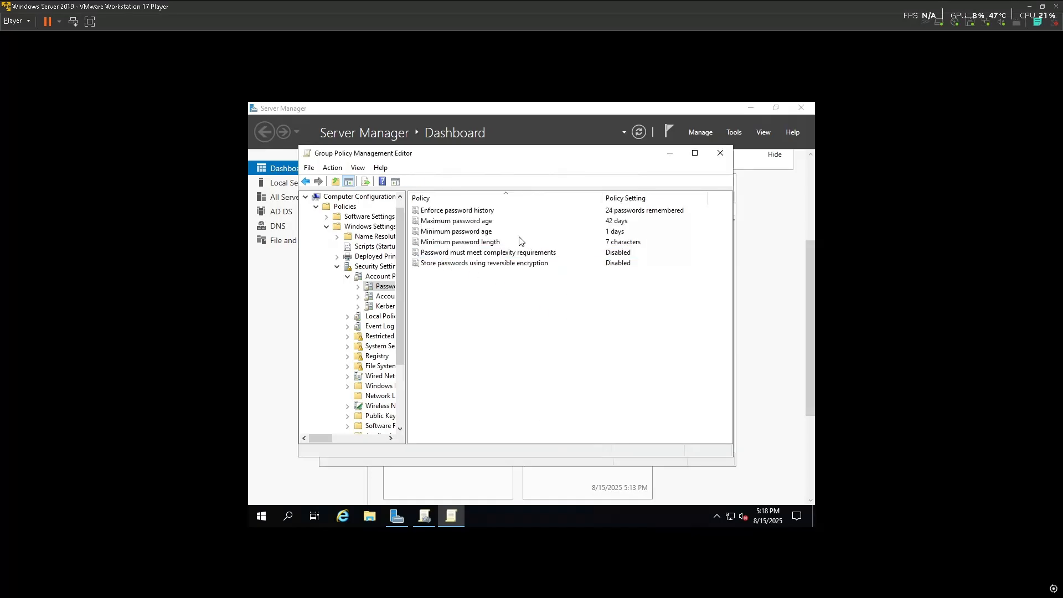
Set the minimum password length to 0 characters and close the policy editor
{"action": "double_click", "coordinate": [492, 242]}
{"action": "left_click", "coordinate": [455, 258]}
{"action": "left_click", "coordinate": [455, 258]}
{"action": "left_click", "coordinate": [607, 431]}
{"action": "left_click", "coordinate": [516, 431]}
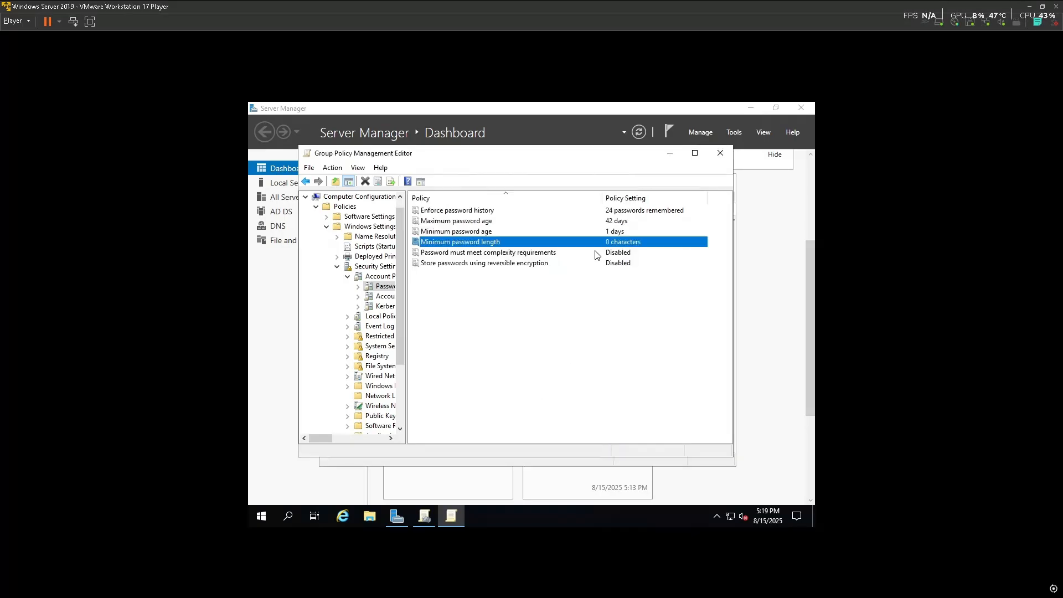
{"action": "left_click", "coordinate": [551, 302]}
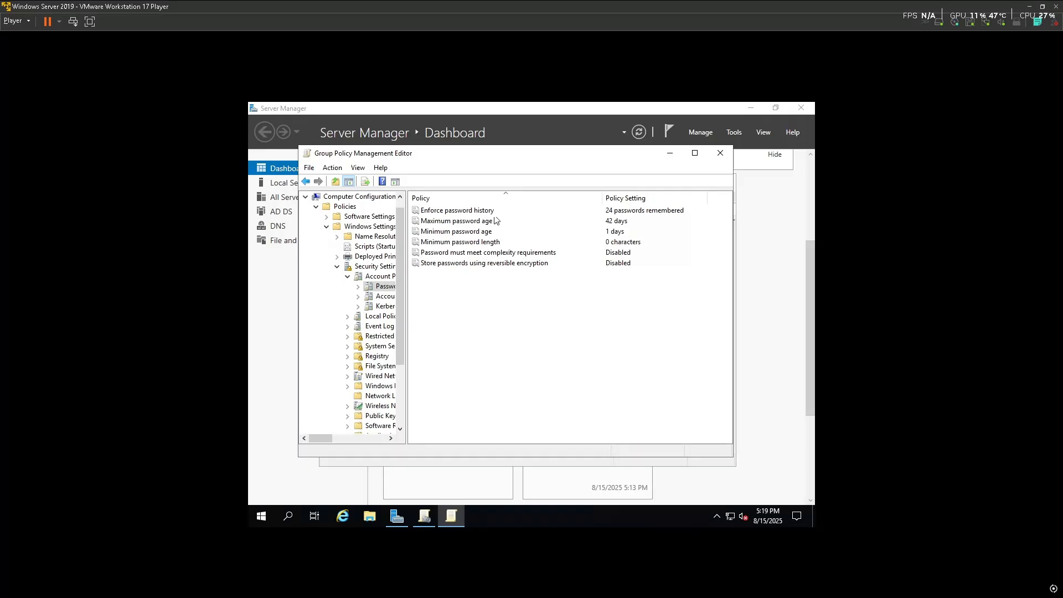
{"action": "left_click", "coordinate": [721, 152]}
Enforce the Default Domain Policy link and add Administrator to its security filtering
{"action": "right_click", "coordinate": [391, 270]}
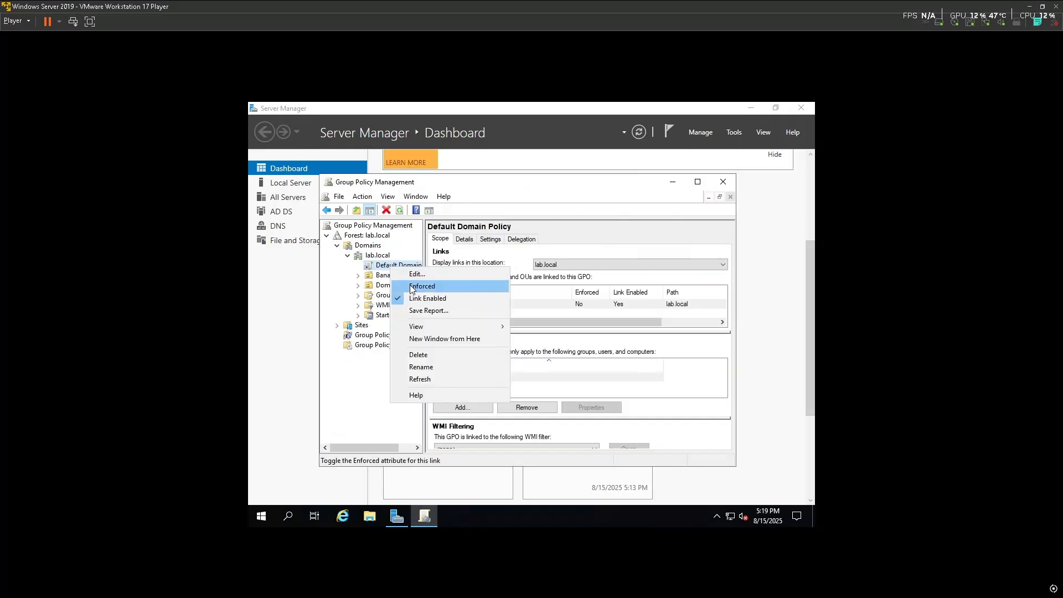
{"action": "left_click", "coordinate": [411, 286]}
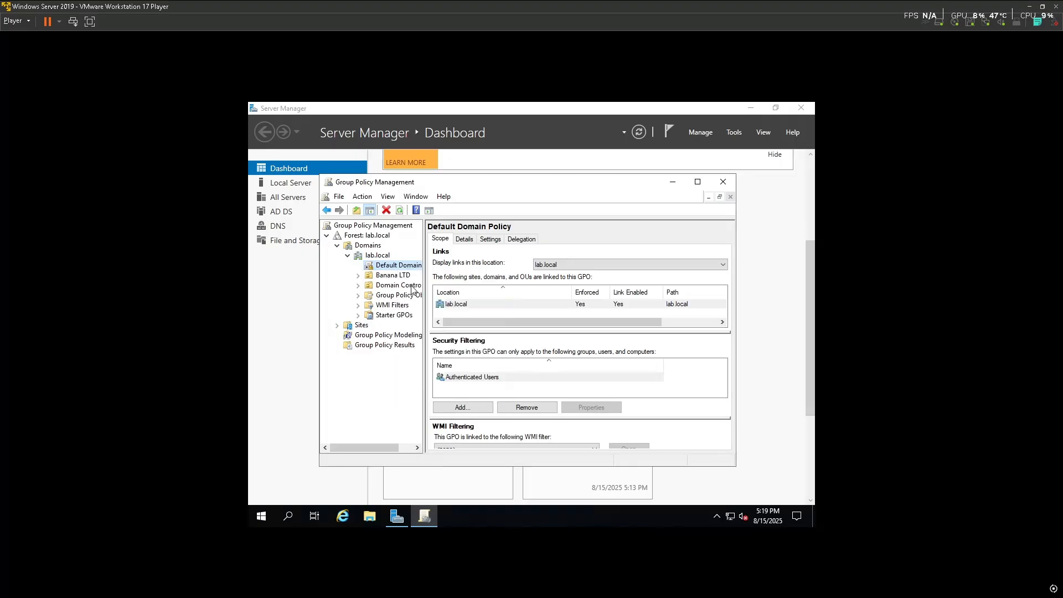
{"action": "left_click", "coordinate": [478, 411]}
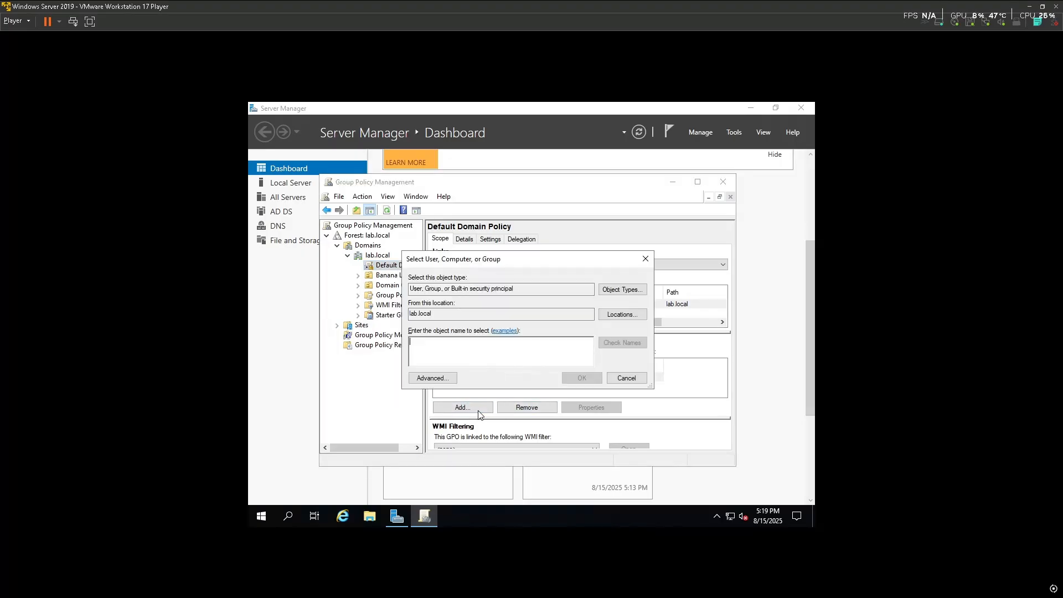
{"action": "type", "text": "admin"}
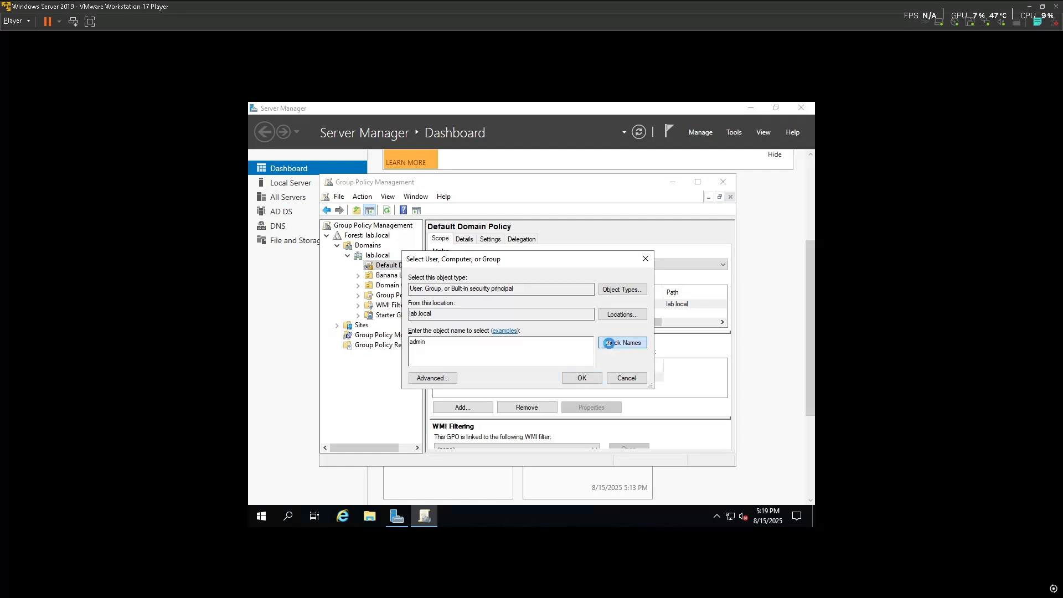
{"action": "left_click", "coordinate": [615, 344]}
{"action": "left_click", "coordinate": [421, 303]}
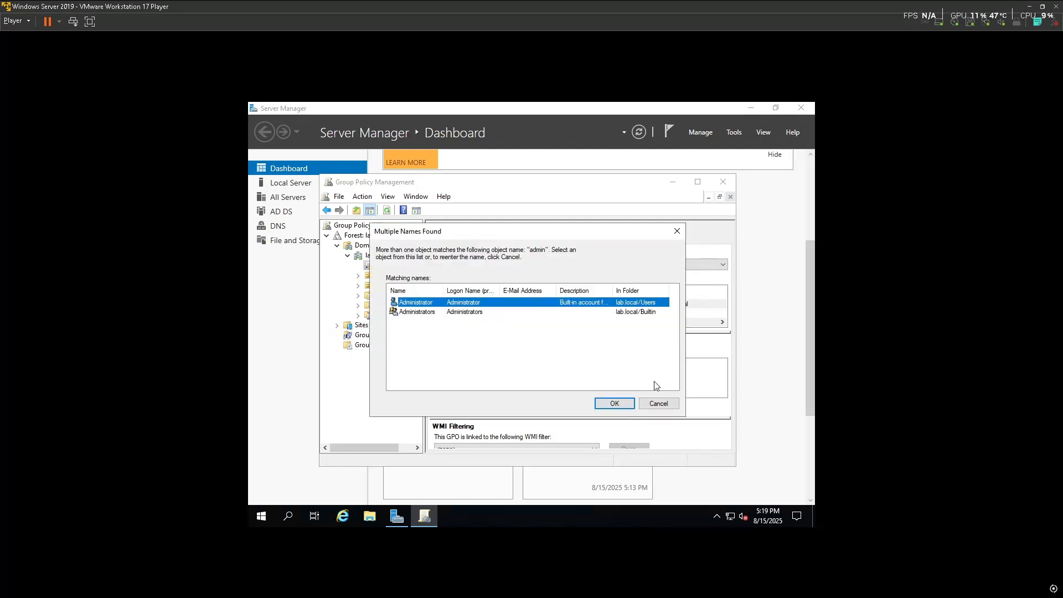
{"action": "left_click", "coordinate": [614, 404]}
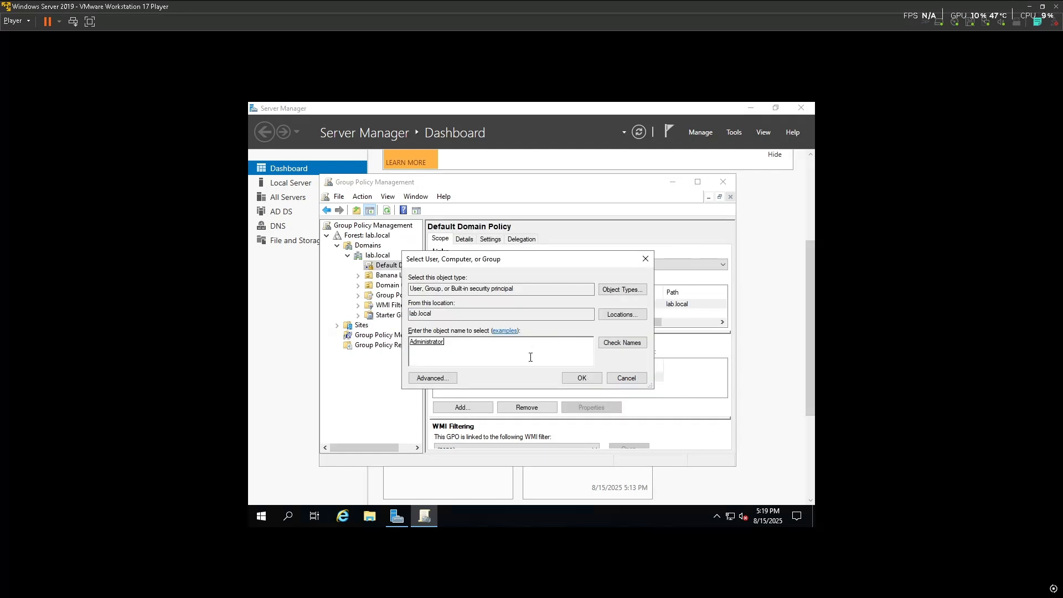
{"action": "left_click", "coordinate": [579, 379]}
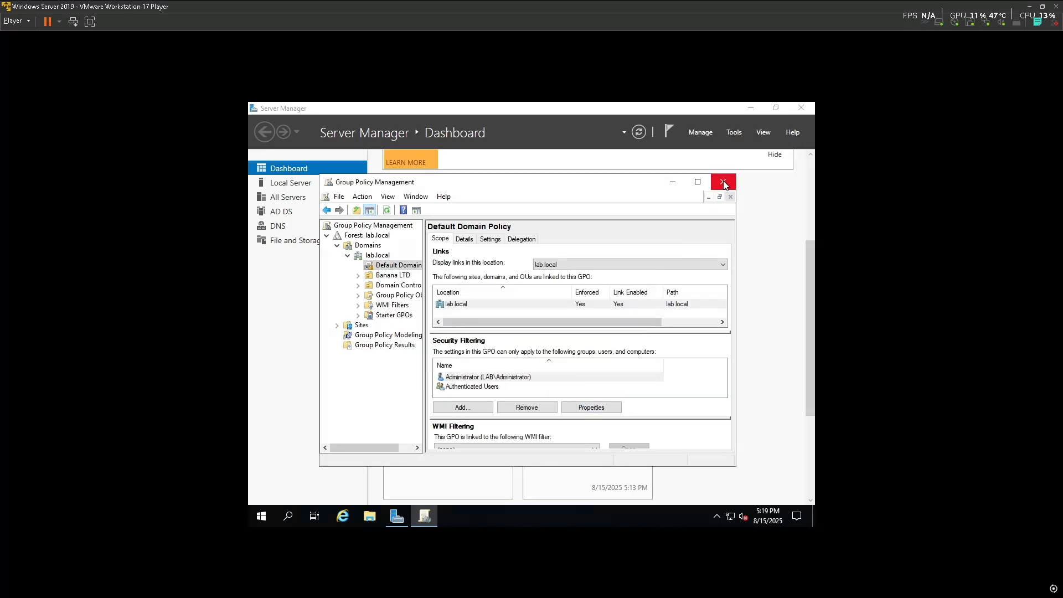
{"action": "right_click", "coordinate": [411, 266]}
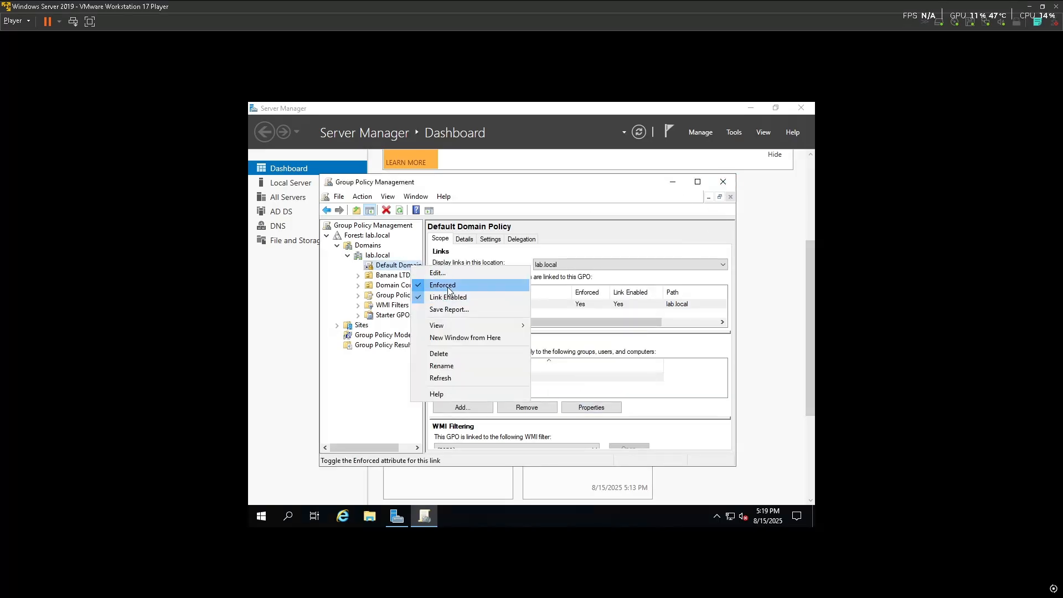
Run gpupdate /force in a Command Prompt to refresh Group Policy
{"action": "left_click", "coordinate": [725, 183]}
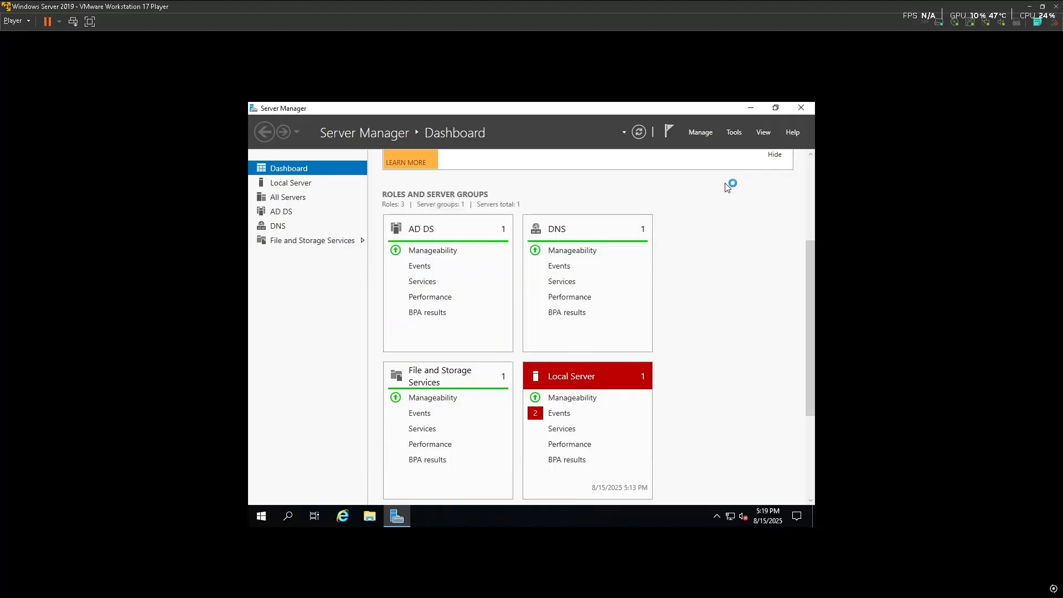
{"action": "key", "text": "super"}
{"action": "type", "text": "cmd"}
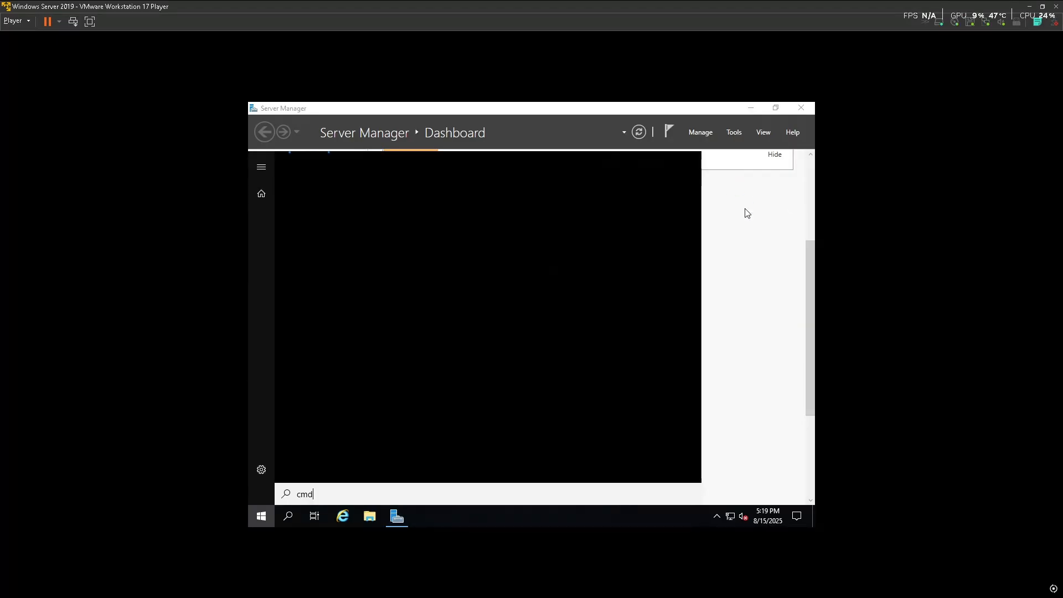
{"action": "left_click", "coordinate": [369, 216]}
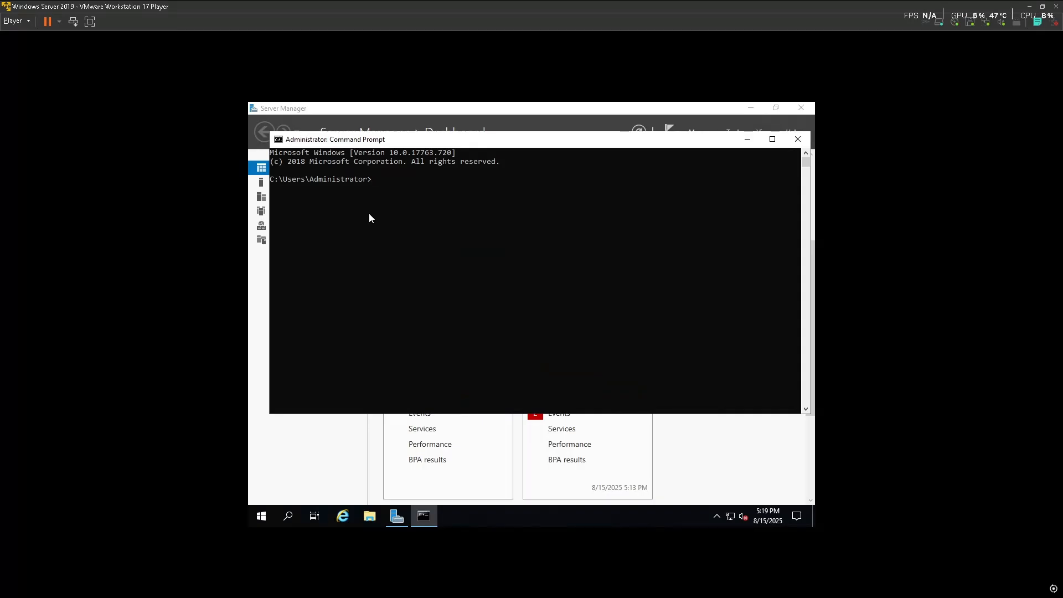
{"action": "type", "text": "gpupdate /force"}
{"action": "key", "text": "Return"}
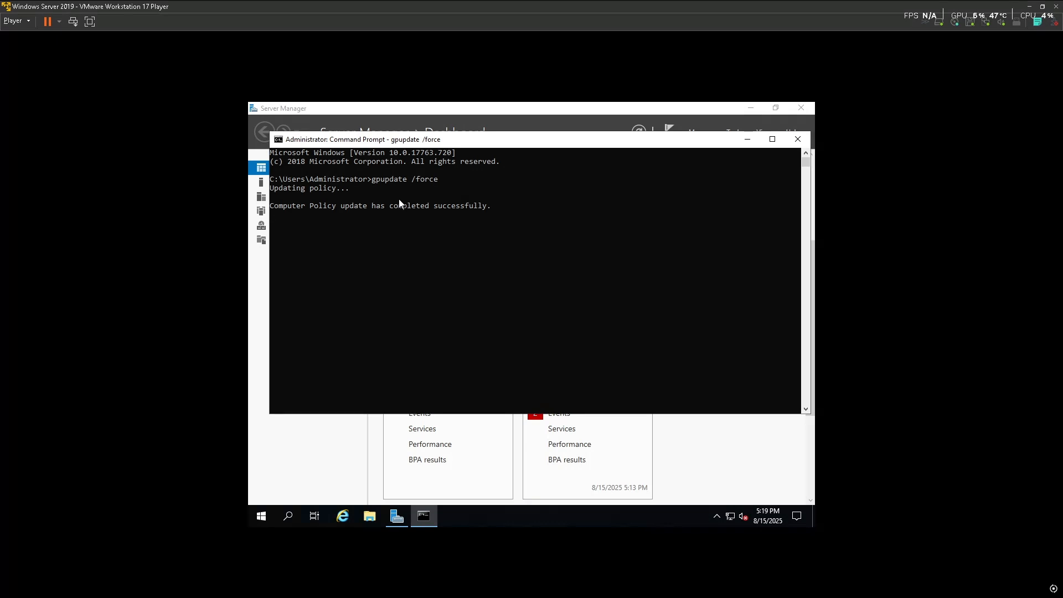
Reopen Active Directory Users and Computers and start a new IT user, entering first and logon names
{"action": "left_click", "coordinate": [797, 140]}
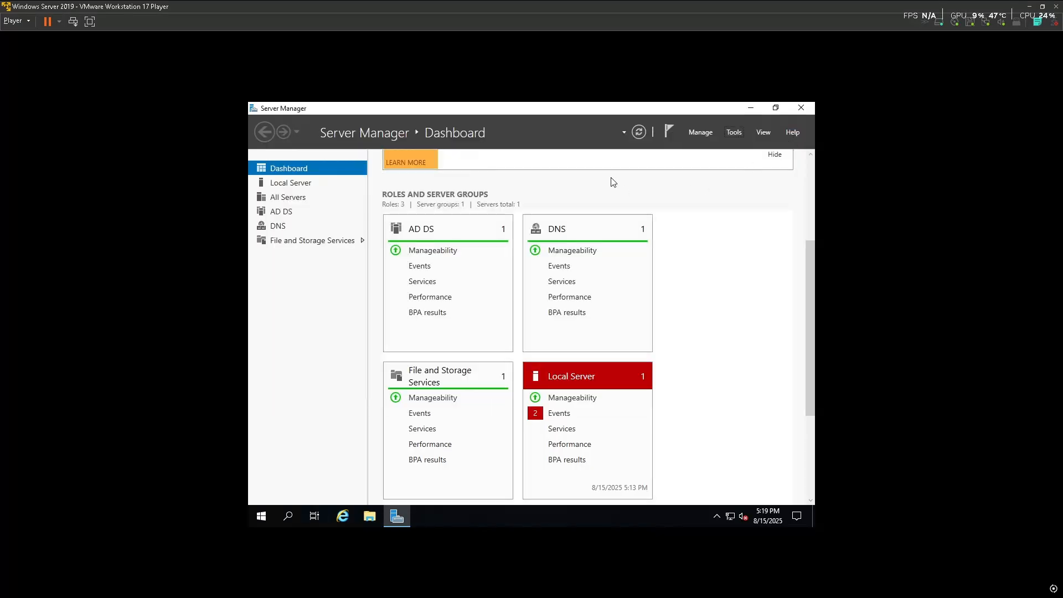
{"action": "left_click", "coordinate": [734, 132]}
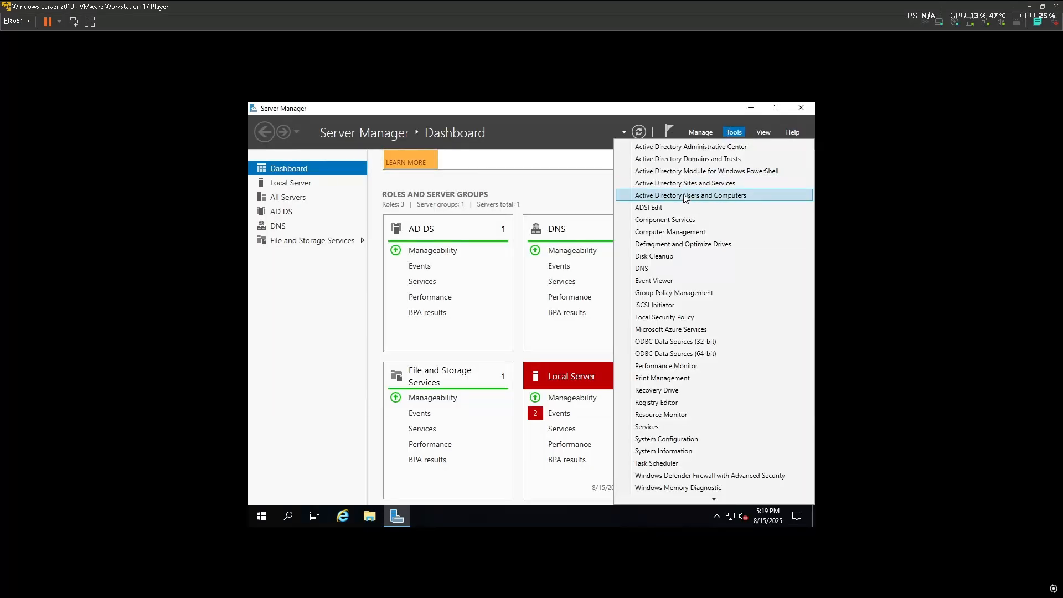
{"action": "left_click", "coordinate": [690, 196]}
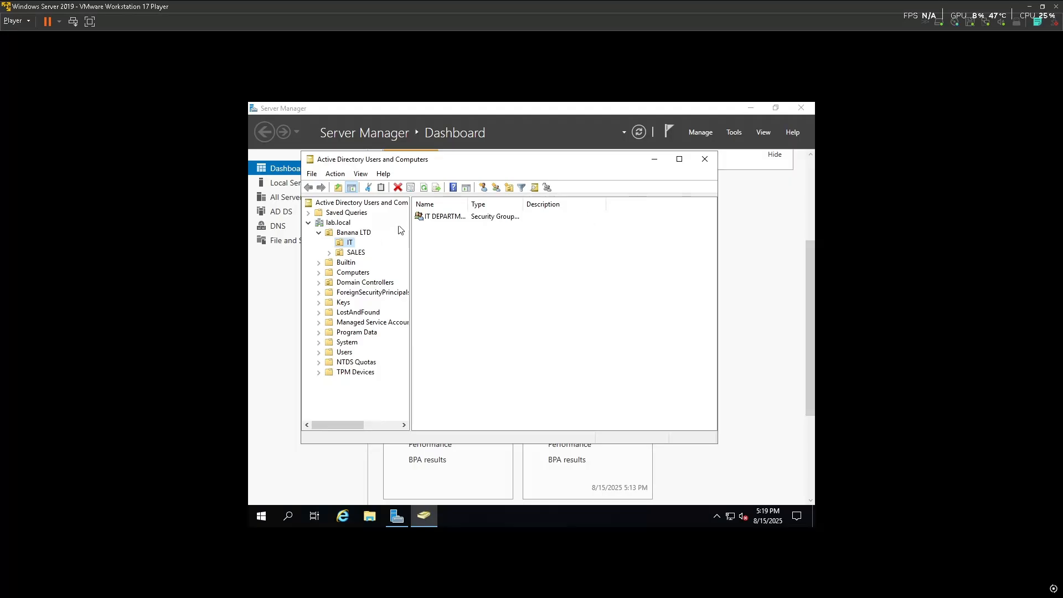
{"action": "left_click", "coordinate": [471, 265]}
{"action": "right_click", "coordinate": [476, 269]}
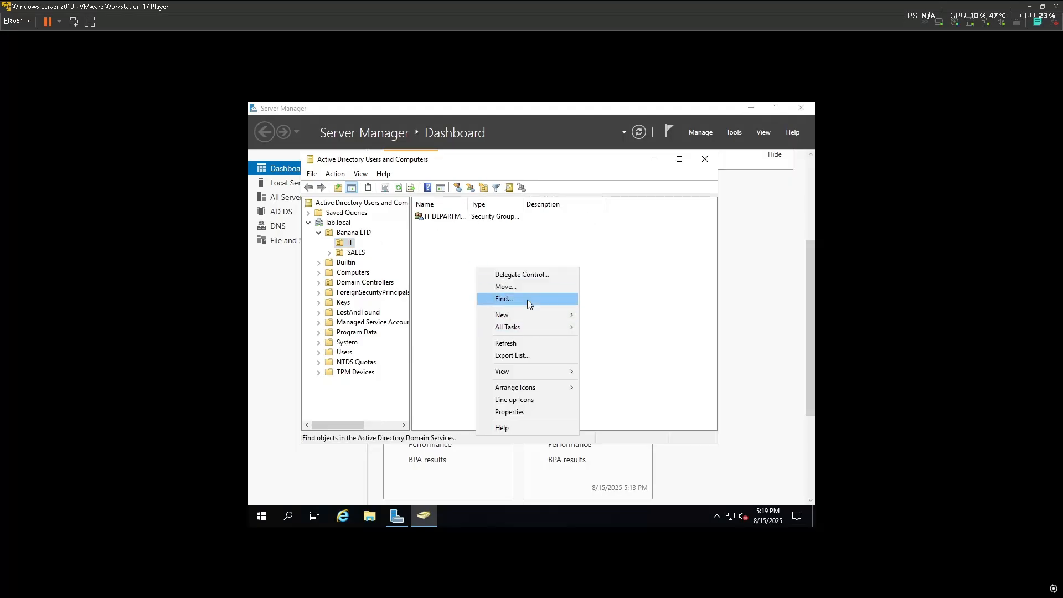
{"action": "mouse_move", "coordinate": [540, 315]}
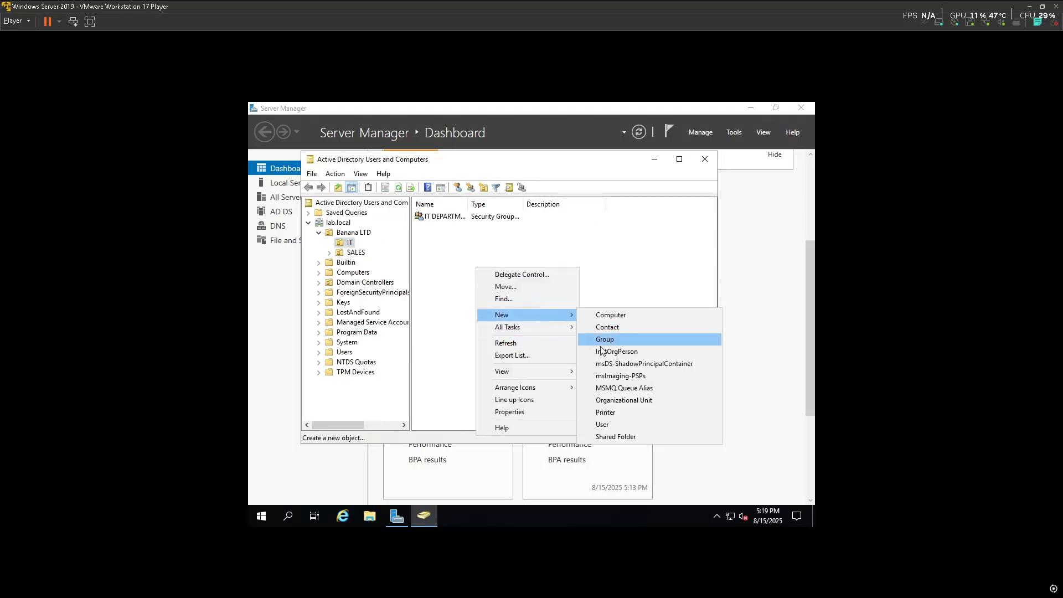
{"action": "left_click", "coordinate": [616, 423]}
{"action": "type", "text": "Abdul"}
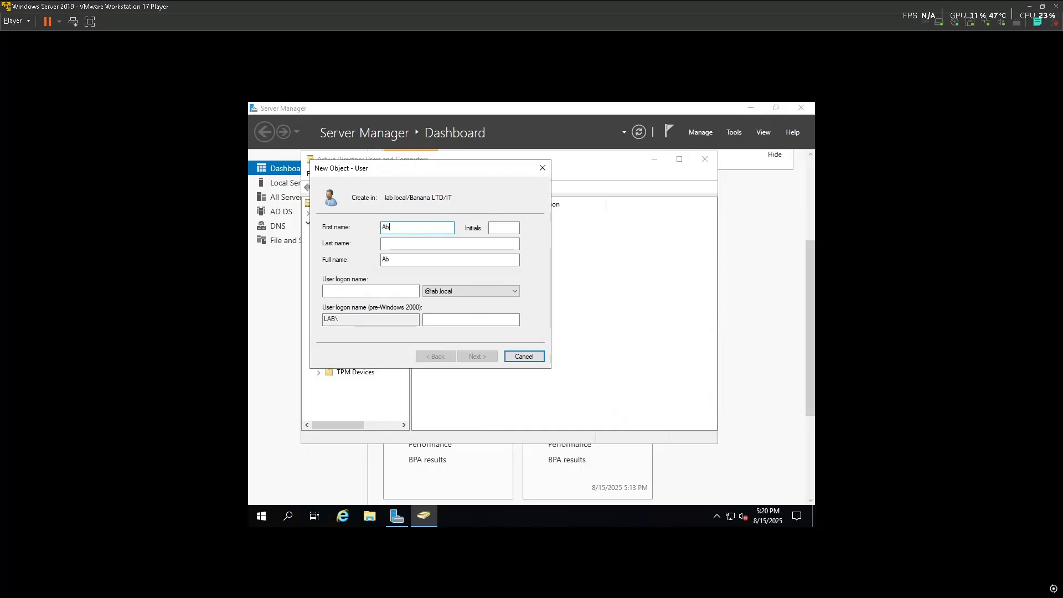
{"action": "left_click", "coordinate": [513, 230]}
{"action": "left_click", "coordinate": [376, 291]}
{"action": "type", "text": "Abdul"}
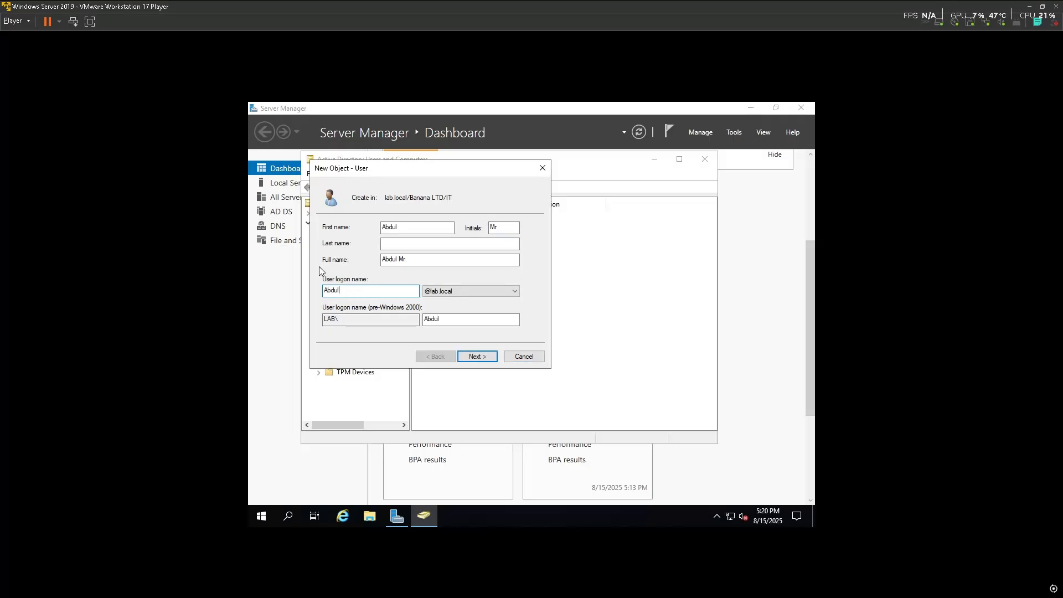
{"action": "left_click", "coordinate": [492, 360]}
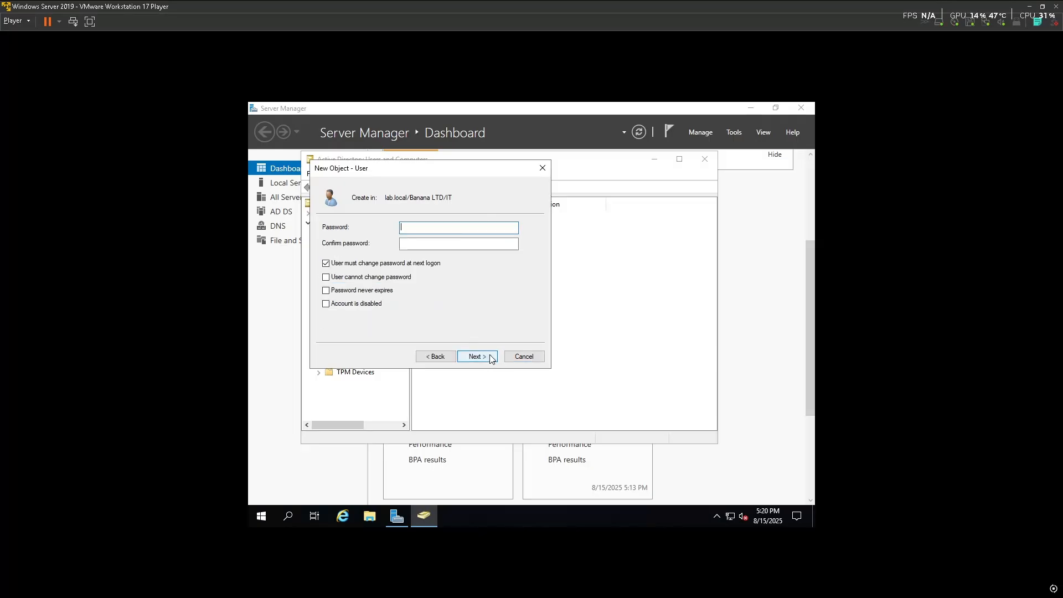
Enter the password, clear 'must change at next logon', and finish creating the account
{"action": "key", "text": "Caps_Lock"}
{"action": "type", "text": "•"}
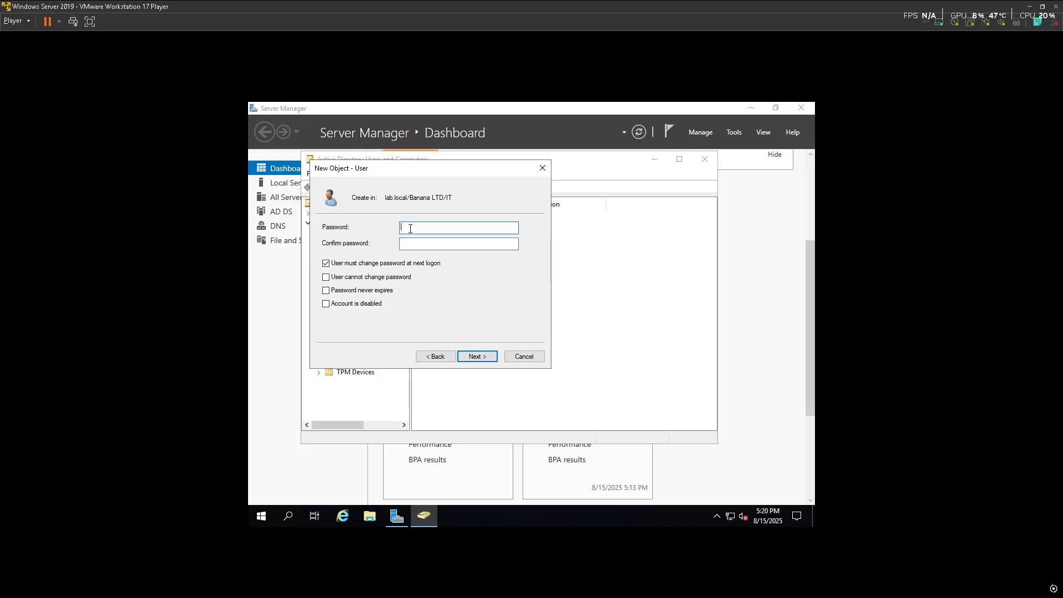
{"action": "type", "text": "•••••"}
{"action": "left_click", "coordinate": [424, 242]}
{"action": "type", "text": "••••••"}
{"action": "left_click", "coordinate": [327, 264]}
{"action": "left_click", "coordinate": [326, 277]}
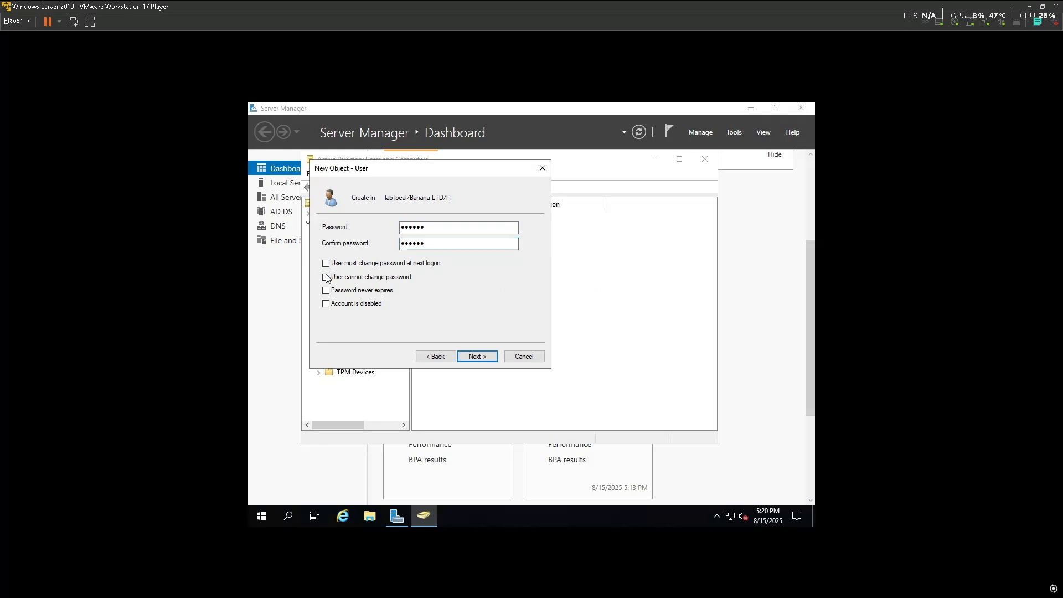
{"action": "left_click", "coordinate": [477, 356]}
{"action": "left_click", "coordinate": [478, 356]}
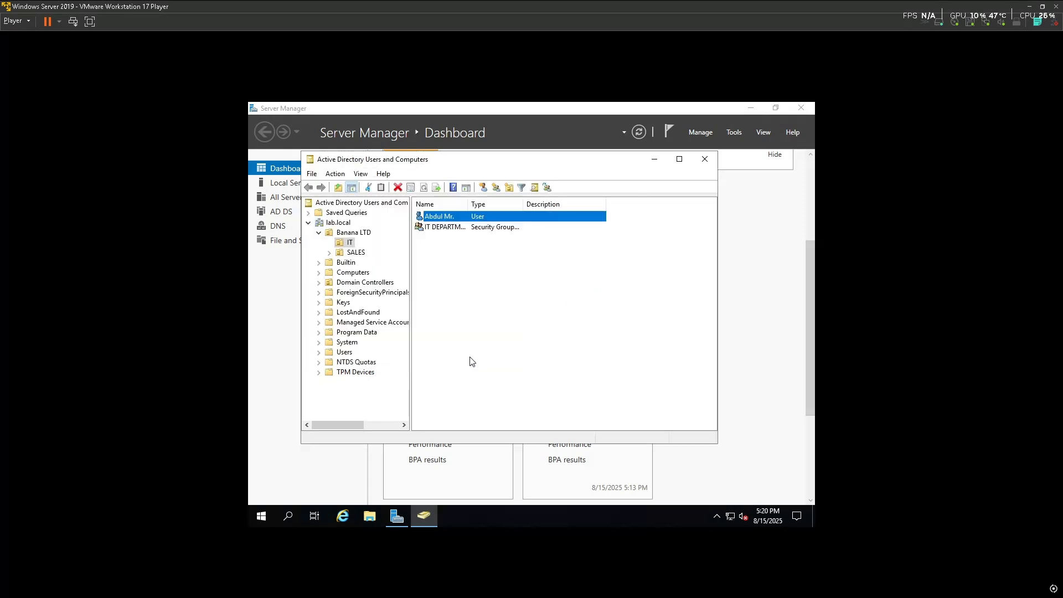
Add the new IT user to the IT DEPARTMENT group via 'Add to a group'
{"action": "left_click", "coordinate": [452, 219]}
{"action": "right_click", "coordinate": [453, 219]}
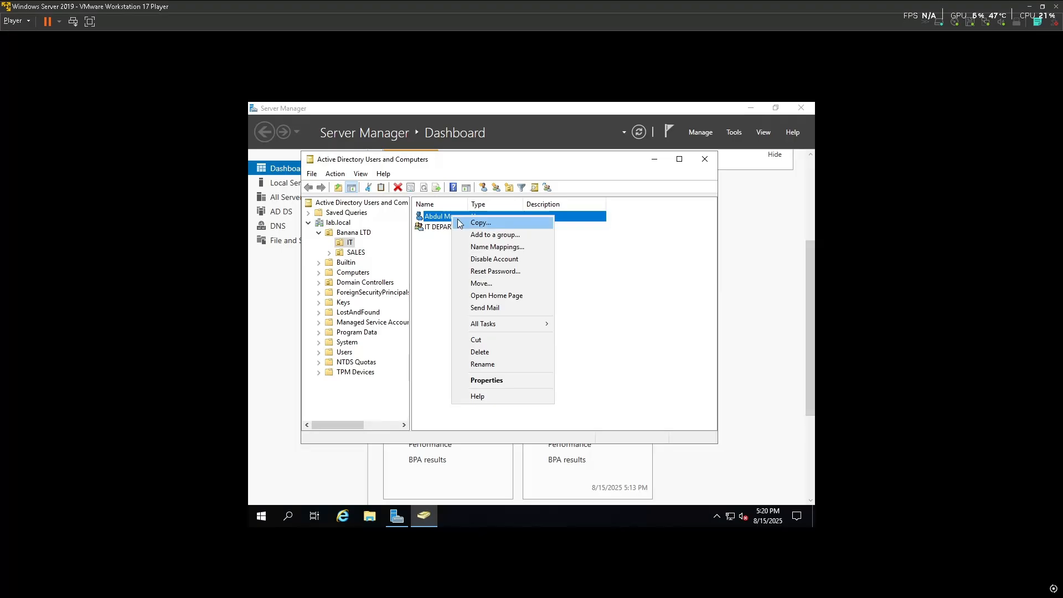
{"action": "left_click", "coordinate": [481, 235]}
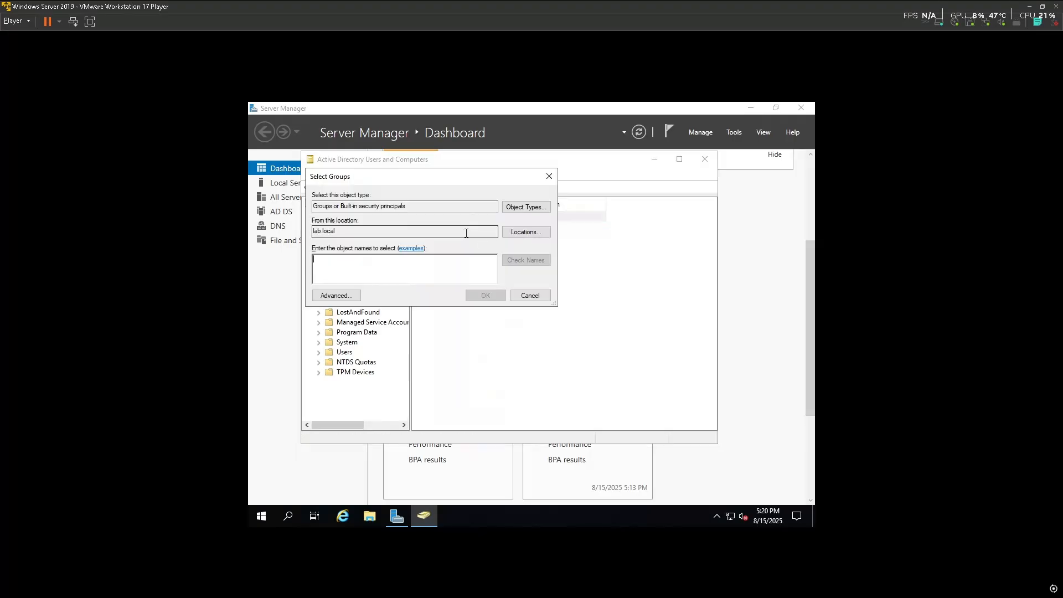
{"action": "type", "text": "it"}
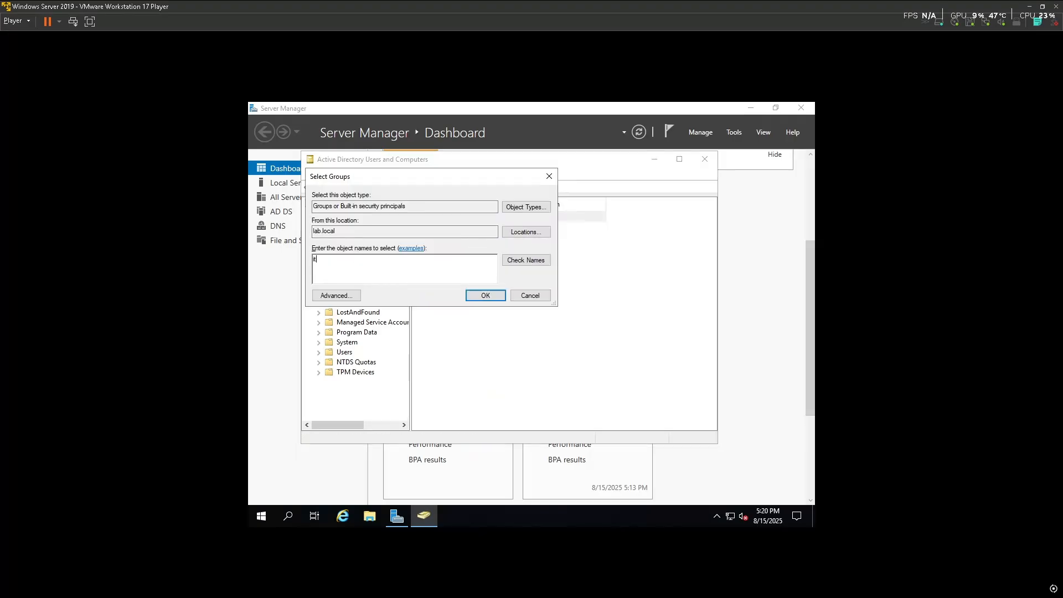
{"action": "left_click", "coordinate": [530, 262]}
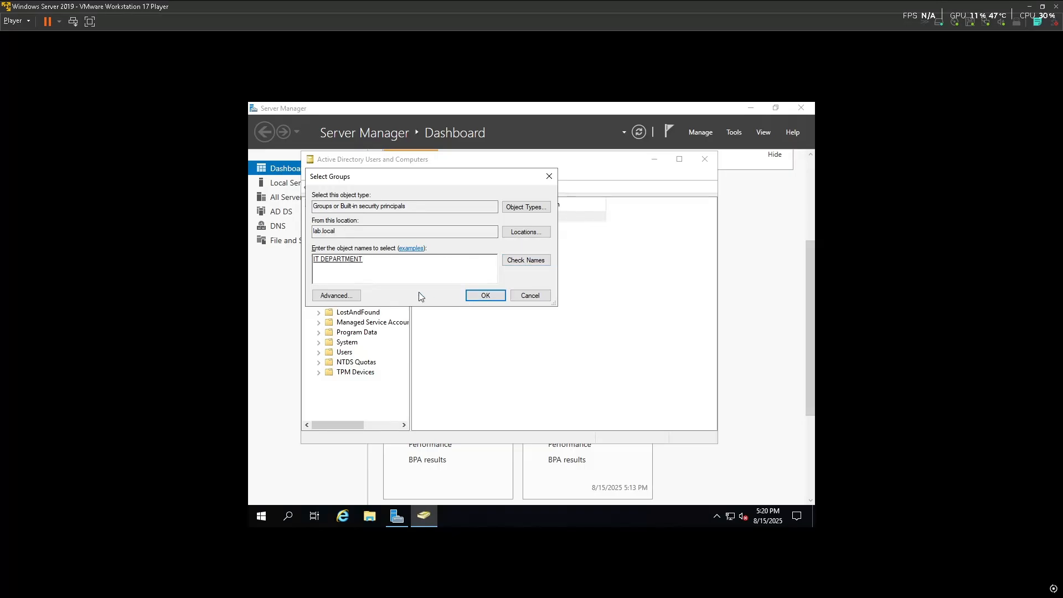
{"action": "left_click", "coordinate": [472, 295]}
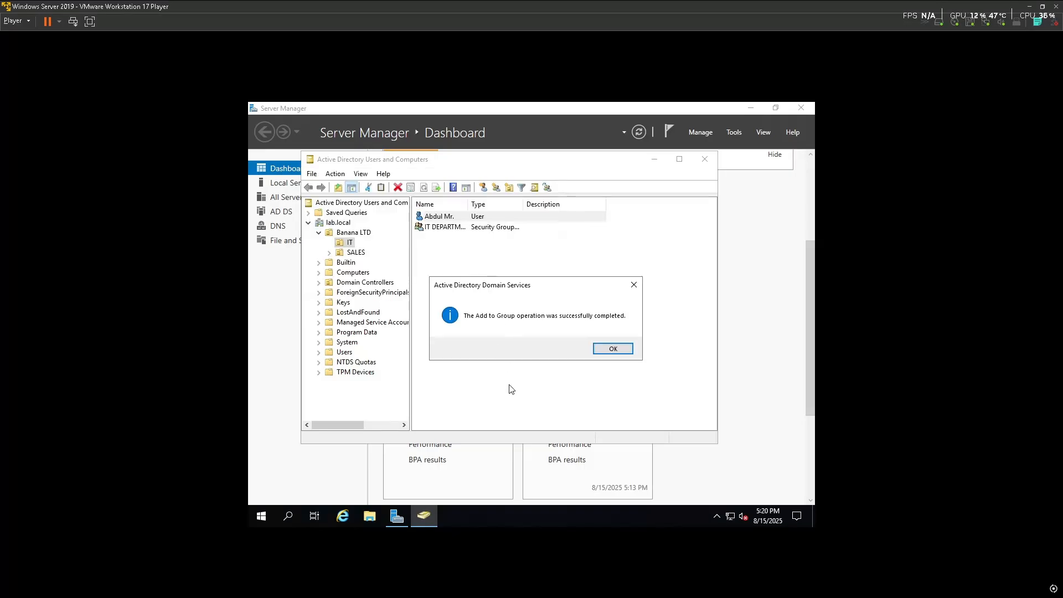
{"action": "left_click", "coordinate": [609, 351]}
{"action": "left_click", "coordinate": [599, 380]}
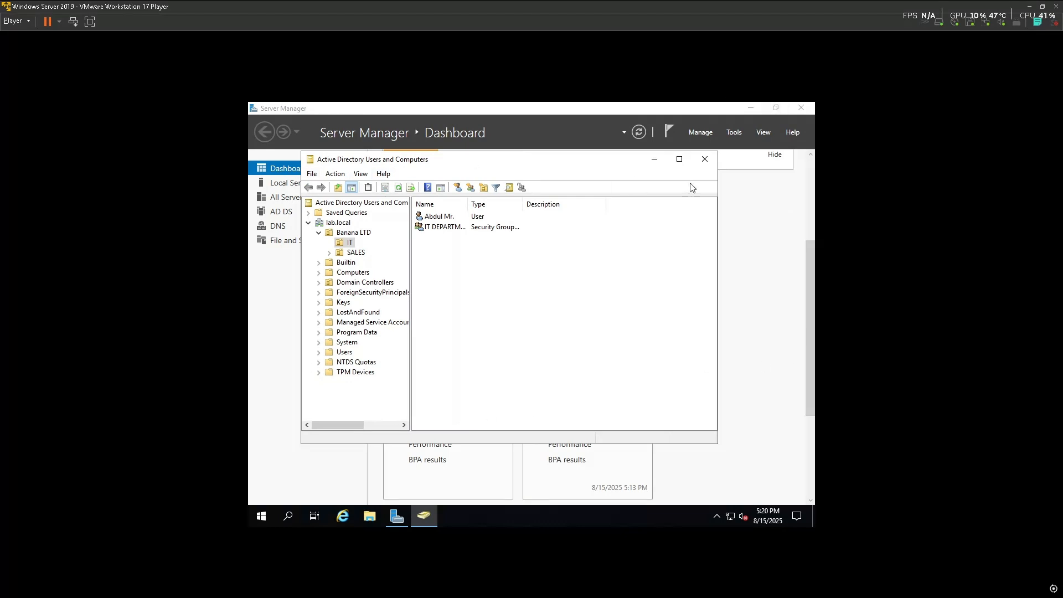
Close Active Directory Users and Computers, launch VMware Player on the host, and power on Win 10 Pro (1)
{"action": "left_click", "coordinate": [704, 161]}
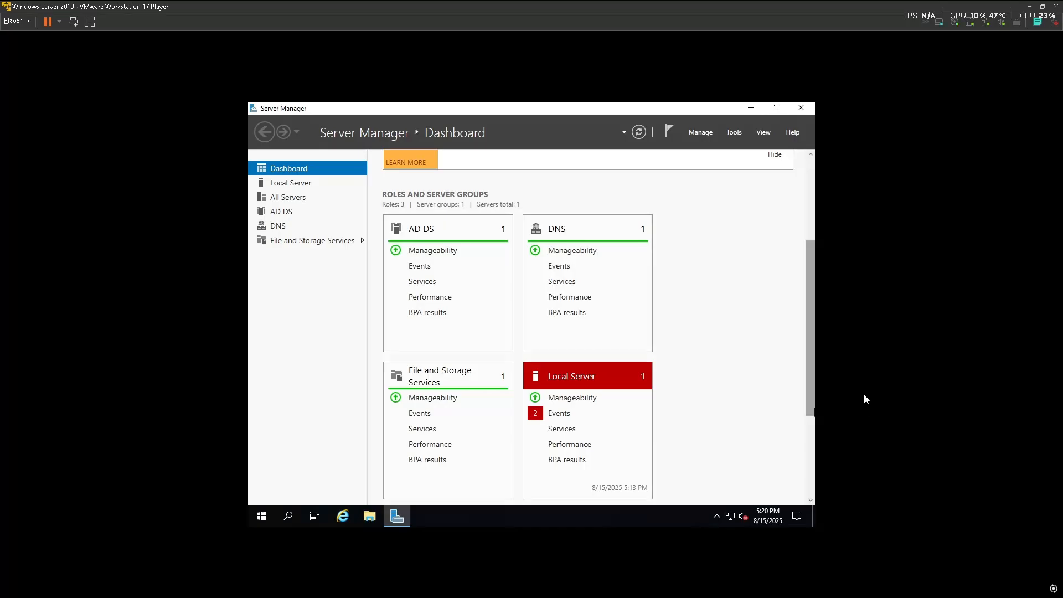
{"action": "key", "text": "super"}
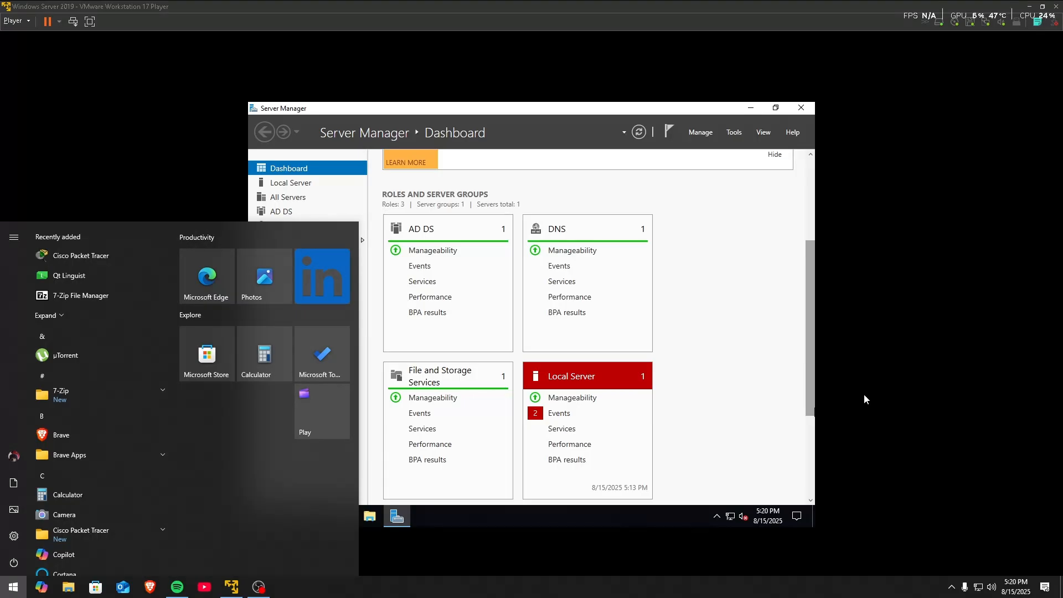
{"action": "type", "text": "vm"}
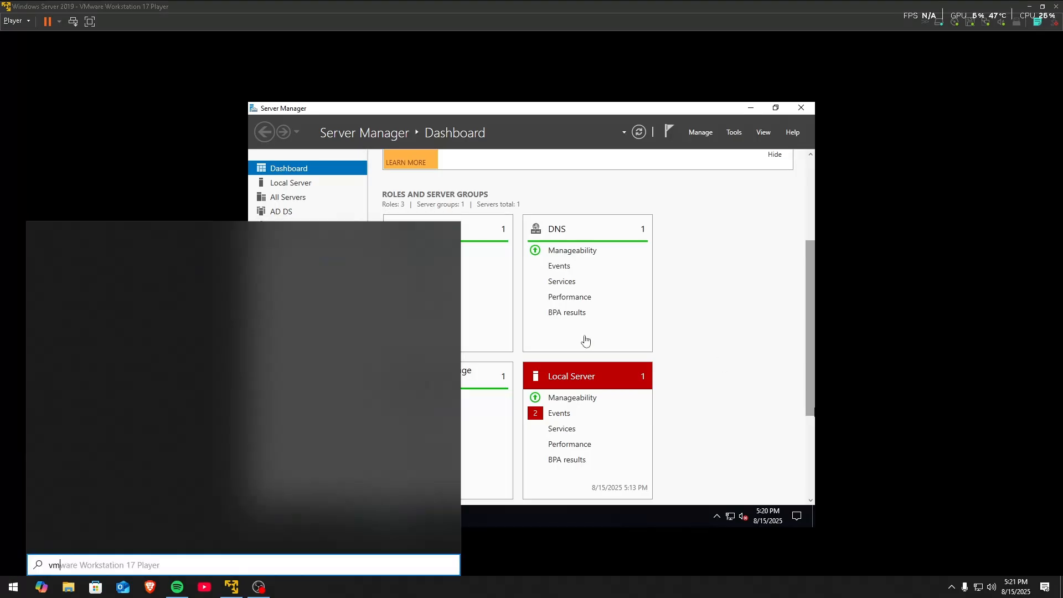
{"action": "left_click", "coordinate": [167, 293]}
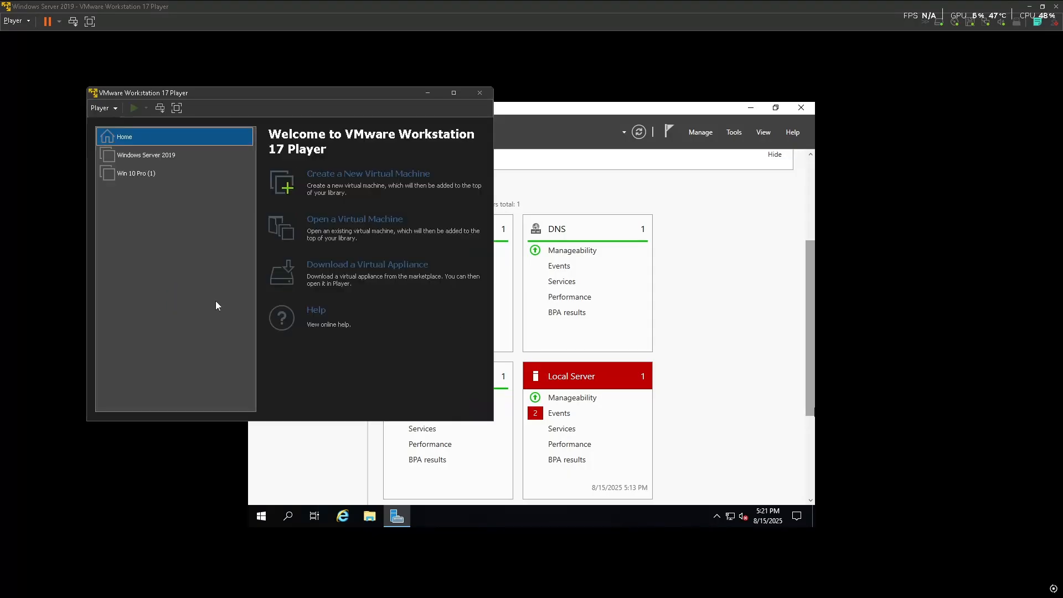
{"action": "left_click", "coordinate": [133, 174]}
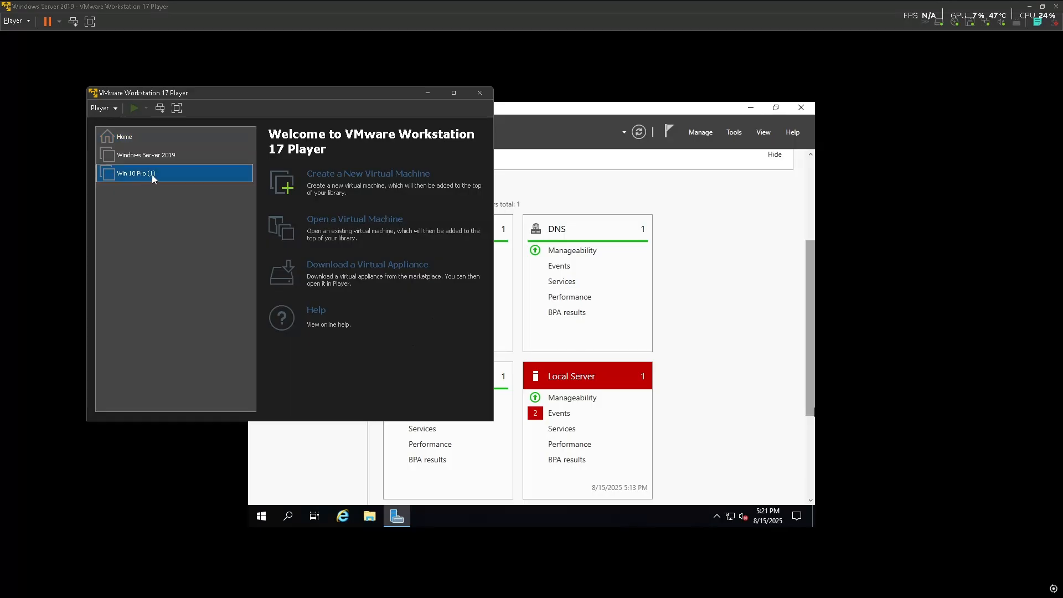
{"action": "left_click", "coordinate": [133, 109]}
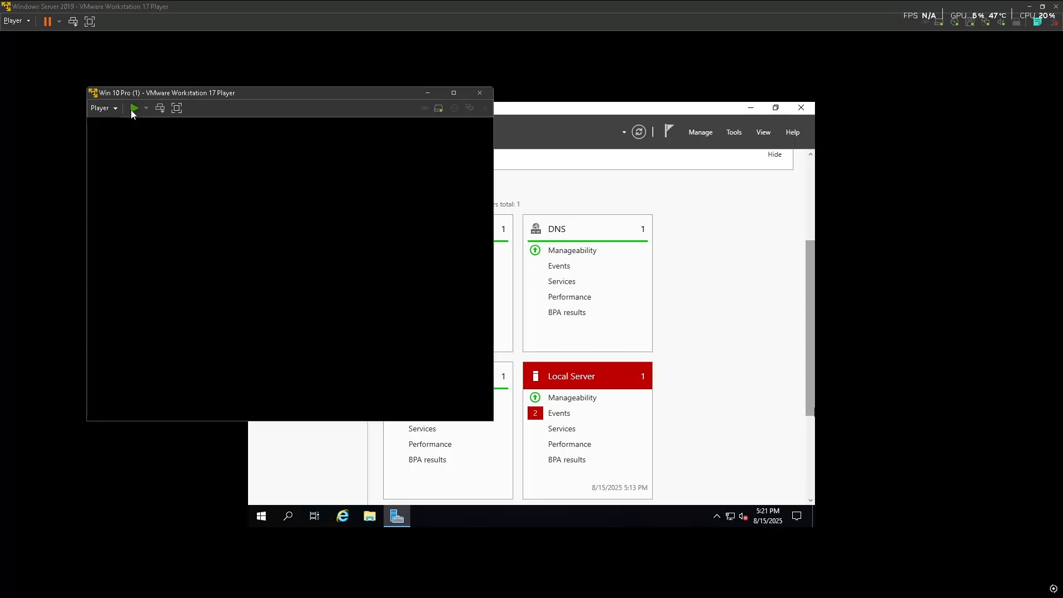
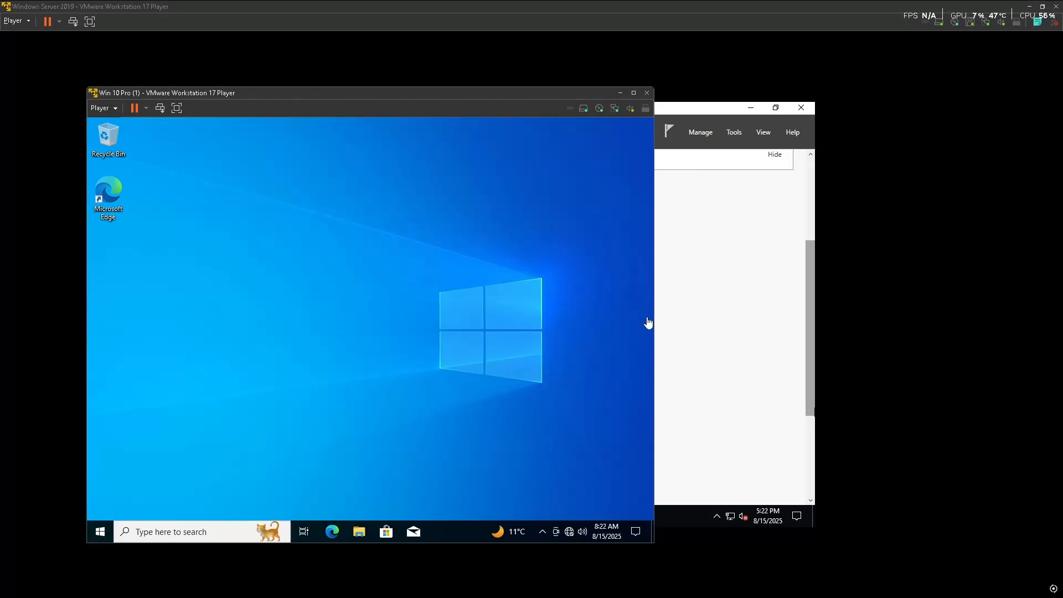
Capture input into the Windows 10 VM and start an elevated Command Prompt
{"action": "left_click", "coordinate": [570, 530]}
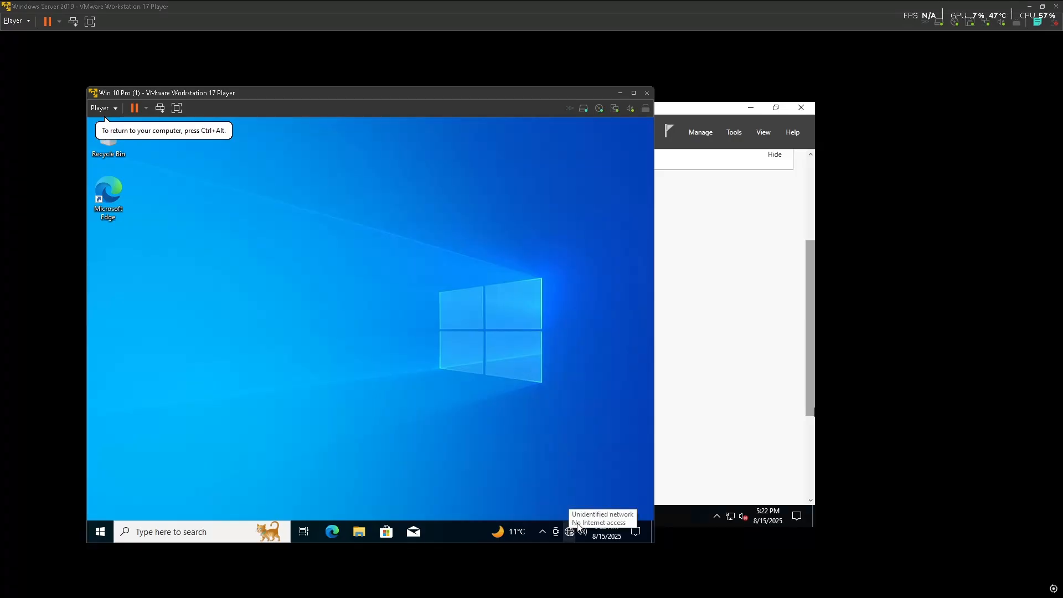
{"action": "key", "text": "ctrl+alt"}
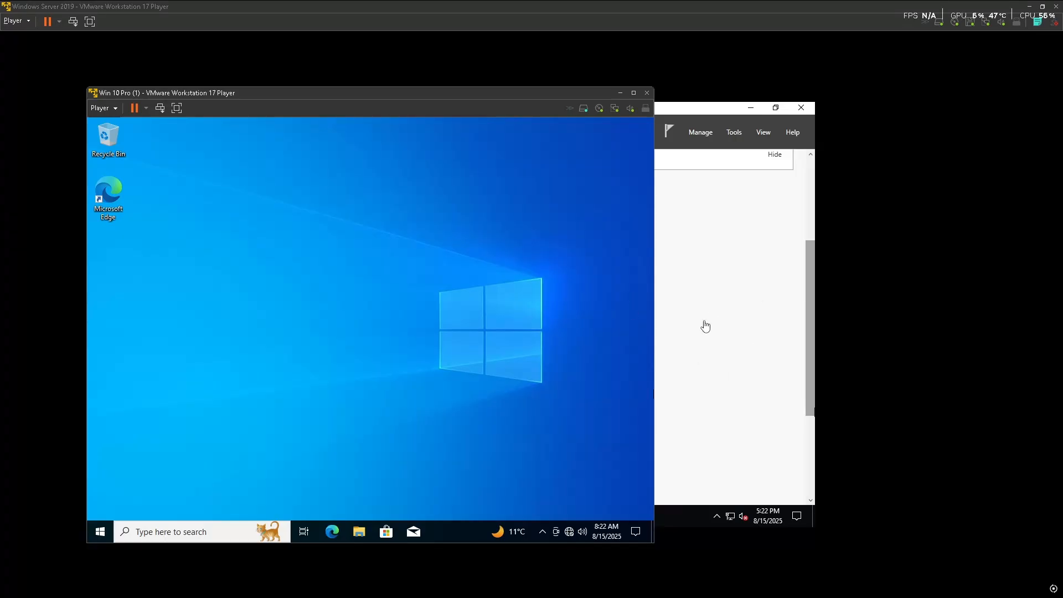
{"action": "mouse_move", "coordinate": [568, 533]}
{"action": "key", "text": "super"}
{"action": "type", "text": "cmd"}
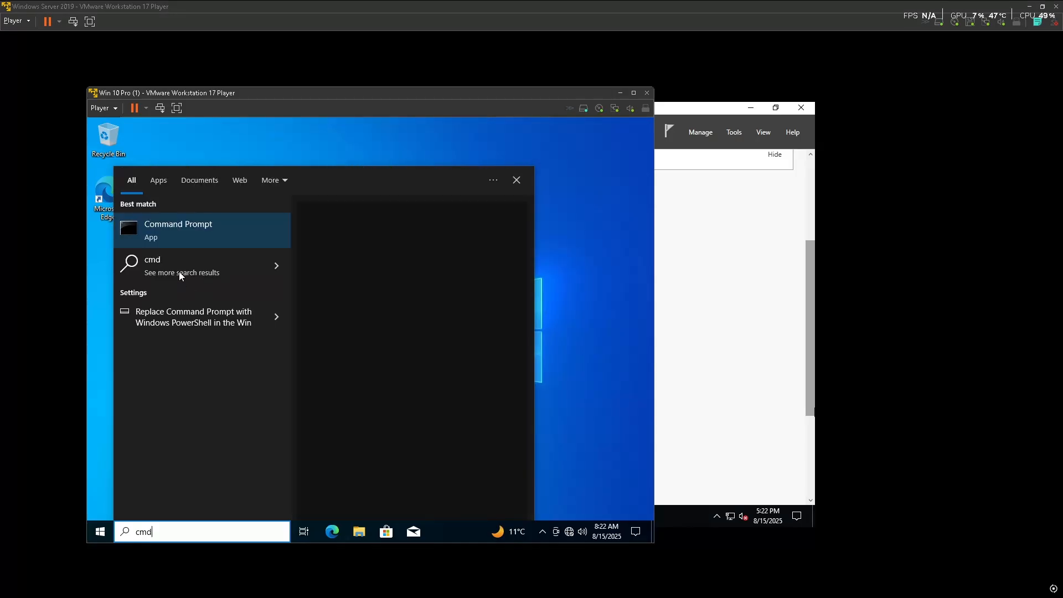
{"action": "left_click", "coordinate": [360, 335]}
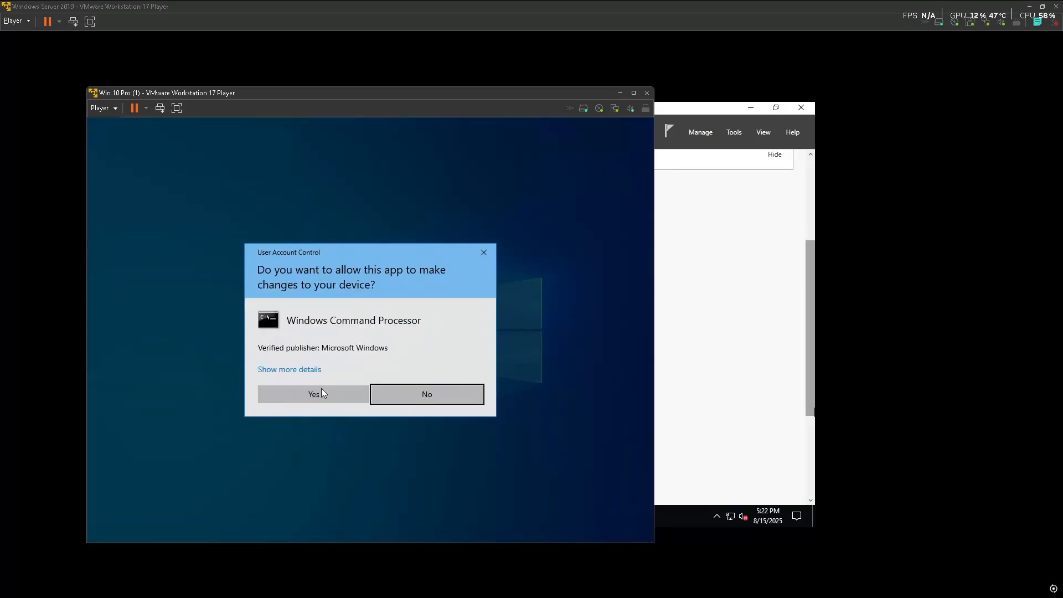
{"action": "left_click", "coordinate": [323, 394]}
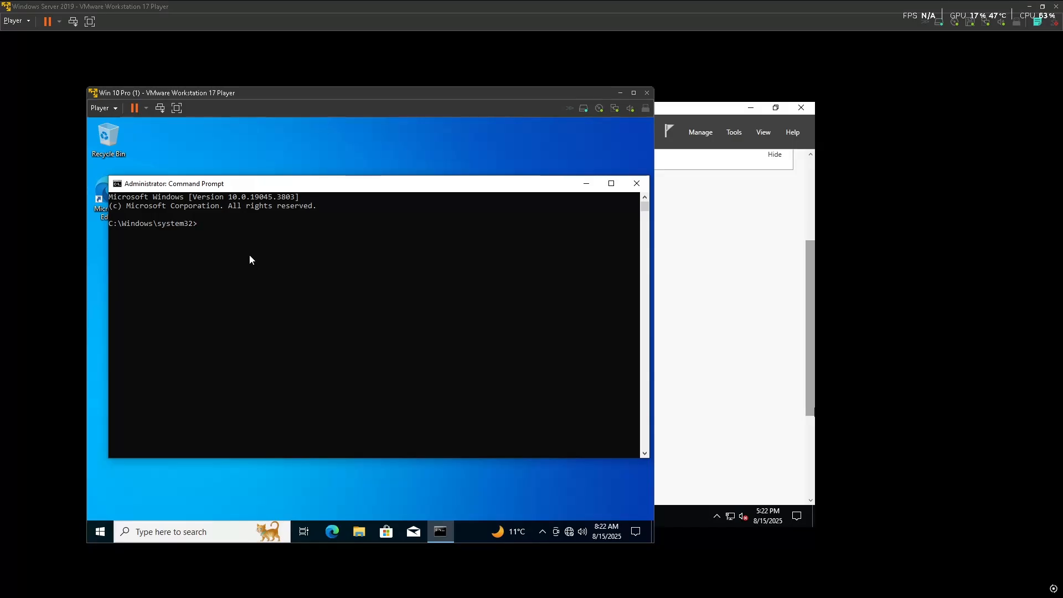
Run ipconfig to confirm IPv4 192.168.40.102 and gateway 192.168.40.128, then close the prompt
{"action": "type", "text": "ipconfig"}
{"action": "key", "text": "Return"}
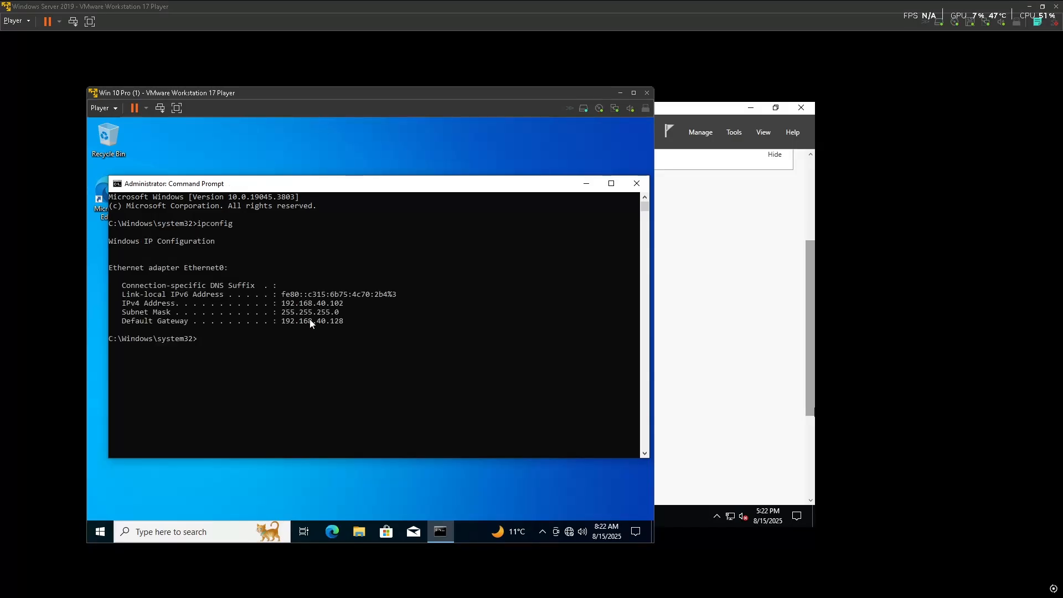
{"action": "left_click_drag", "start_coordinate": [278, 321], "coordinate": [353, 330]}
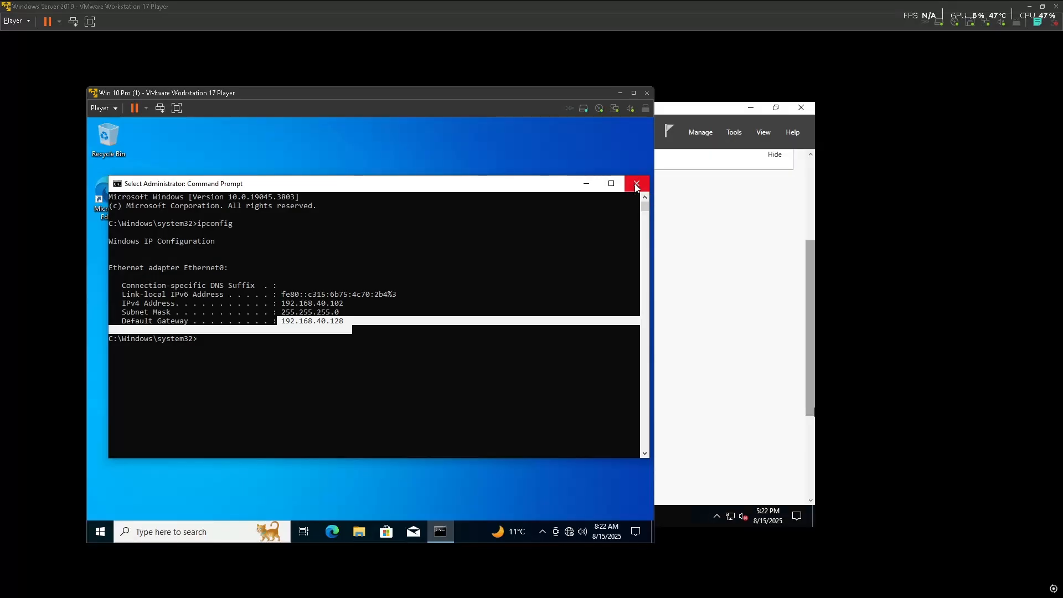
{"action": "left_click", "coordinate": [319, 321]}
{"action": "left_click_drag", "start_coordinate": [320, 321], "coordinate": [327, 321]}
{"action": "left_click", "coordinate": [368, 330]}
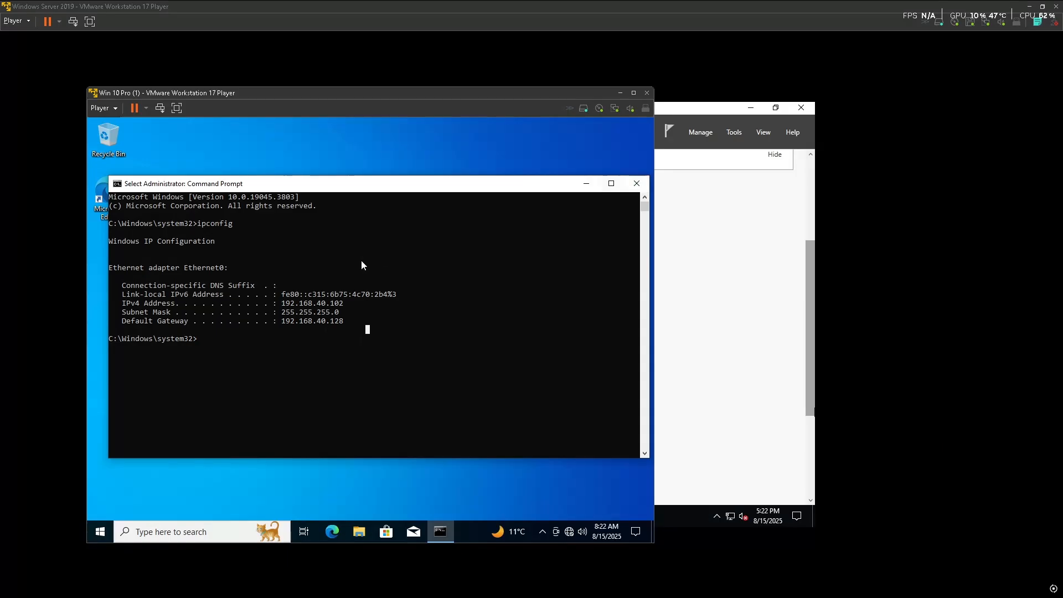
{"action": "left_click", "coordinate": [637, 183]}
{"action": "right_click", "coordinate": [571, 532]}
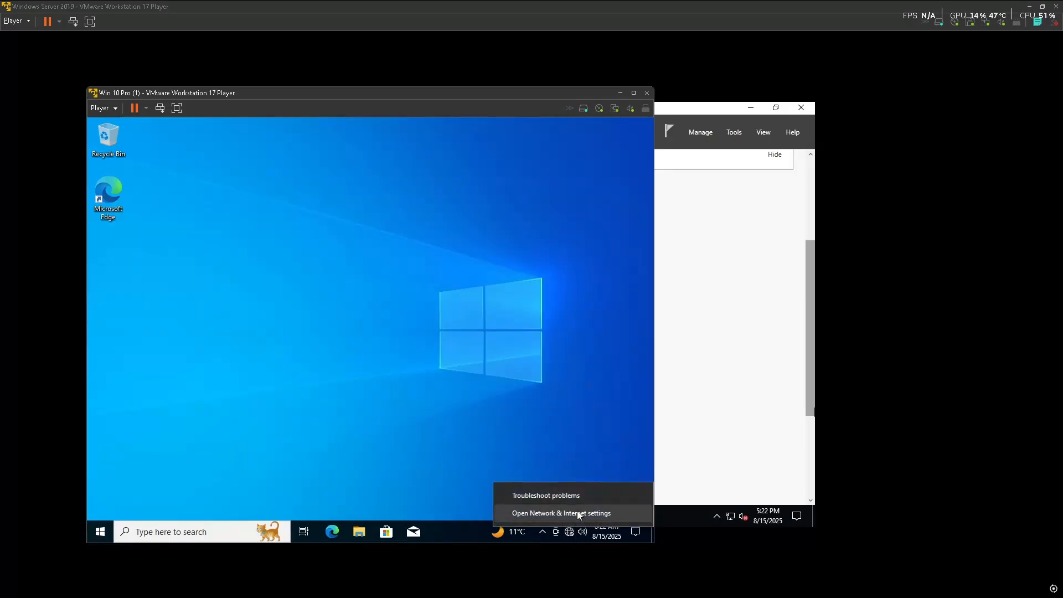
Set Ethernet0's IPv4 properties to obtain an IP address automatically
{"action": "left_click", "coordinate": [576, 509]}
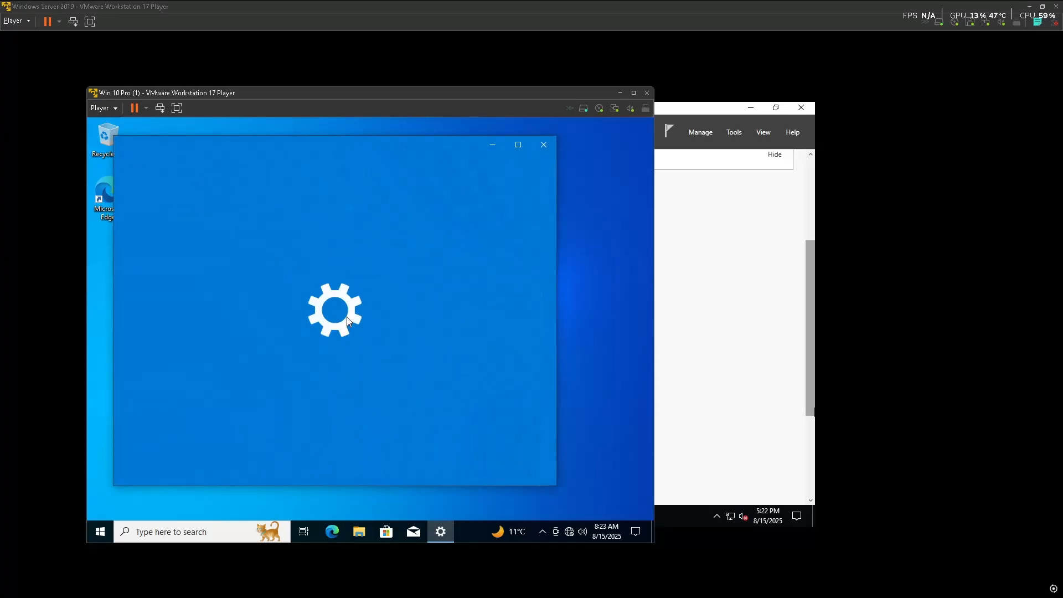
{"action": "scroll", "coordinate": [355, 415], "scroll_direction": "down", "scroll_amount": 5}
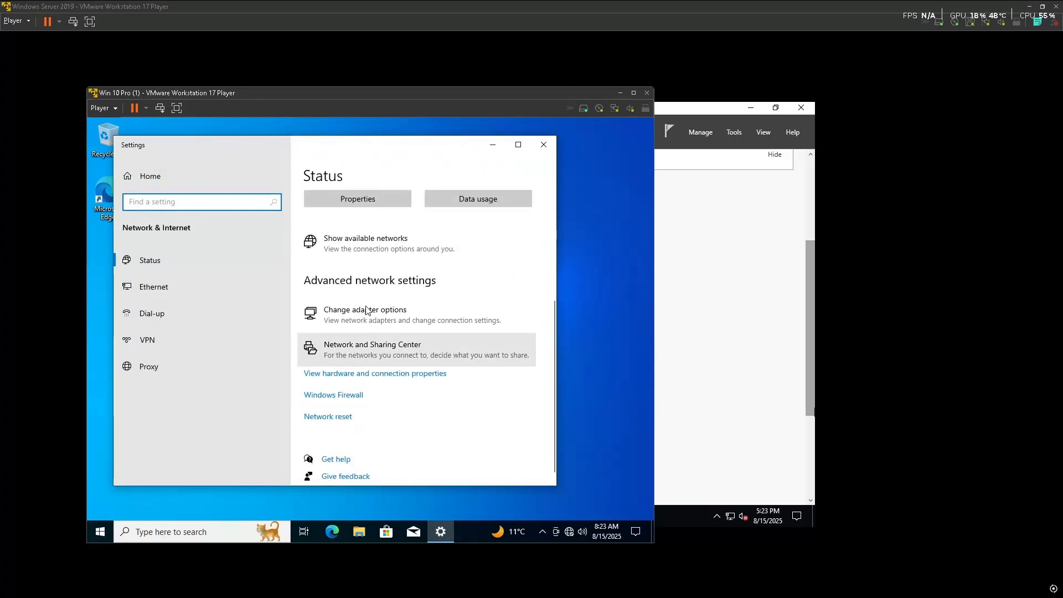
{"action": "left_click", "coordinate": [369, 309]}
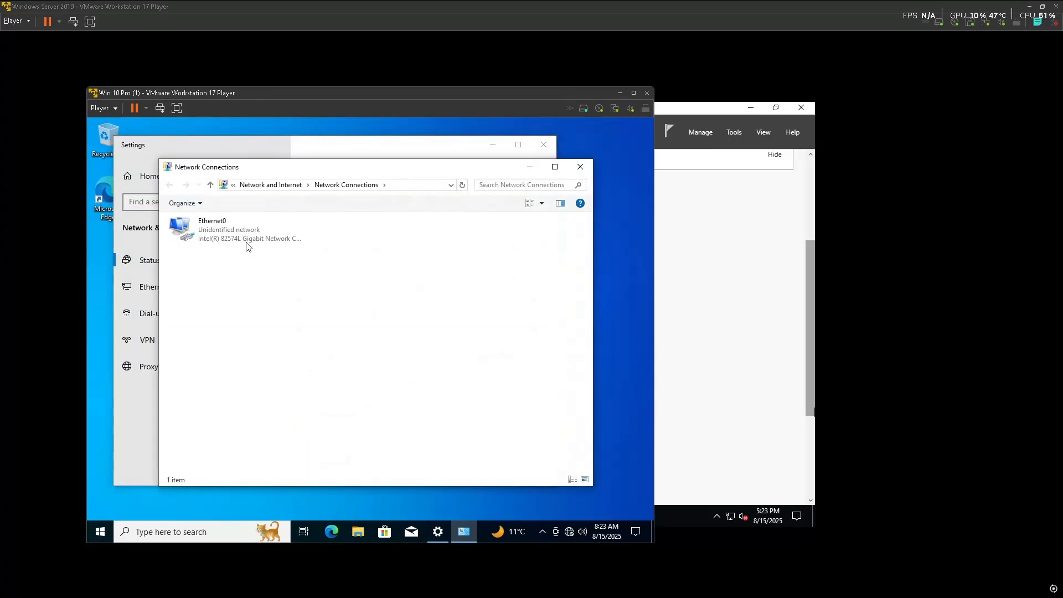
{"action": "left_click", "coordinate": [244, 233]}
{"action": "right_click", "coordinate": [242, 231]}
{"action": "left_click", "coordinate": [270, 339]}
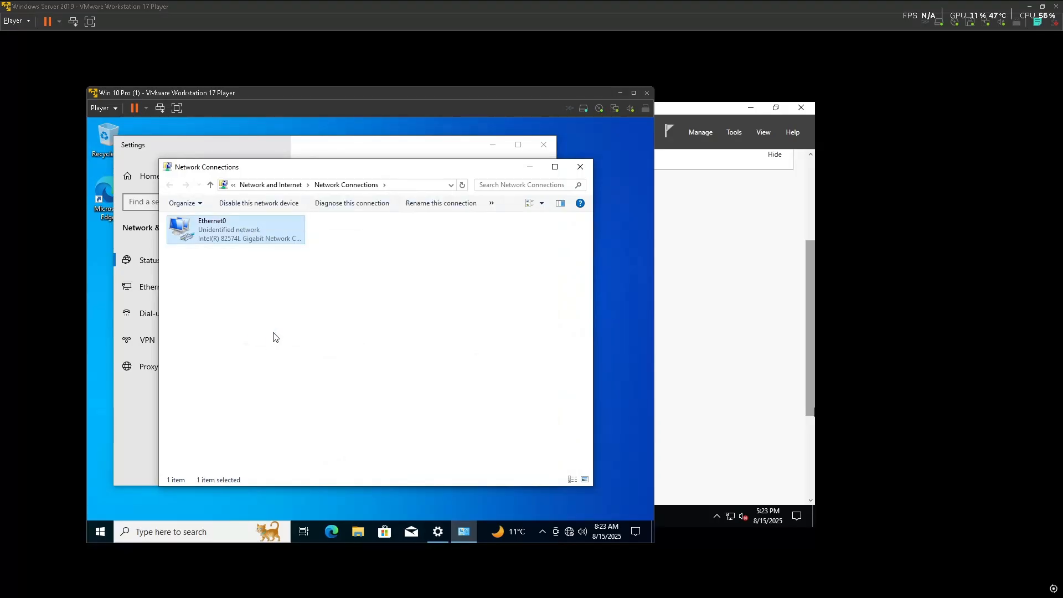
{"action": "double_click", "coordinate": [244, 332]}
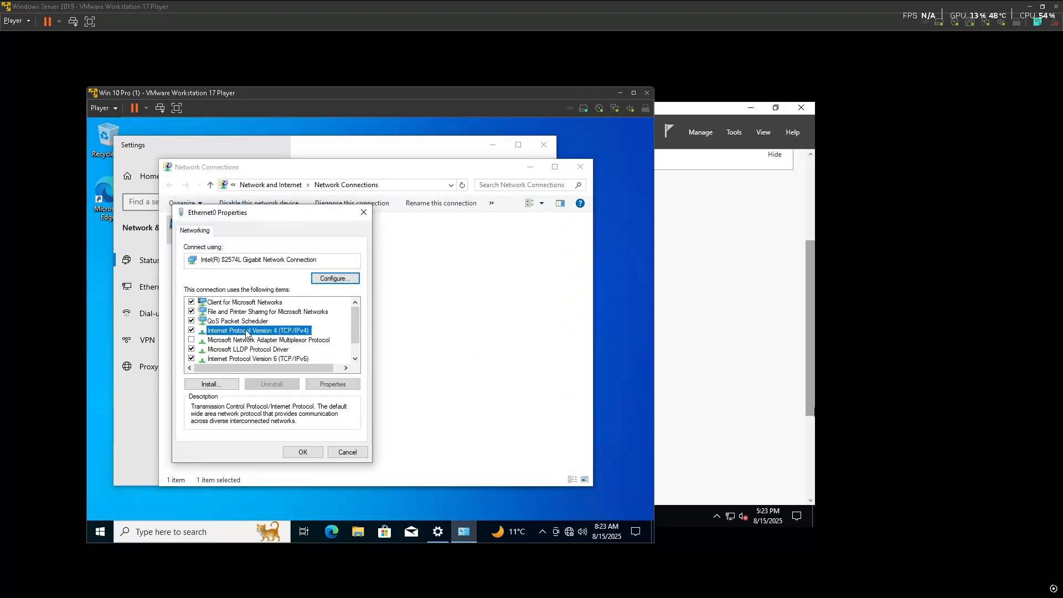
{"action": "left_click", "coordinate": [211, 323]}
{"action": "left_click", "coordinate": [342, 487]}
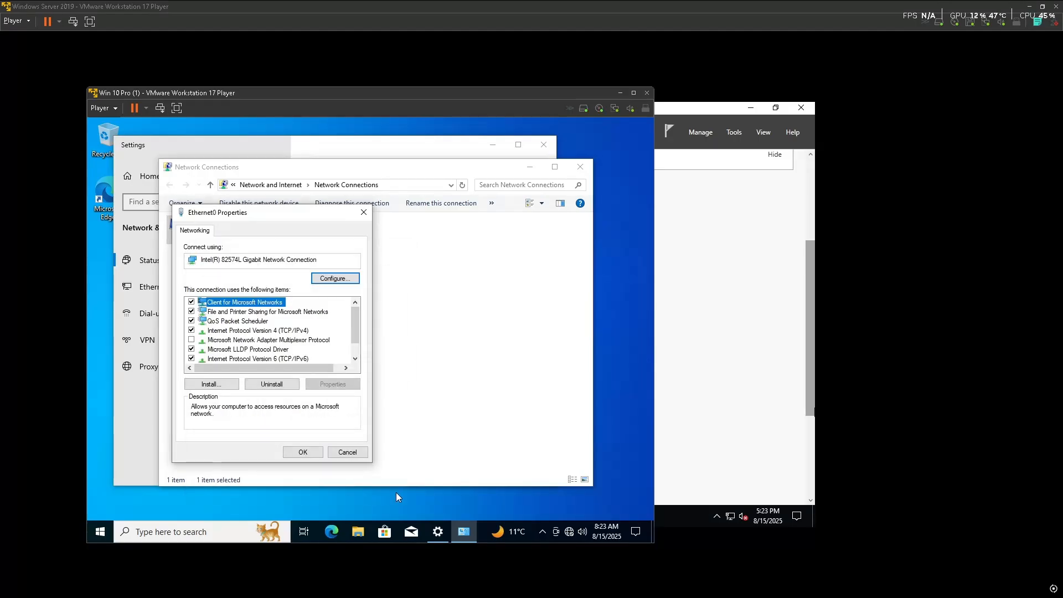
Run ipconfig in Command Prompt to recheck the VM's address
{"action": "key", "text": "super"}
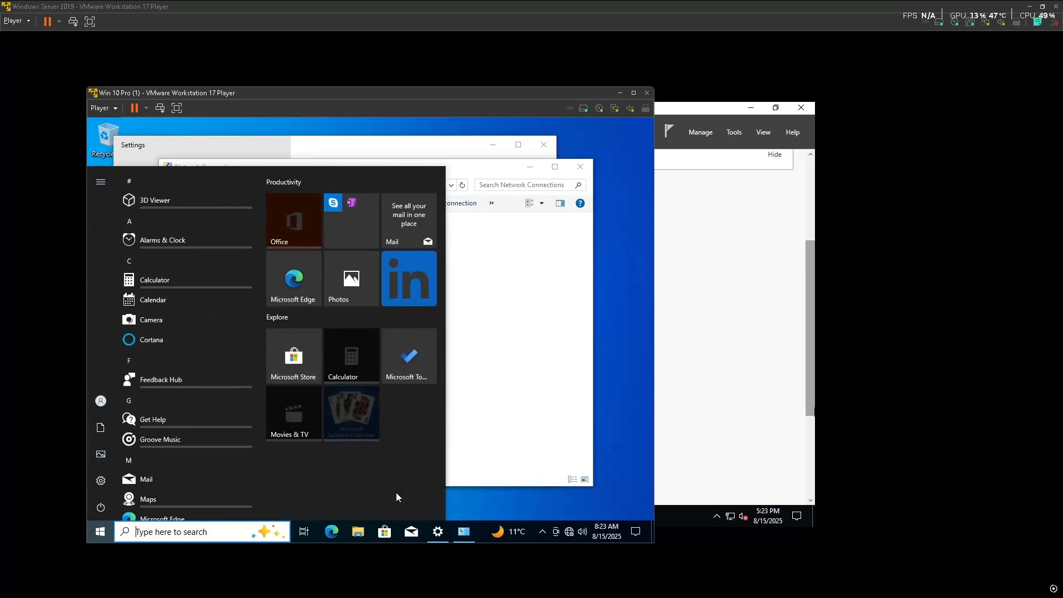
{"action": "type", "text": "cmd"}
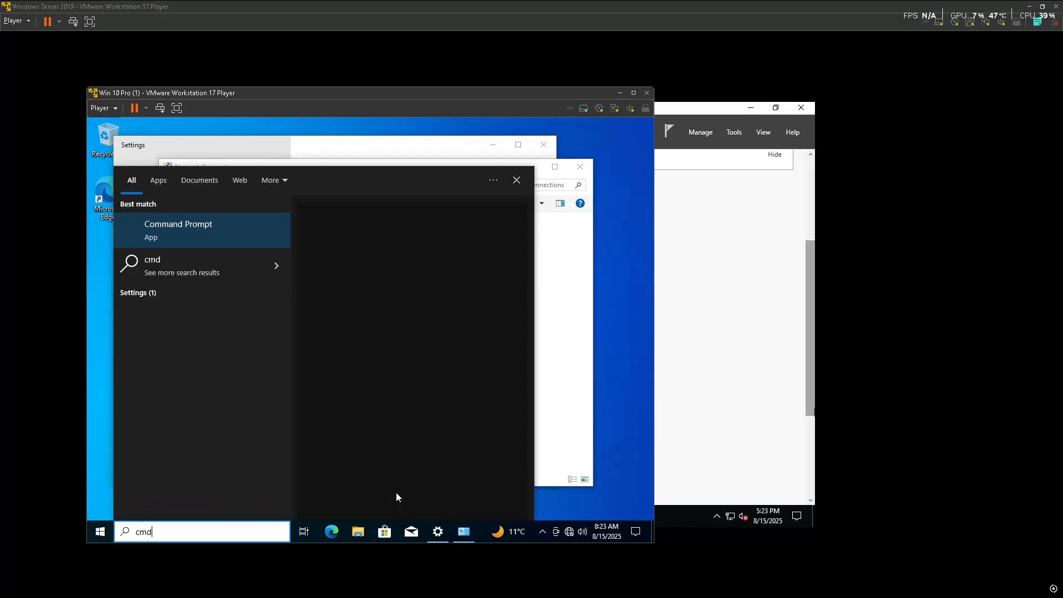
{"action": "left_click", "coordinate": [251, 224]}
{"action": "type", "text": "ipconfig"}
{"action": "key", "text": "Return"}
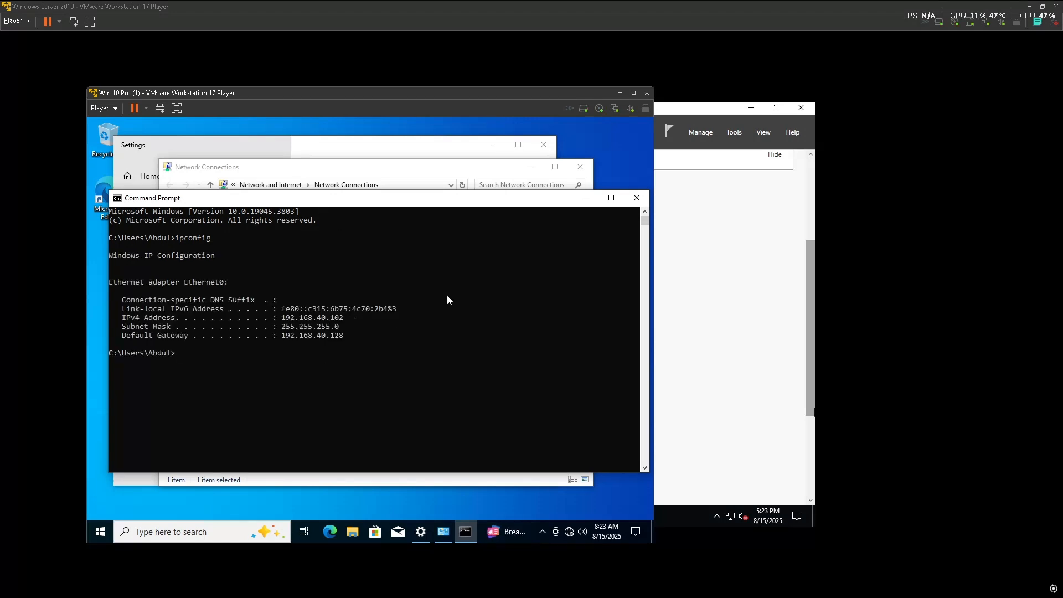
{"action": "left_click", "coordinate": [637, 198]}
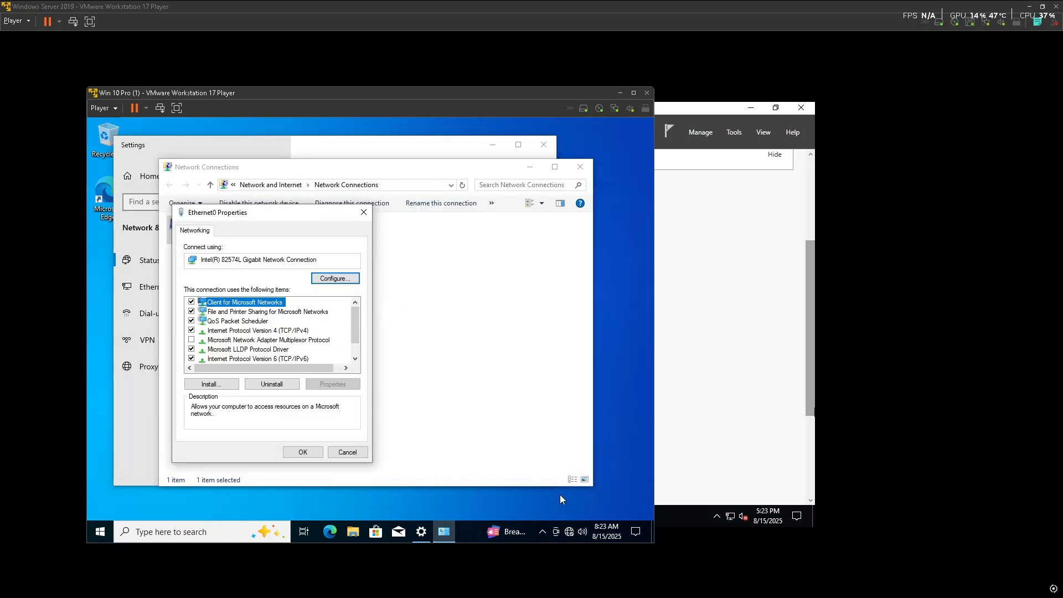
Clear the preferred DNS server and switch DNS to obtain its address automatically
{"action": "right_click", "coordinate": [575, 533]}
{"action": "double_click", "coordinate": [295, 331]}
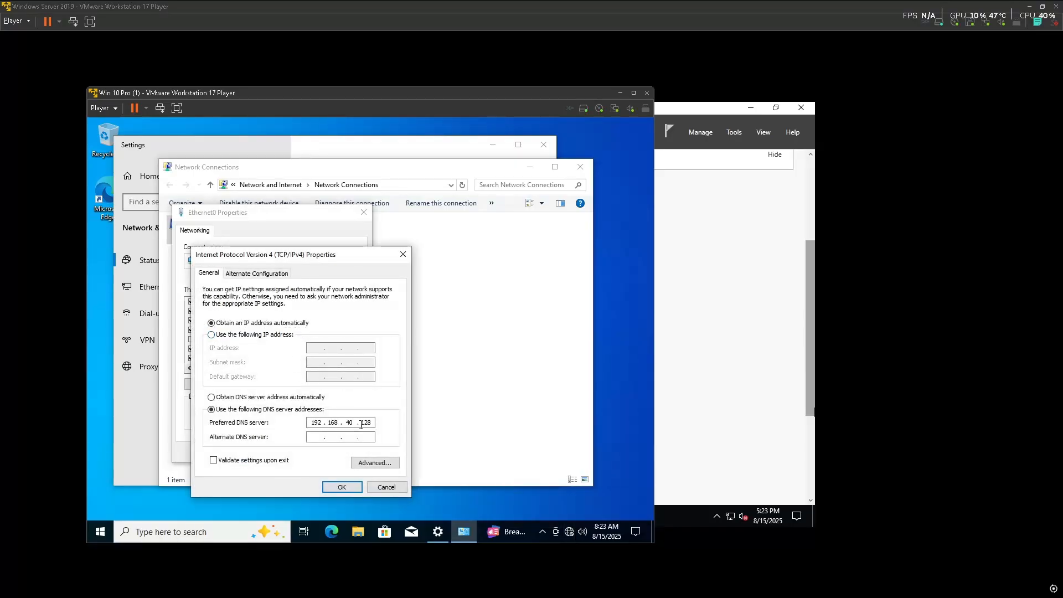
{"action": "left_click", "coordinate": [375, 424]}
{"action": "key", "text": "BackSpace"}
{"action": "key", "text": "BackSpace"}
{"action": "key", "text": "BackSpace"}
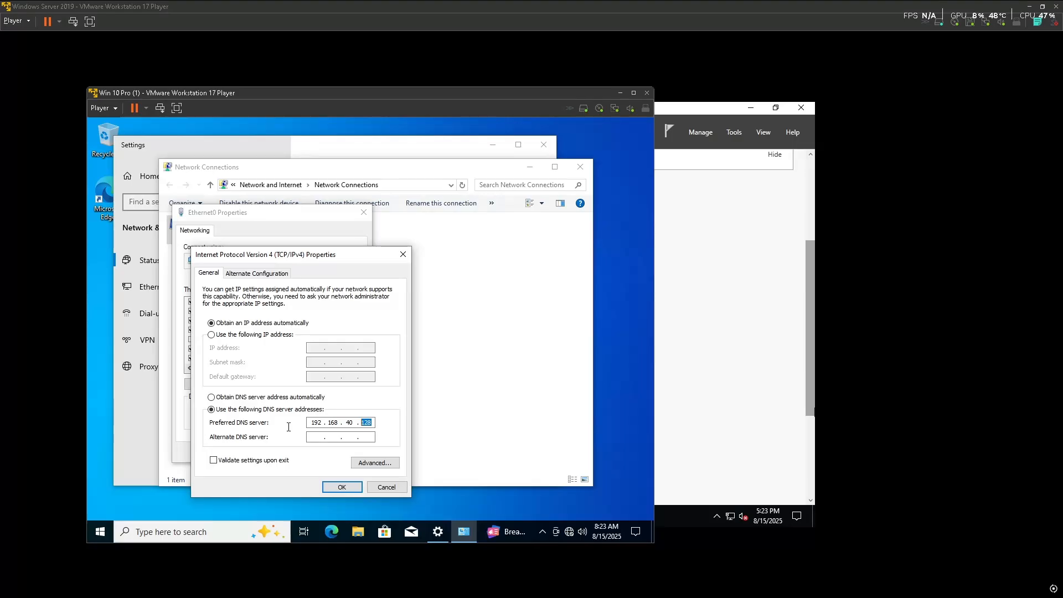
{"action": "left_click", "coordinate": [212, 398]}
{"action": "left_click", "coordinate": [343, 486]}
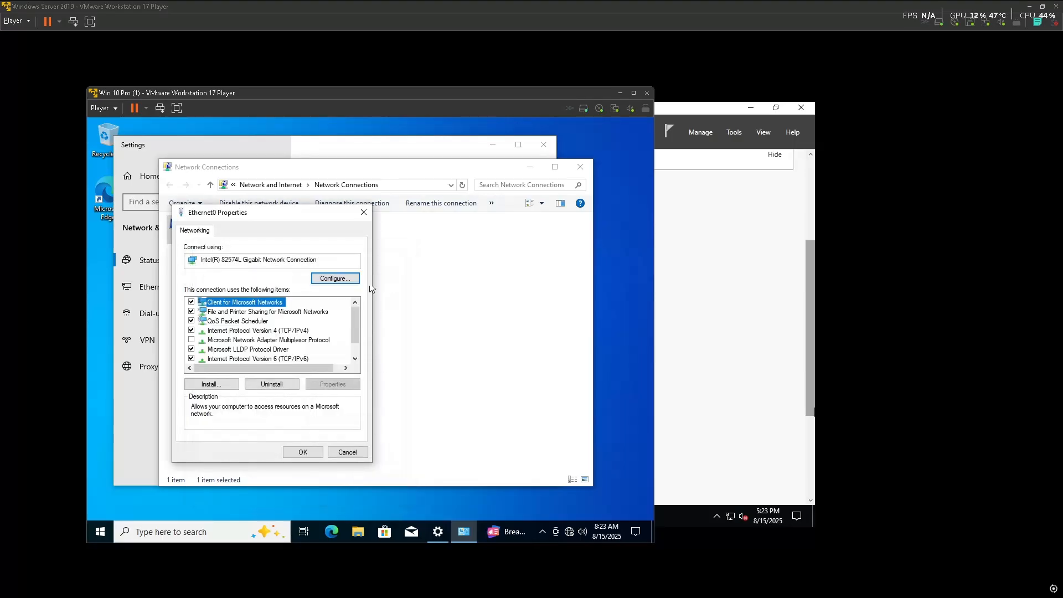
Run ipconfig again, then close the prompt and the Ethernet0 properties dialog
{"action": "left_click", "coordinate": [410, 453]}
{"action": "key", "text": "super"}
{"action": "type", "text": "cmd"}
{"action": "left_click", "coordinate": [207, 222]}
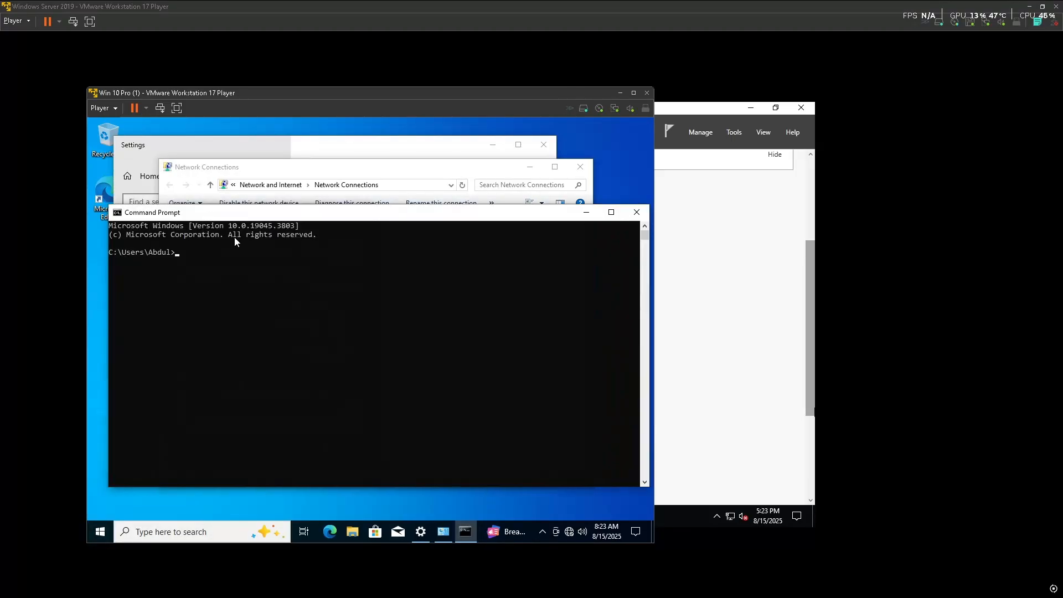
{"action": "type", "text": "ipconfig"}
{"action": "key", "text": "Return"}
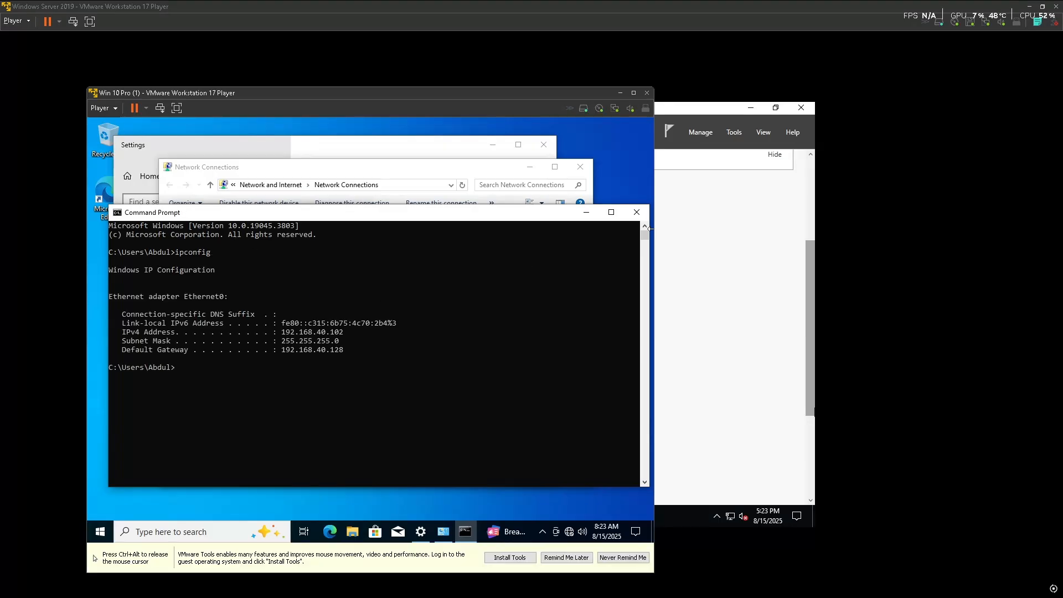
{"action": "left_click", "coordinate": [637, 212]}
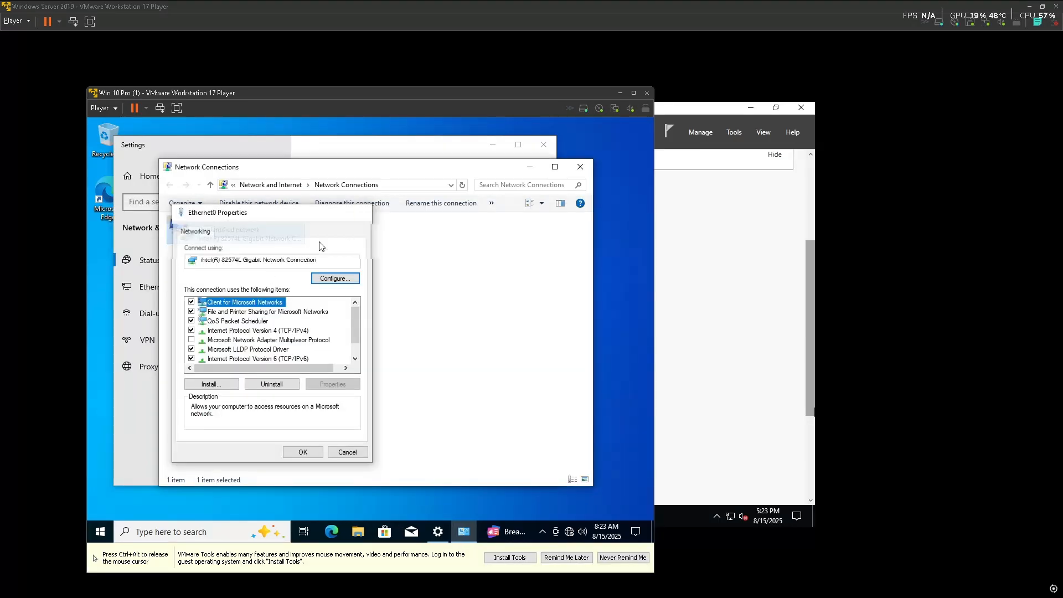
{"action": "left_click", "coordinate": [364, 212]}
{"action": "right_click", "coordinate": [251, 227]}
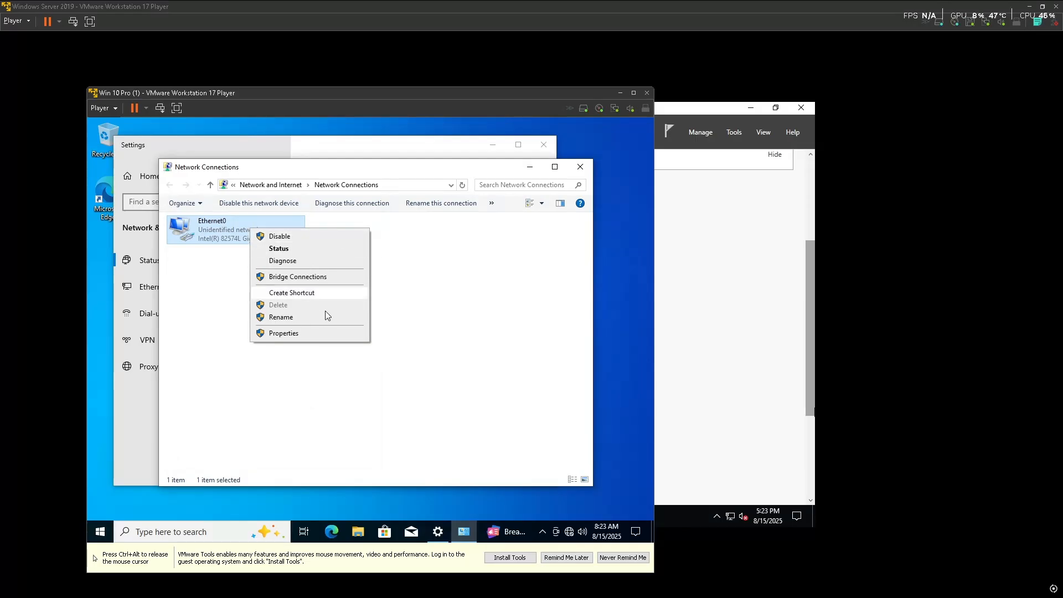
{"action": "left_click", "coordinate": [443, 314]}
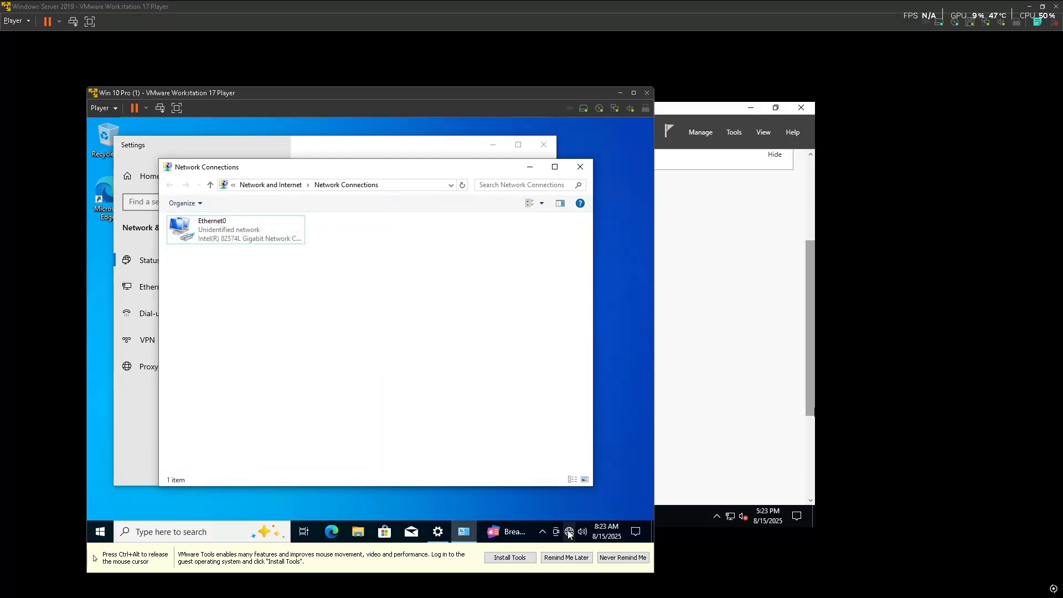
Change the adapter's IP assignment to Automatic (DHCP) in Settings and save it
{"action": "left_click", "coordinate": [585, 171]}
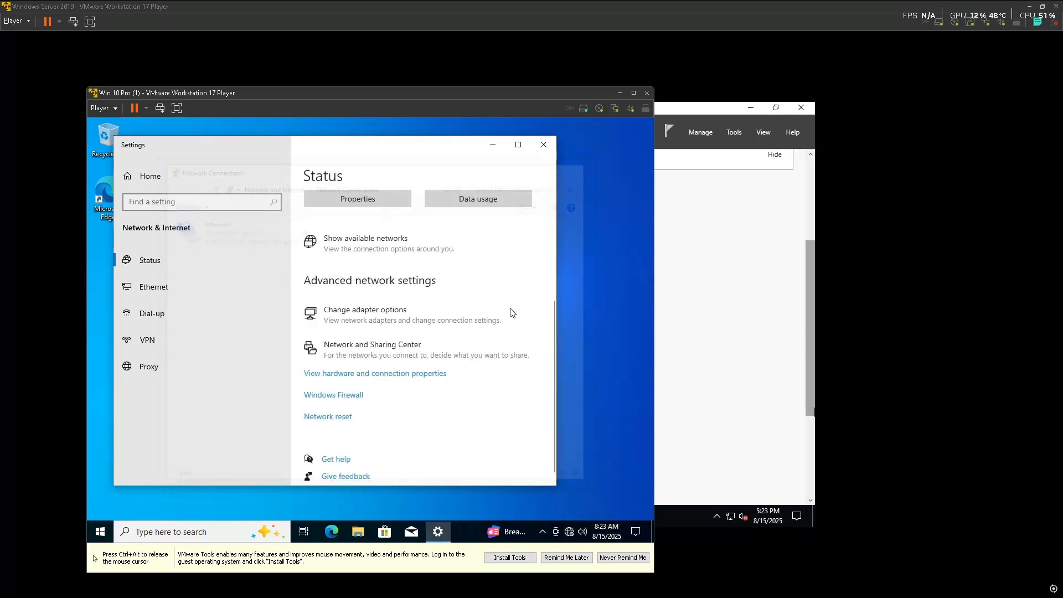
{"action": "left_click", "coordinate": [364, 410]}
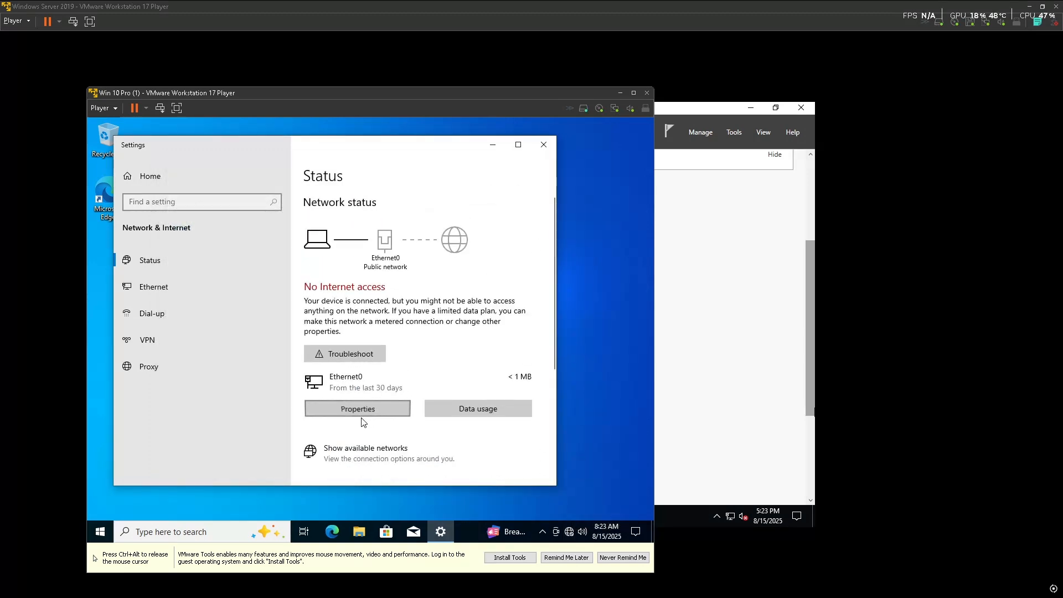
{"action": "scroll", "coordinate": [313, 415], "scroll_direction": "down", "scroll_amount": 3}
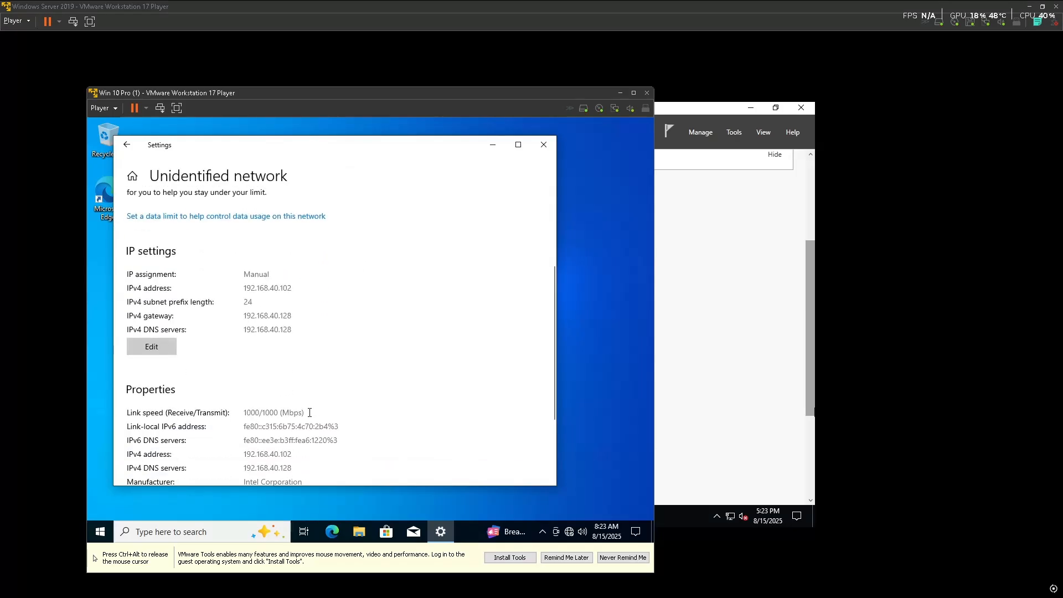
{"action": "left_click", "coordinate": [151, 348]}
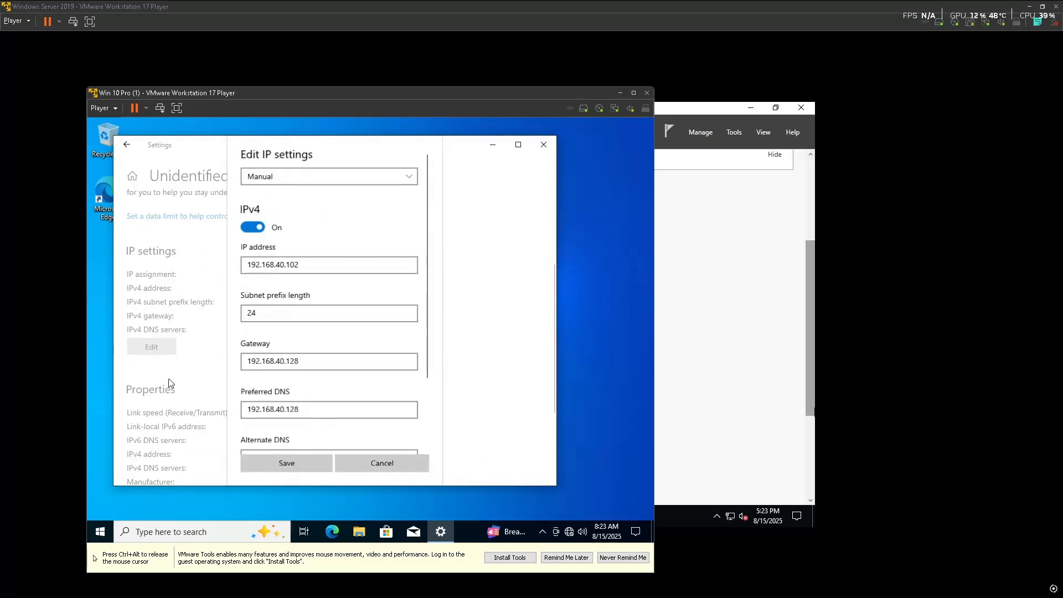
{"action": "left_click", "coordinate": [364, 178]}
{"action": "left_click", "coordinate": [313, 176]}
{"action": "left_click", "coordinate": [308, 339]}
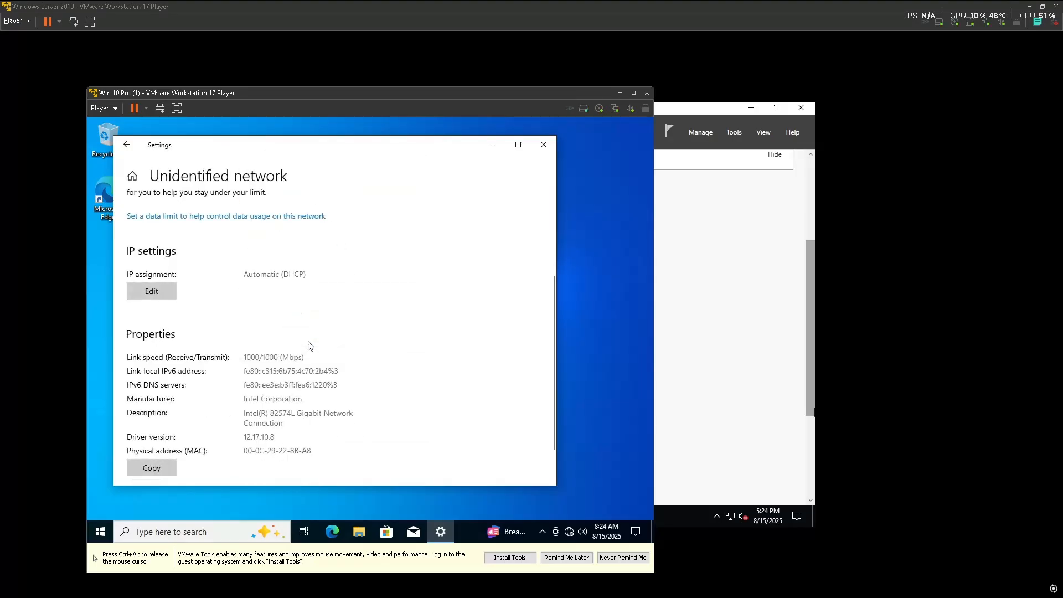
{"action": "left_click", "coordinate": [545, 144]}
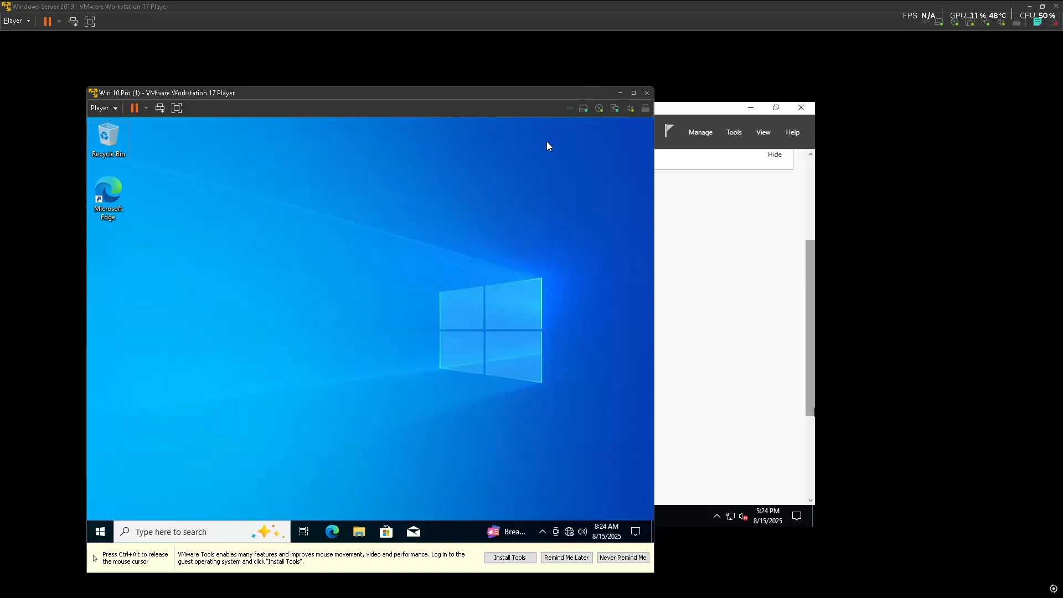
Run ipconfig to confirm the new IPv4 address 192.168.1.108 with gateway 192.168.1.1
{"action": "key", "text": "super"}
{"action": "type", "text": "cmo"}
{"action": "key", "text": "ctrl+alt"}
{"action": "left_click", "coordinate": [236, 238]}
{"action": "type", "text": "ip"}
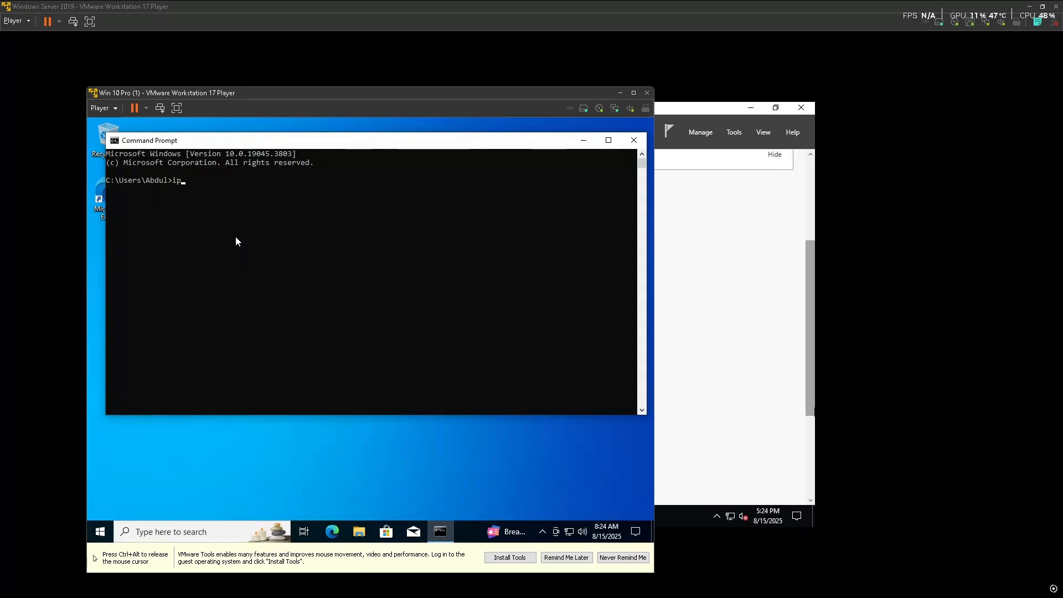
{"action": "type", "text": "config"}
{"action": "key", "text": "Return"}
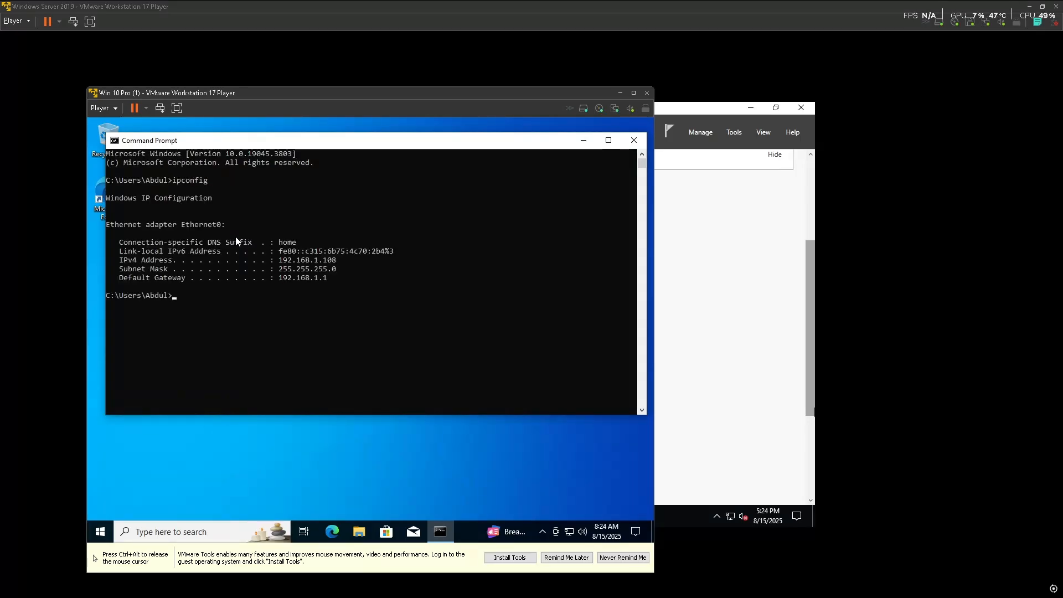
{"action": "left_click_drag", "start_coordinate": [324, 260], "coordinate": [344, 262]}
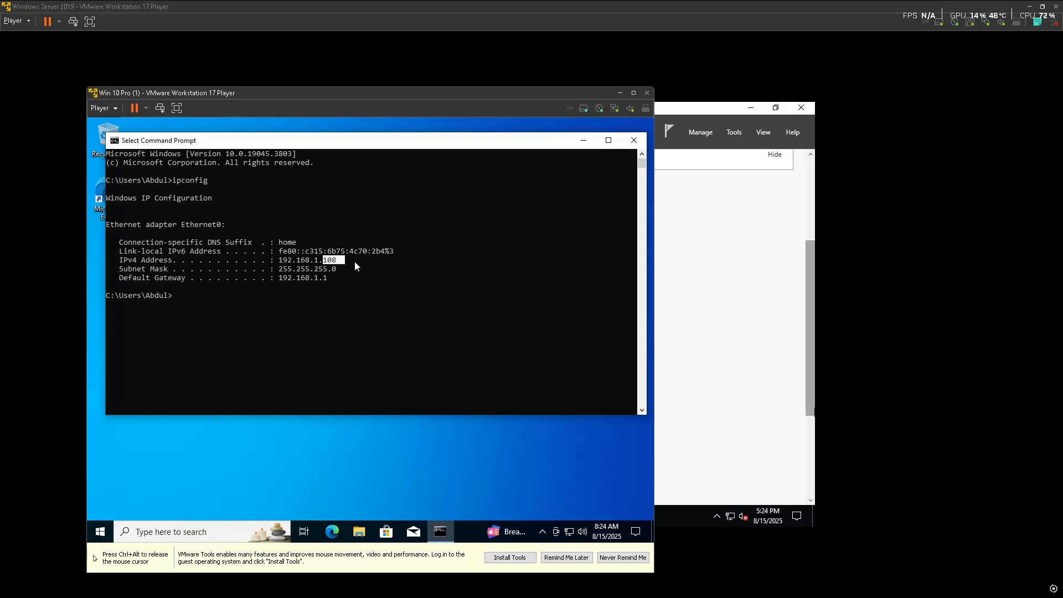
{"action": "left_click", "coordinate": [635, 140]}
In Ethernet0's IPv4 properties, switch to a manual IP and enter 192.168.1.108
{"action": "right_click", "coordinate": [573, 527]}
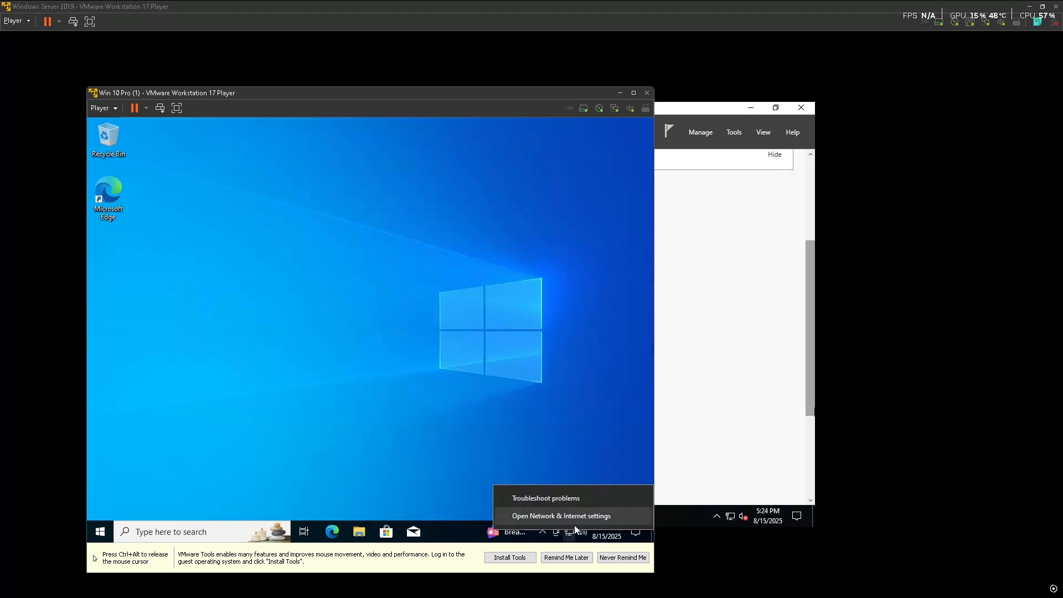
{"action": "left_click", "coordinate": [584, 516]}
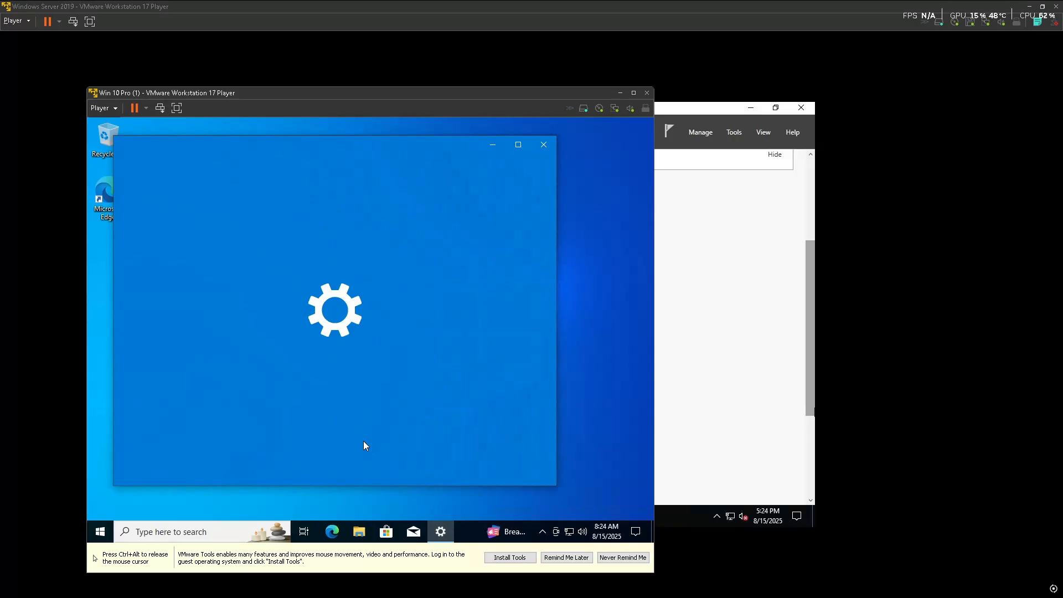
{"action": "scroll", "coordinate": [360, 387], "scroll_direction": "down", "scroll_amount": 5}
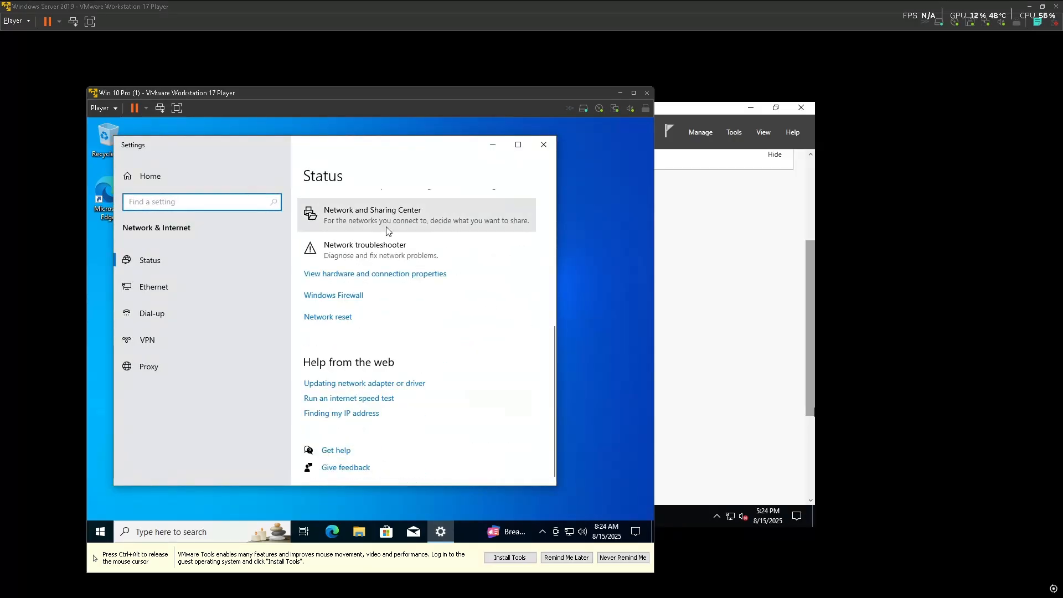
{"action": "scroll", "coordinate": [387, 230], "scroll_direction": "up", "scroll_amount": 2}
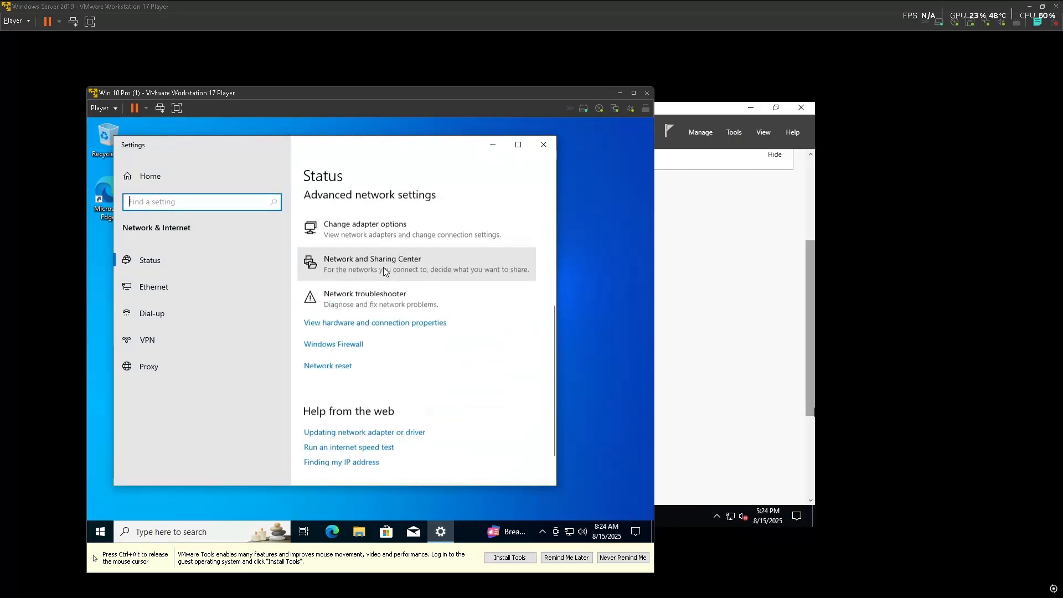
{"action": "left_click", "coordinate": [390, 237]}
{"action": "double_click", "coordinate": [237, 228]}
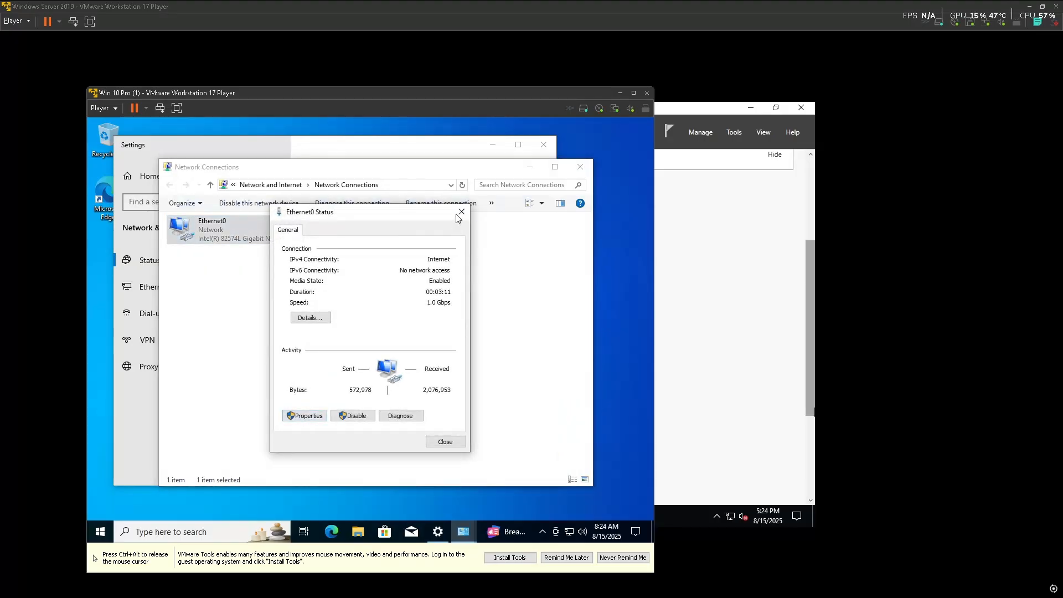
{"action": "left_click", "coordinate": [317, 417]}
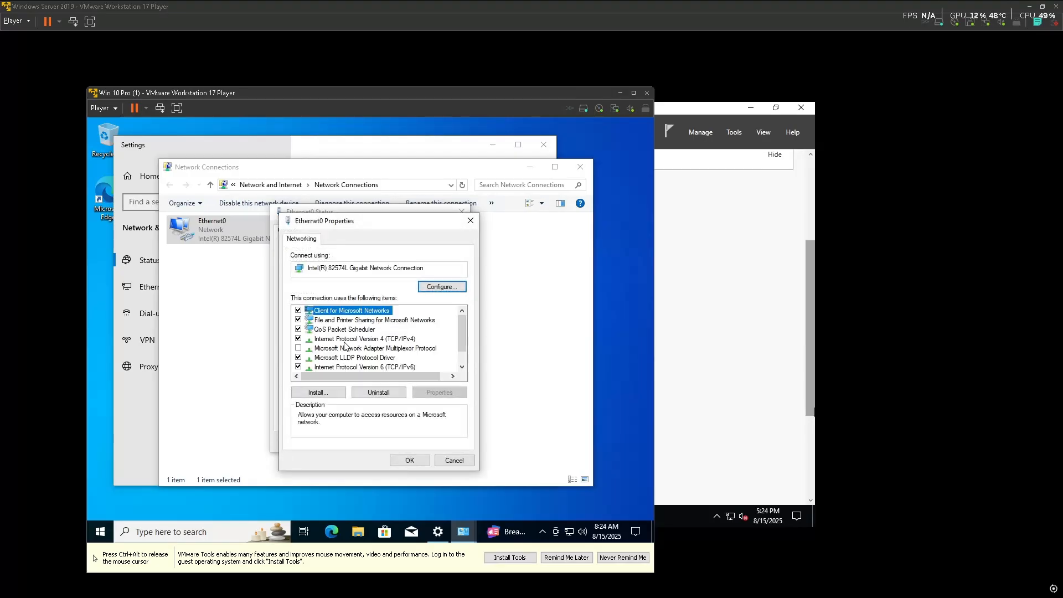
{"action": "double_click", "coordinate": [348, 340]}
{"action": "left_click", "coordinate": [332, 344]}
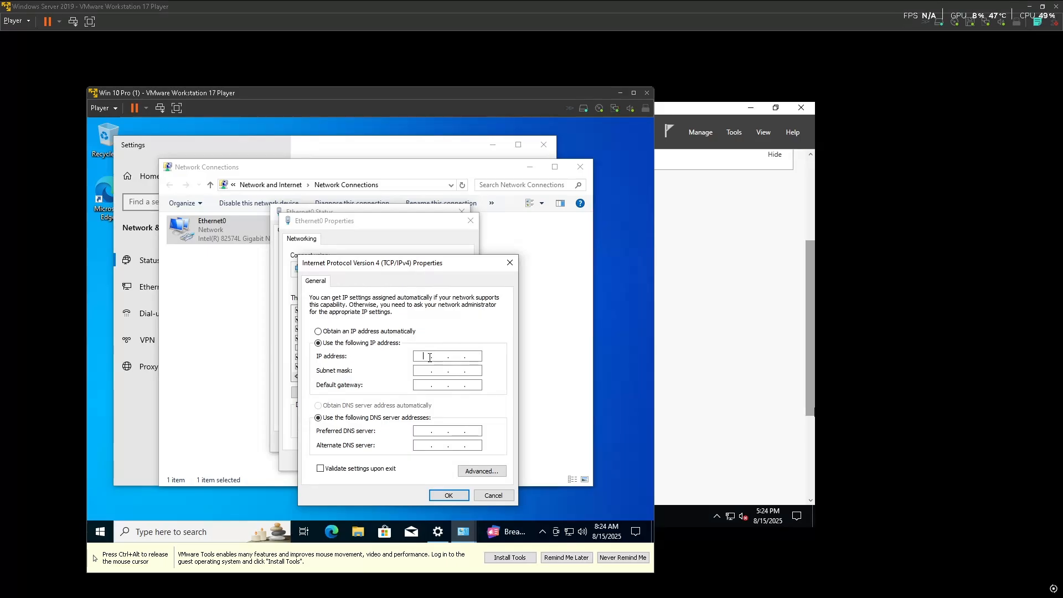
{"action": "type", "text": "1"}
{"action": "key", "text": "BackSpace"}
{"action": "key", "text": "BackSpace"}
Run ipconfig in Command Prompt, correcting the 'ippconfig' typo, to check the current settings
{"action": "key", "text": "super"}
{"action": "type", "text": "c,d"}
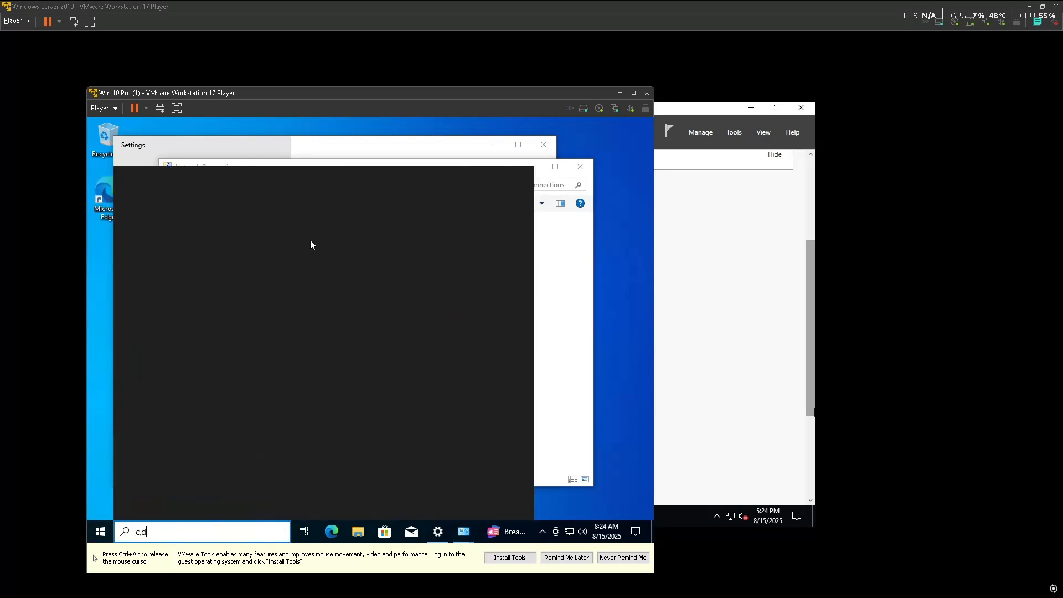
{"action": "left_click", "coordinate": [194, 235]}
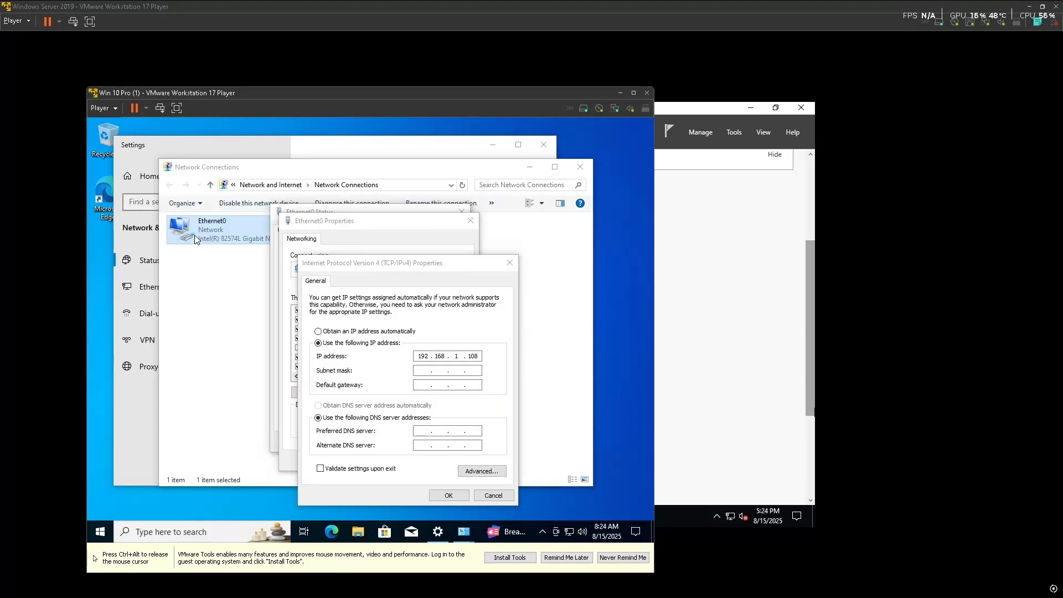
{"action": "type", "text": "ippconfig"}
{"action": "key", "text": "Return"}
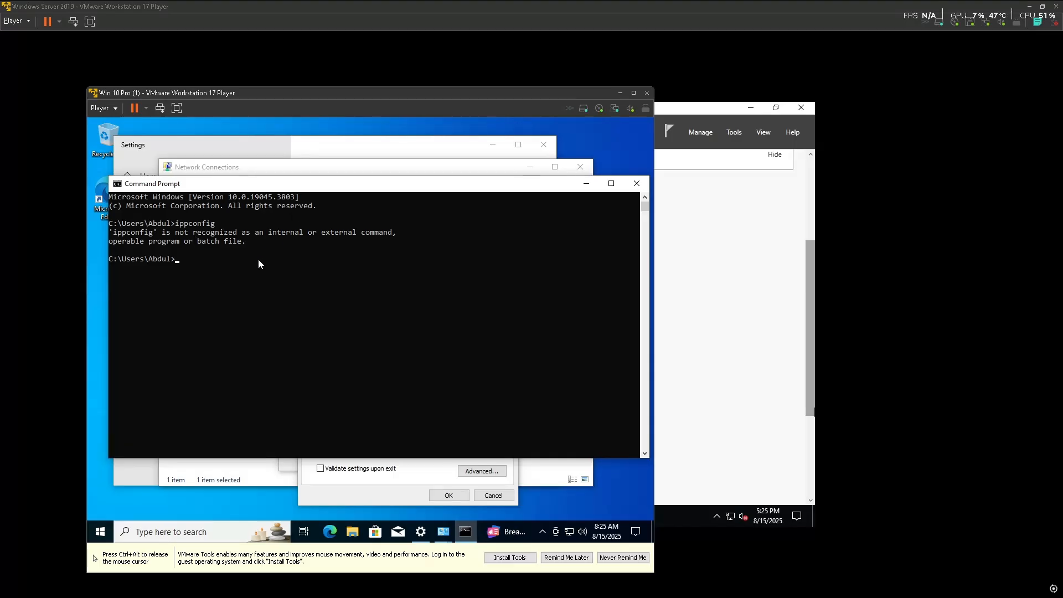
{"action": "key", "text": "Up"}
{"action": "key", "text": "Left"}
{"action": "key", "text": "Left"}
{"action": "key", "text": "Left"}
{"action": "key", "text": "Left"}
{"action": "key", "text": "Left"}
{"action": "key", "text": "Left"}
{"action": "key", "text": "Left"}
{"action": "key", "text": "Left"}
{"action": "key", "text": "Delete"}
{"action": "key", "text": "Return"}
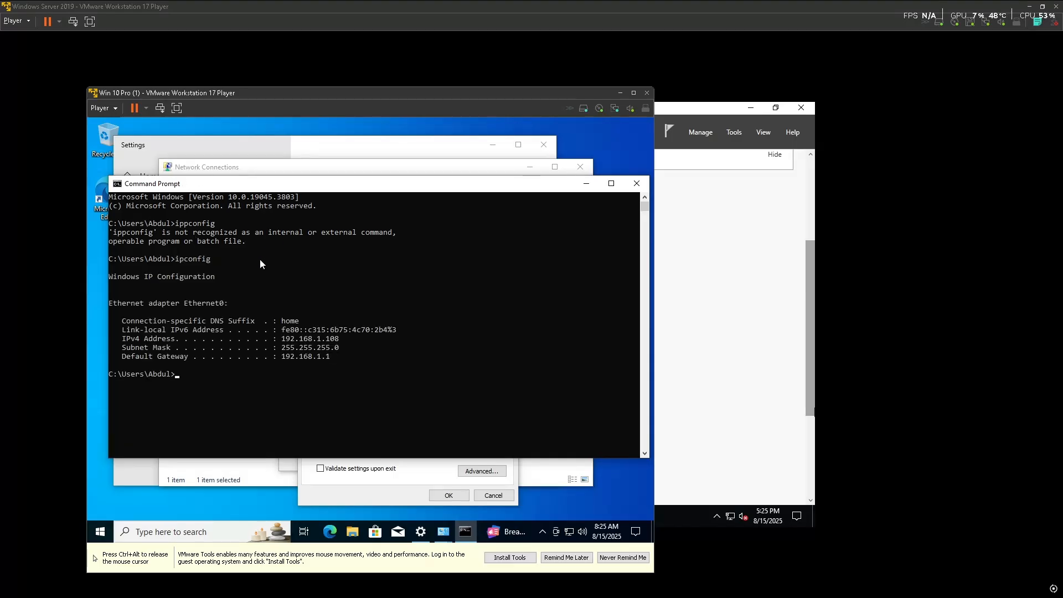
{"action": "left_click", "coordinate": [637, 184]}
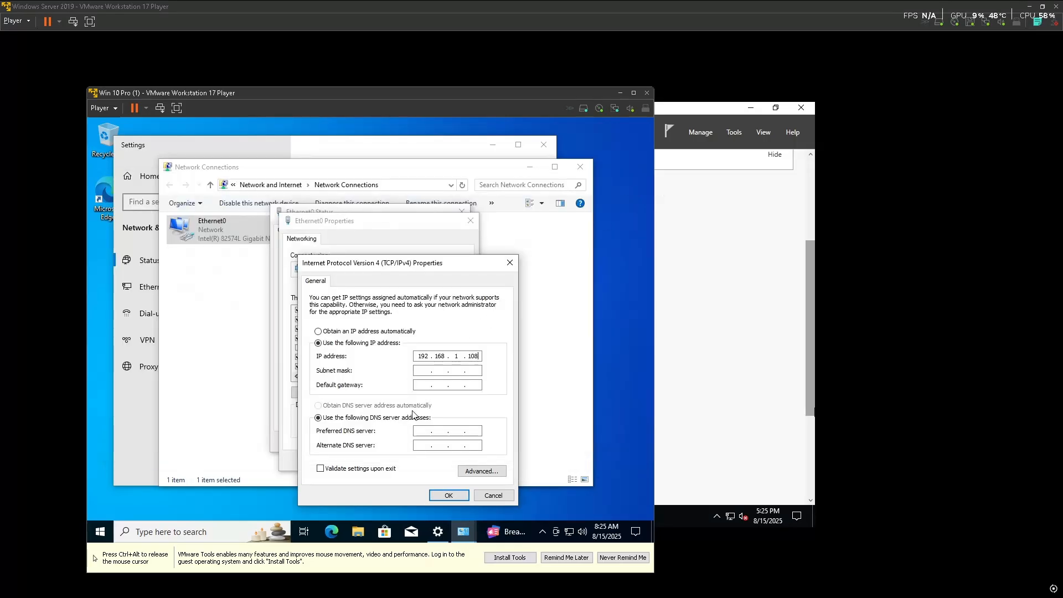
Fill in mask 255.255.255.0 and gateway 192.168.1.1, apply, and close the network windows
{"action": "left_click", "coordinate": [423, 372]}
{"action": "left_click", "coordinate": [424, 386]}
{"action": "type", "text": "192.168.1"}
{"action": "left_click", "coordinate": [449, 496]}
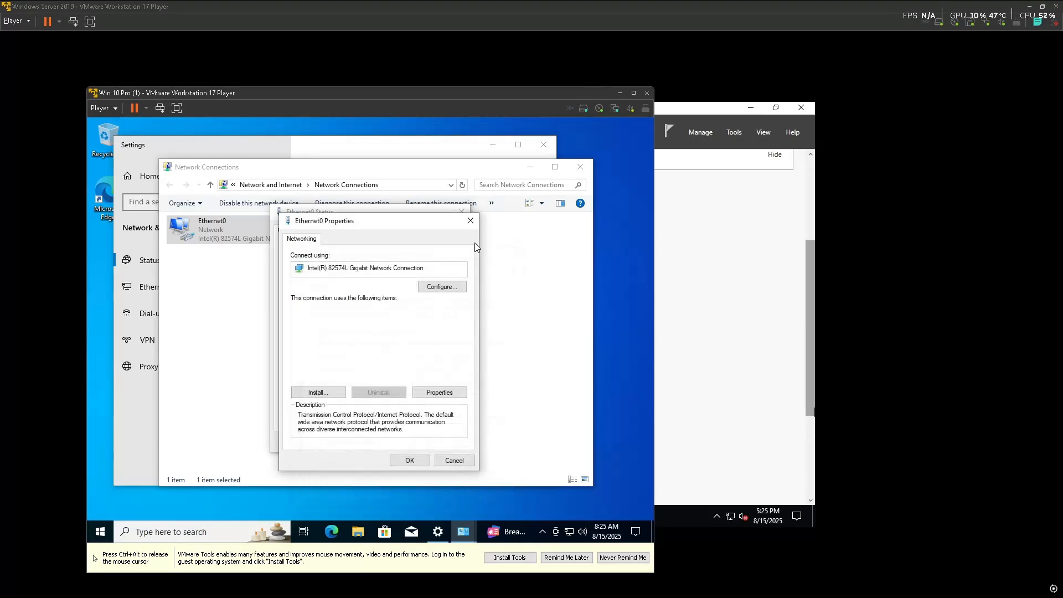
{"action": "left_click", "coordinate": [471, 222]}
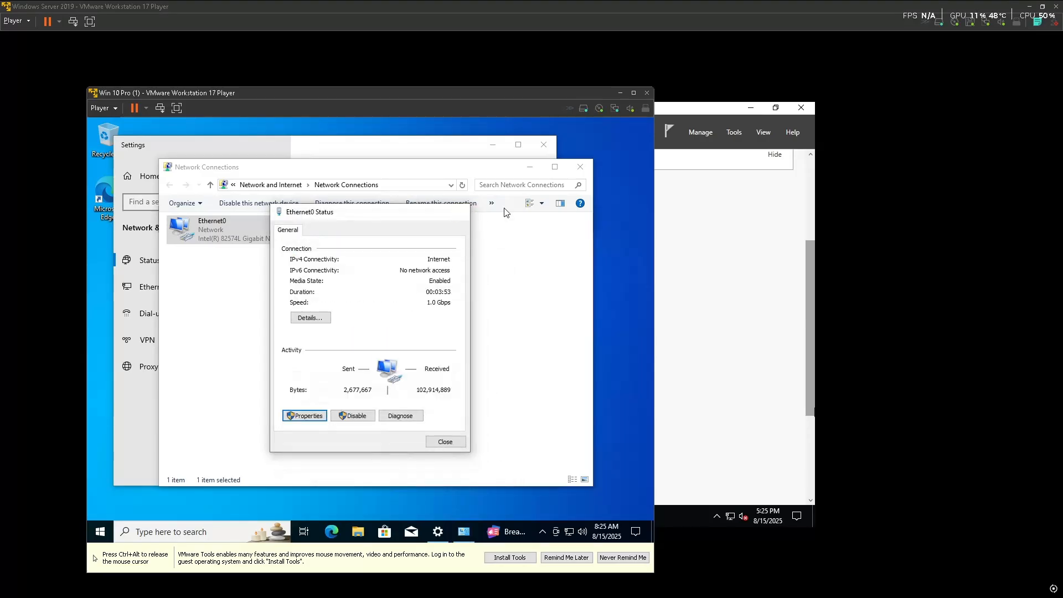
{"action": "left_click", "coordinate": [463, 213]}
{"action": "left_click", "coordinate": [580, 167]}
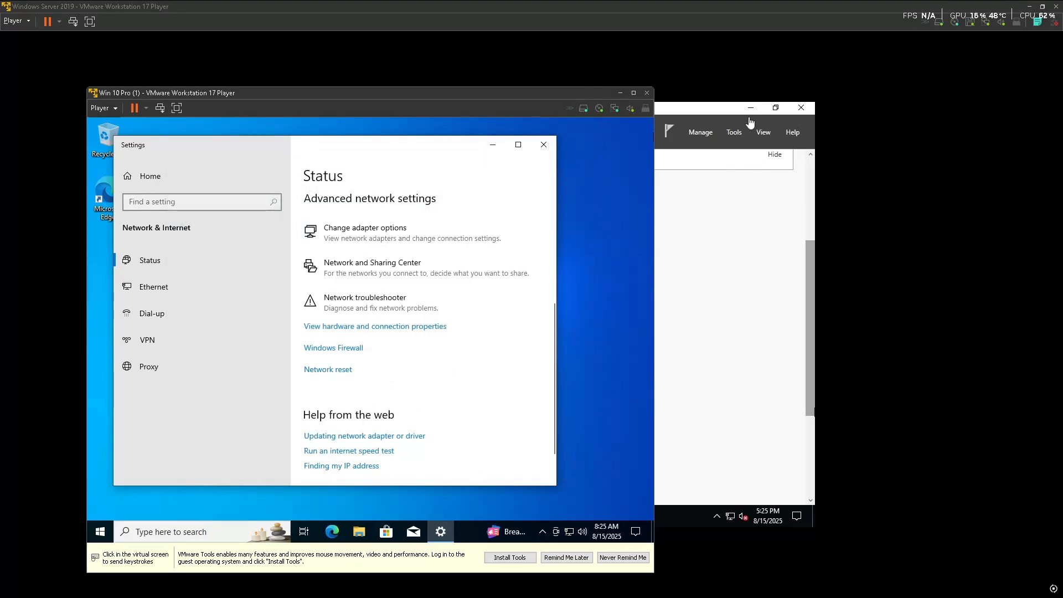
{"action": "left_click", "coordinate": [543, 145]}
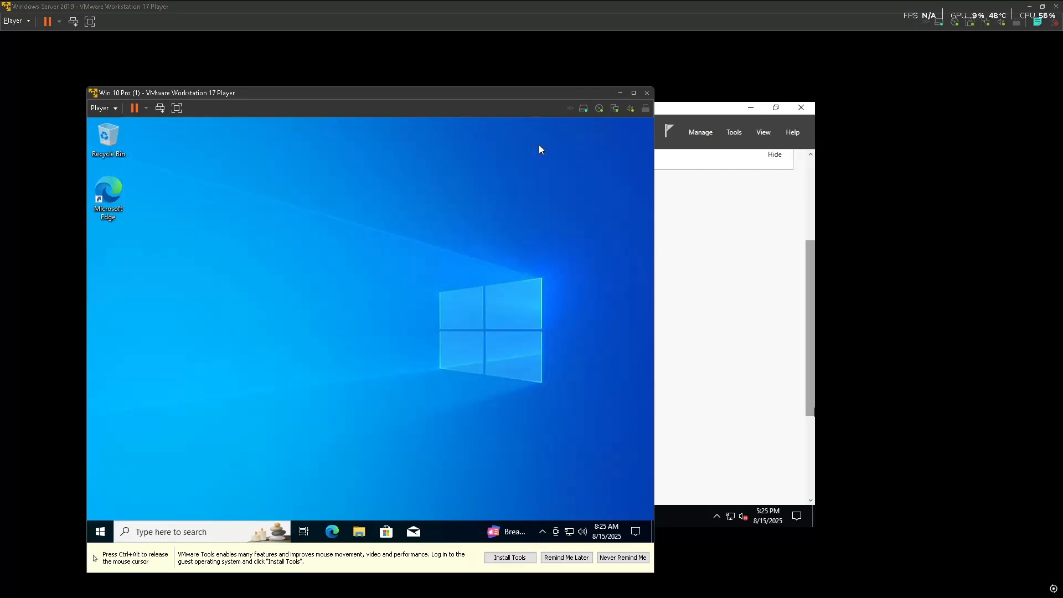
Open Command Prompt in the Windows 10 VM and begin typing 'ping 192.168.1.'
{"action": "key", "text": "super"}
{"action": "type", "text": "cmd"}
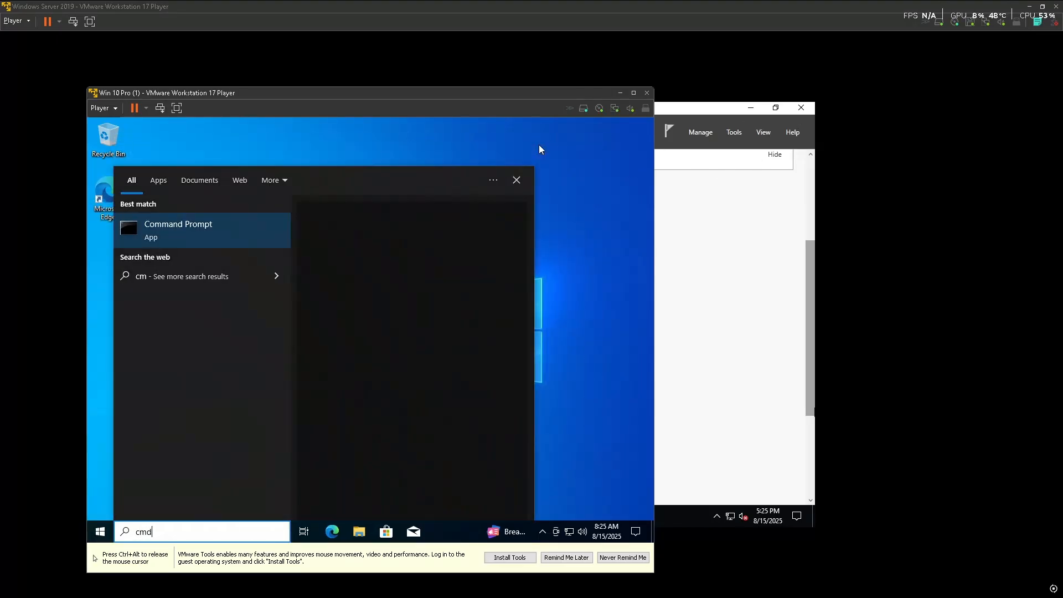
{"action": "left_click", "coordinate": [204, 226]}
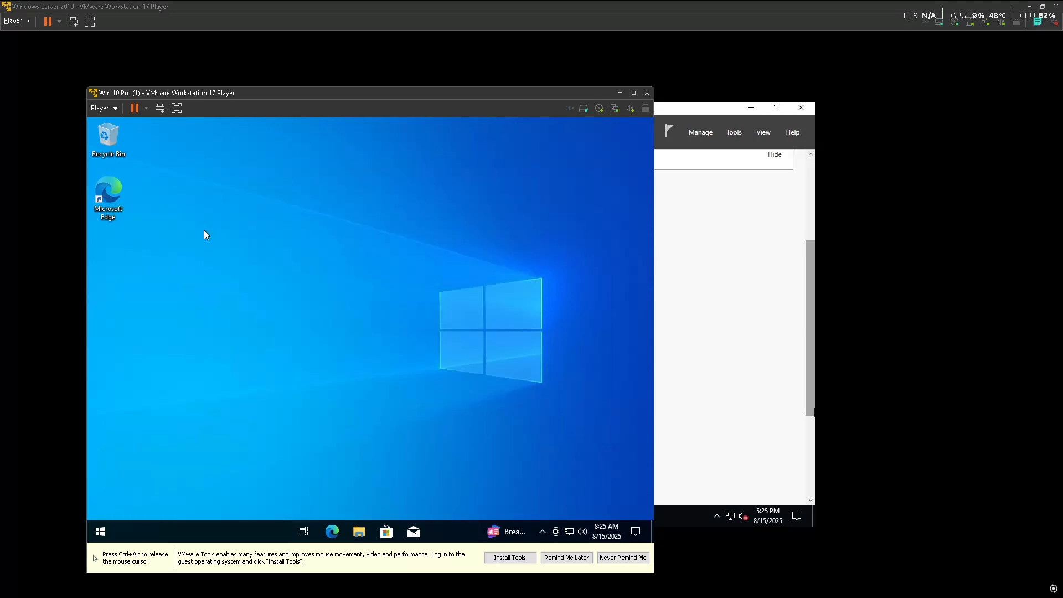
{"action": "type", "text": "ping 192"}
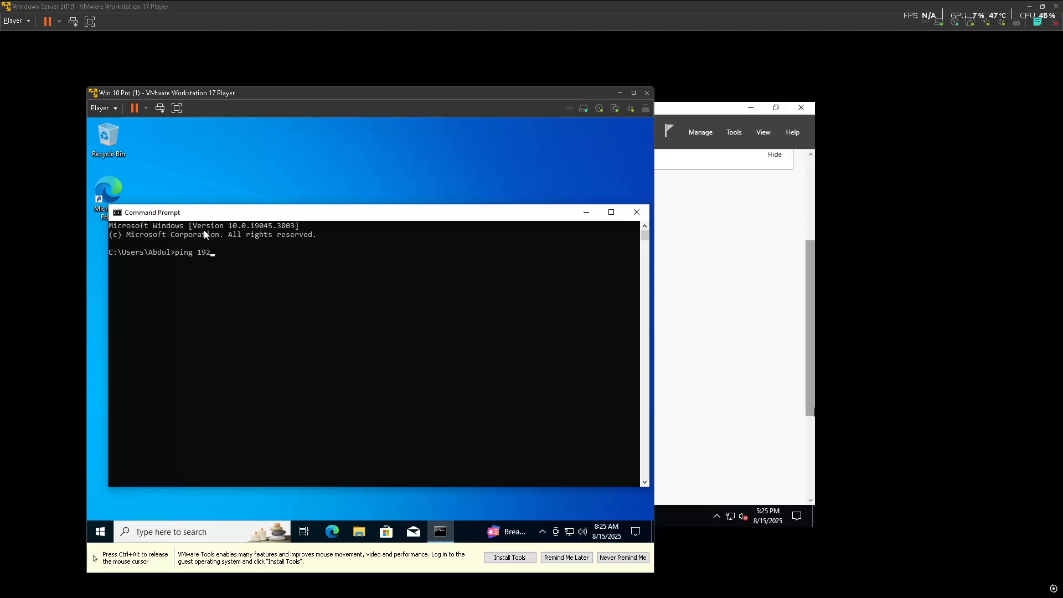
{"action": "type", "text": ".168.1."}
Switch to the Windows Server 2019 VM and open its Command Prompt
{"action": "left_click", "coordinate": [659, 319]}
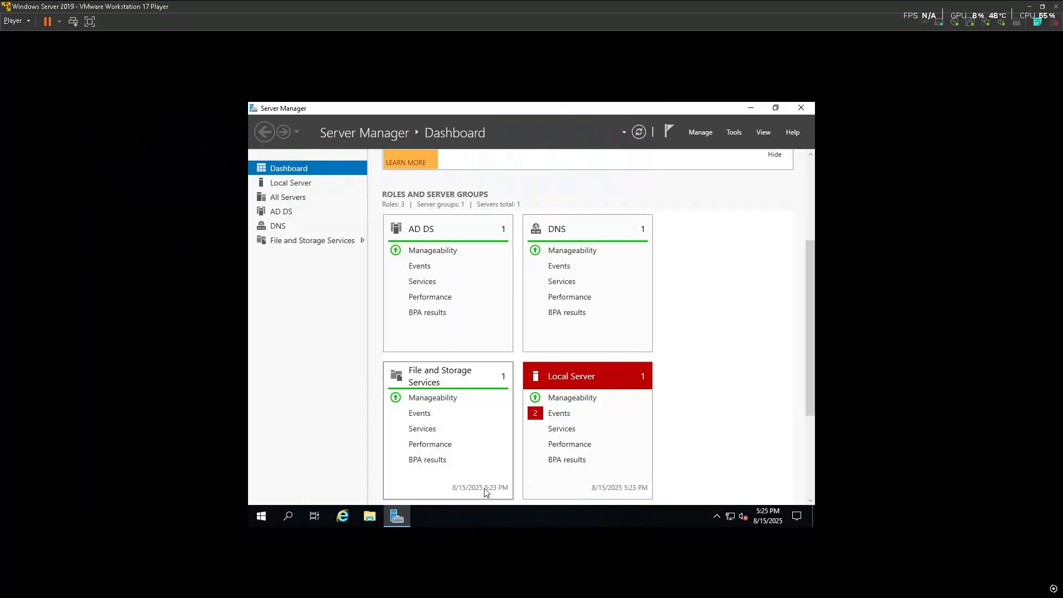
{"action": "key", "text": "super"}
{"action": "type", "text": "md"}
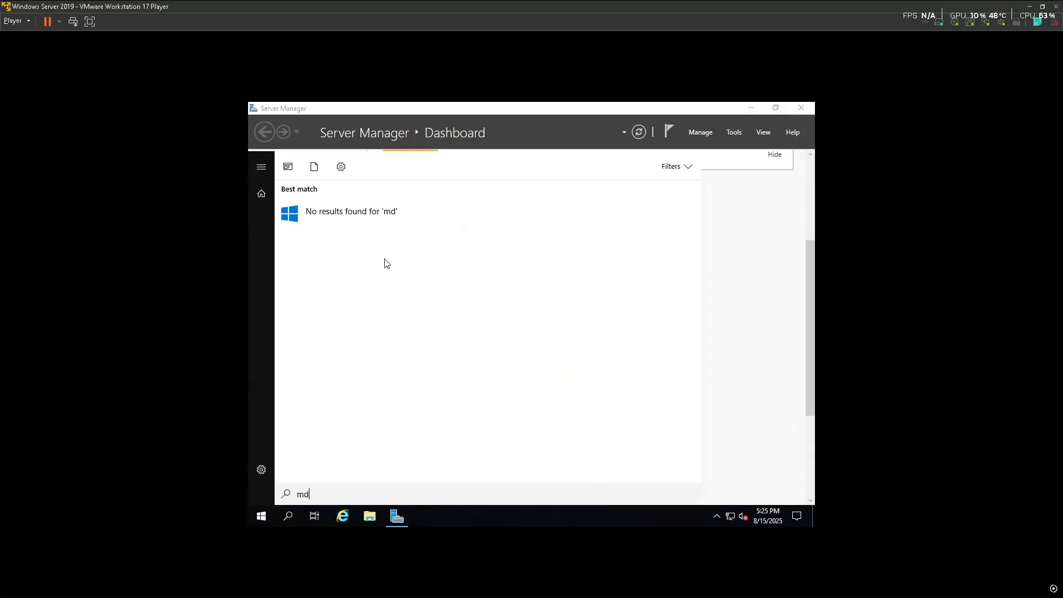
{"action": "key", "text": "BackSpace"}
{"action": "key", "text": "BackSpace"}
{"action": "type", "text": "cmd"}
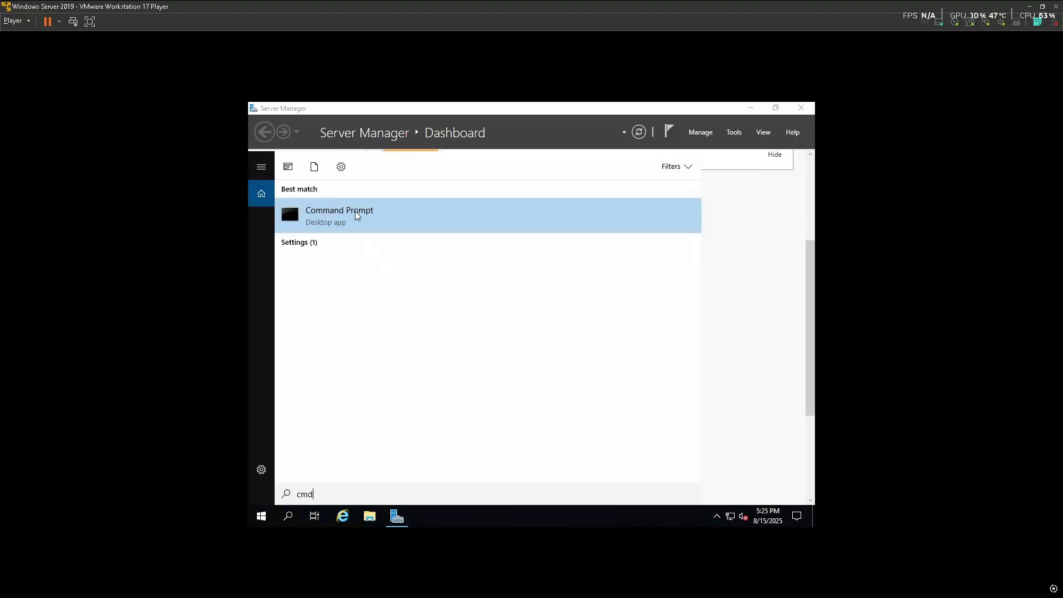
{"action": "left_click", "coordinate": [356, 215]}
Run ipconfig on the server, fixing the typo, to show IPv4 192.168.1.46
{"action": "type", "text": "ip[config"}
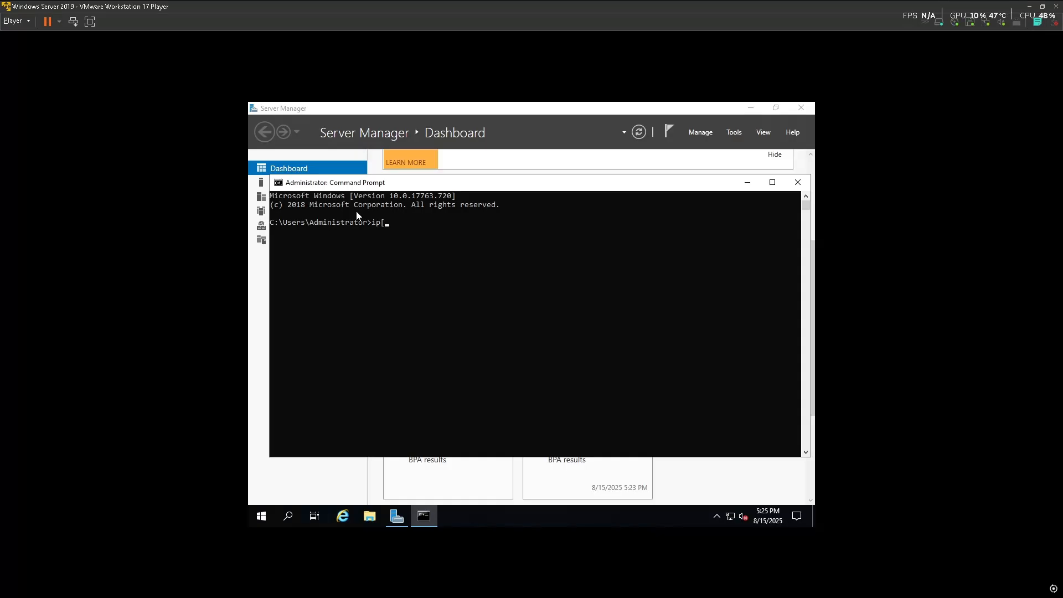
{"action": "key", "text": "Return"}
{"action": "key", "text": "Up"}
{"action": "key", "text": "Left"}
{"action": "key", "text": "Left"}
{"action": "key", "text": "Left"}
{"action": "key", "text": "Left"}
{"action": "key", "text": "Left"}
{"action": "key", "text": "Left"}
{"action": "key", "text": "BackSpace"}
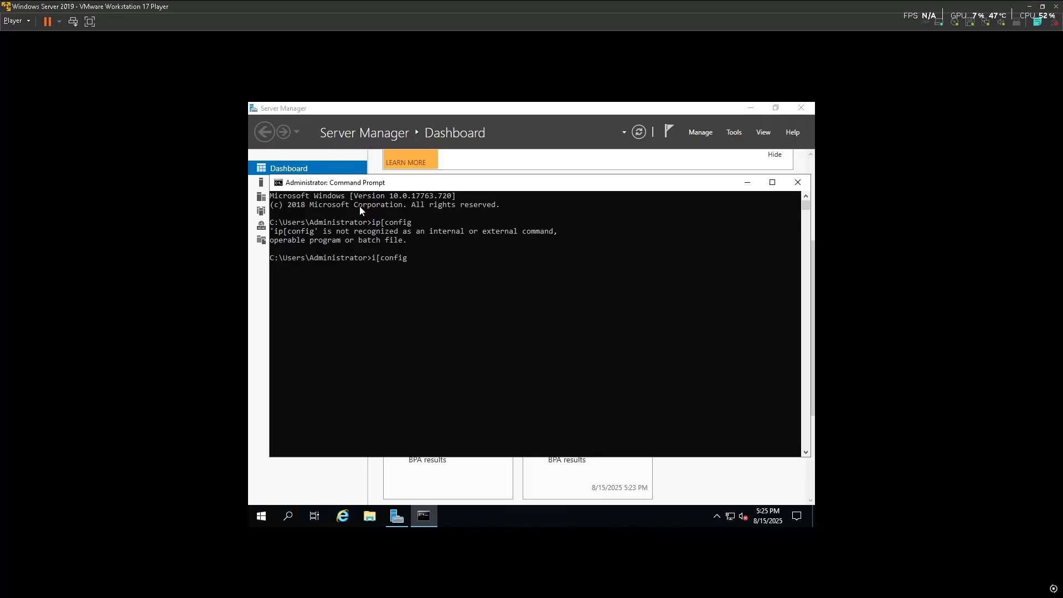
{"action": "type", "text": "p"}
{"action": "key", "text": "Delete"}
{"action": "key", "text": "Return"}
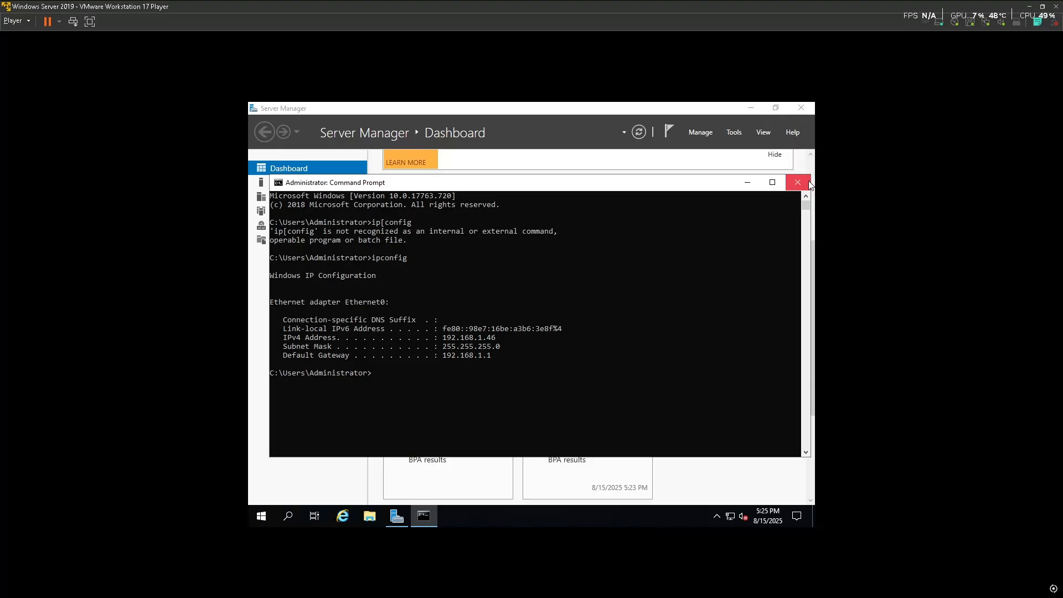
{"action": "key", "text": "super"}
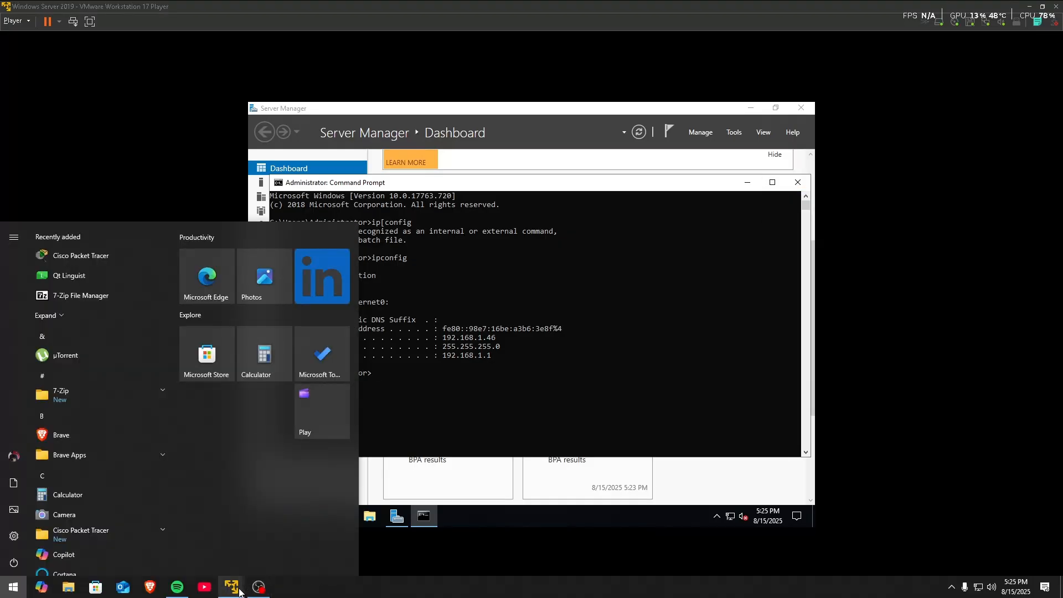
Back in Windows 10, ping 192.168.1.46 and confirm no packet loss
{"action": "mouse_move", "coordinate": [232, 587]}
{"action": "left_click", "coordinate": [280, 521]}
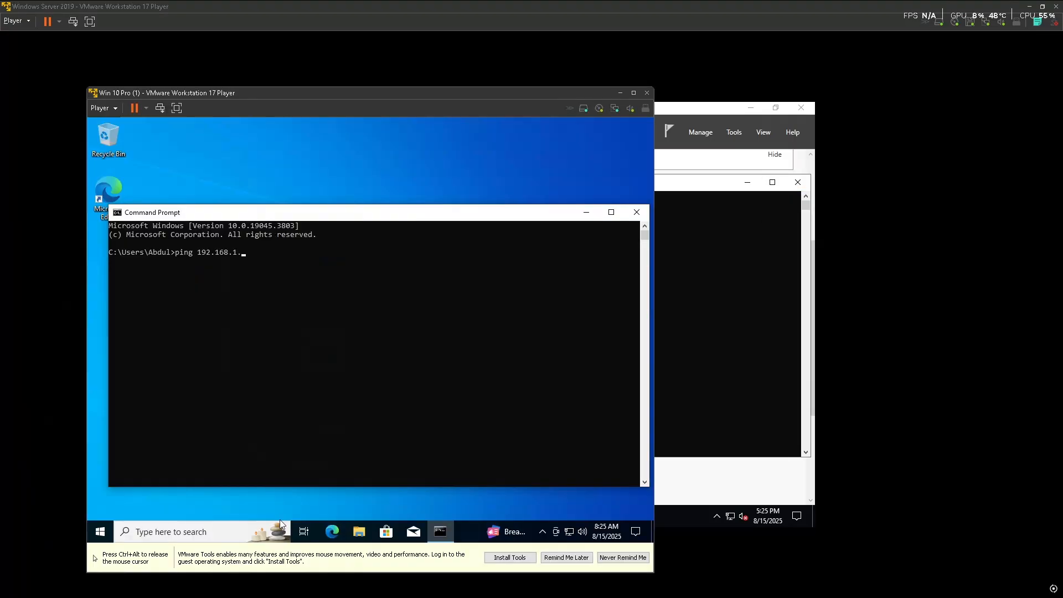
{"action": "type", "text": "46"}
{"action": "key", "text": "Return"}
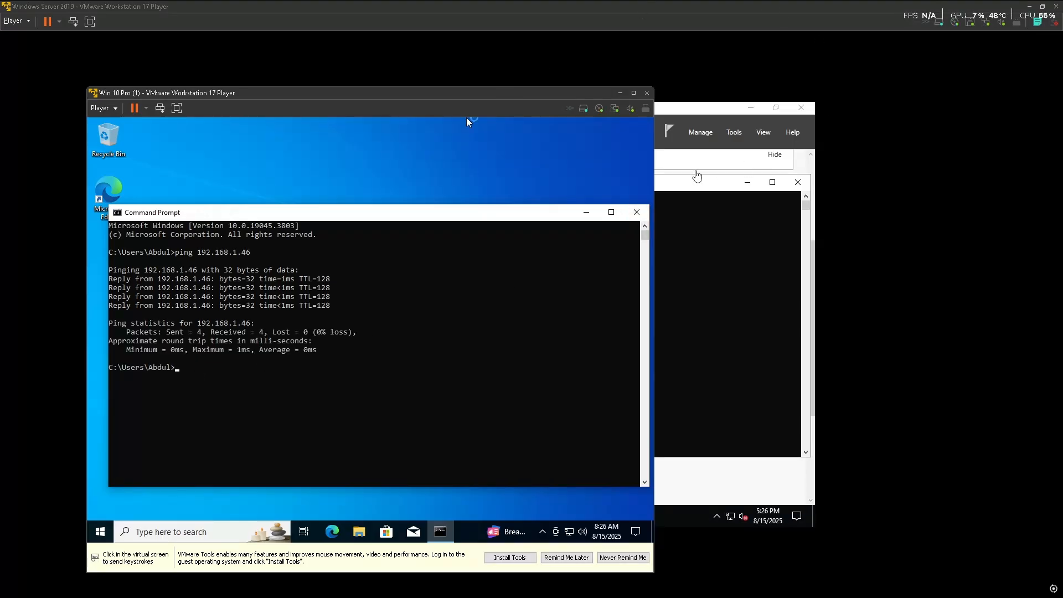
Switch to the Server 2019 VM and close its Command Prompt
{"action": "left_click", "coordinate": [691, 175]}
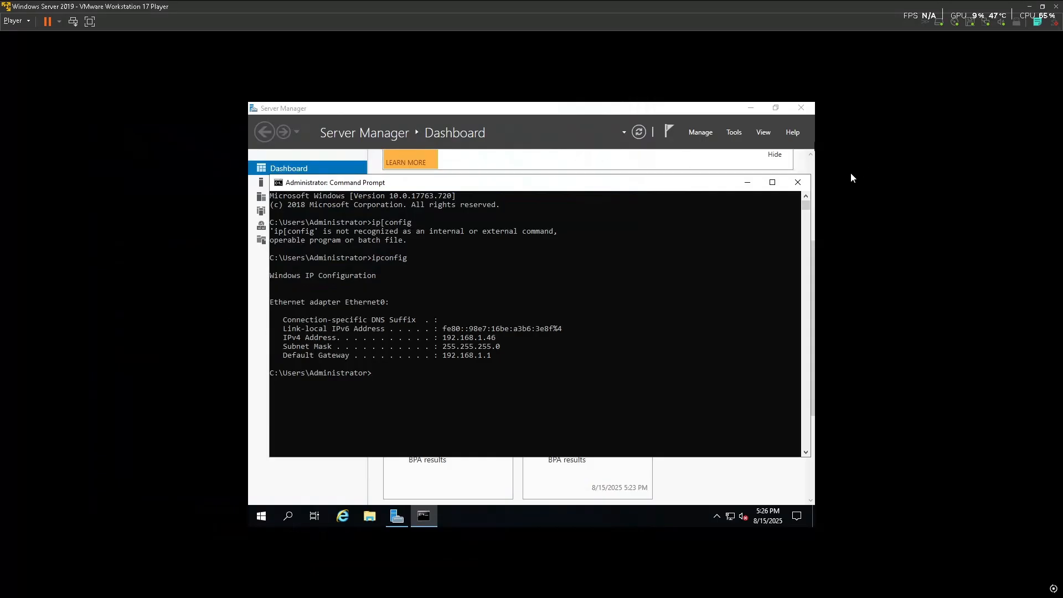
{"action": "left_click", "coordinate": [797, 184]}
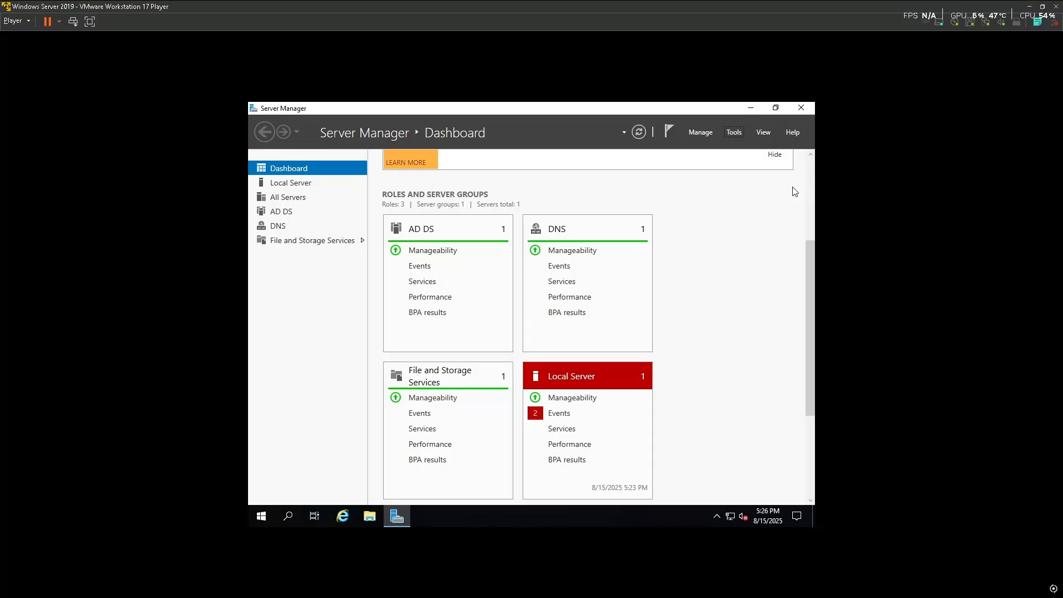
{"action": "right_click", "coordinate": [730, 516]}
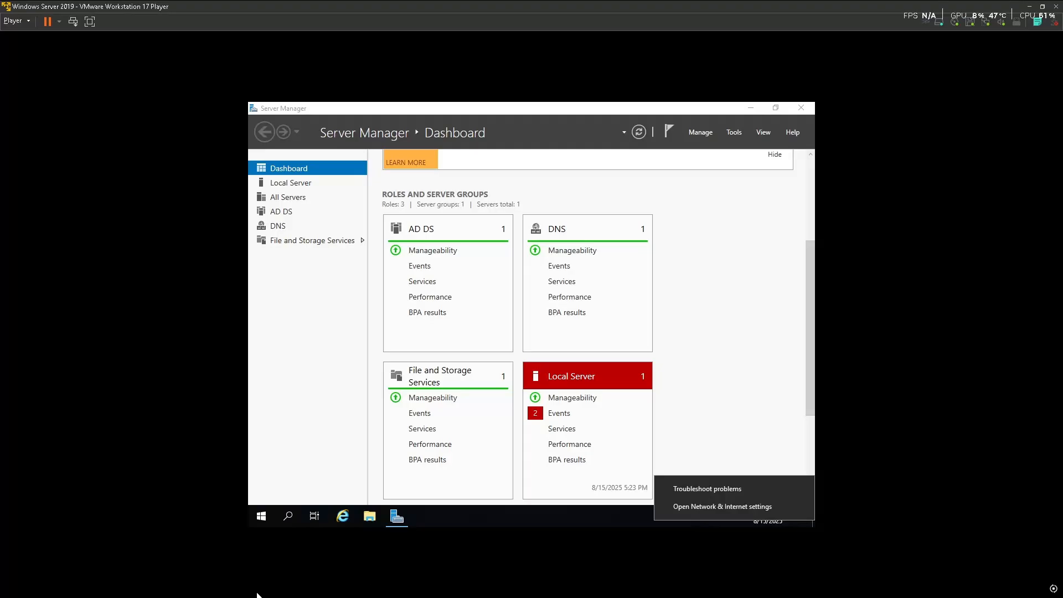
{"action": "left_click", "coordinate": [726, 444]}
Return to the Windows 10 VM and open Ethernet0's IPv4 properties
{"action": "key", "text": "super"}
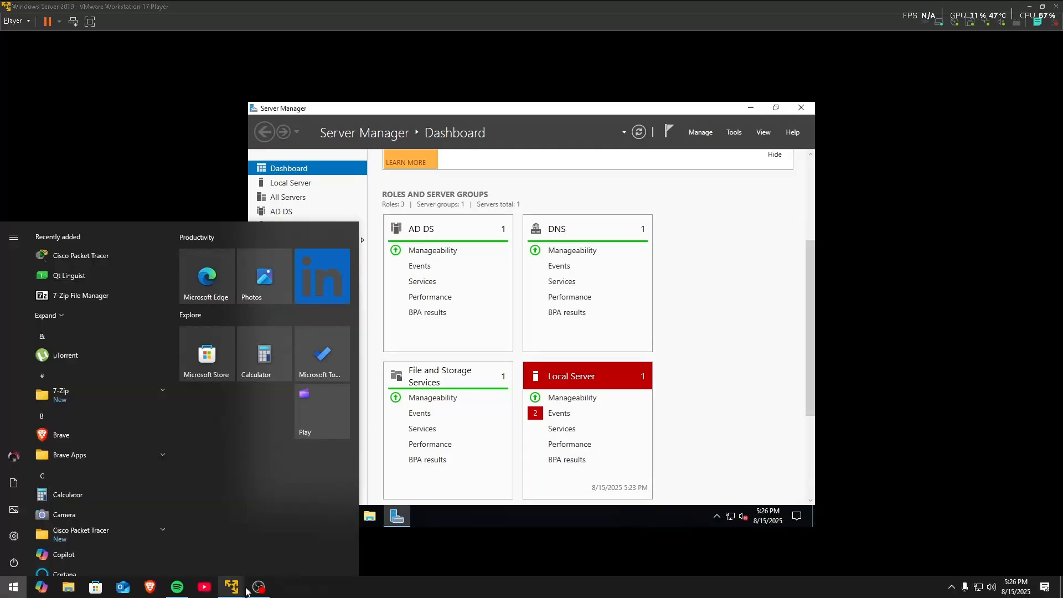
{"action": "mouse_move", "coordinate": [233, 588]}
{"action": "left_click", "coordinate": [290, 519]}
{"action": "left_click", "coordinate": [555, 536]}
{"action": "right_click", "coordinate": [569, 533]}
{"action": "left_click", "coordinate": [573, 519]}
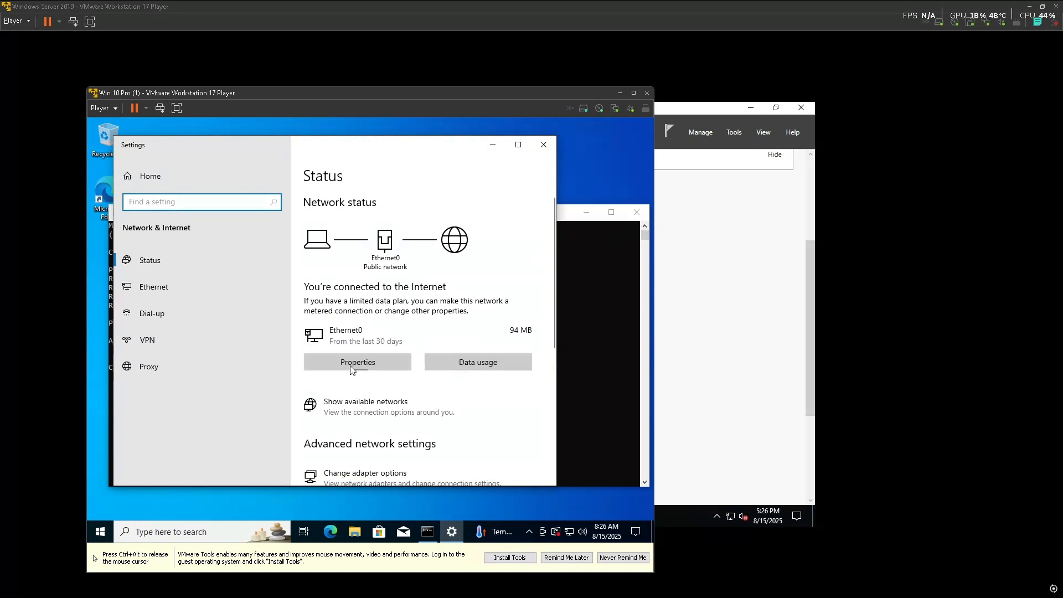
{"action": "left_click", "coordinate": [376, 479]}
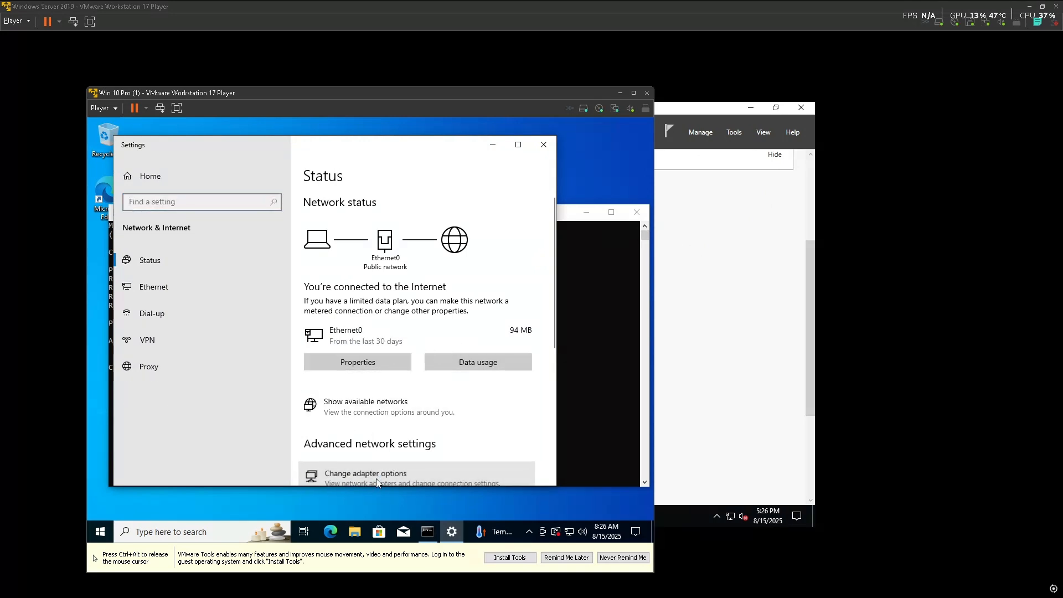
{"action": "right_click", "coordinate": [247, 223]}
{"action": "left_click", "coordinate": [287, 328]}
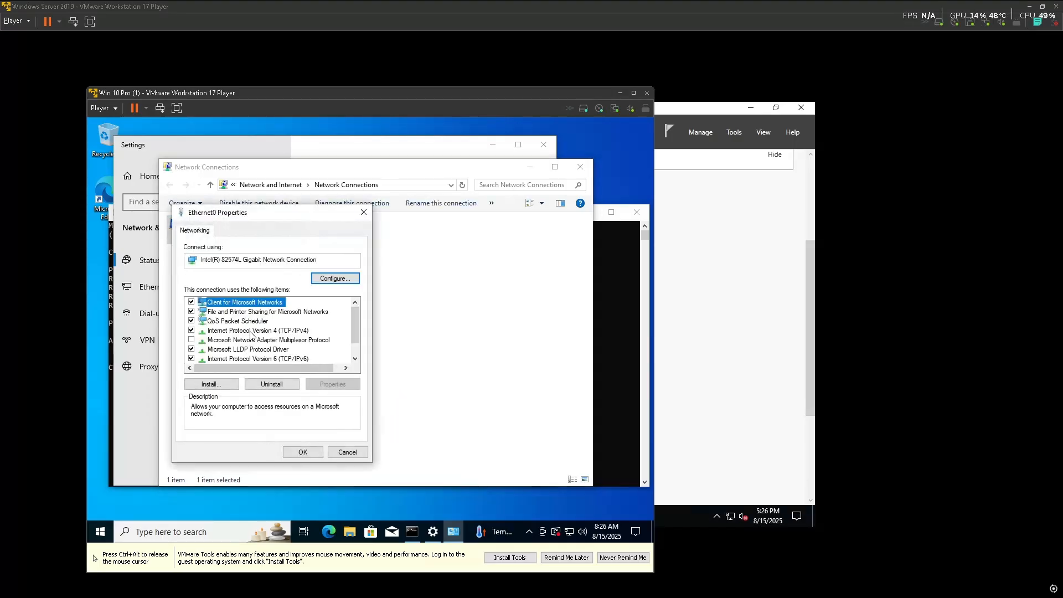
{"action": "double_click", "coordinate": [250, 331]}
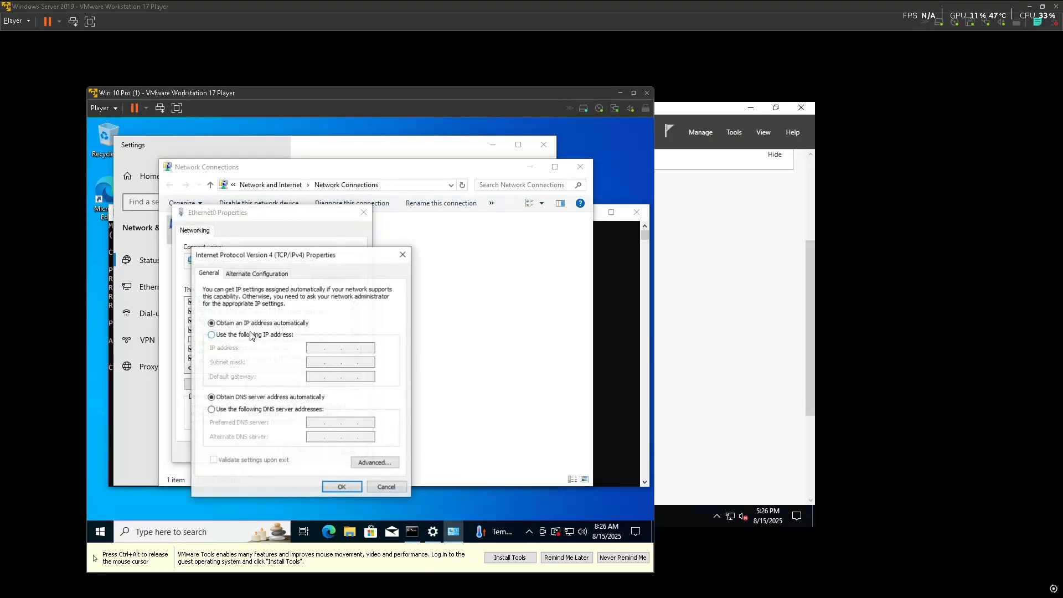
Set the preferred DNS server to 192.168.1.46, confirm, and close the network windows
{"action": "left_click", "coordinate": [212, 410]}
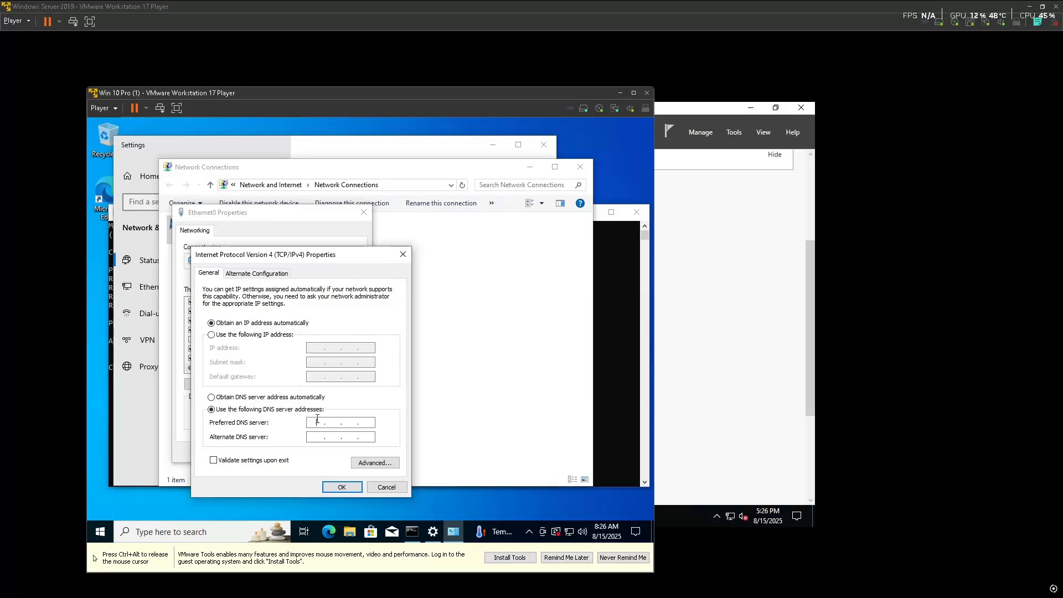
{"action": "type", "text": "192 . 168 . 1 . 46"}
{"action": "left_click", "coordinate": [341, 487]}
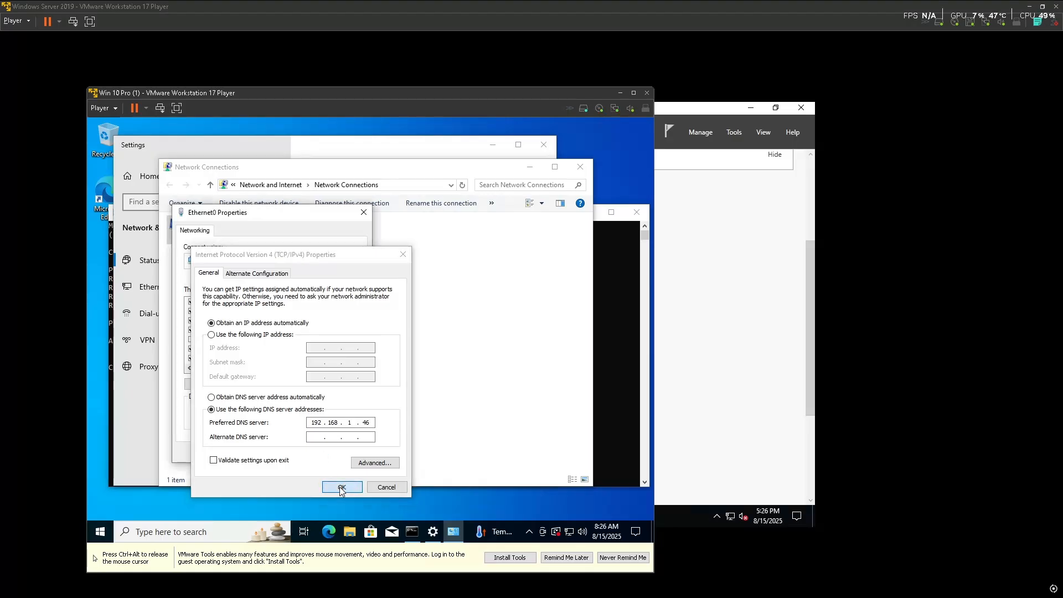
{"action": "left_click", "coordinate": [318, 453]}
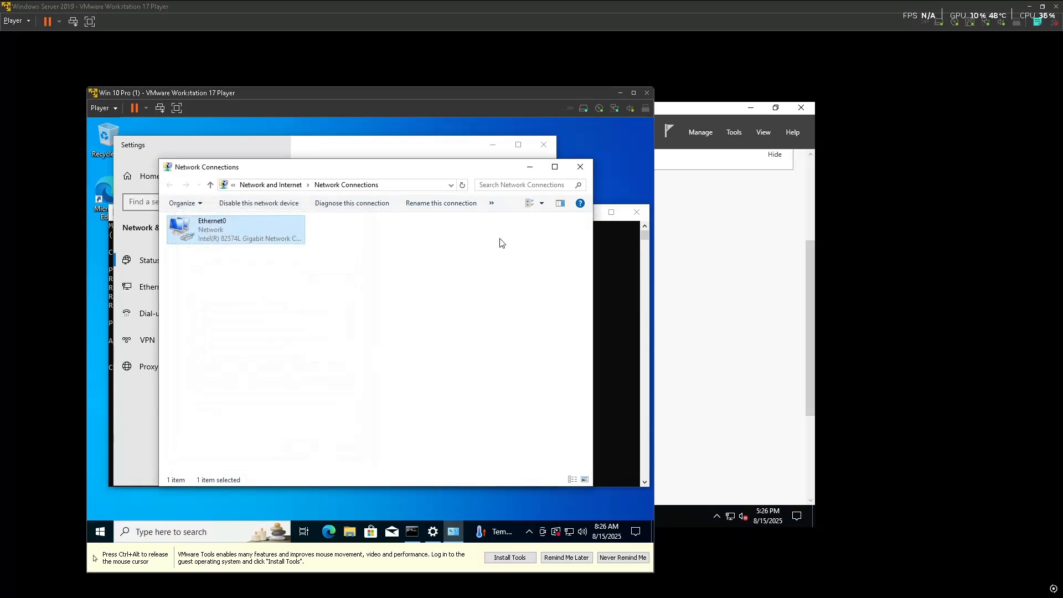
{"action": "left_click", "coordinate": [579, 167]}
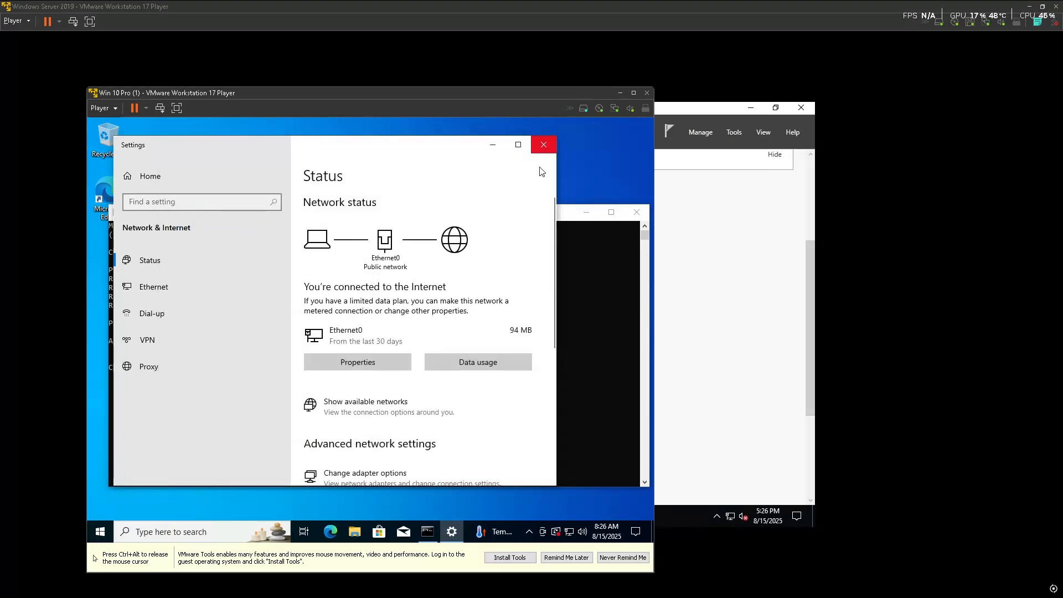
{"action": "left_click", "coordinate": [544, 144]}
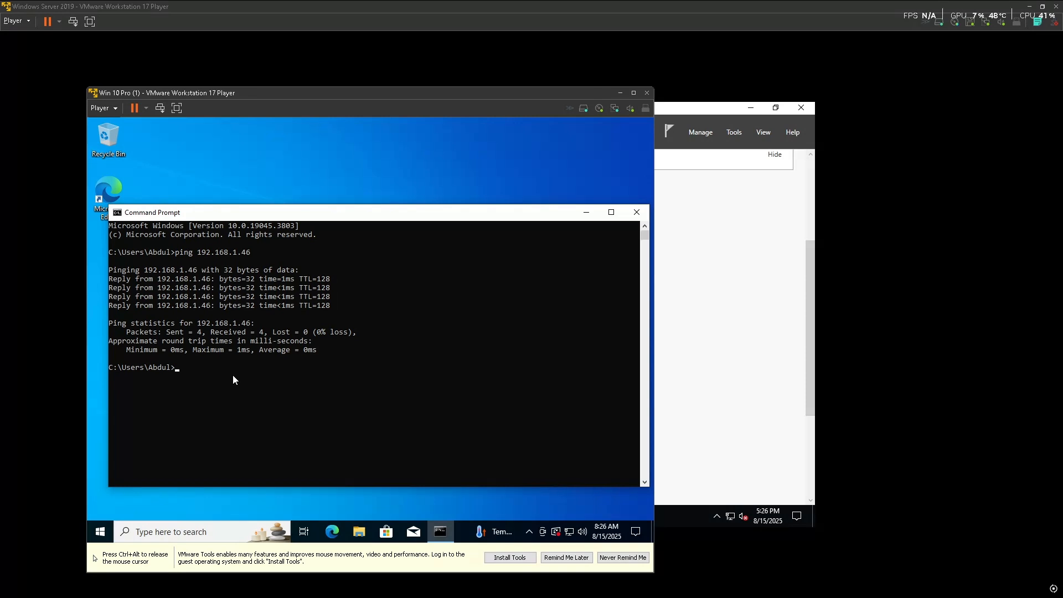
On the Server VM, open DNS Manager's lab.local zone and select the 192.168.1.46 host (A) record
{"action": "type", "text": "nslookup lab.local"}
{"action": "left_click", "coordinate": [714, 266]}
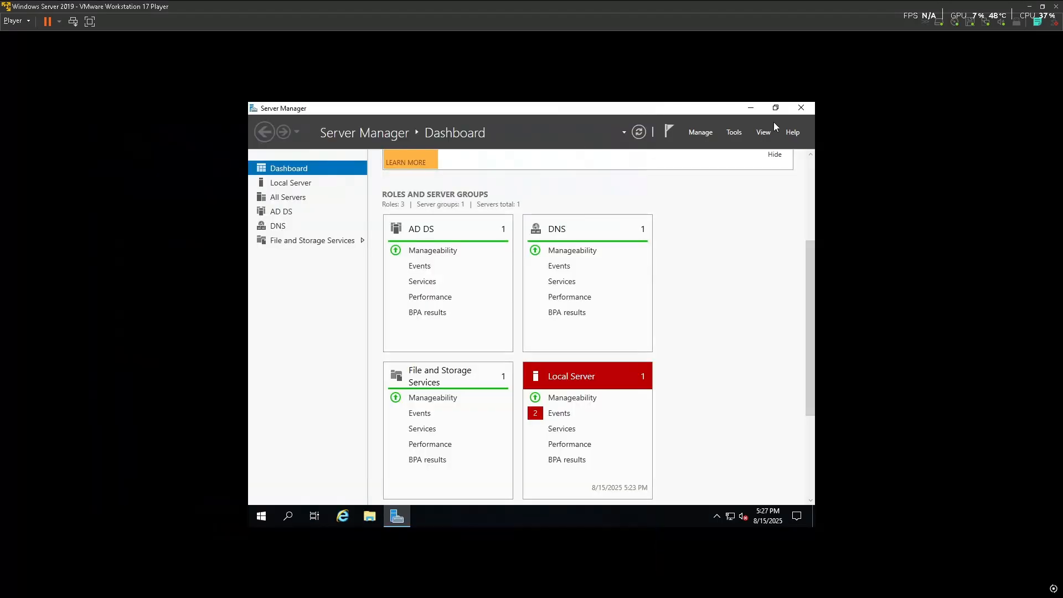
{"action": "left_click", "coordinate": [734, 132]}
{"action": "left_click", "coordinate": [690, 276]}
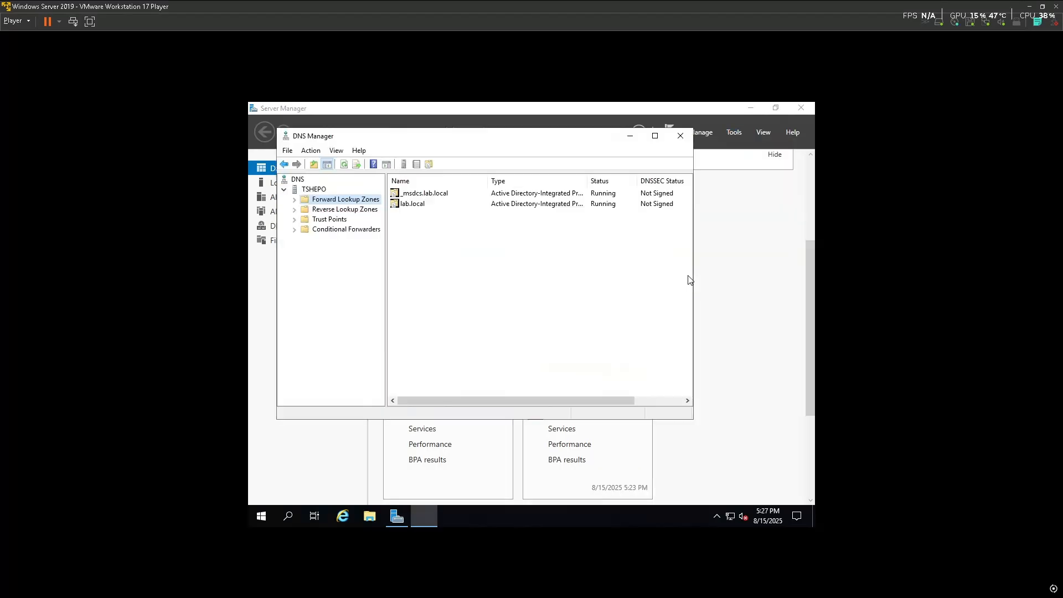
{"action": "double_click", "coordinate": [410, 204]}
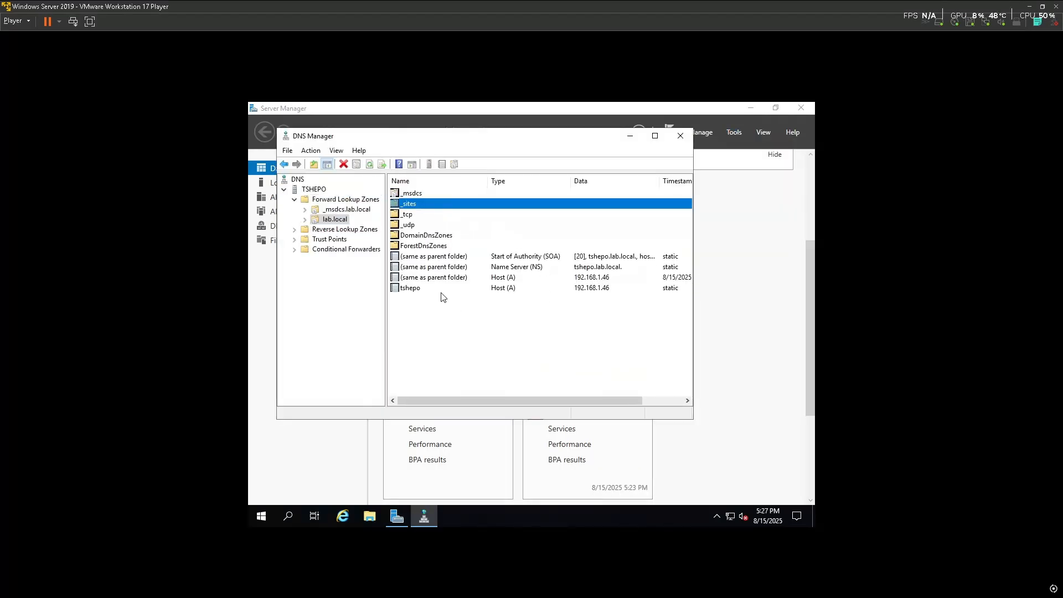
{"action": "left_click", "coordinate": [488, 288]}
{"action": "key", "text": "super"}
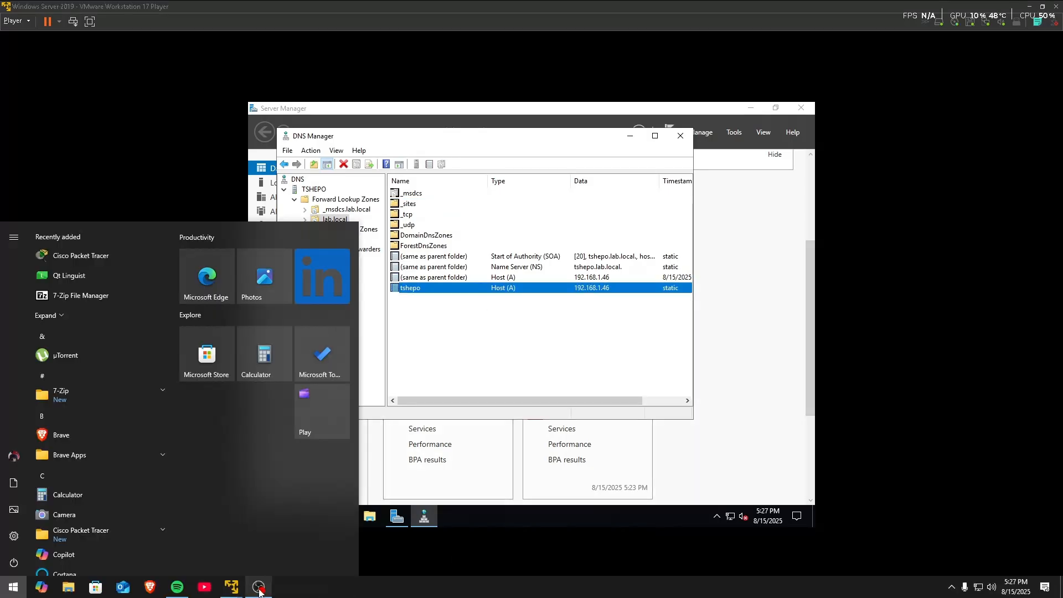
On the Win 10 Pro VM, run nslookup lab.local and highlight the DNS server and resolved 192.168.1.46
{"action": "mouse_move", "coordinate": [260, 584]}
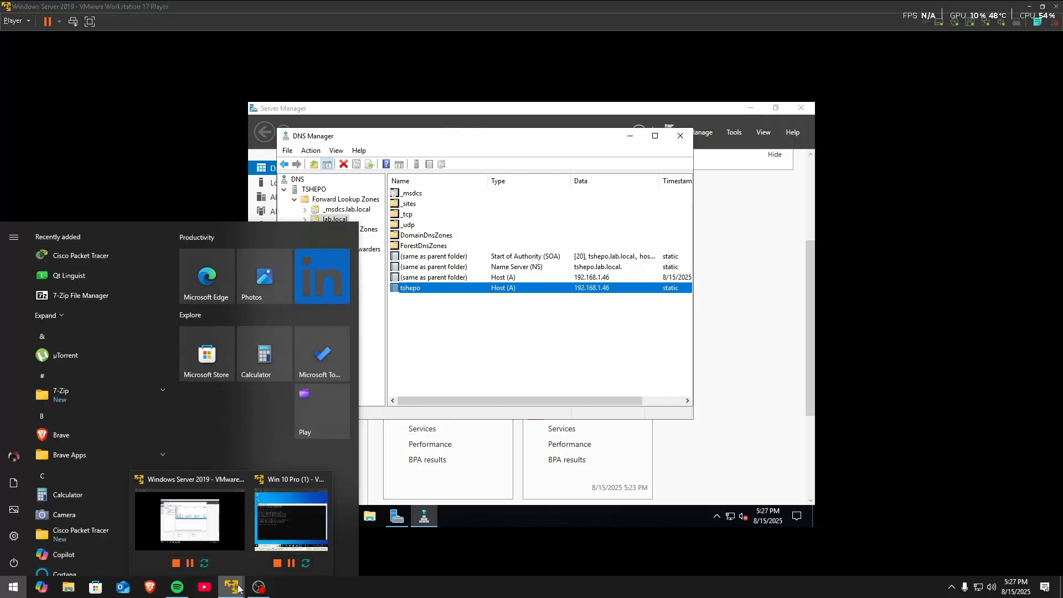
{"action": "left_click", "coordinate": [292, 515]}
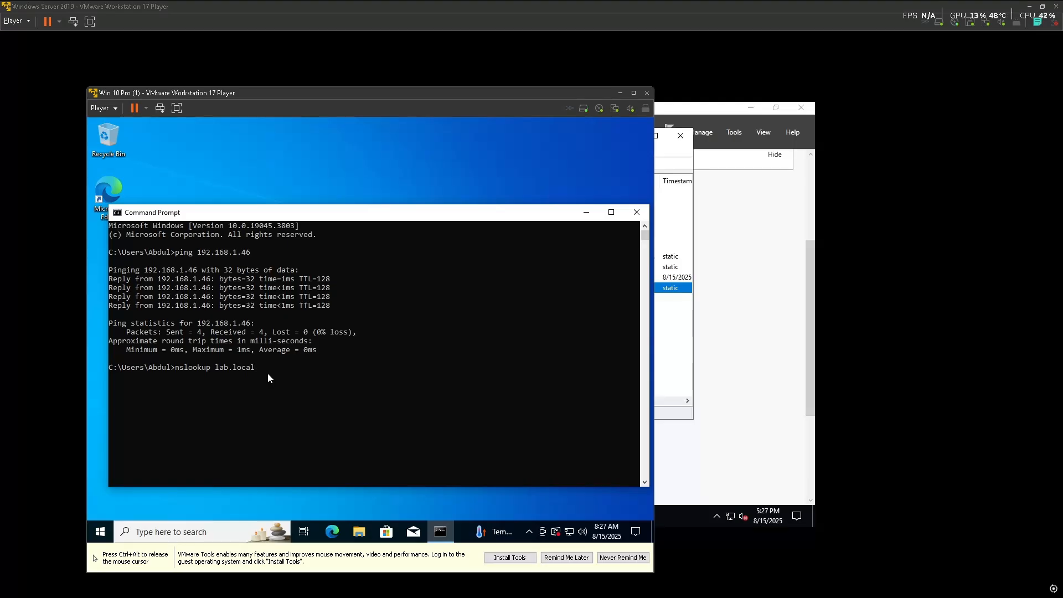
{"action": "key", "text": "Return"}
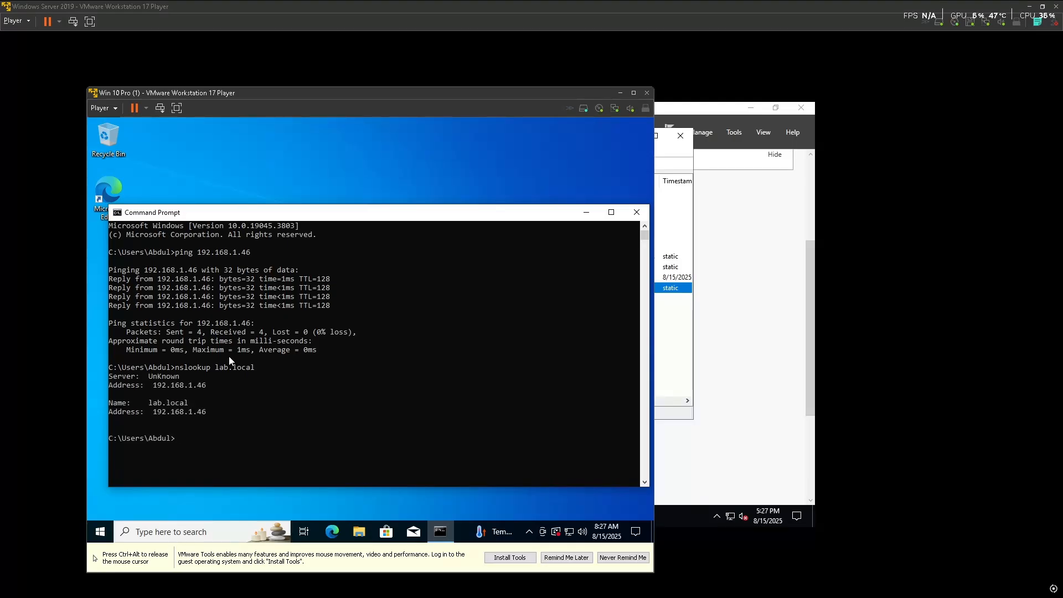
{"action": "left_click_drag", "start_coordinate": [210, 384], "coordinate": [149, 384]}
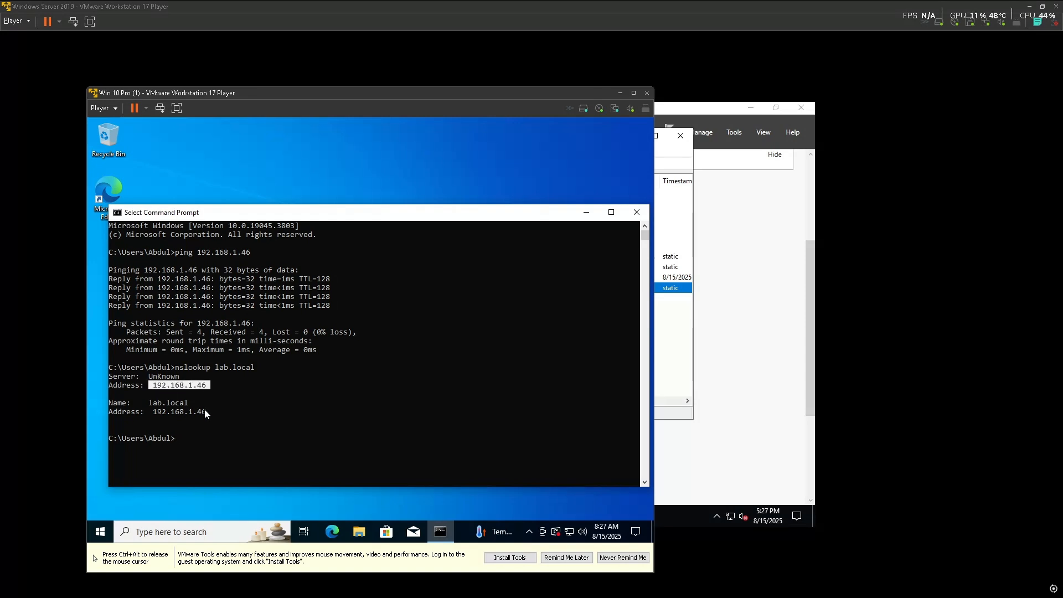
{"action": "left_click_drag", "start_coordinate": [210, 413], "coordinate": [158, 412]}
Close the Command Prompt on the Windows 10 VM
{"action": "key", "text": "ctrl+alt"}
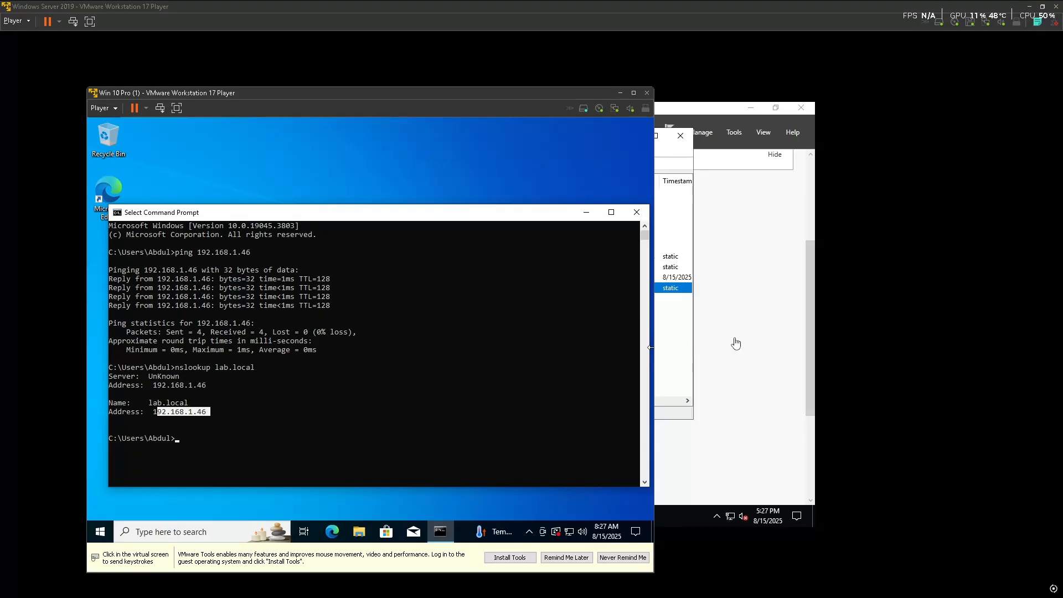
{"action": "left_click", "coordinate": [557, 280]}
{"action": "left_click", "coordinate": [628, 218]}
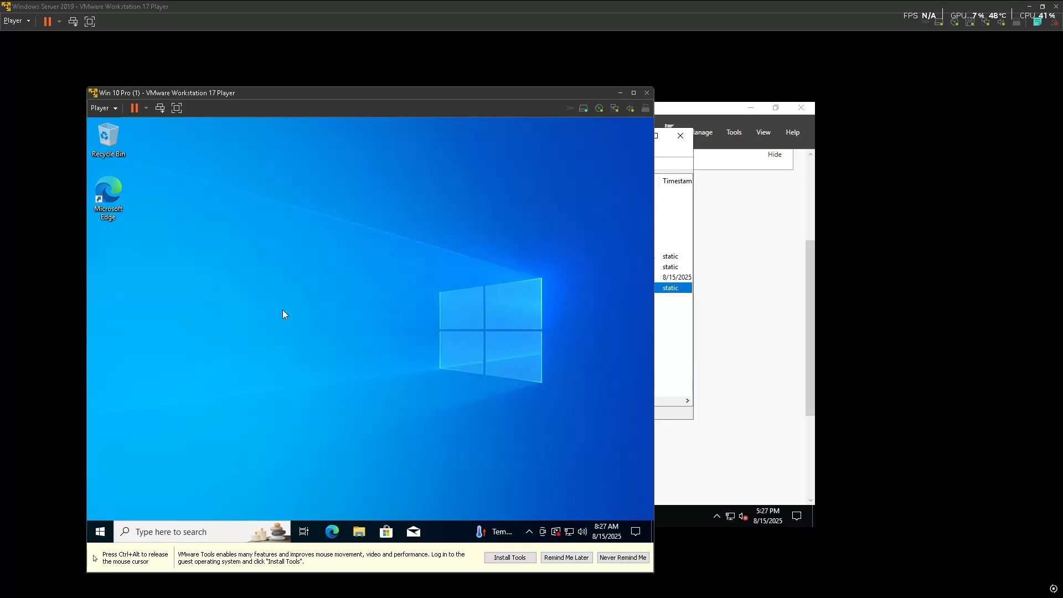
Search 'this pc' and open its Properties to show the About settings
{"action": "right_click", "coordinate": [304, 320]}
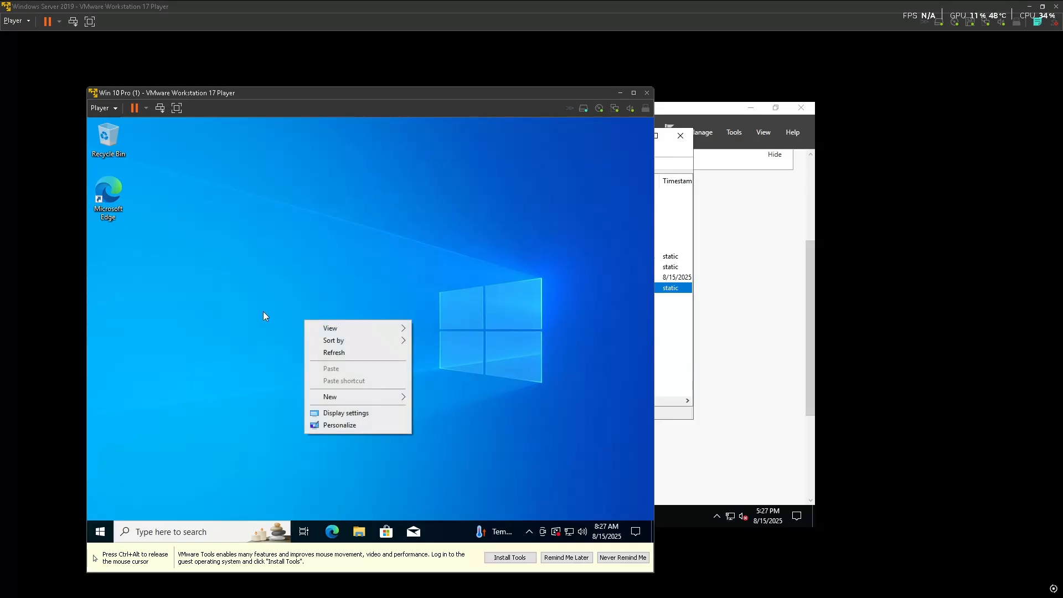
{"action": "key", "text": "Escape"}
{"action": "key", "text": "super"}
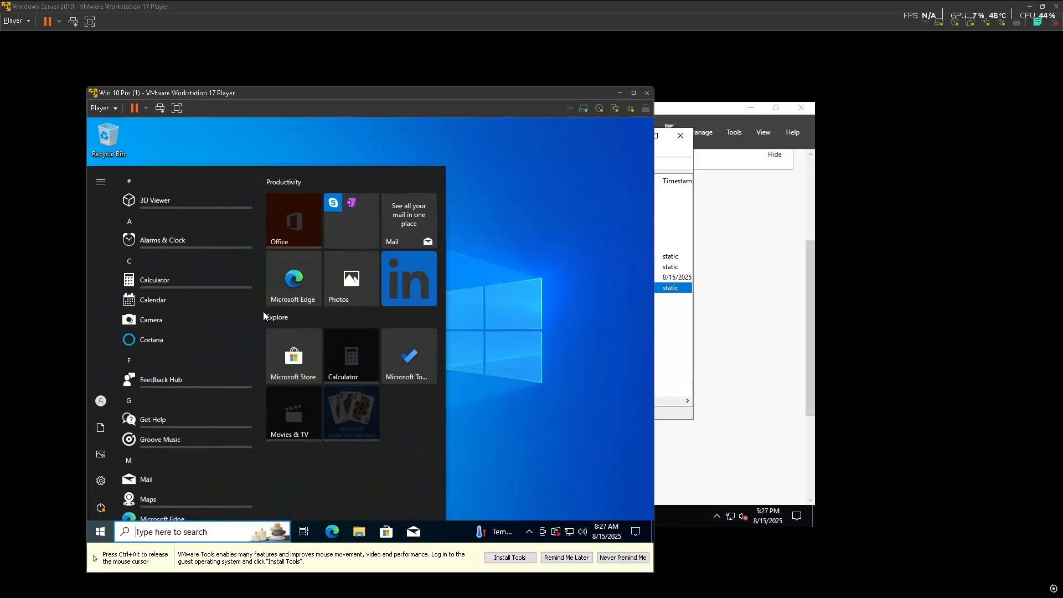
{"action": "type", "text": "this pc"}
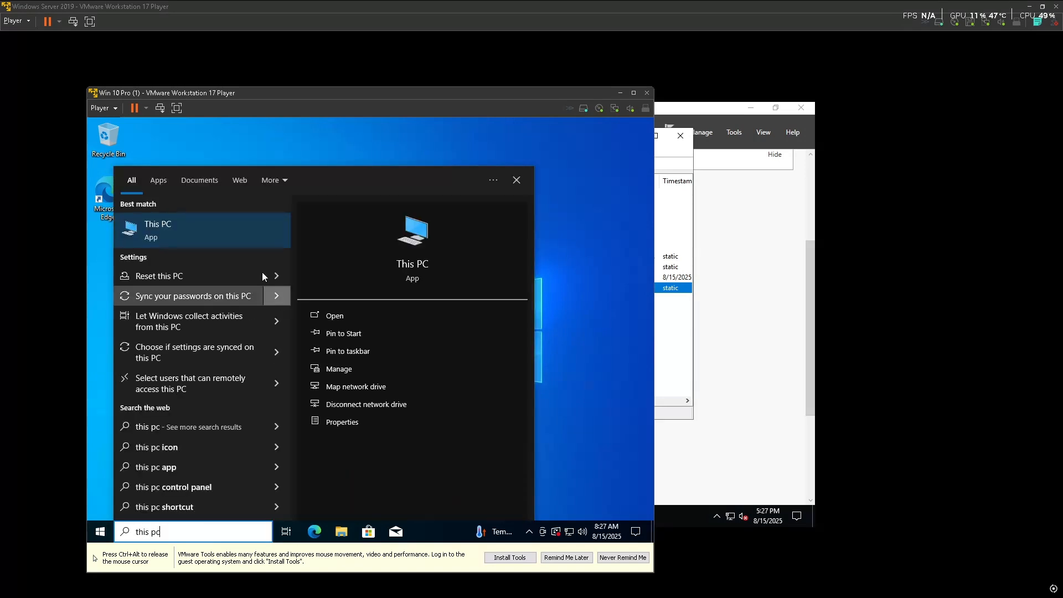
{"action": "right_click", "coordinate": [211, 240]}
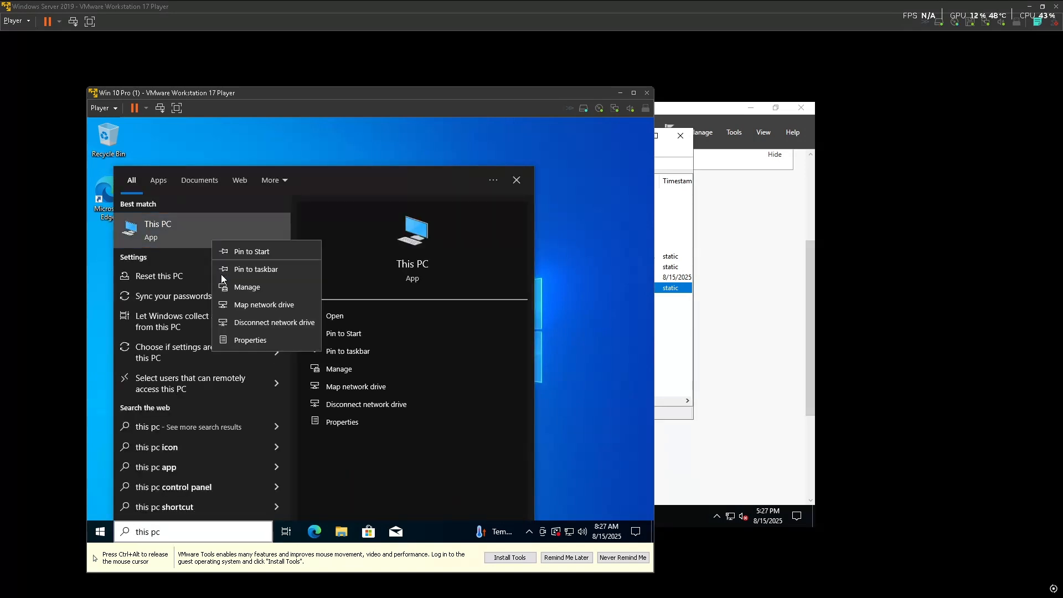
{"action": "left_click", "coordinate": [265, 337]}
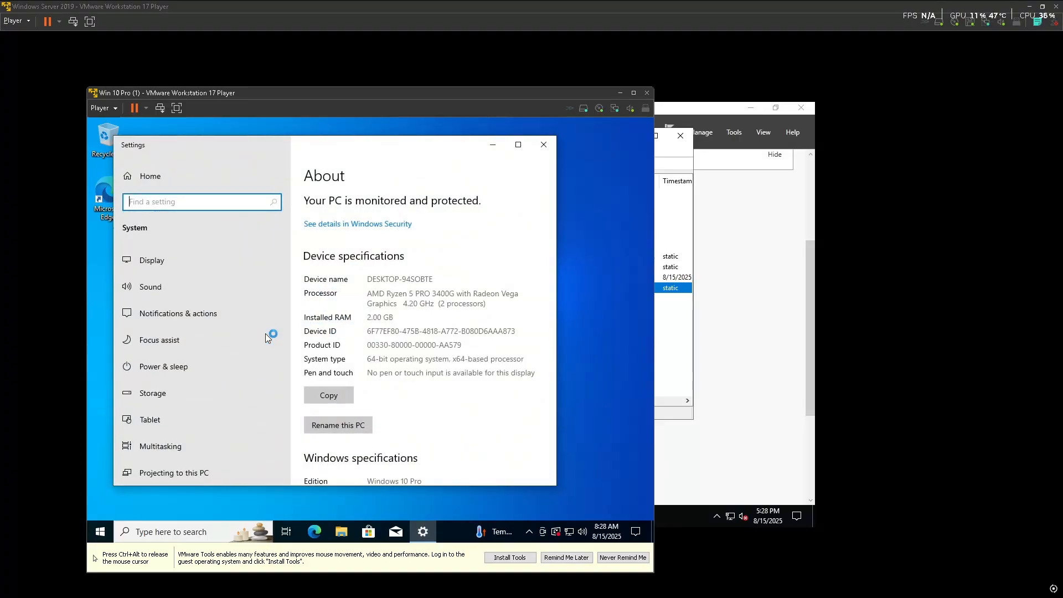
{"action": "scroll", "coordinate": [351, 427], "scroll_direction": "down", "scroll_amount": 3}
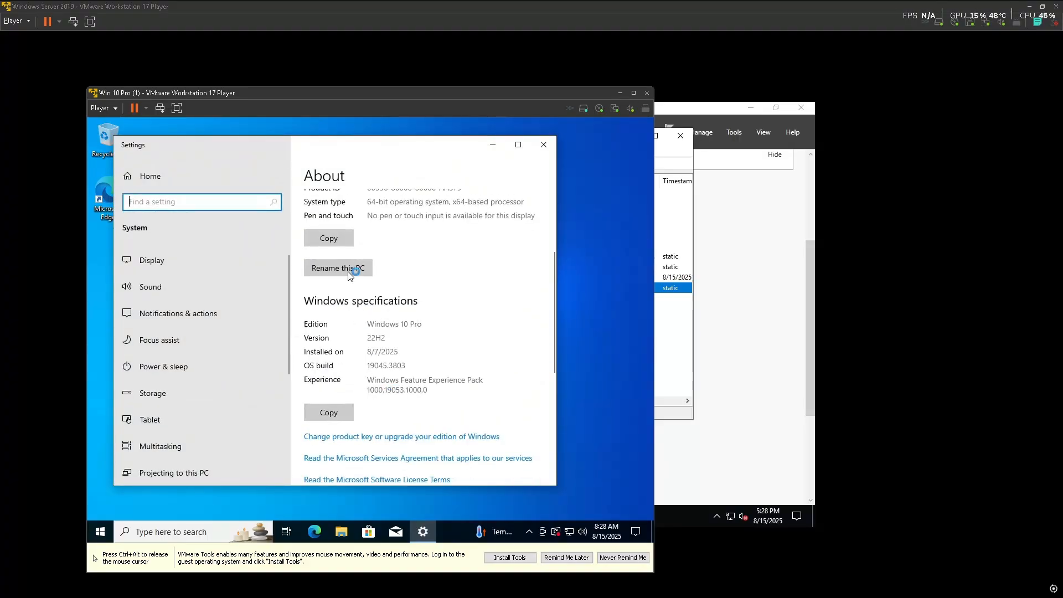
Start Rename this PC, cancel it without a new name, and close About
{"action": "left_click", "coordinate": [349, 270]}
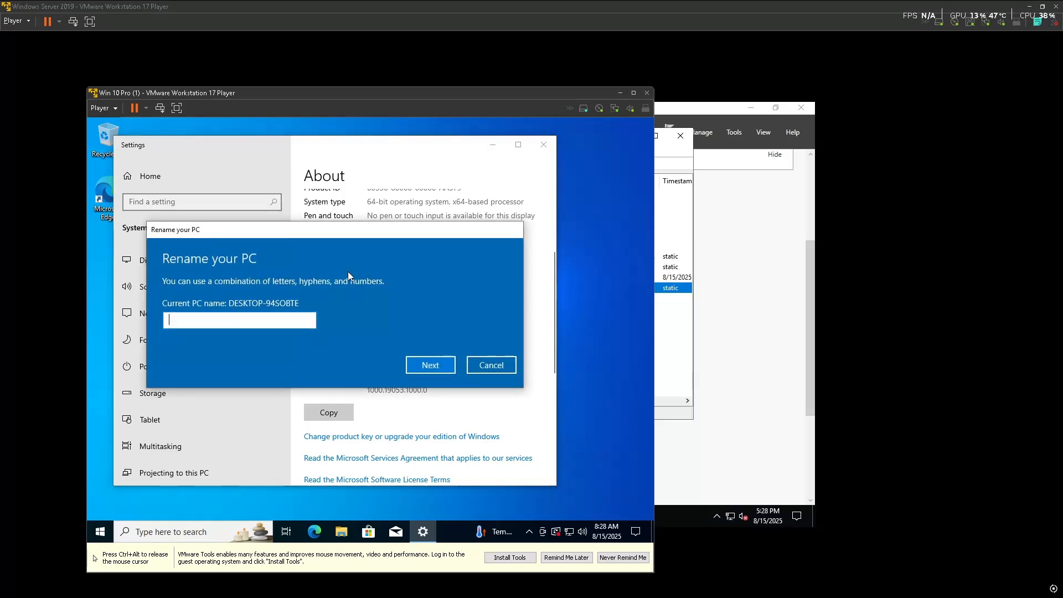
{"action": "left_click", "coordinate": [429, 364]}
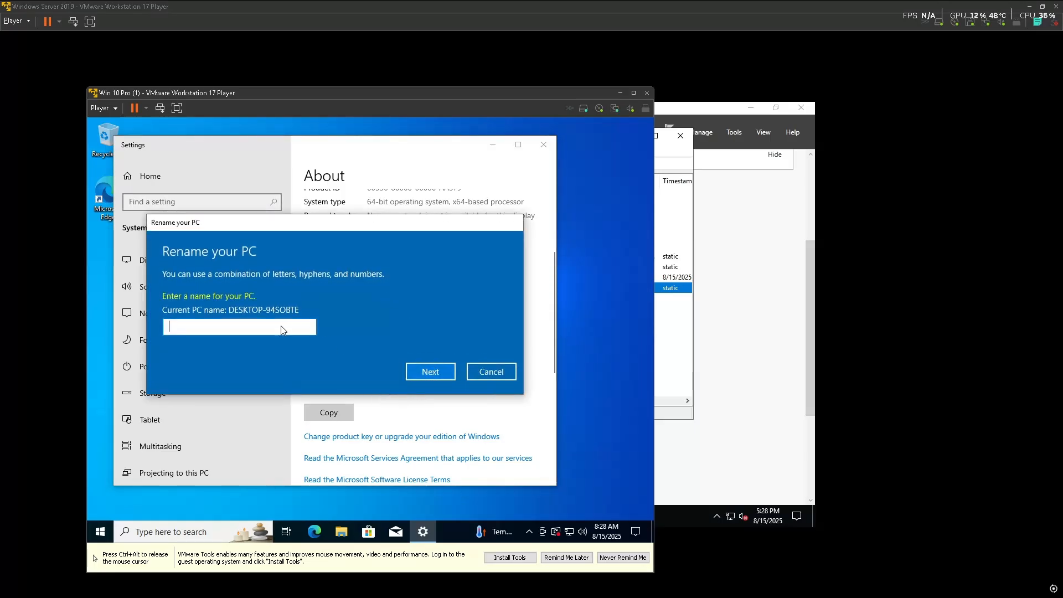
{"action": "left_click", "coordinate": [471, 376]}
{"action": "scroll", "coordinate": [462, 424], "scroll_direction": "down", "scroll_amount": 5}
{"action": "scroll", "coordinate": [456, 383], "scroll_direction": "up", "scroll_amount": 8}
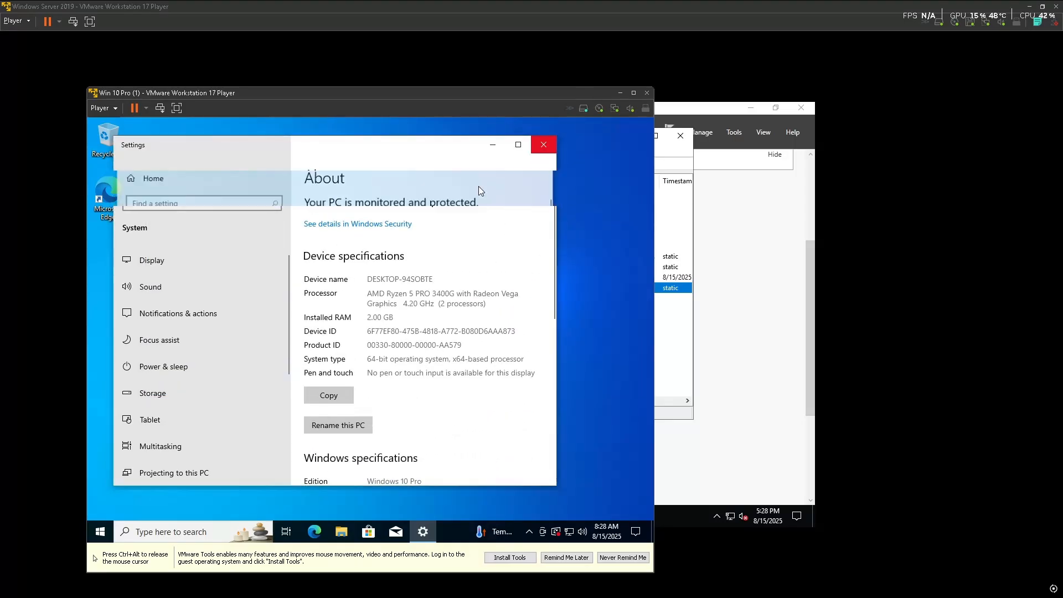
{"action": "left_click", "coordinate": [548, 148]}
Reopen About for This PC, scroll to Related settings, and open the advanced computer name settings
{"action": "key", "text": "super"}
{"action": "type", "text": "this pc"}
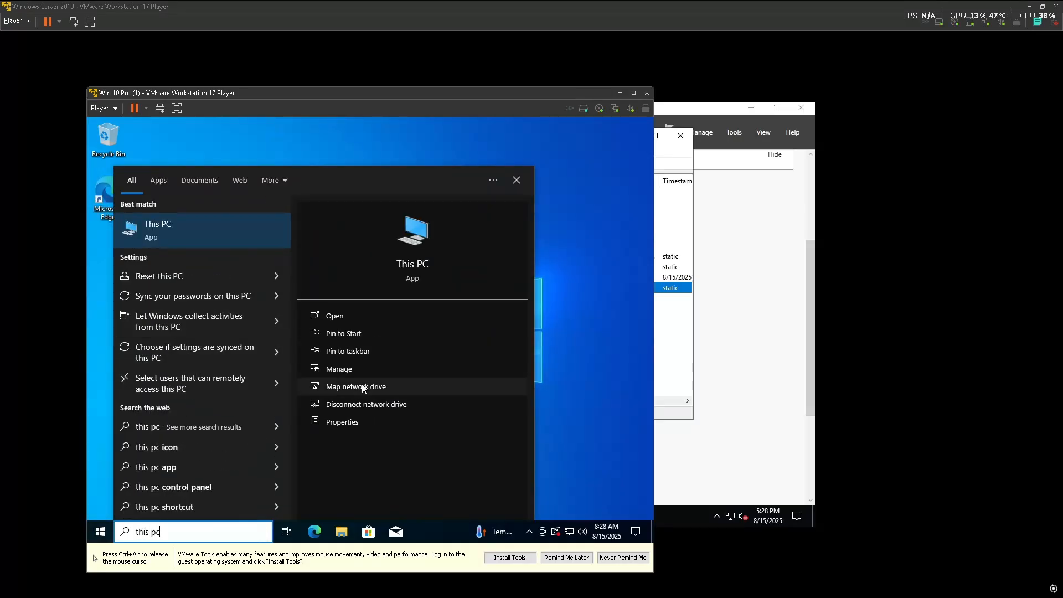
{"action": "left_click", "coordinate": [359, 422]}
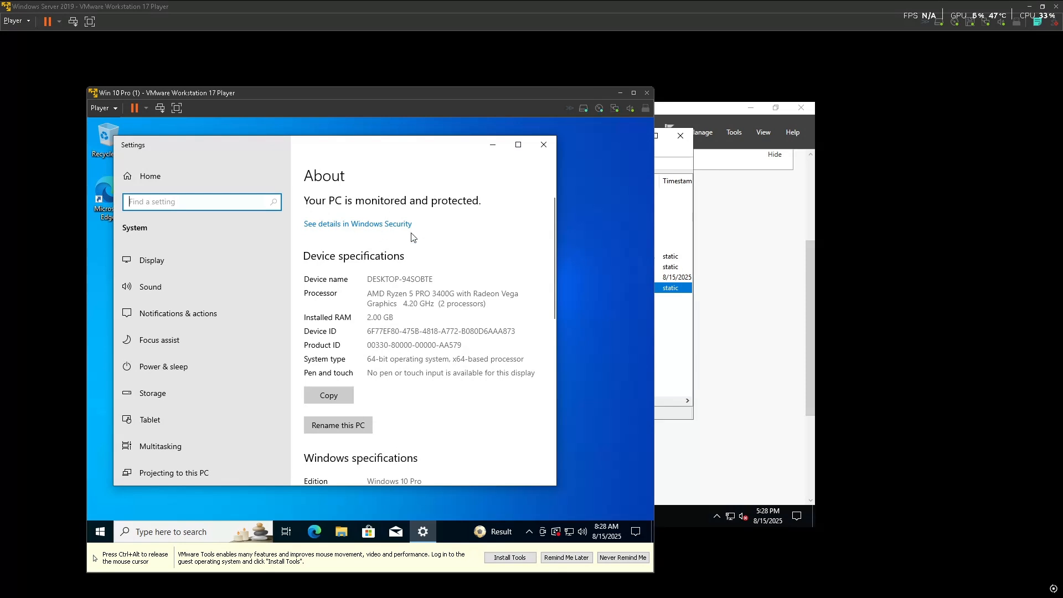
{"action": "scroll", "coordinate": [422, 354], "scroll_direction": "down", "scroll_amount": 2}
{"action": "scroll", "coordinate": [422, 355], "scroll_direction": "up", "scroll_amount": 2}
{"action": "scroll", "coordinate": [423, 357], "scroll_direction": "down", "scroll_amount": 2}
{"action": "scroll", "coordinate": [423, 357], "scroll_direction": "down", "scroll_amount": 4}
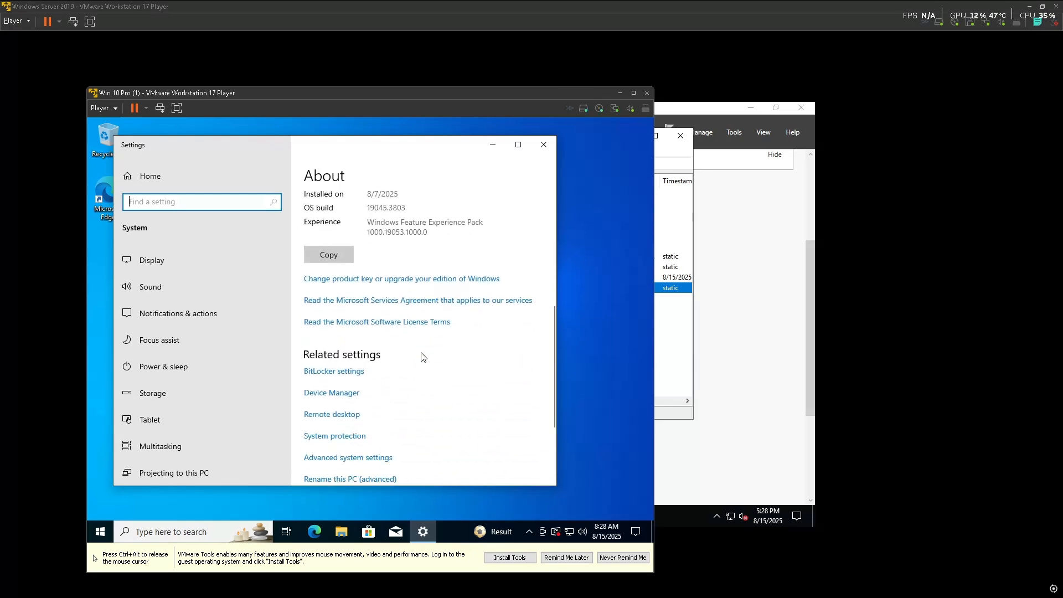
{"action": "scroll", "coordinate": [422, 357], "scroll_direction": "down", "scroll_amount": 2}
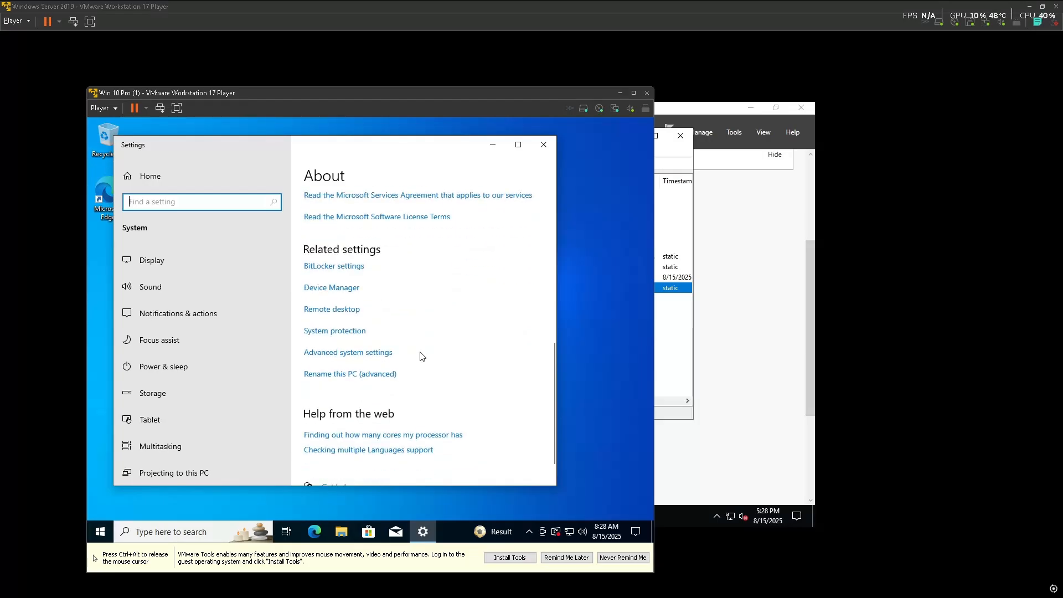
{"action": "left_click", "coordinate": [358, 375]}
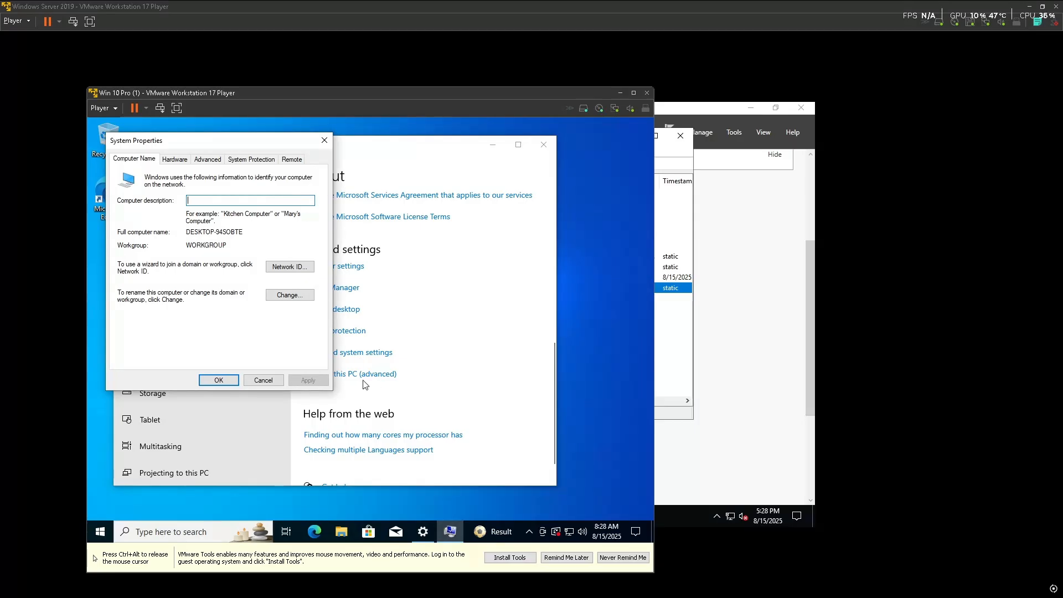
In Computer Name Changes, make the PC a member of the lab.local domain
{"action": "left_click", "coordinate": [290, 298]}
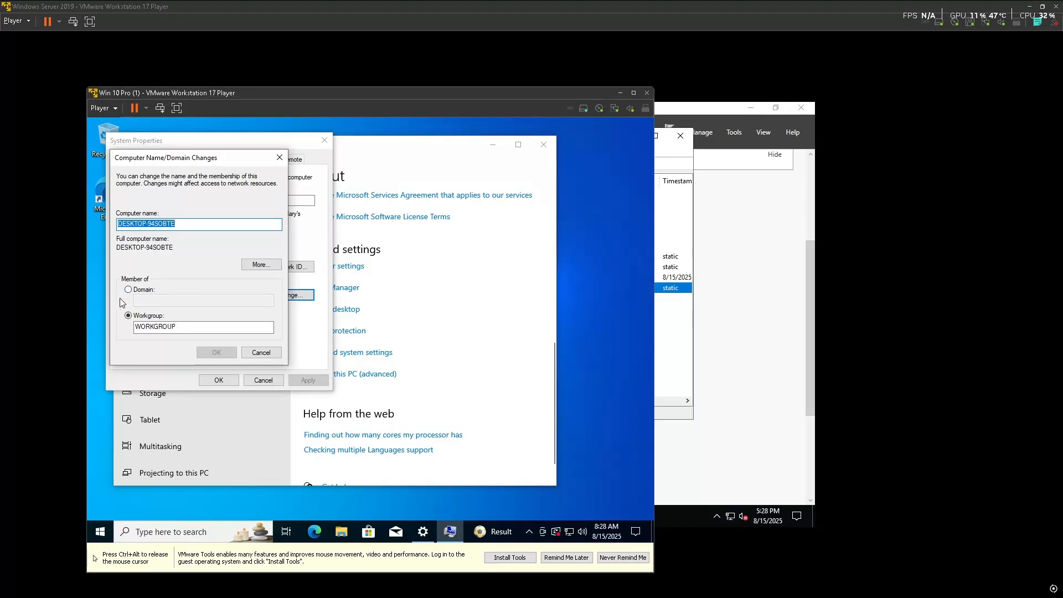
{"action": "left_click", "coordinate": [128, 289]}
{"action": "left_click", "coordinate": [159, 301]}
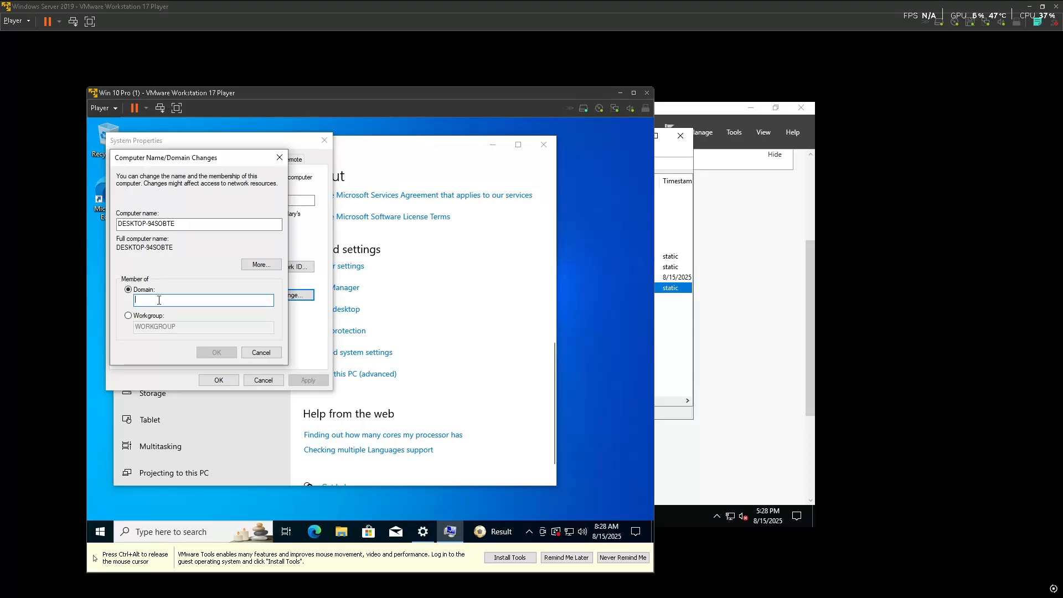
{"action": "type", "text": "lab.local"}
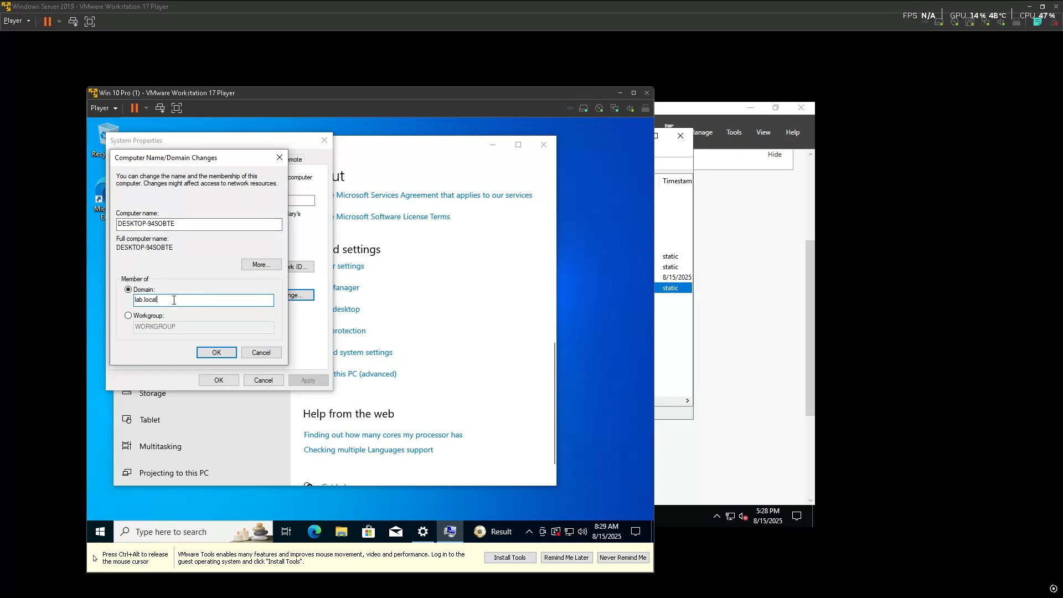
{"action": "left_click", "coordinate": [211, 350]}
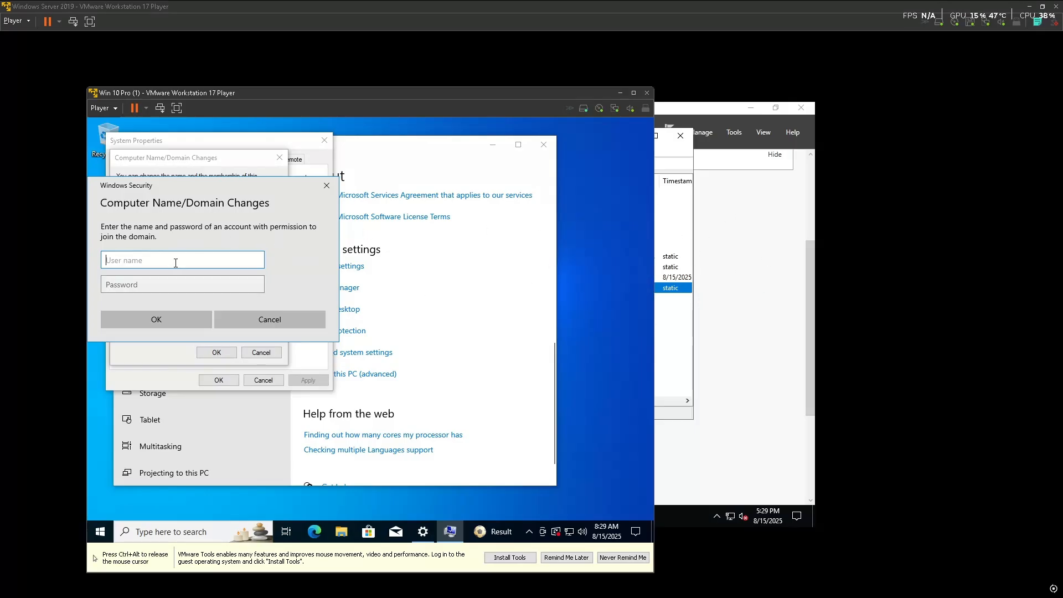
Authenticate the domain join as Administrator with the domain admin password
{"action": "type", "text": "Administrator"}
{"action": "left_click", "coordinate": [204, 284]}
{"action": "key", "text": "Caps_Lock"}
{"action": "type", "text": "•"}
{"action": "key", "text": "Caps_Lock"}
{"action": "type", "text": "•••••"}
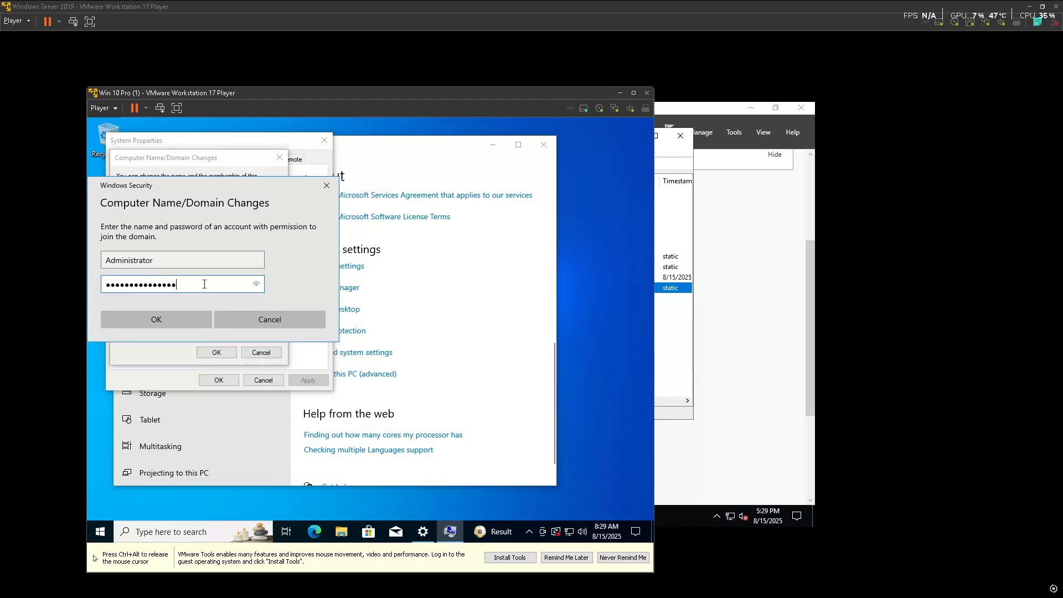
{"action": "left_click", "coordinate": [185, 319]}
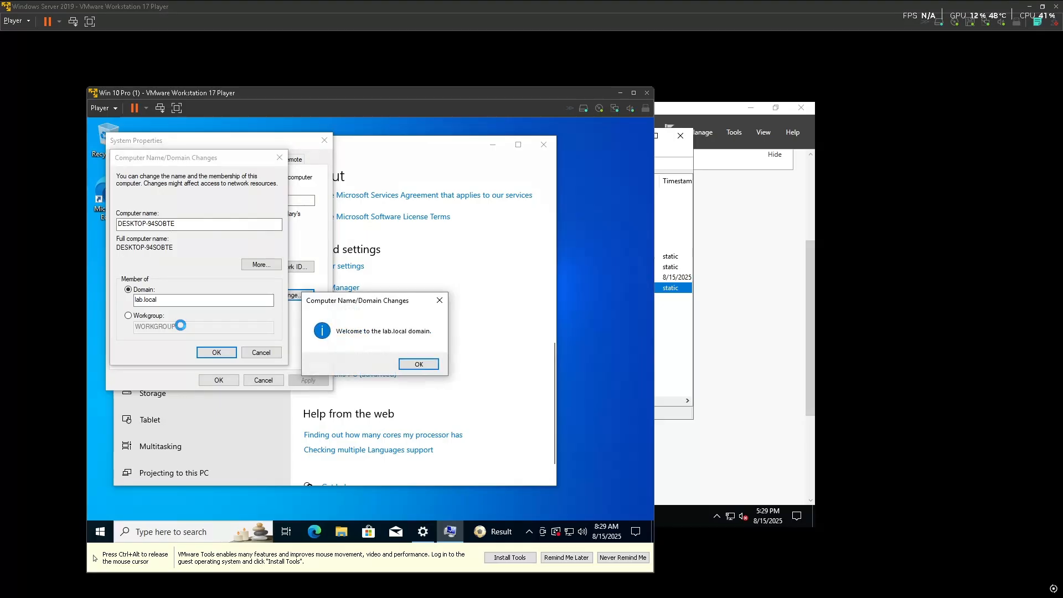
Acknowledge the domain welcome and restart notices, close System Properties, and restart now
{"action": "left_click", "coordinate": [411, 368]}
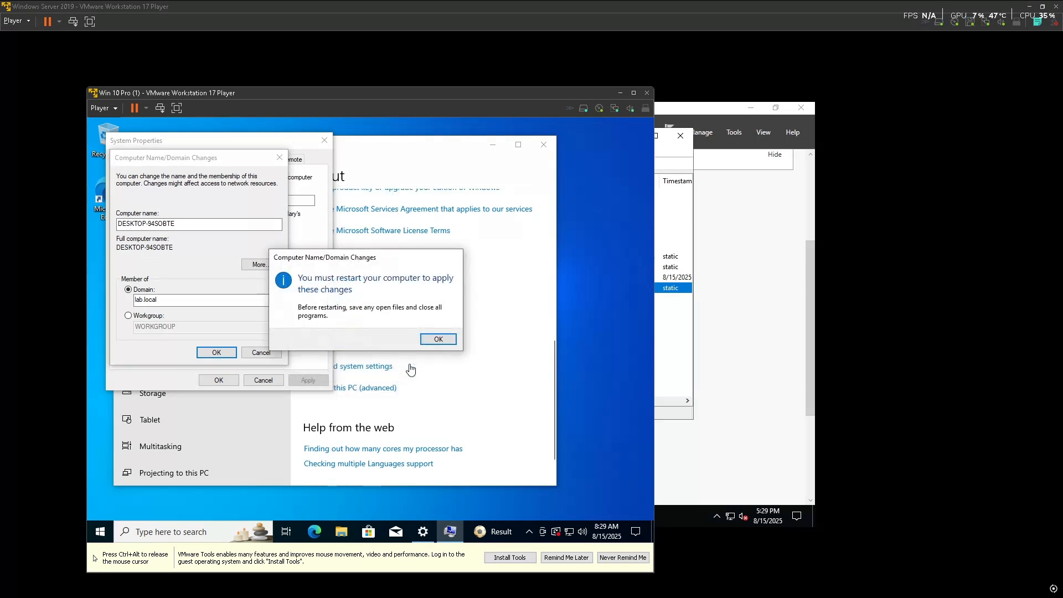
{"action": "left_click", "coordinate": [437, 339]}
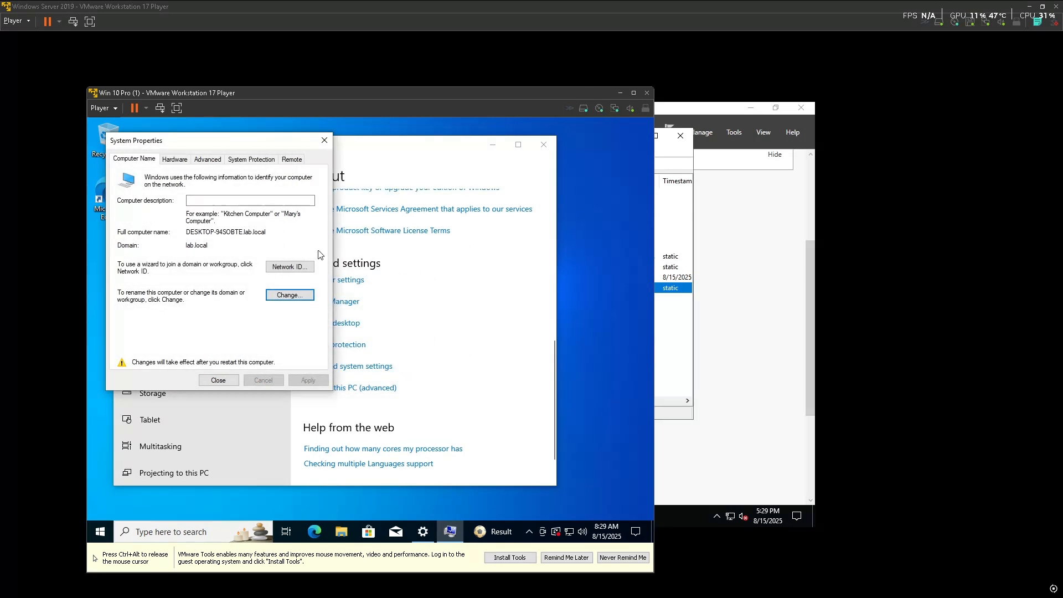
{"action": "left_click", "coordinate": [325, 140]}
{"action": "left_click", "coordinate": [371, 335]}
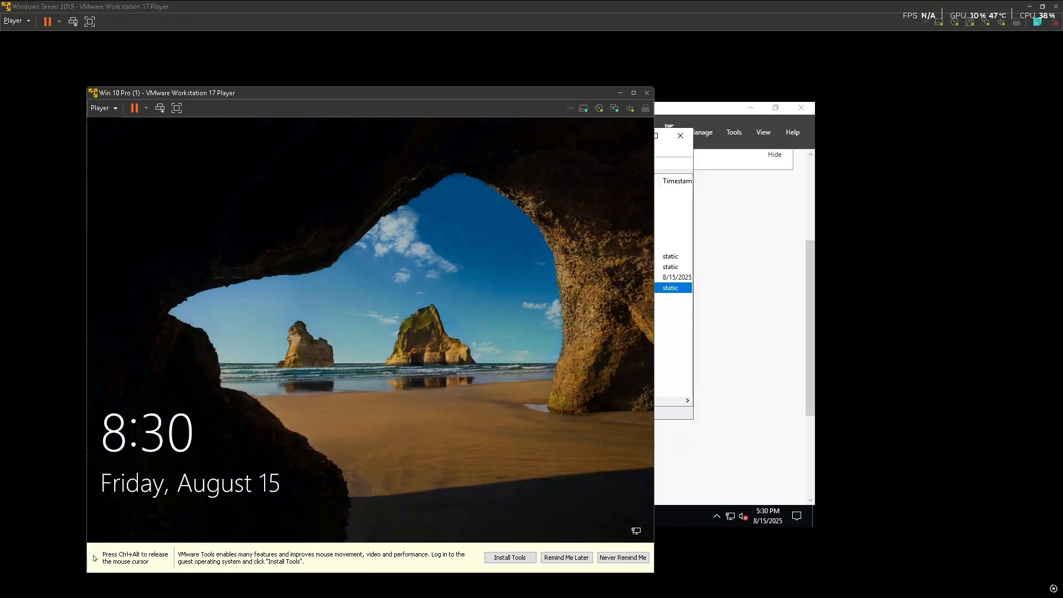
Dismiss the rebooted Windows 10 lock screen to reach sign-in, toggling mouse capture with Ctrl+Alt
{"action": "left_click", "coordinate": [386, 340]}
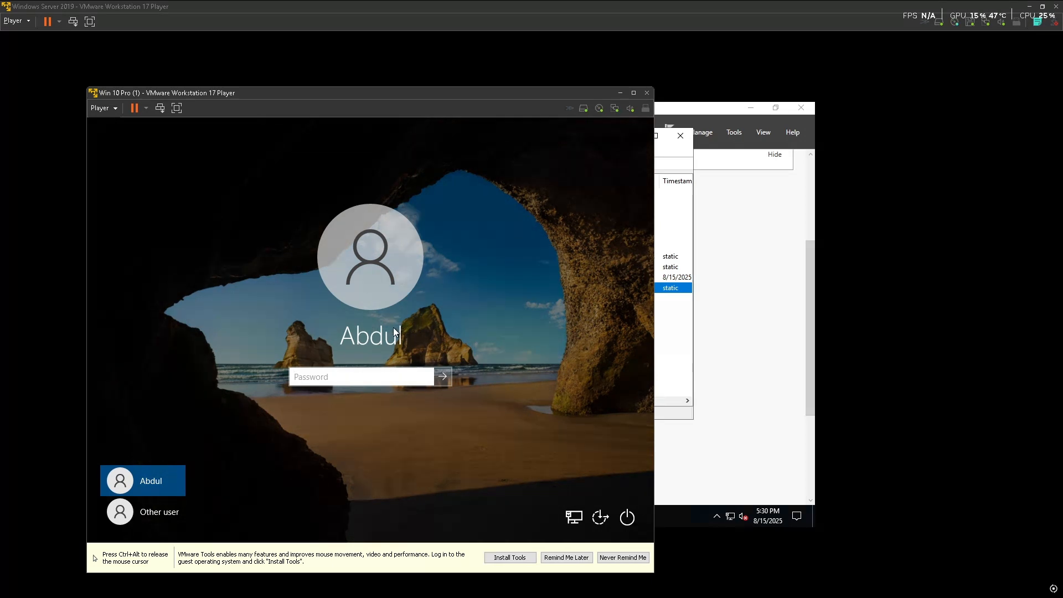
{"action": "key", "text": "ctrl+alt"}
{"action": "left_click", "coordinate": [598, 329]}
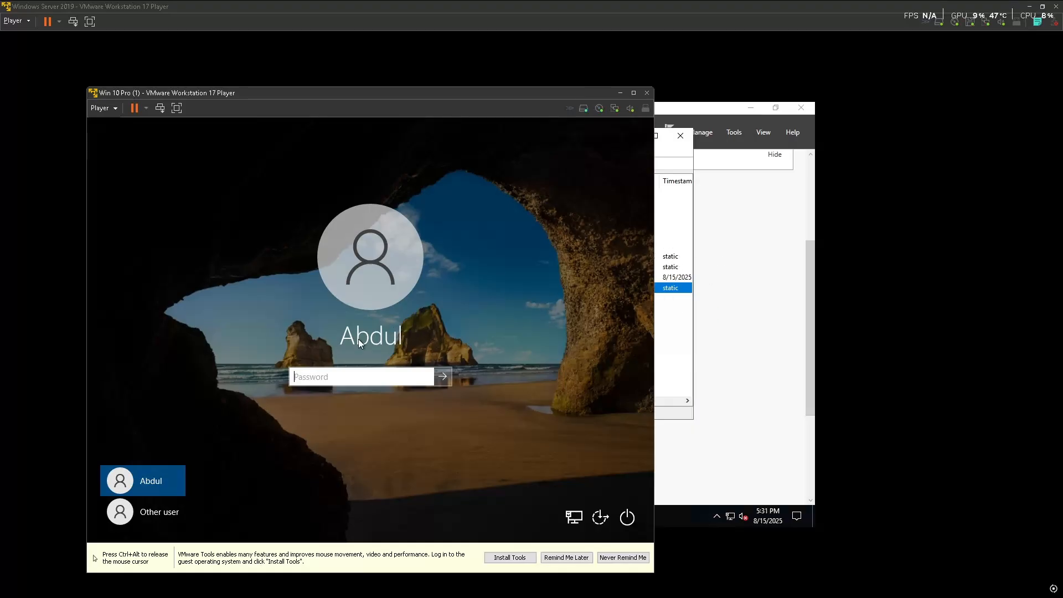
Choose Other user and enter the LAB domain user's account name
{"action": "left_click", "coordinate": [155, 516]}
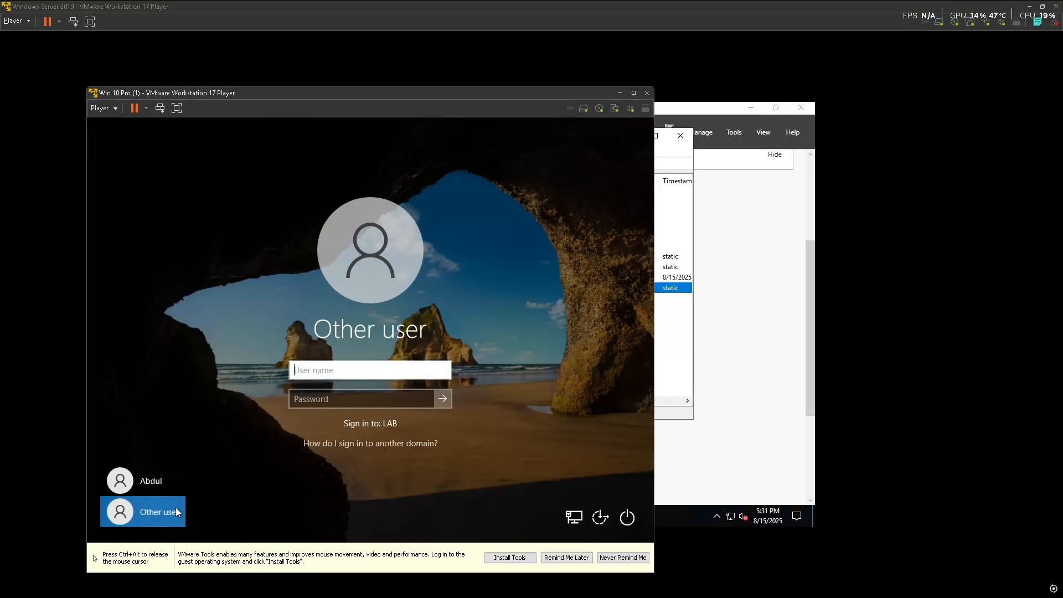
{"action": "left_click", "coordinate": [322, 370]}
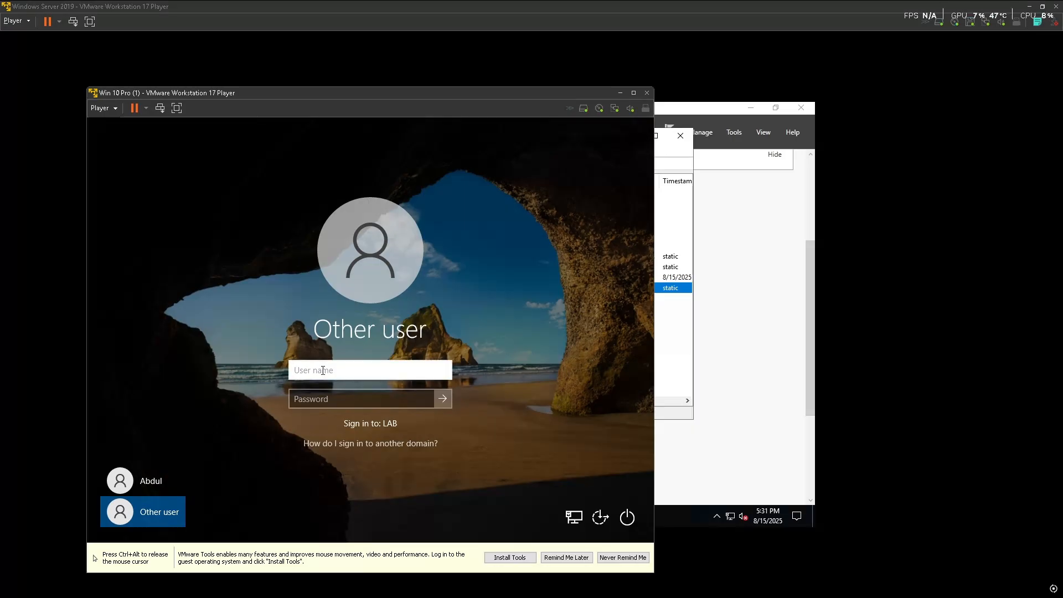
{"action": "key", "text": "ctrl+alt"}
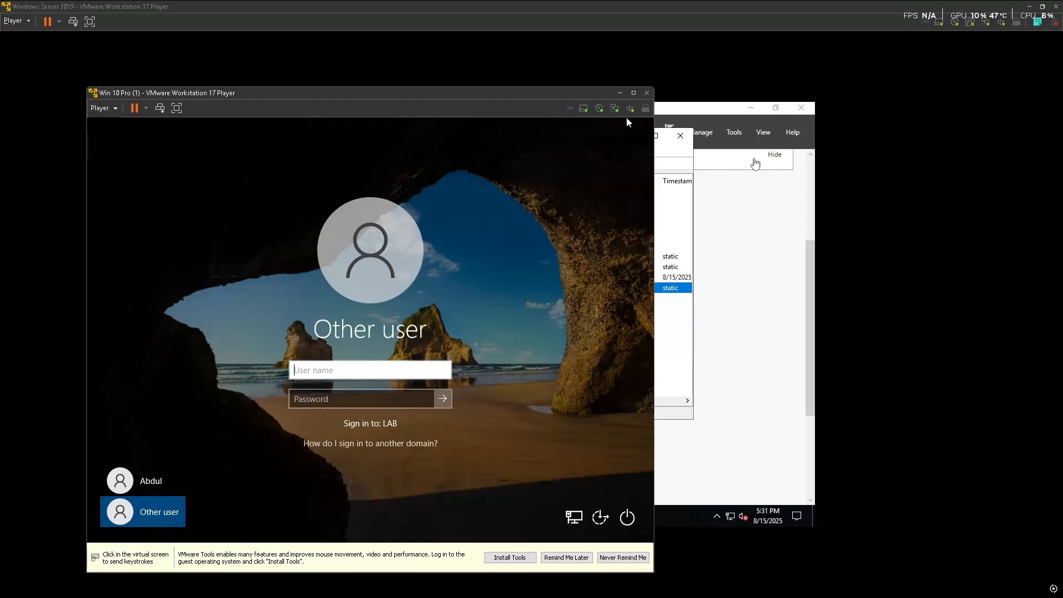
{"action": "left_click", "coordinate": [513, 212]}
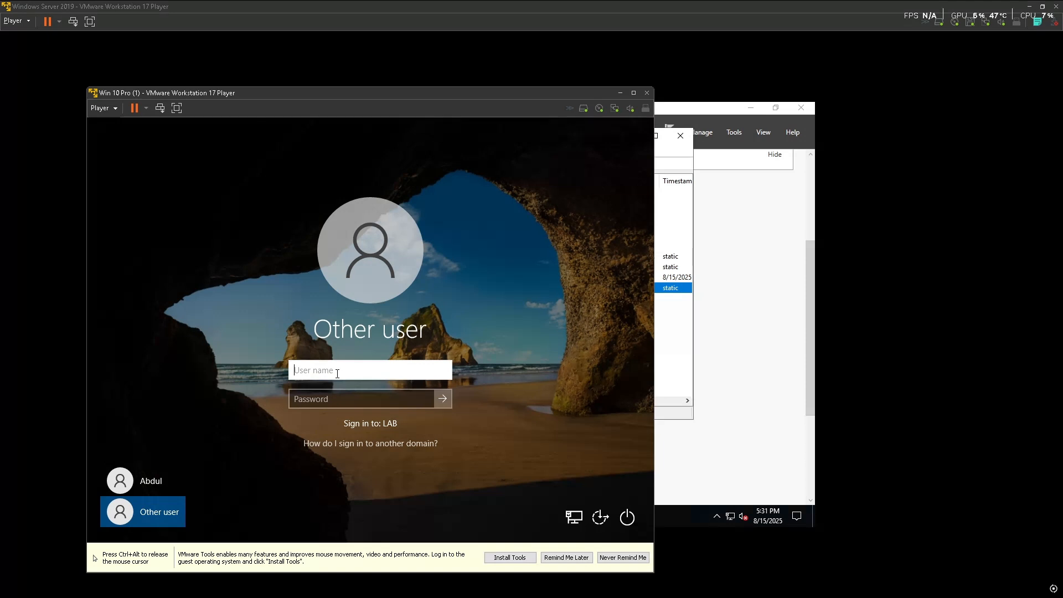
{"action": "type", "text": "LA"}
{"action": "type", "text": "B"}
{"action": "type", "text": "\\\\"}
{"action": "type", "text": "Abd"}
{"action": "type", "text": "ul"}
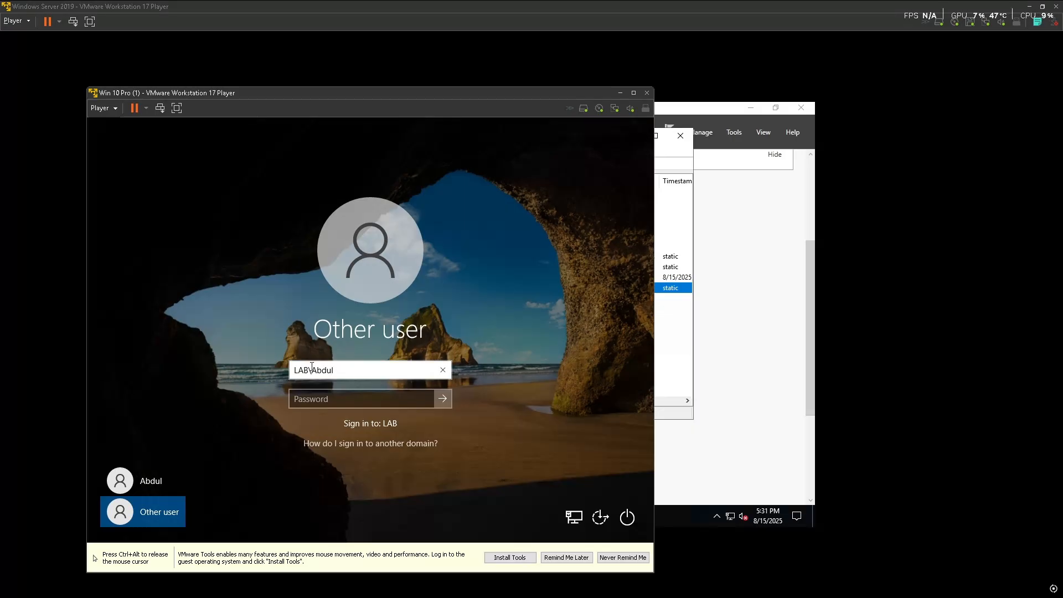
Enter the domain user's password and sign in, waiting for first-logon setup
{"action": "left_click", "coordinate": [401, 403]}
{"action": "type", "text": "•••••••"}
{"action": "left_click", "coordinate": [442, 398]}
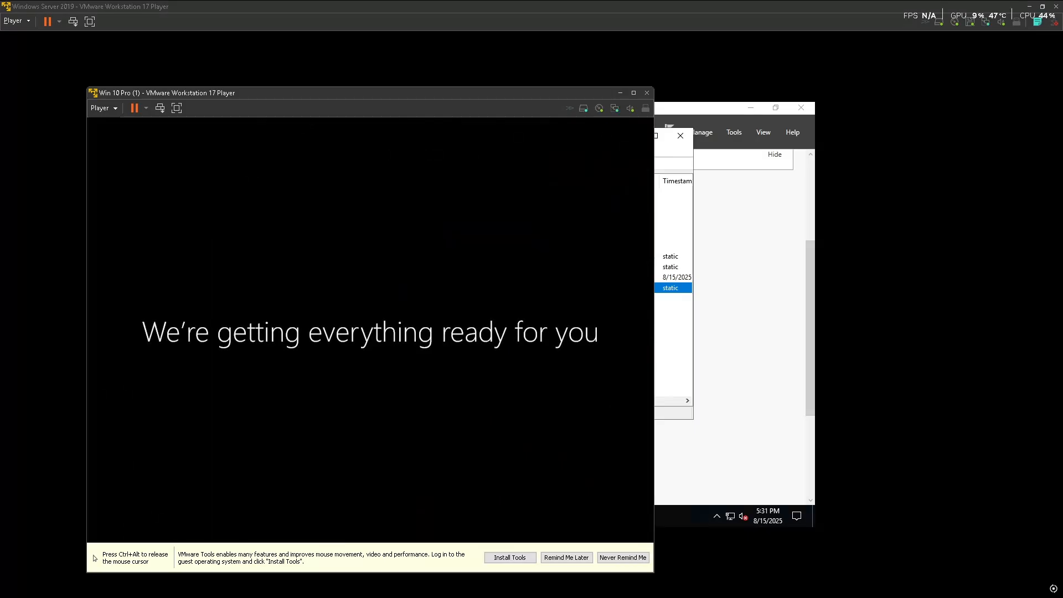
{"action": "key", "text": "ctrl+alt"}
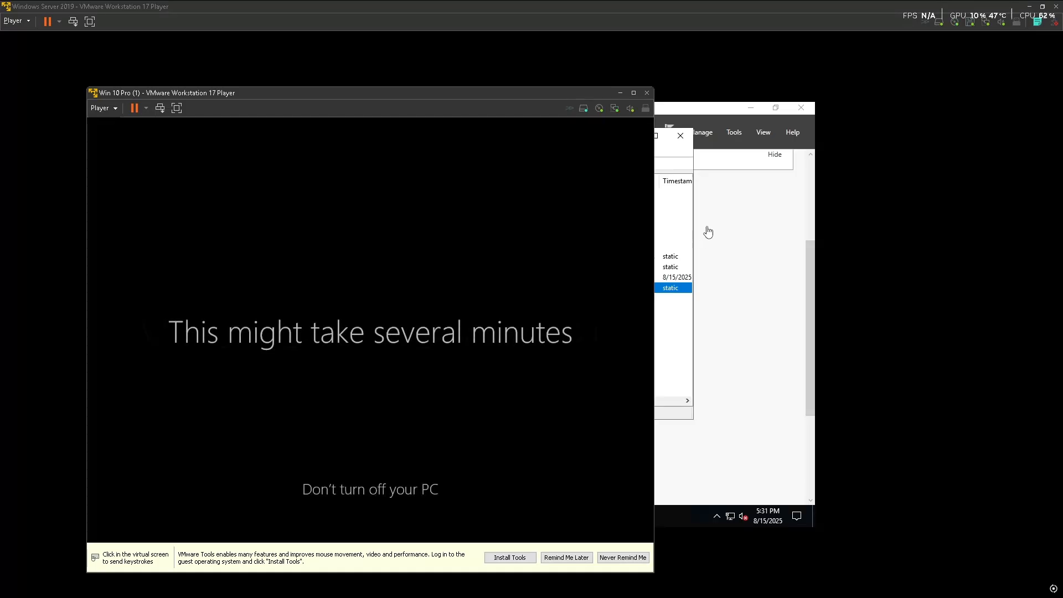
{"action": "left_click", "coordinate": [582, 238]}
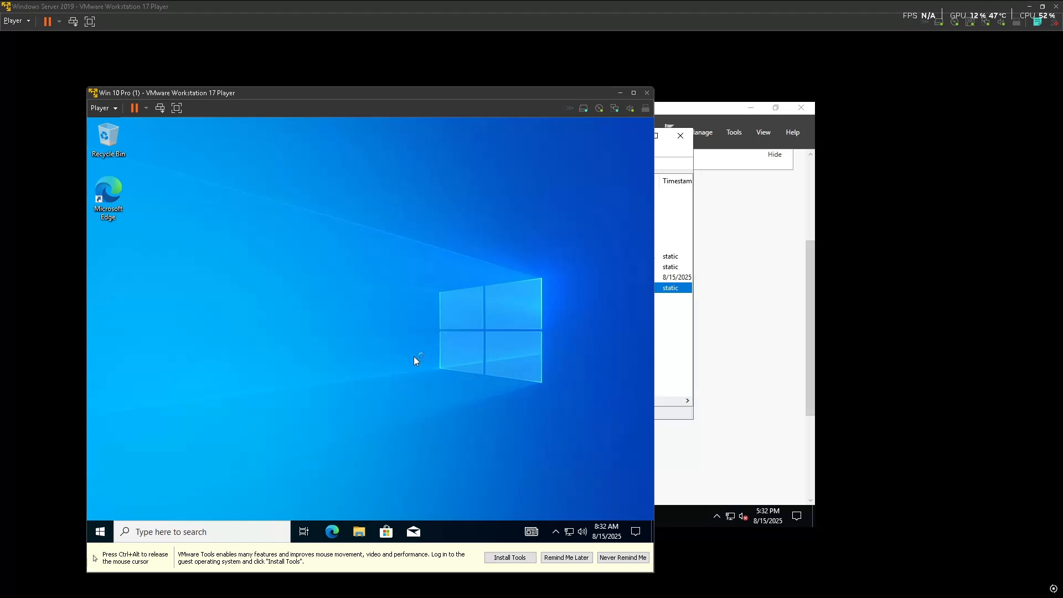
On the Server VM, close DNS Manager and open the IT user's Properties in Active Directory Users and Computers
{"action": "left_click", "coordinate": [721, 333]}
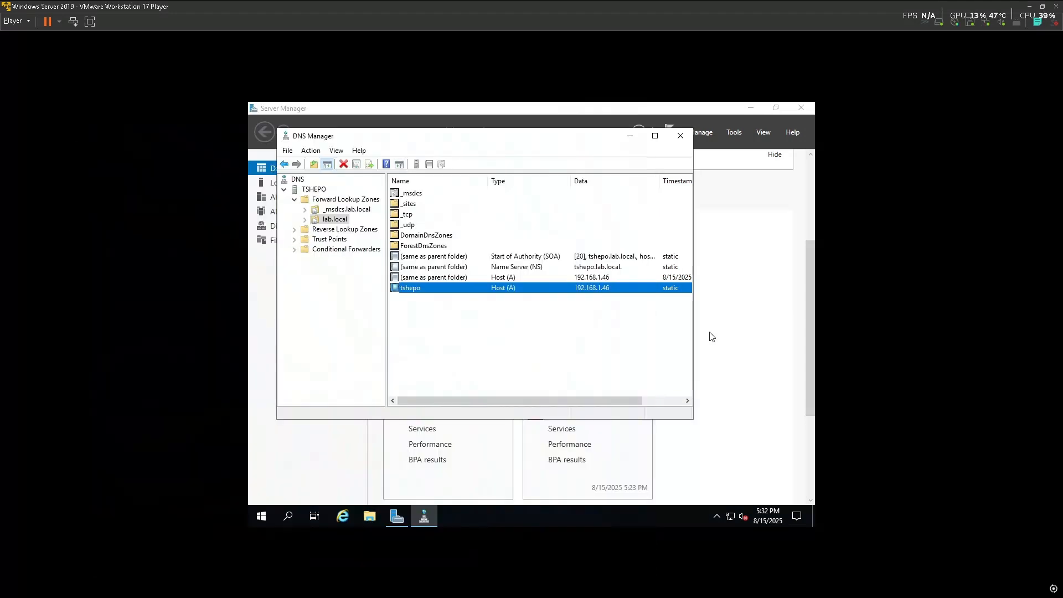
{"action": "left_click", "coordinate": [681, 136]}
{"action": "left_click", "coordinate": [734, 132]}
{"action": "left_click", "coordinate": [686, 196]}
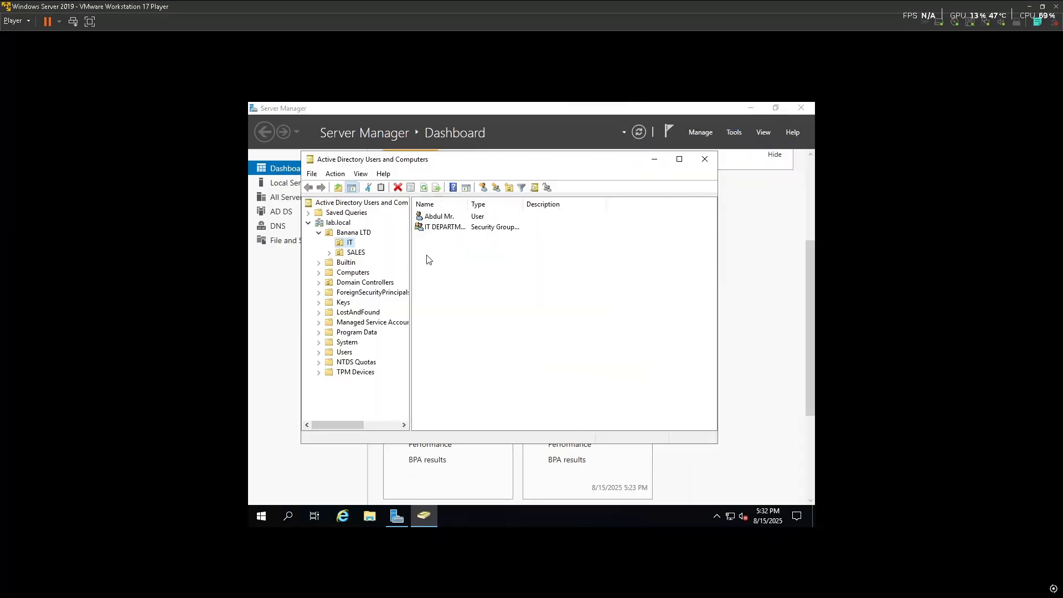
{"action": "left_click", "coordinate": [444, 217]}
{"action": "right_click", "coordinate": [443, 217]}
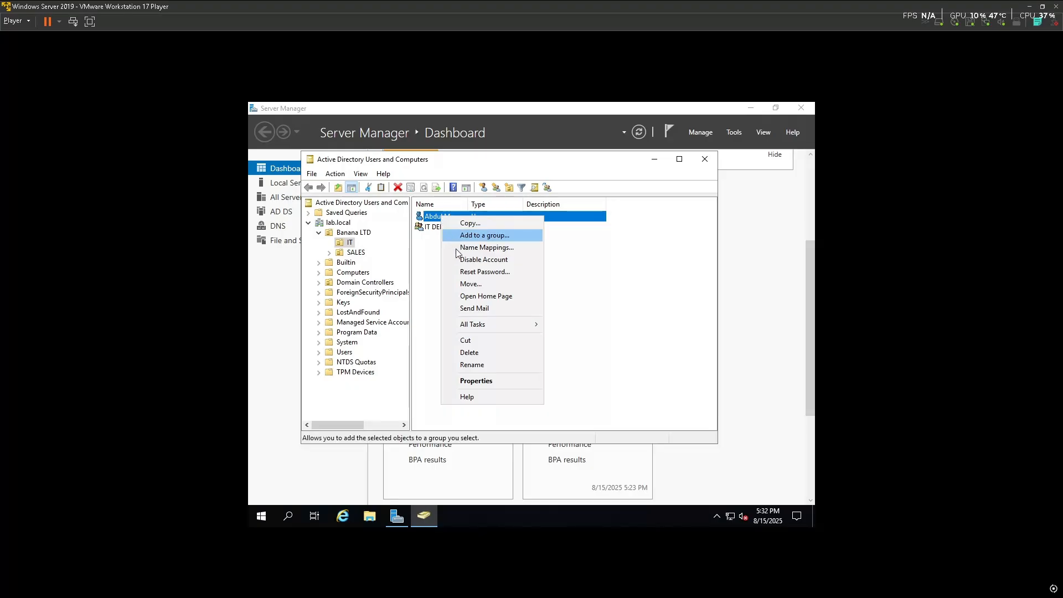
{"action": "left_click", "coordinate": [477, 381]}
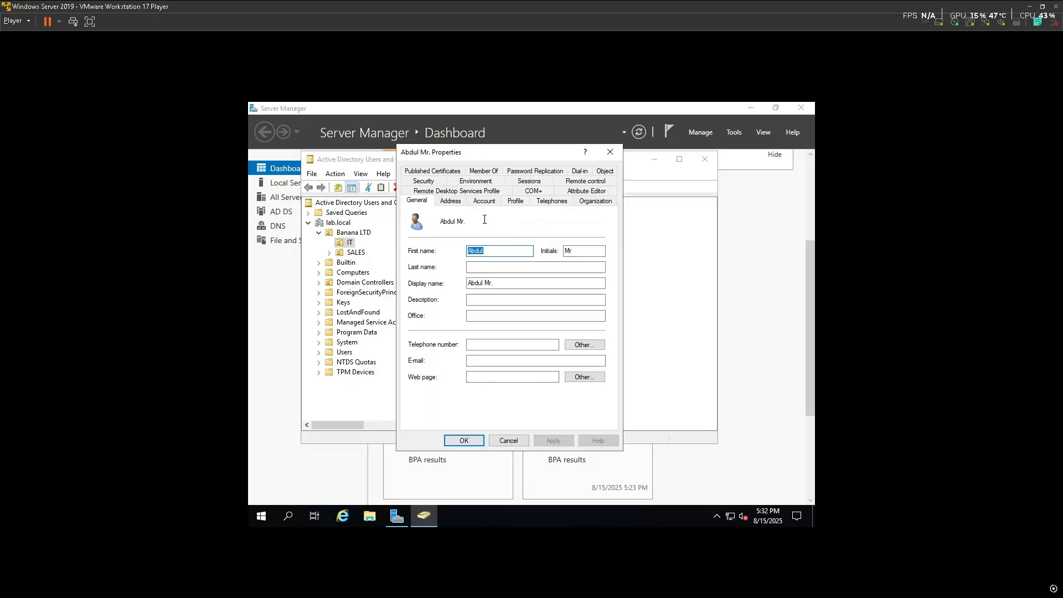
Review the user's Address, Account, Profile, Telephones, Organization, Attribute, Sessions, Security and remote tabs
{"action": "left_click", "coordinate": [449, 203]}
{"action": "left_click", "coordinate": [474, 204]}
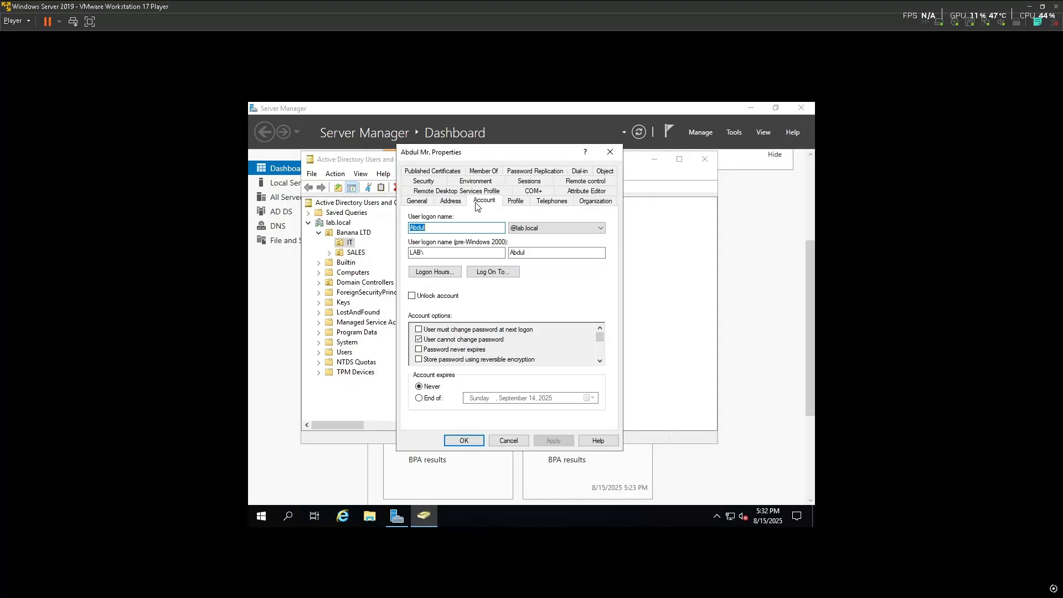
{"action": "left_click", "coordinate": [517, 202]}
{"action": "left_click", "coordinate": [552, 201]}
{"action": "left_click", "coordinate": [590, 200]}
{"action": "left_click", "coordinate": [590, 194]}
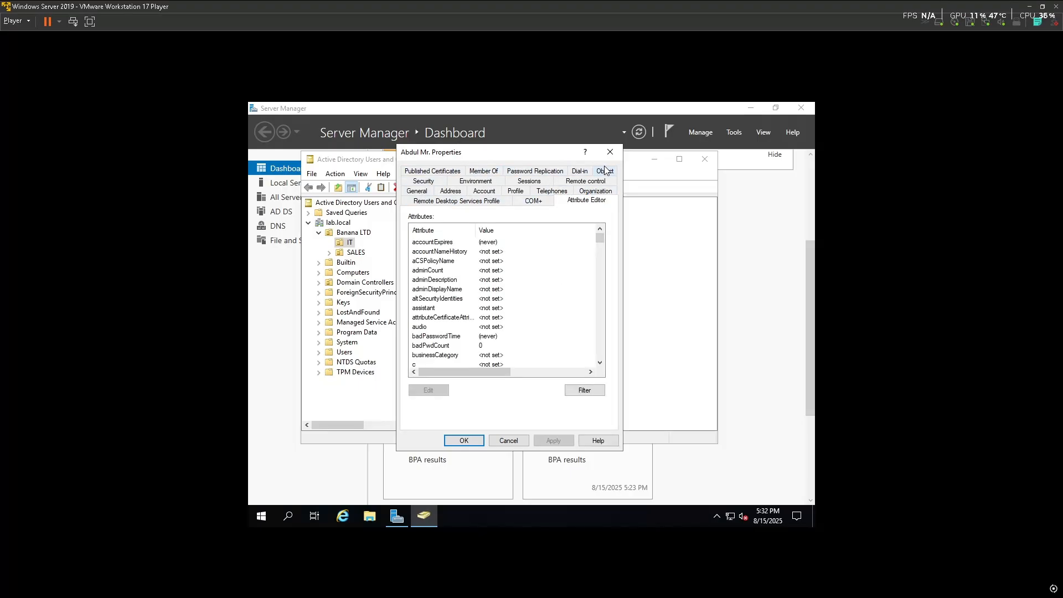
{"action": "left_click", "coordinate": [535, 184]}
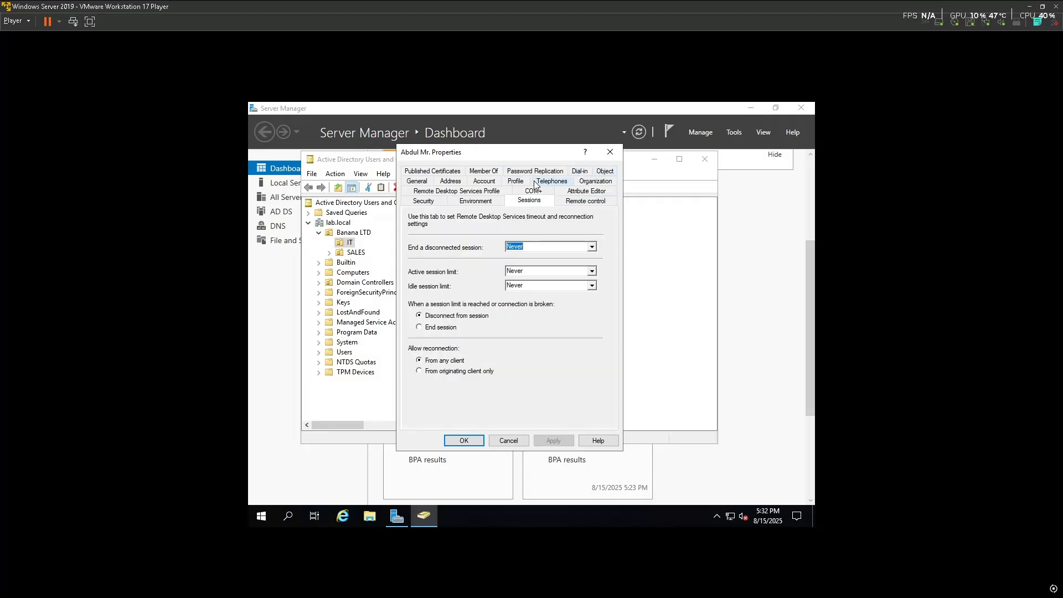
{"action": "left_click", "coordinate": [433, 201]}
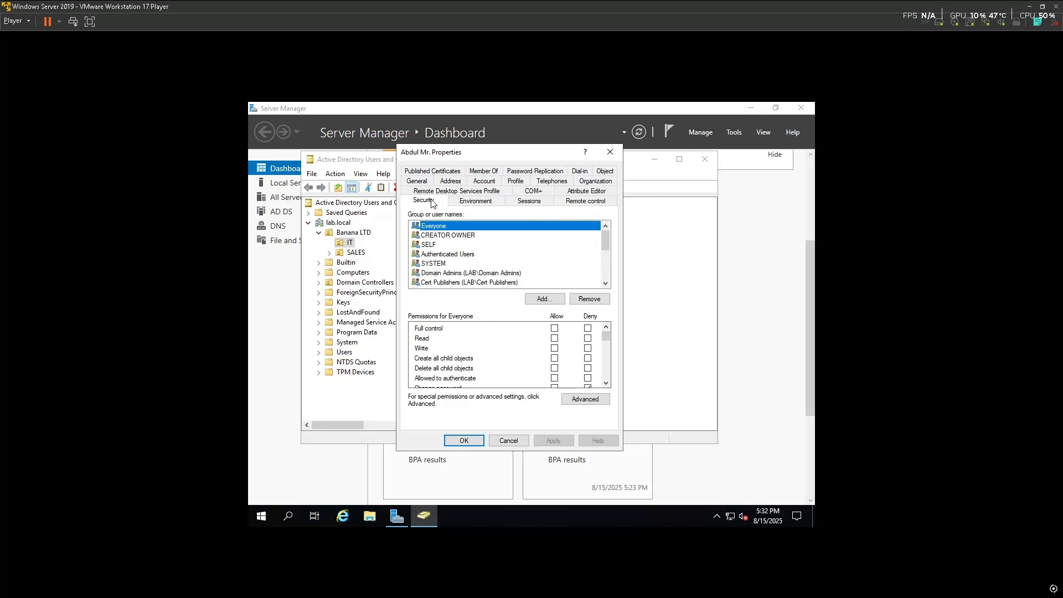
{"action": "left_click", "coordinate": [476, 201]}
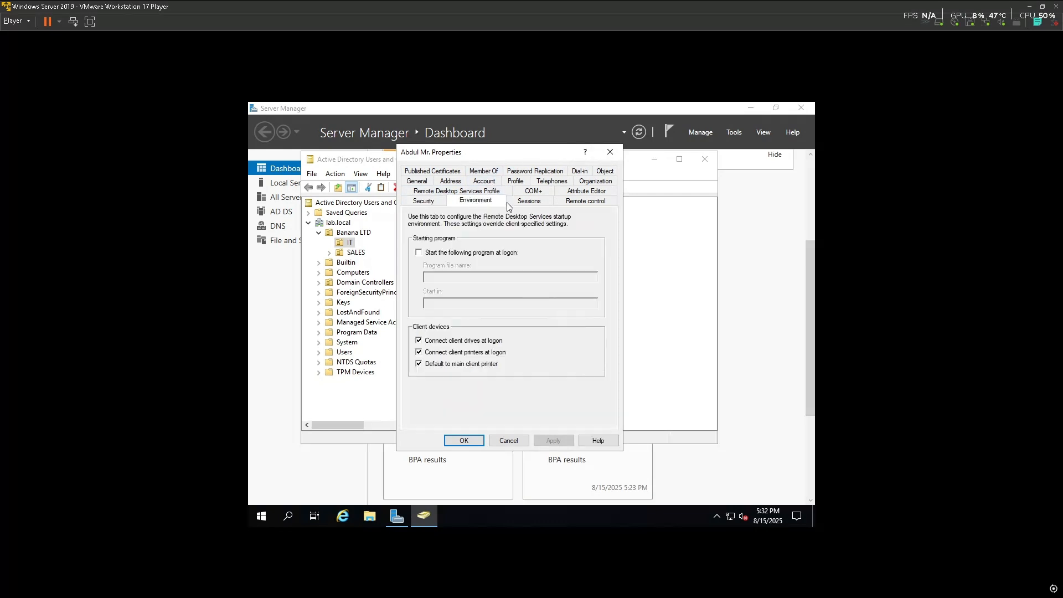
{"action": "left_click", "coordinate": [542, 203]}
{"action": "left_click", "coordinate": [567, 204]}
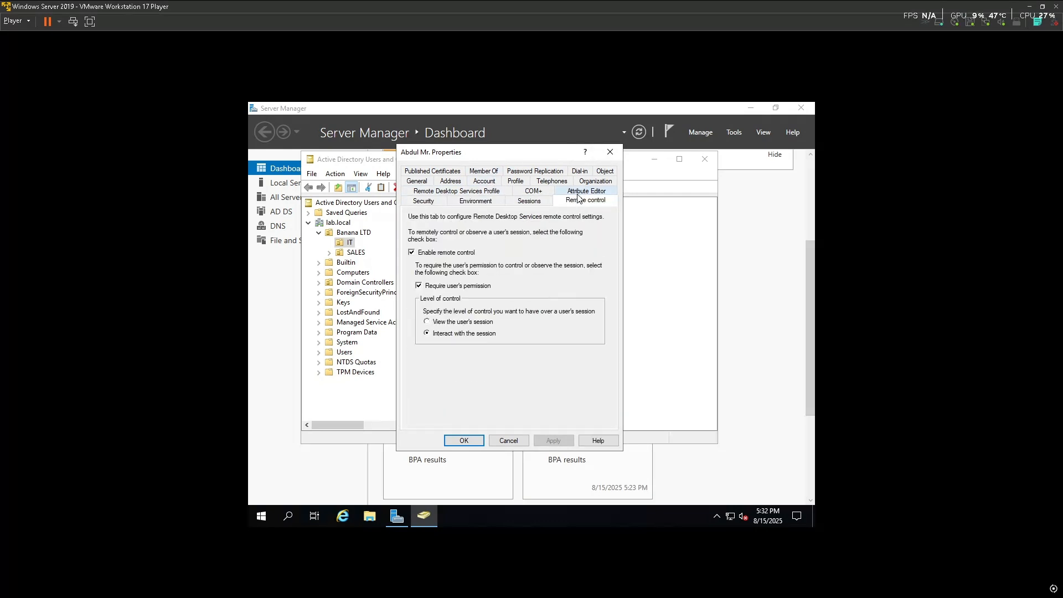
{"action": "left_click", "coordinate": [582, 191]}
Close the user properties without saving and close Active Directory Users and Computers
{"action": "left_click", "coordinate": [627, 196]}
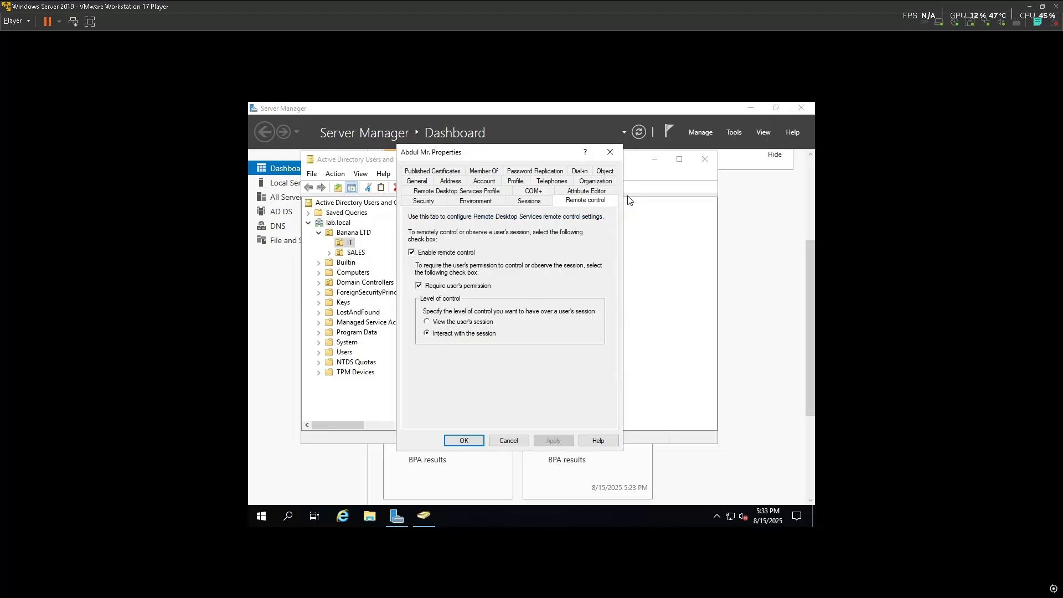
{"action": "left_click", "coordinate": [611, 153]}
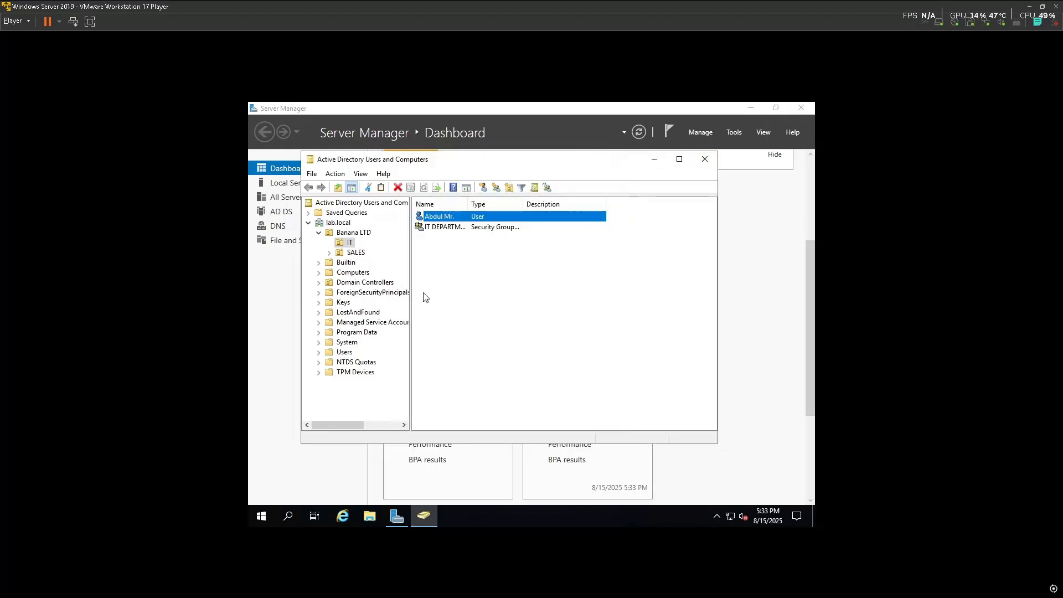
{"action": "left_click", "coordinate": [704, 161]}
Bring the Windows 10 Pro VM window to the front via the host taskbar
{"action": "key", "text": "super"}
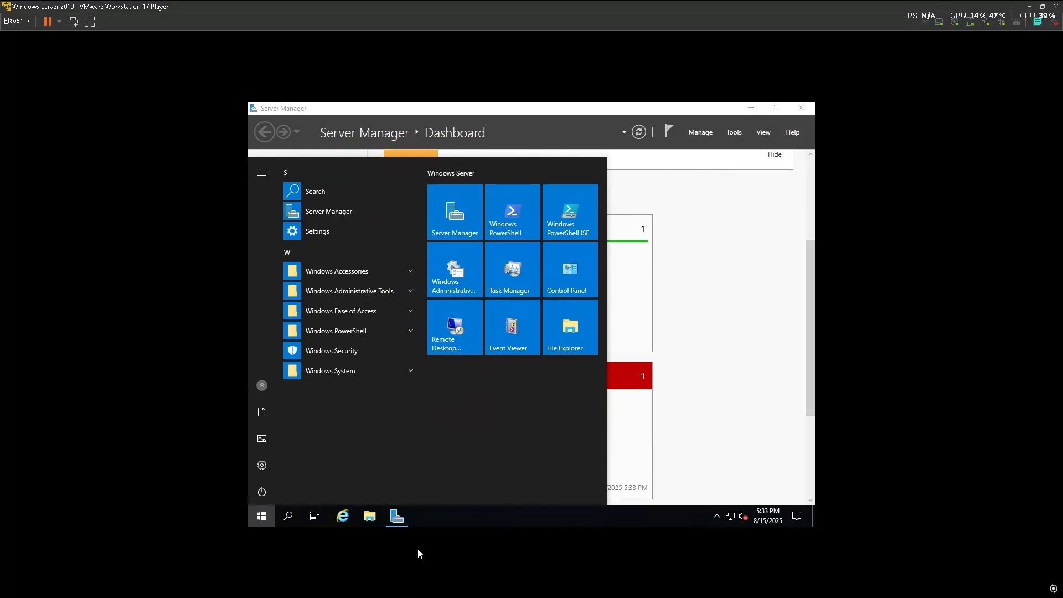
{"action": "key", "text": "super"}
{"action": "mouse_move", "coordinate": [231, 586]}
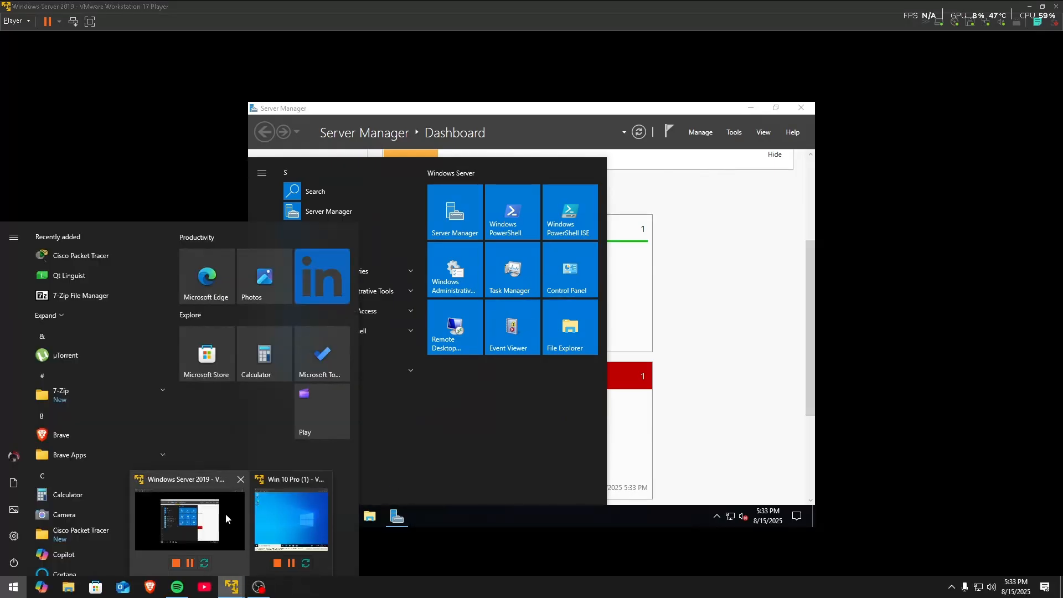
{"action": "left_click", "coordinate": [290, 520]}
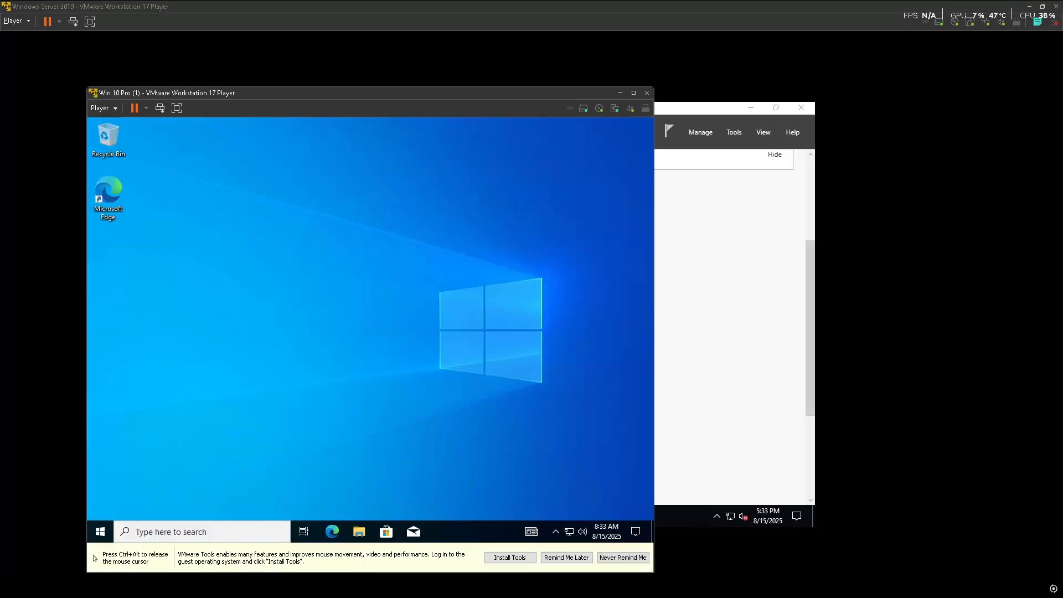
{"action": "key", "text": "ctrl+alt"}
Open Computer Management, list Local Users and Groups > Users, then close it
{"action": "left_click", "coordinate": [100, 532]}
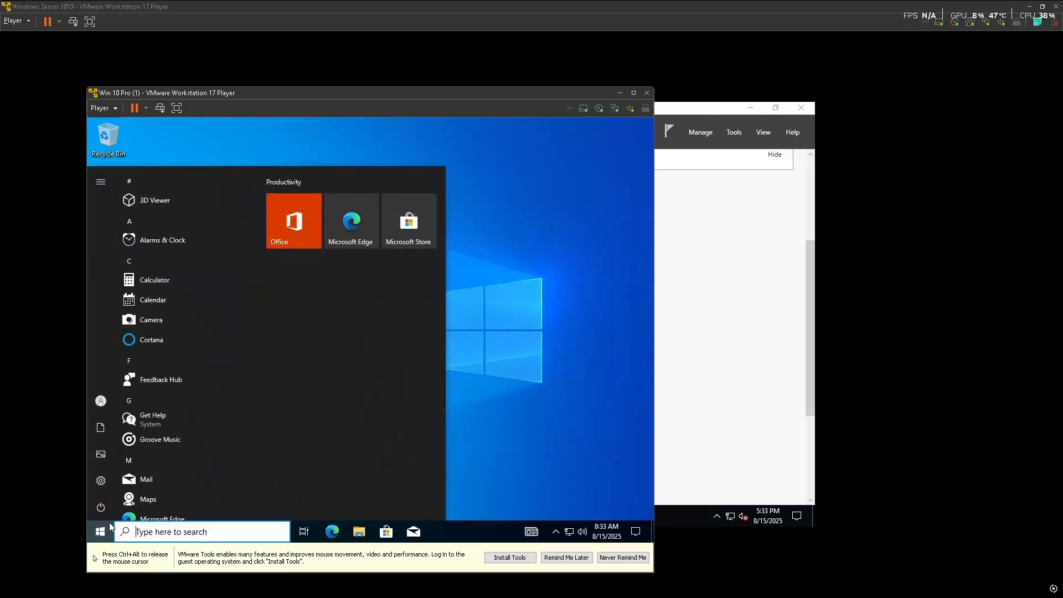
{"action": "type", "text": "computer manage"}
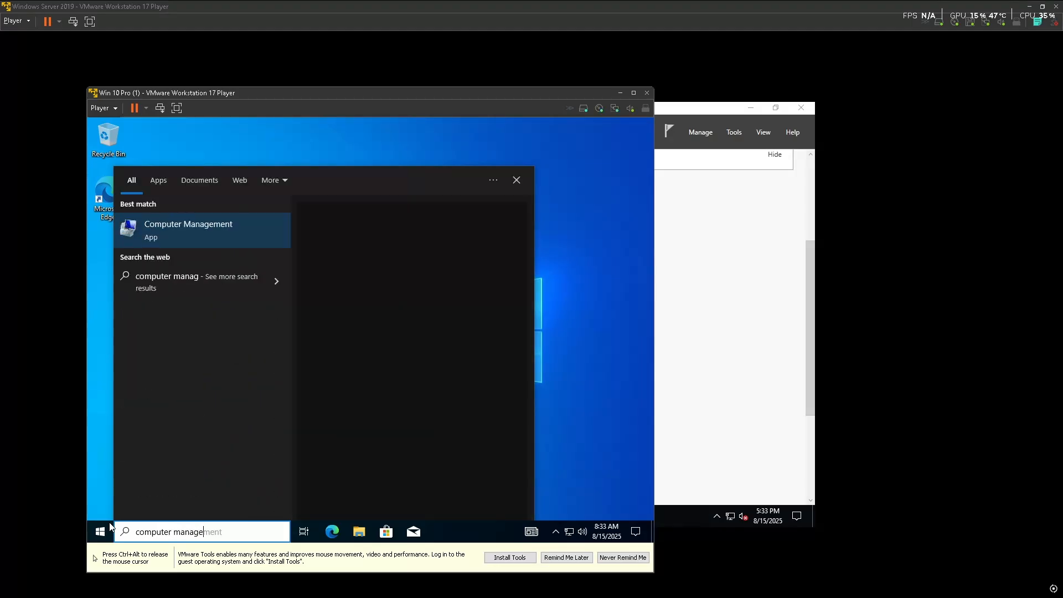
{"action": "left_click", "coordinate": [191, 229]}
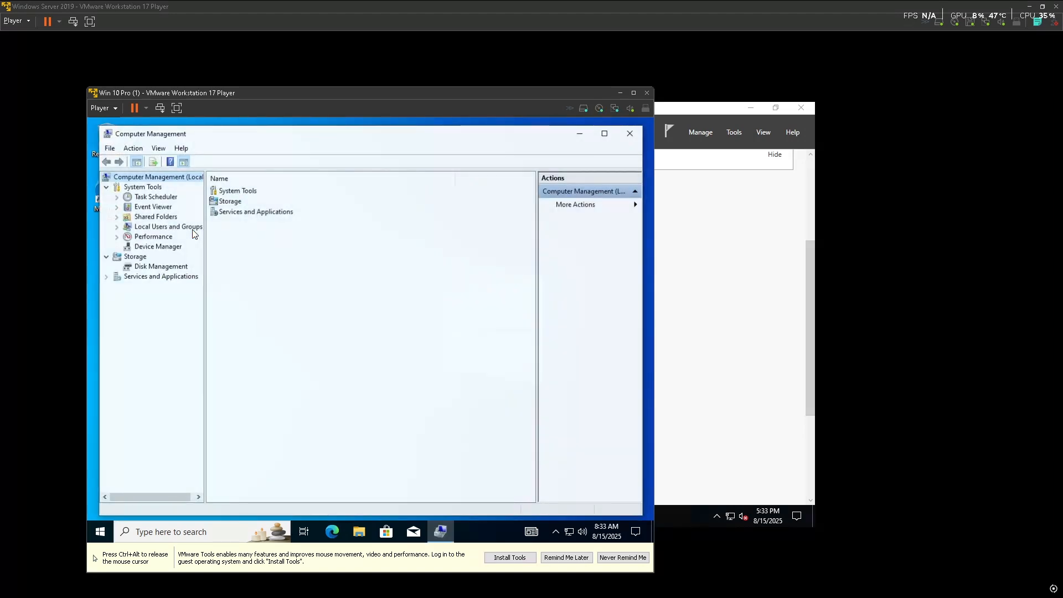
{"action": "left_click", "coordinate": [116, 227]}
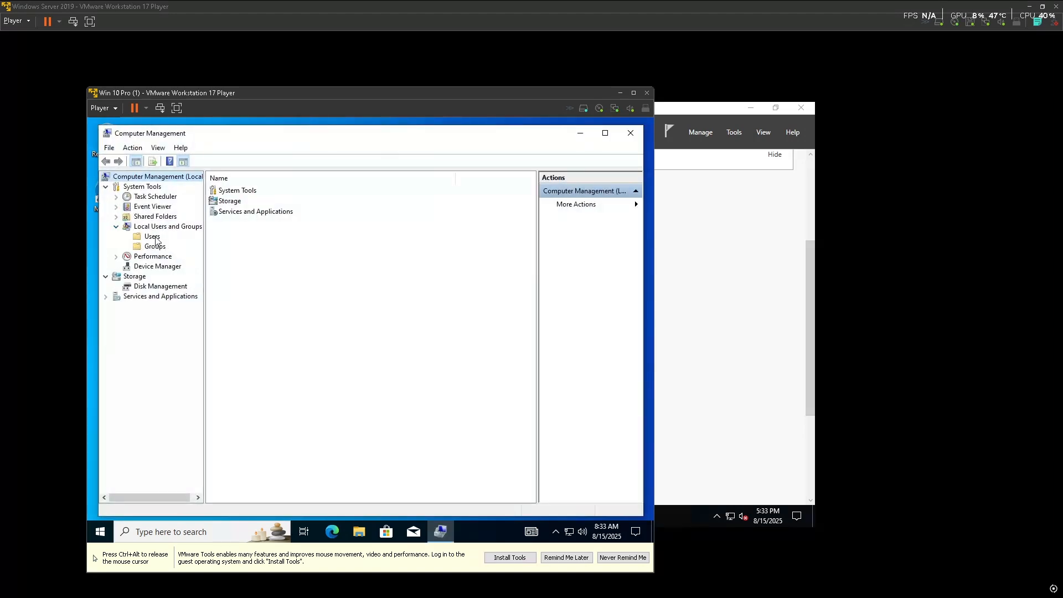
{"action": "left_click", "coordinate": [151, 237]}
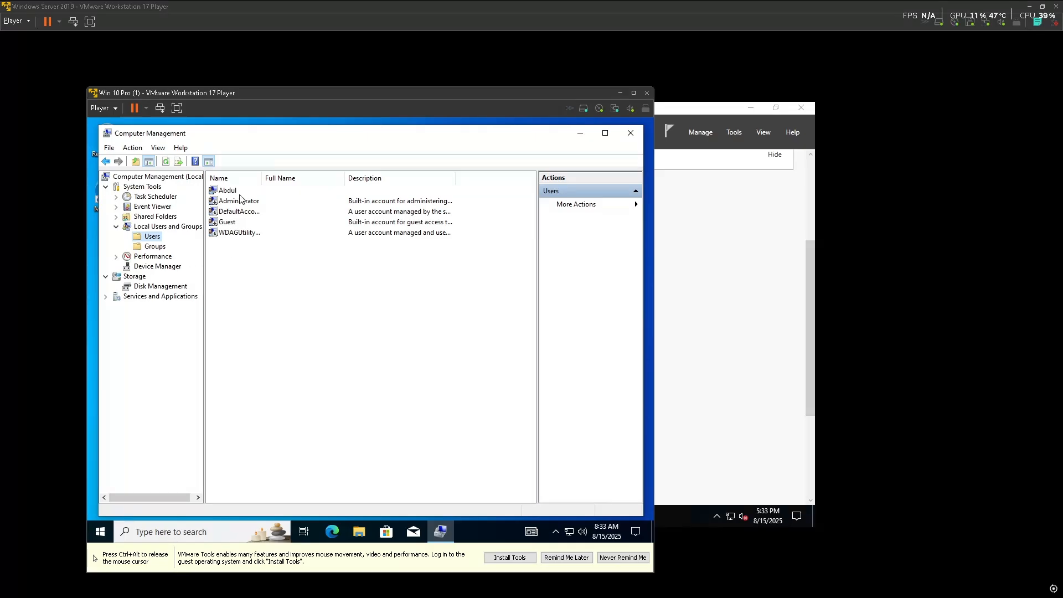
{"action": "left_click", "coordinate": [631, 133]}
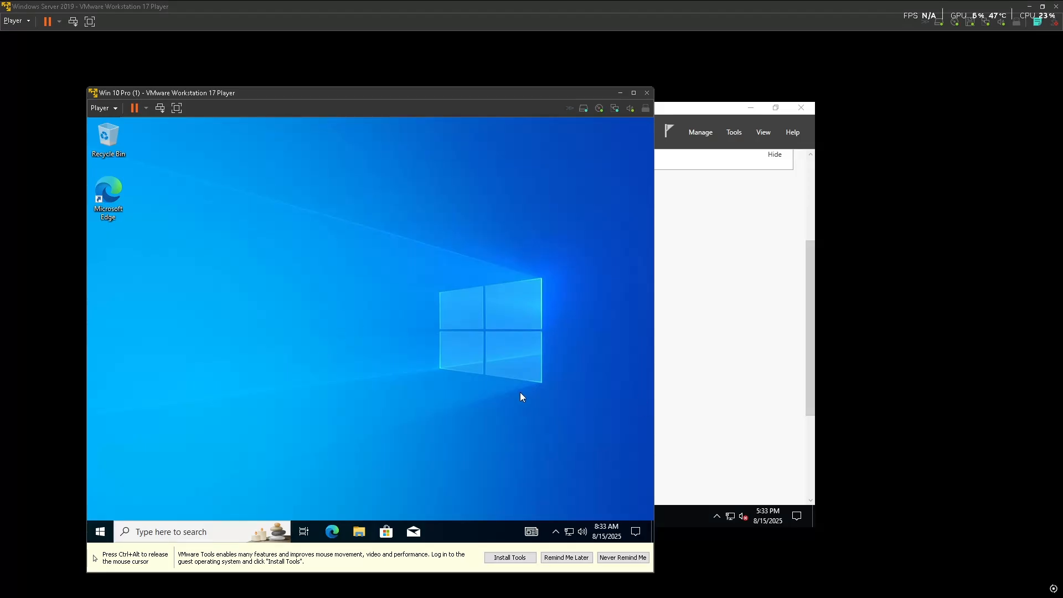
Release the Windows 10 guest and switch to the Windows Server 2019 VM from the host taskbar
{"action": "key", "text": "ctrl+alt"}
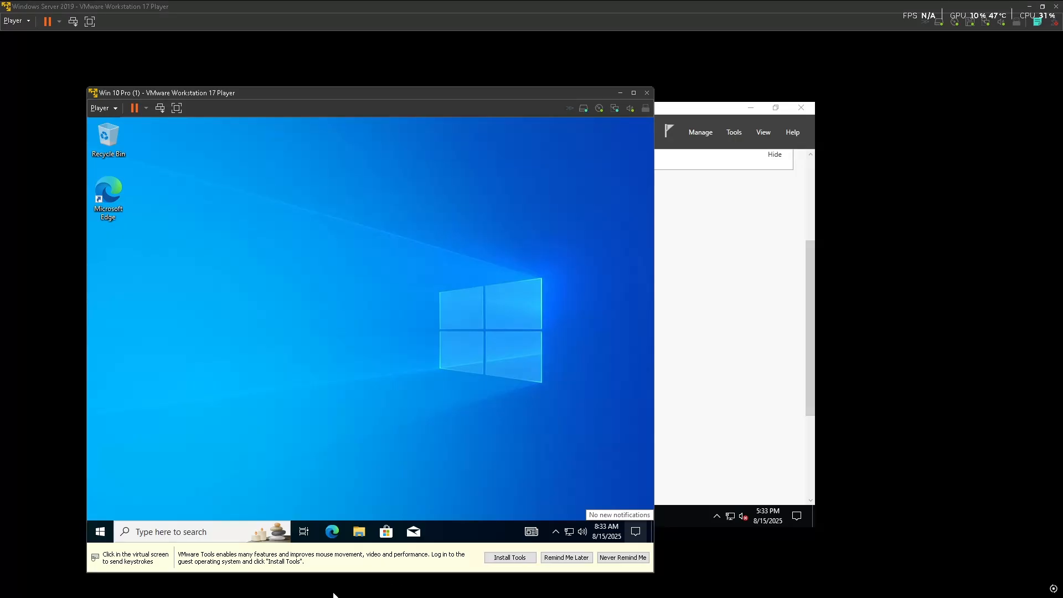
{"action": "key", "text": "super"}
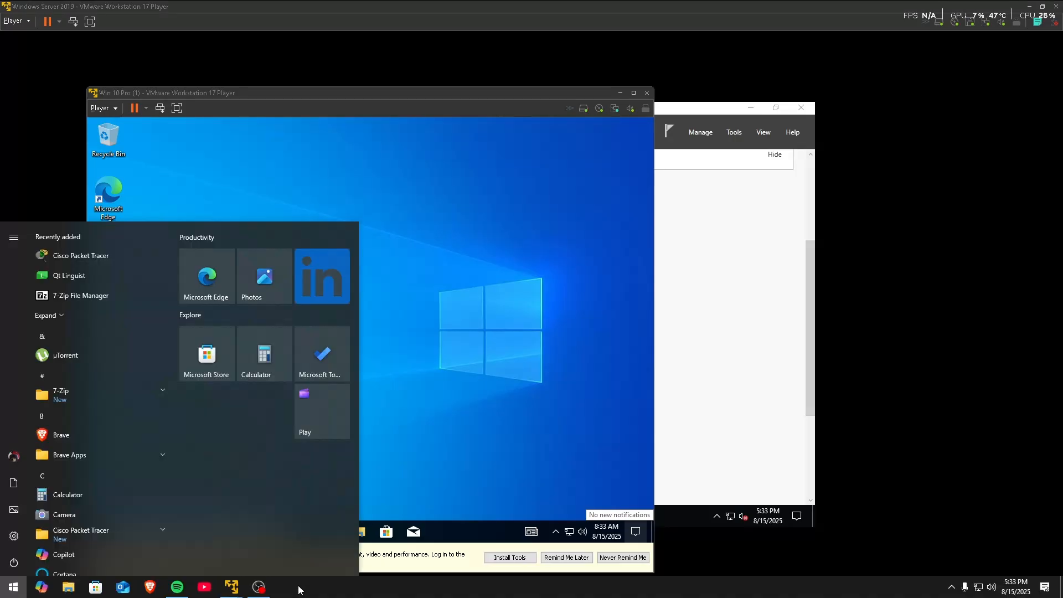
{"action": "left_click", "coordinate": [260, 588]}
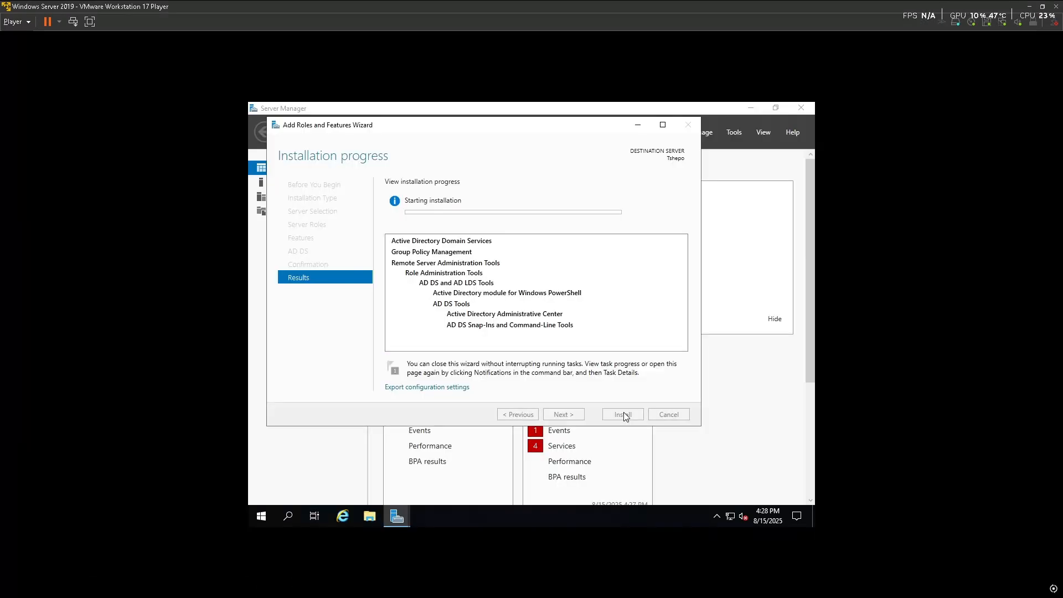